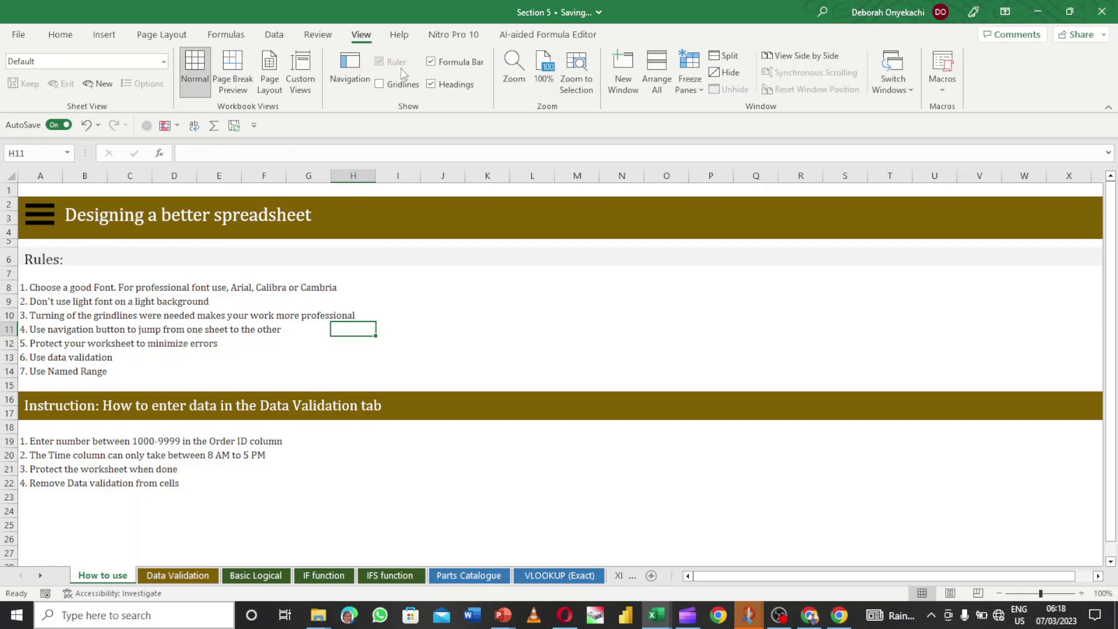
- Toggle the gridlines on and off, then test the banner link to Data Validation and back
{"action": "left_click", "coordinate": [380, 86]}
{"action": "left_click", "coordinate": [381, 85]}
{"action": "left_click", "coordinate": [35, 209]}
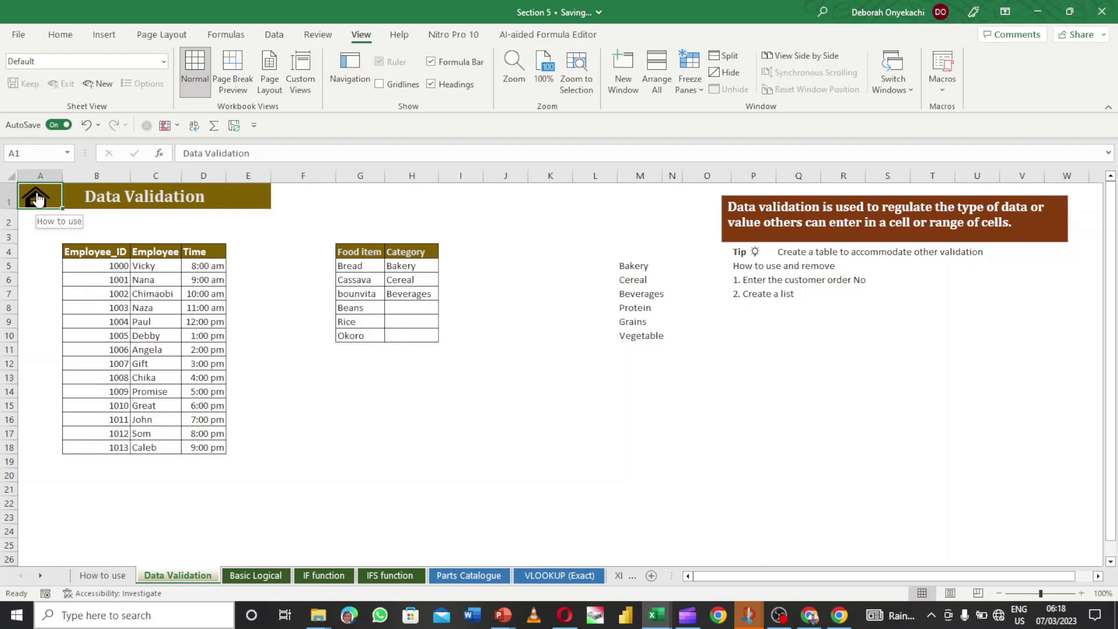
{"action": "left_click", "coordinate": [36, 199]}
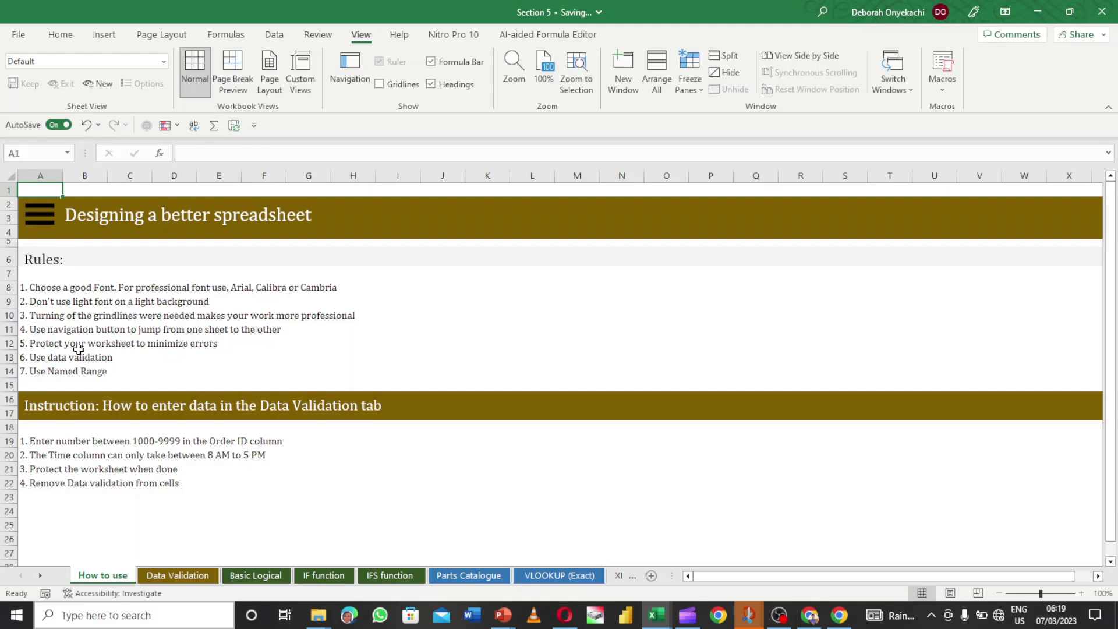
- Check the rules in A13 and A14 and test the links between How to use and Data Validation
{"action": "left_click", "coordinate": [37, 358]}
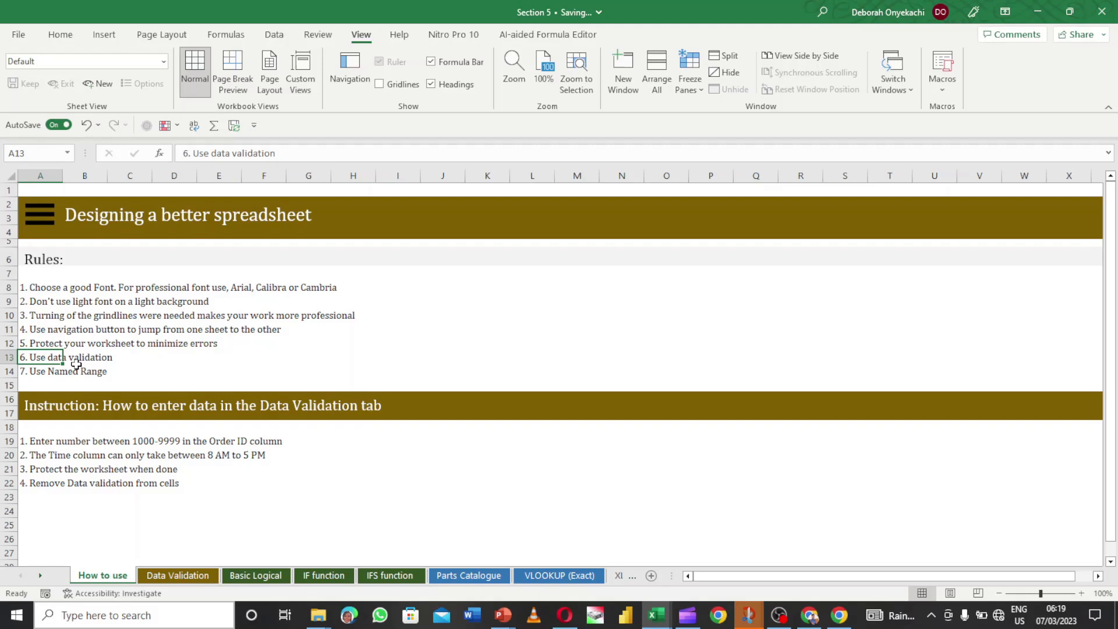
{"action": "left_click", "coordinate": [38, 373]}
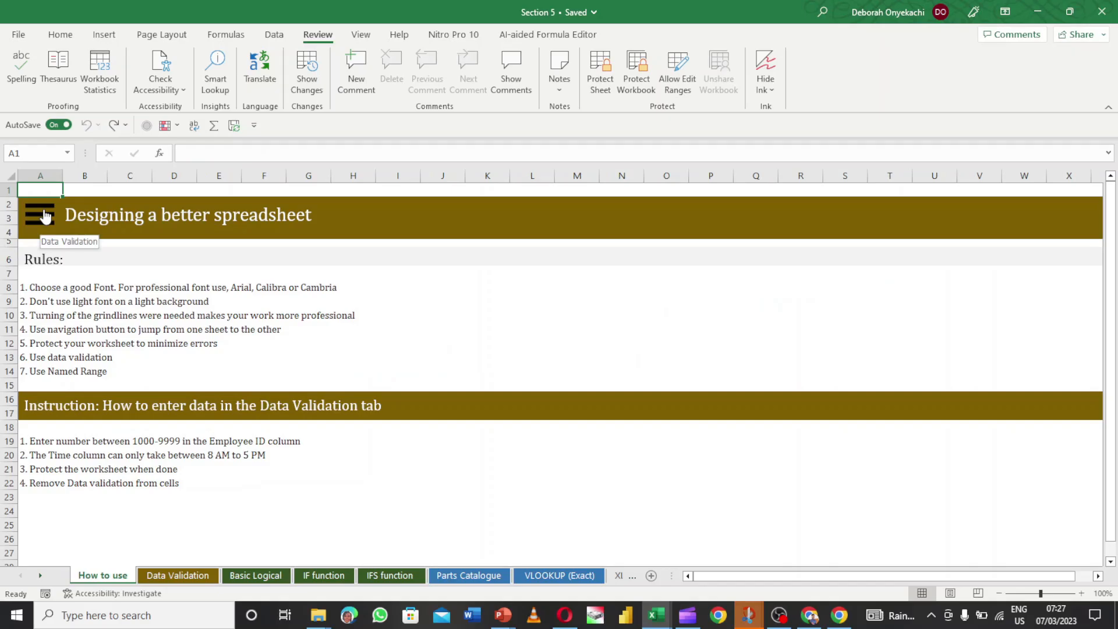
{"action": "left_click", "coordinate": [45, 216]}
{"action": "left_click", "coordinate": [36, 201]}
{"action": "left_click", "coordinate": [38, 214]}
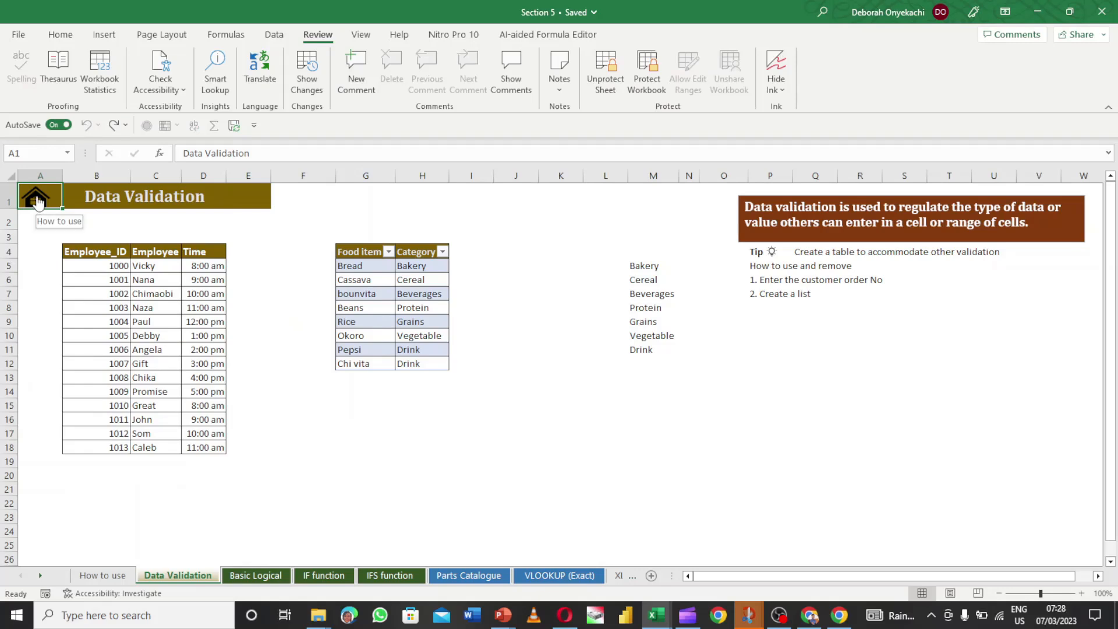
{"action": "left_click", "coordinate": [35, 201]}
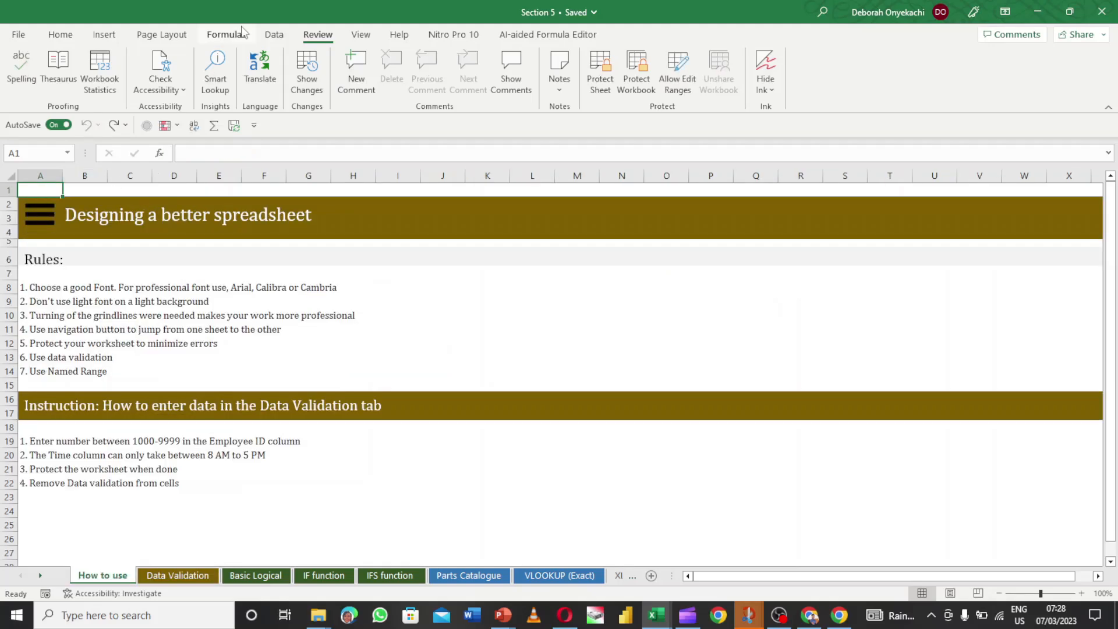
- Search the stock icon library for 'menu' and insert the bold three-line menu icon
{"action": "left_click", "coordinate": [109, 38]}
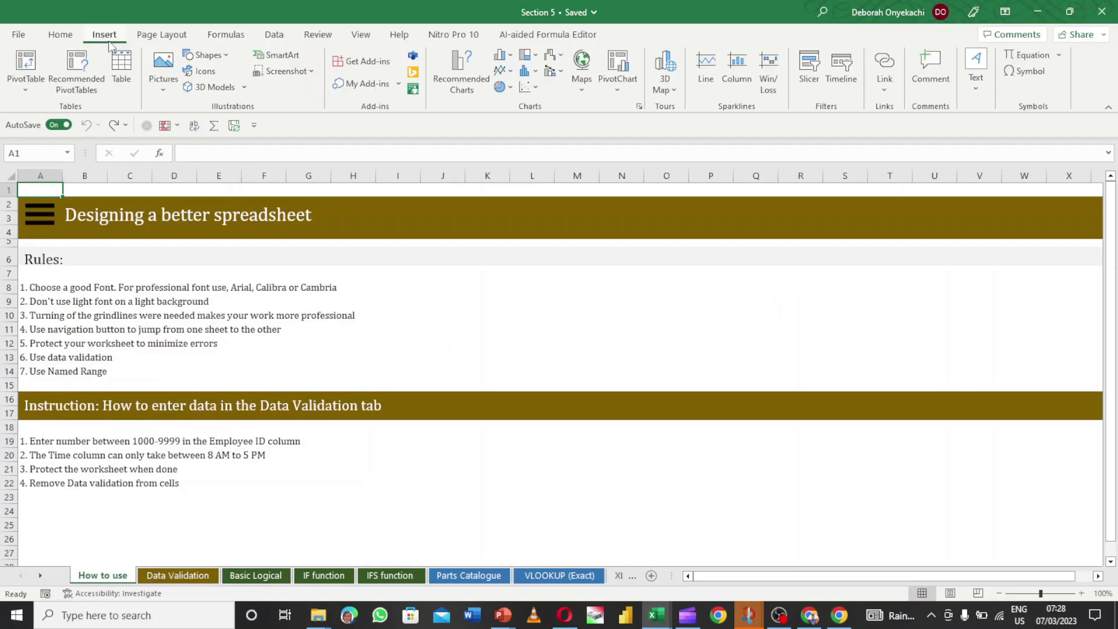
{"action": "left_click", "coordinate": [212, 64]}
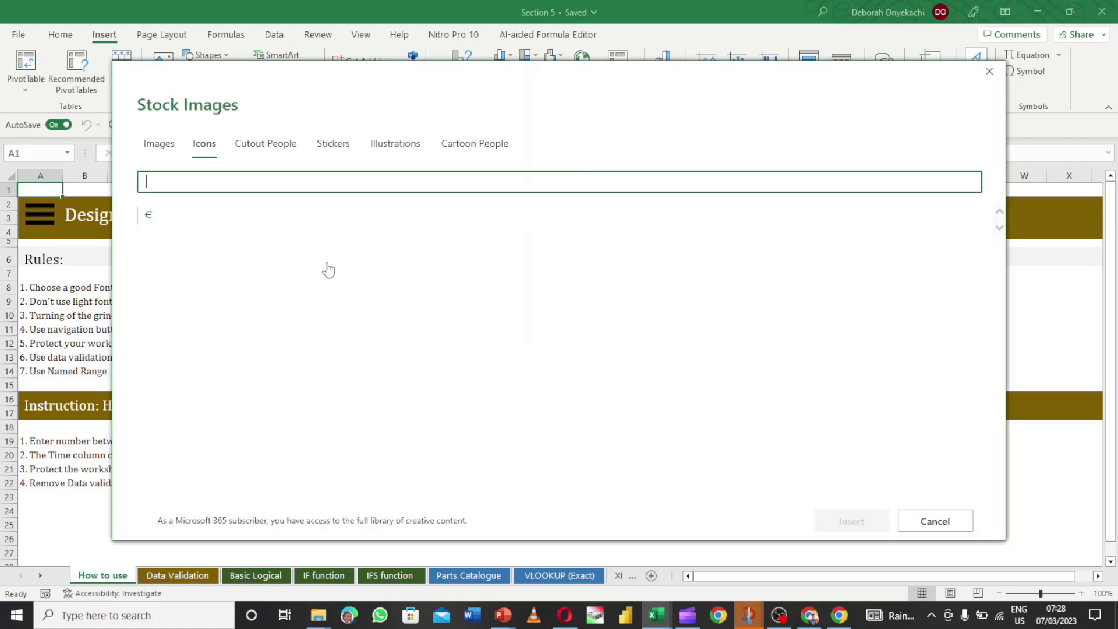
{"action": "left_click", "coordinate": [161, 153]}
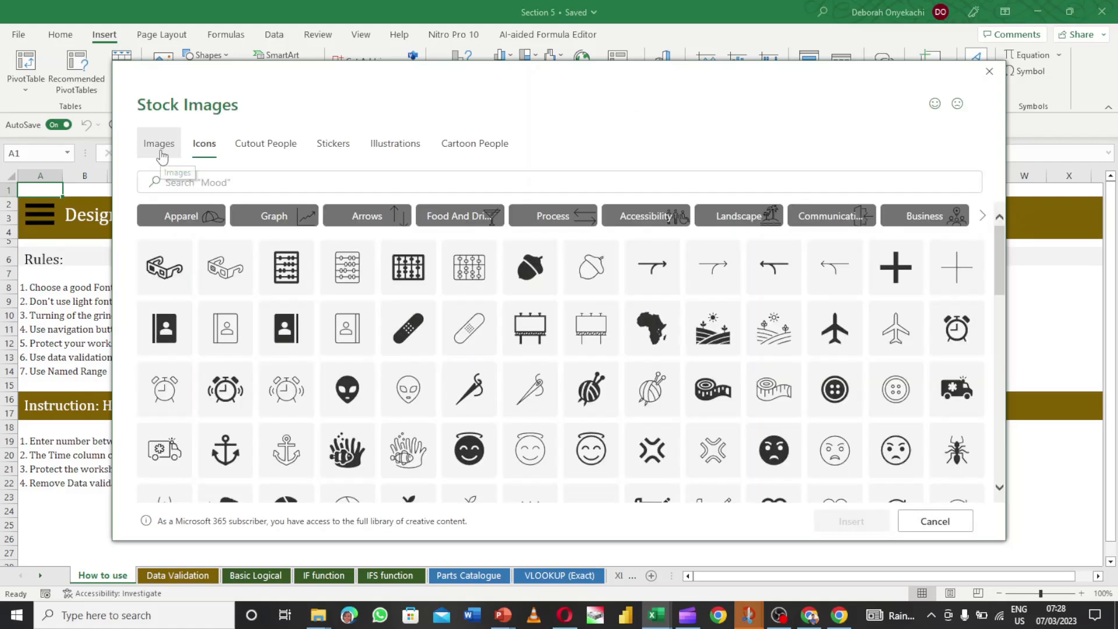
{"action": "left_click", "coordinate": [199, 149]}
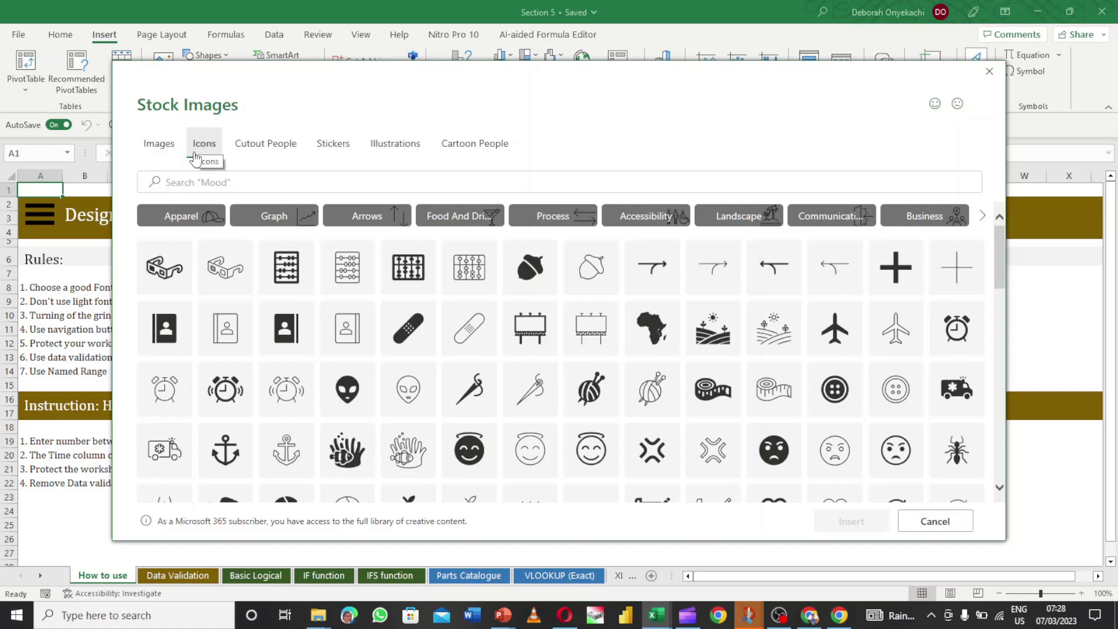
{"action": "left_click", "coordinate": [190, 185]}
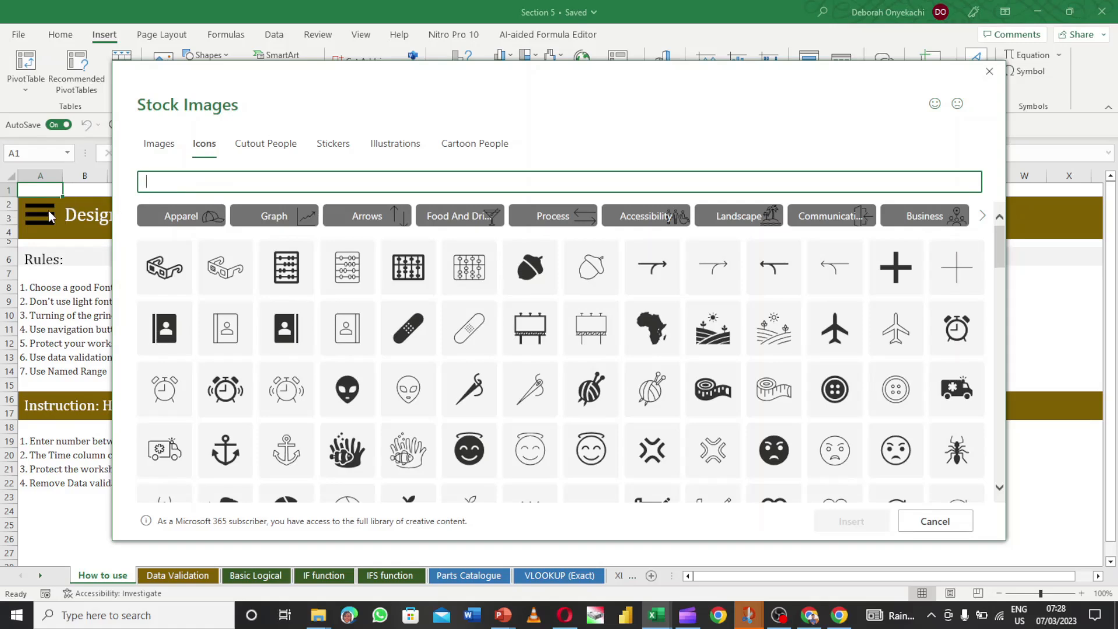
{"action": "type", "text": "menu"}
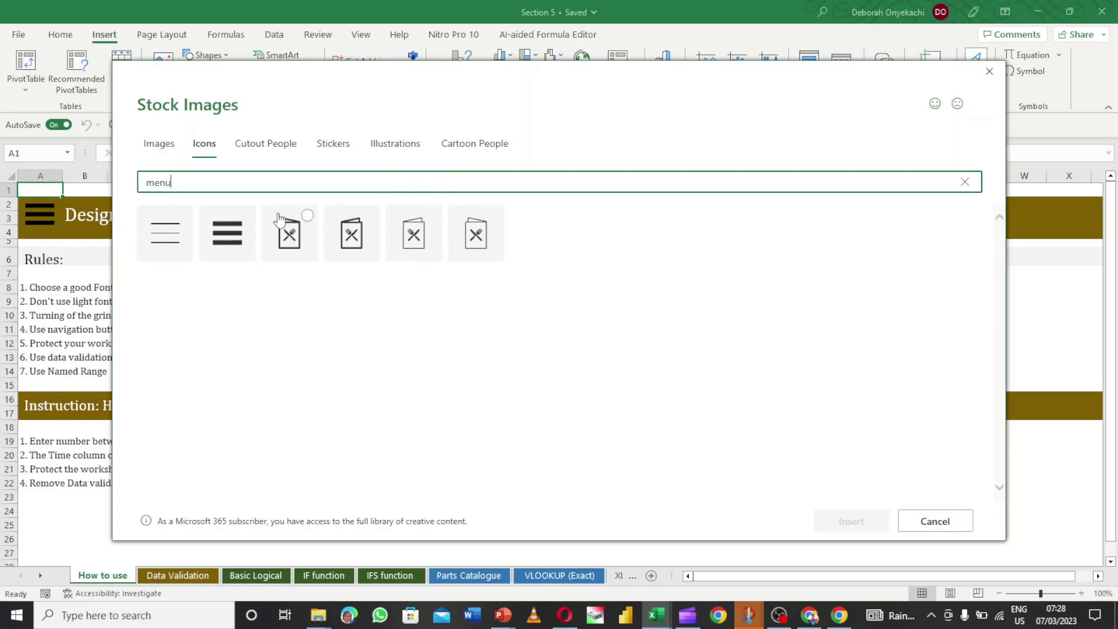
{"action": "left_click", "coordinate": [238, 229]}
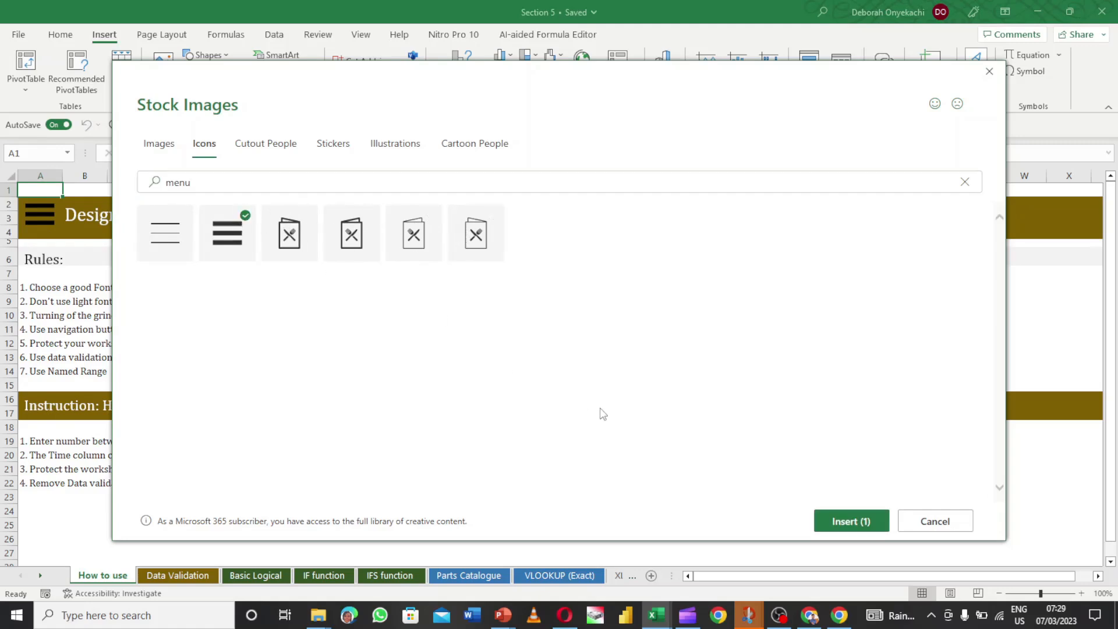
{"action": "left_click", "coordinate": [851, 522]}
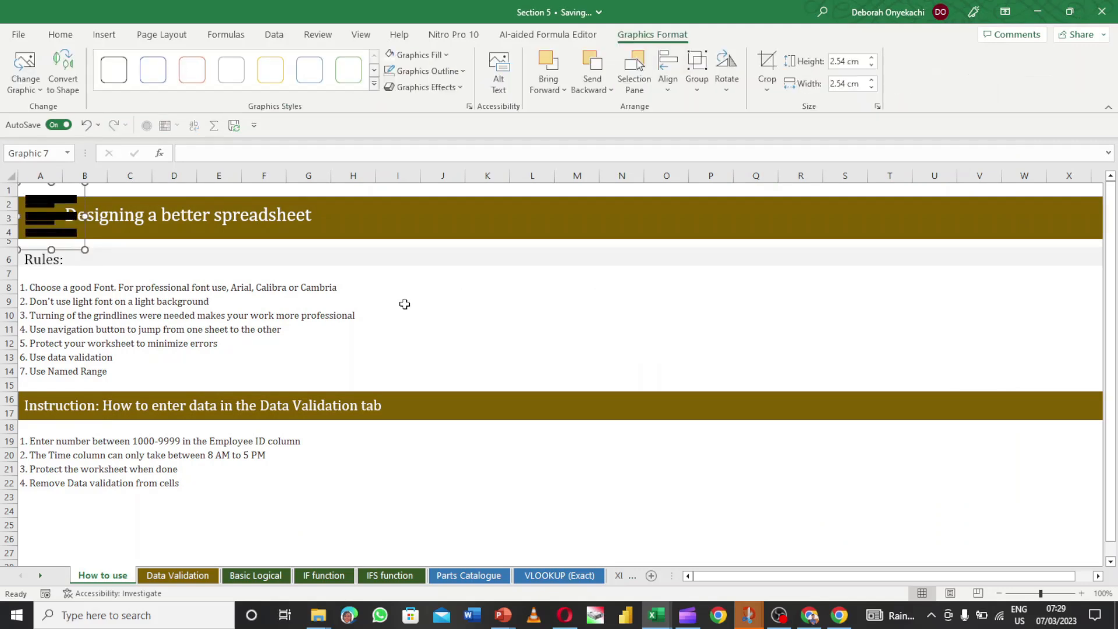
- Drag the menu icon off the header into the sheet body and resize it to 1.69 × 1.69 cm
{"action": "left_click_drag", "start_coordinate": [61, 195], "coordinate": [596, 286]}
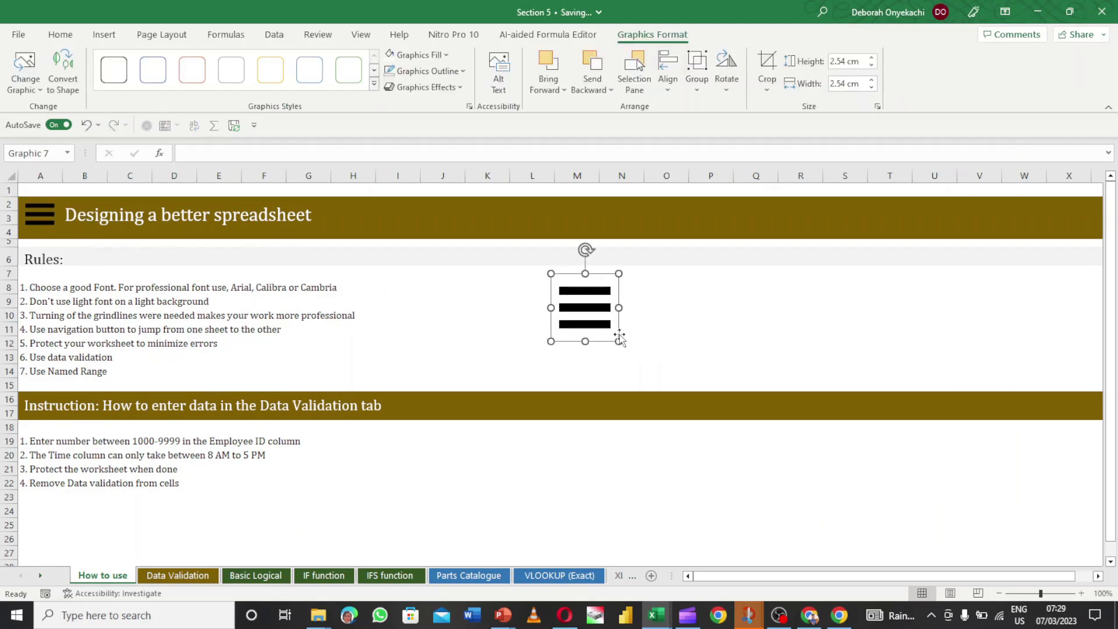
{"action": "left_click_drag", "start_coordinate": [618, 343], "coordinate": [537, 357]}
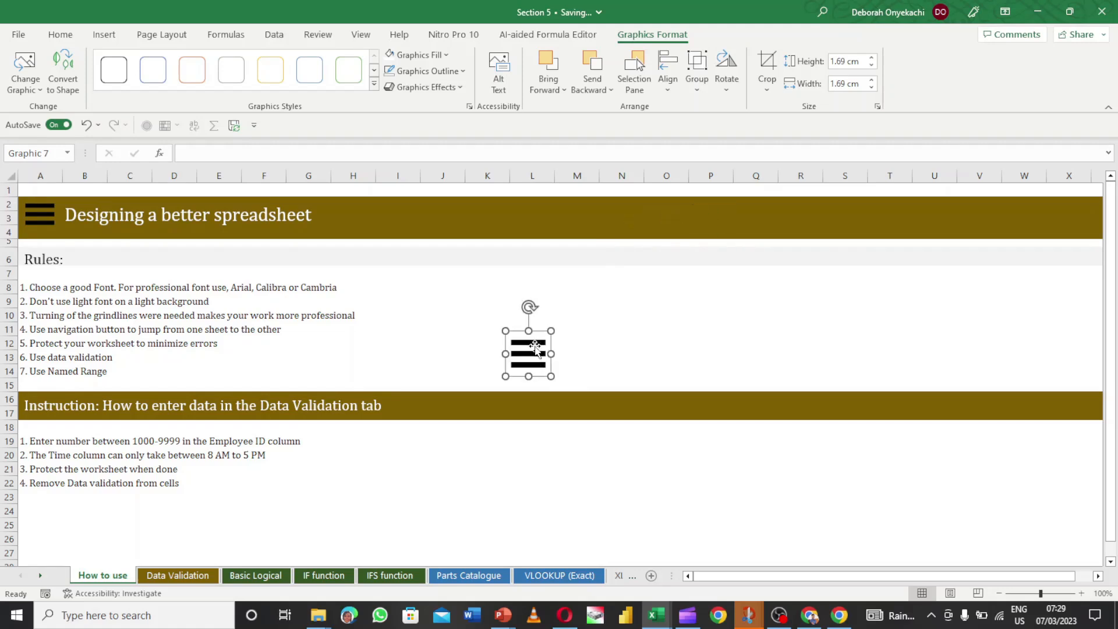
- Open Insert Hyperlink for the menu icon and choose Place in This Document
{"action": "right_click", "coordinate": [536, 348]}
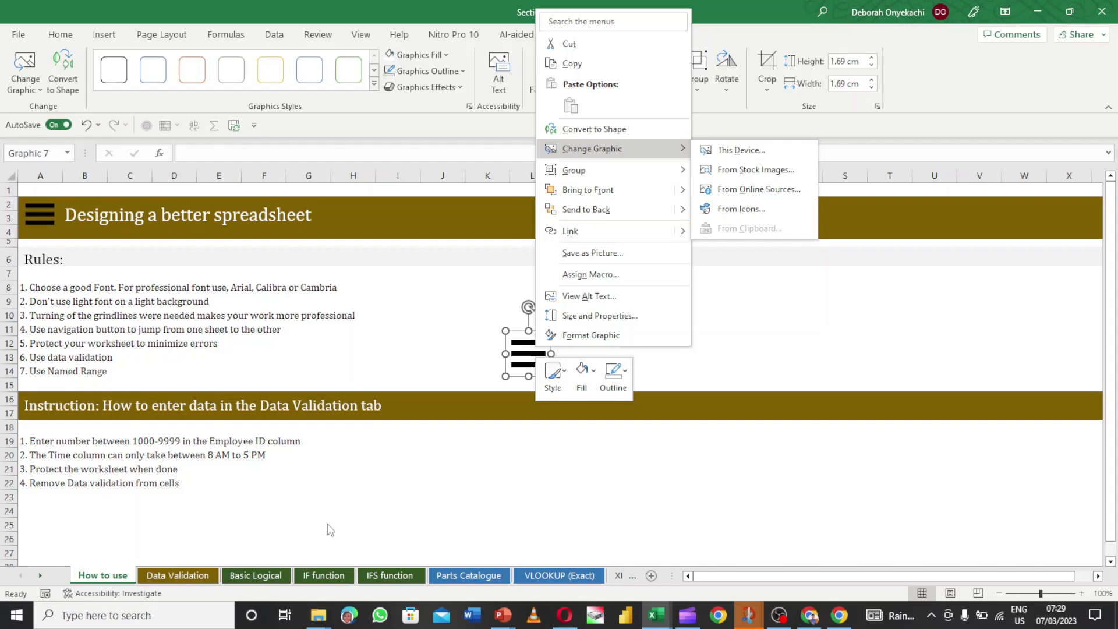
{"action": "left_click", "coordinate": [593, 235]}
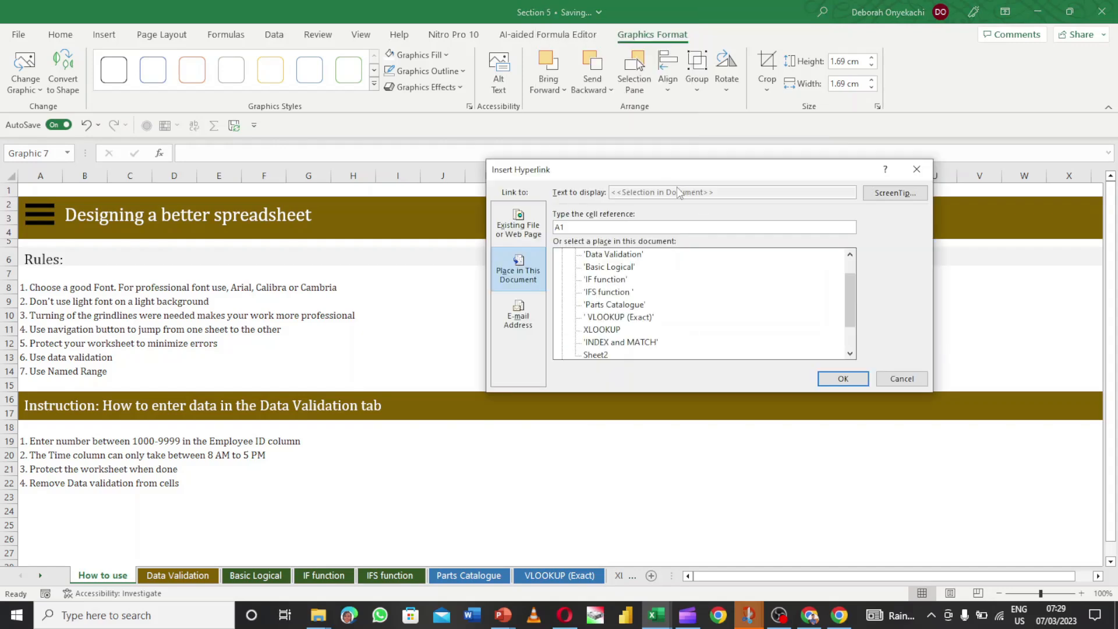
{"action": "left_click_drag", "start_coordinate": [687, 169], "coordinate": [806, 204]}
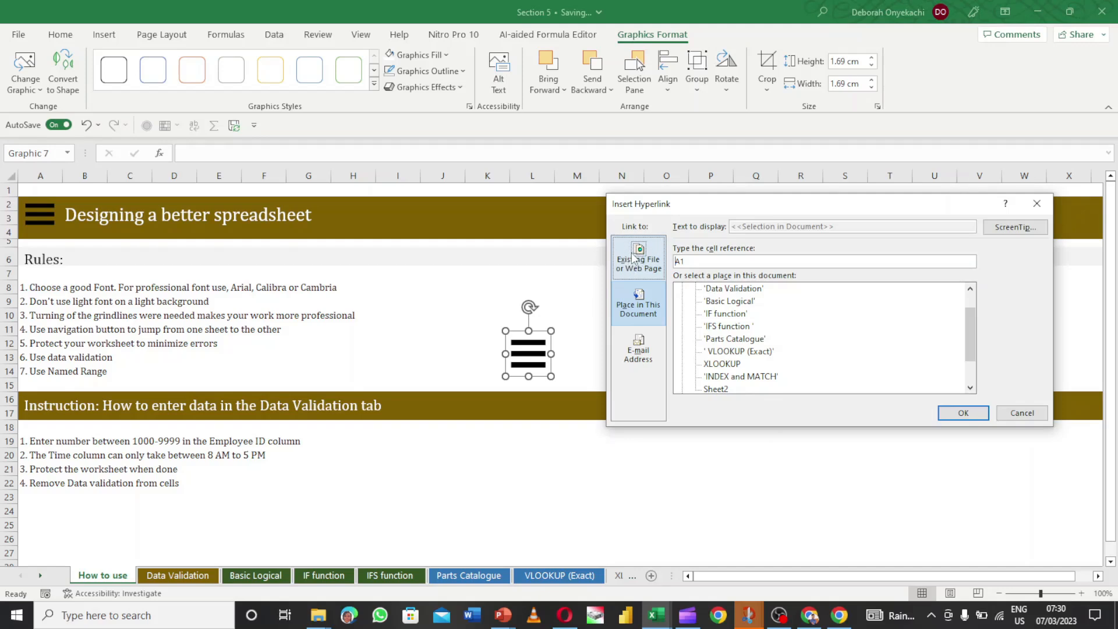
{"action": "left_click", "coordinate": [650, 295]}
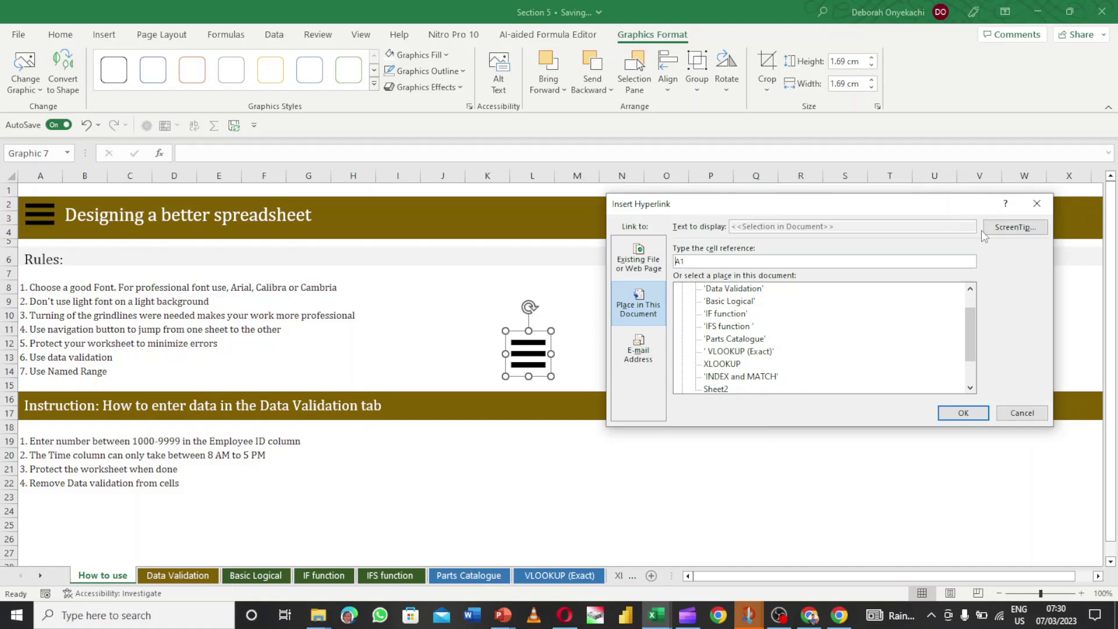
- Link the menu icon to the Basic Logical sheet with the ScreenTip 'Basic logical'
{"action": "left_click", "coordinate": [1007, 228]}
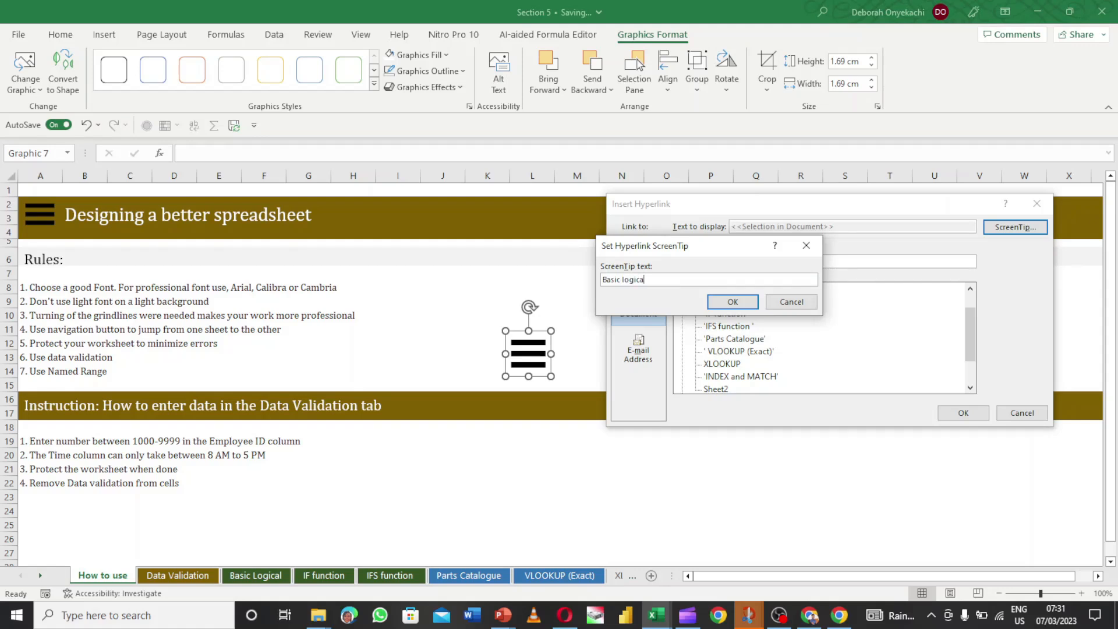
{"action": "left_click", "coordinate": [748, 304]}
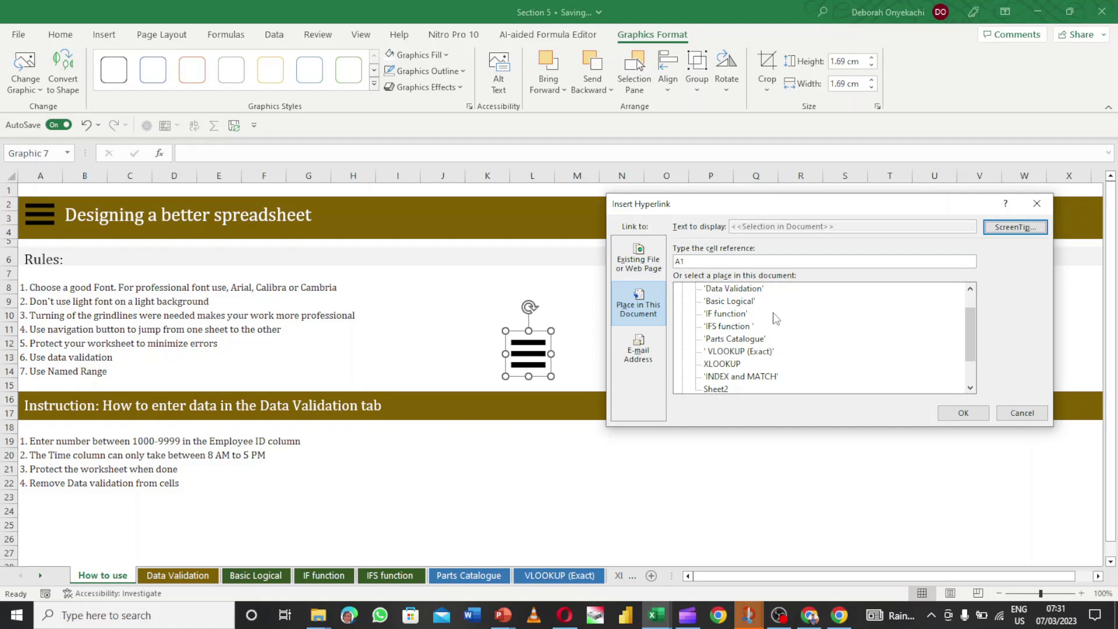
{"action": "left_click", "coordinate": [721, 302]}
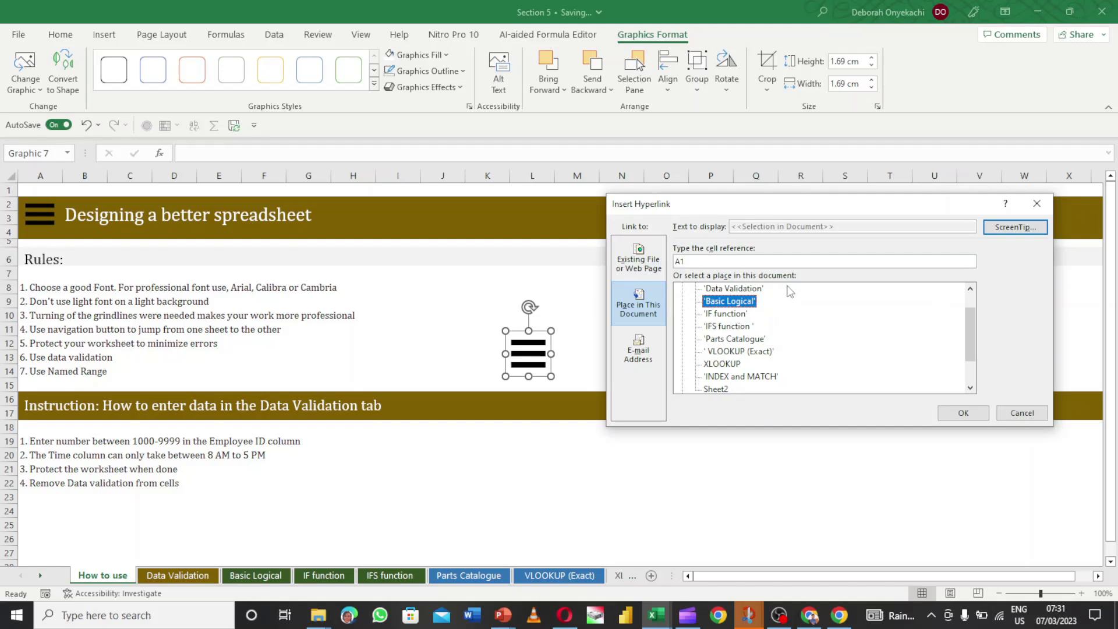
{"action": "left_click", "coordinate": [963, 414]}
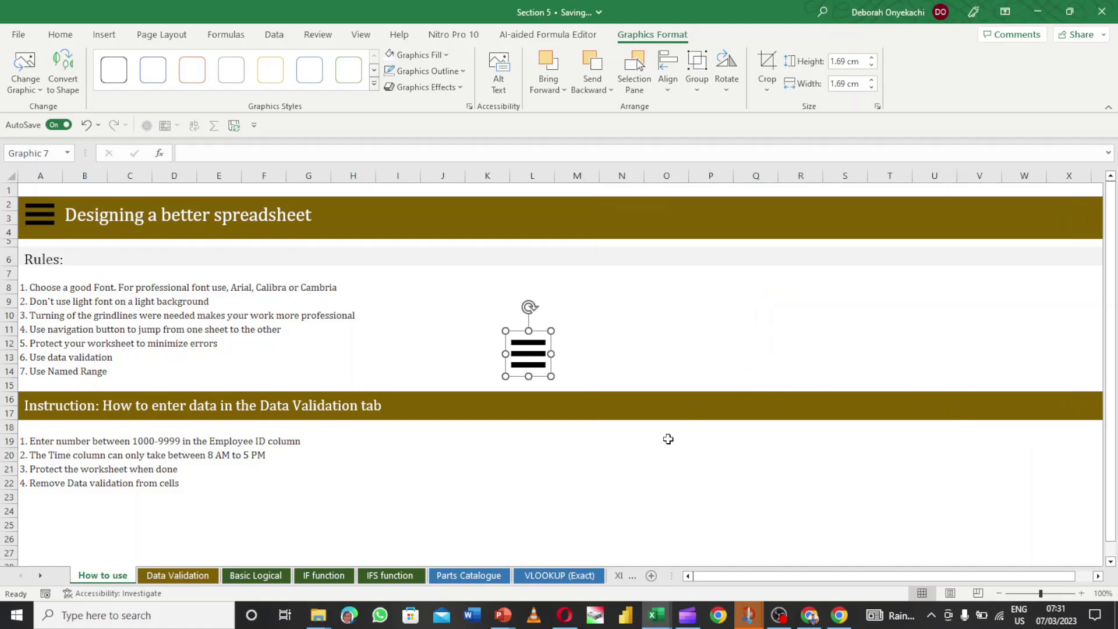
- Deselect the menu icon, follow its link to Basic Logical, then select cells E20 and F10
{"action": "left_click", "coordinate": [633, 334]}
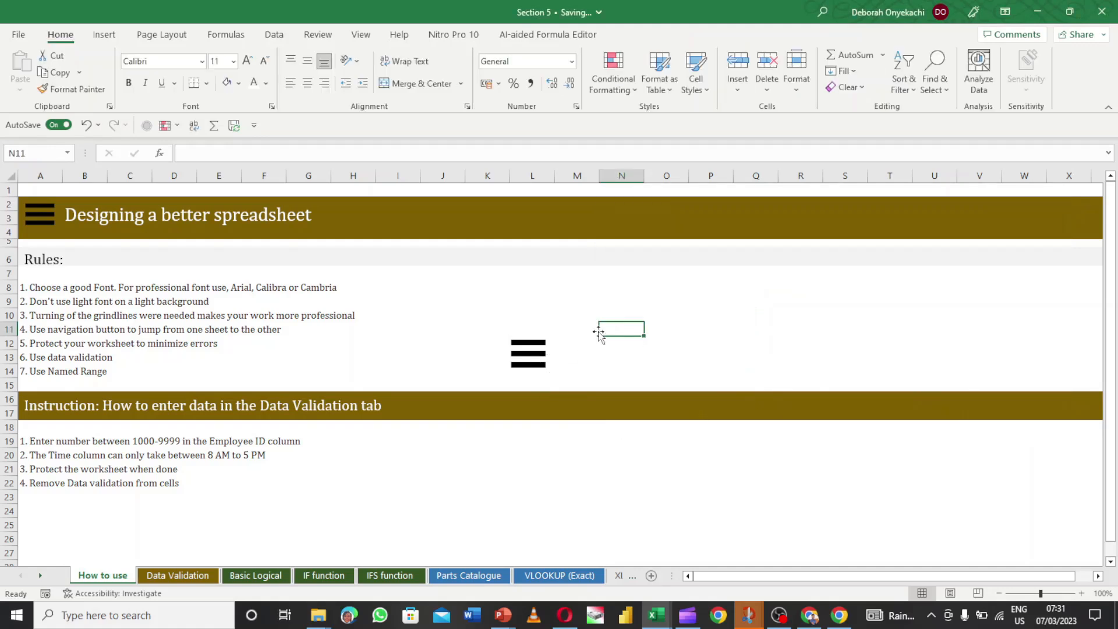
{"action": "left_click", "coordinate": [532, 356]}
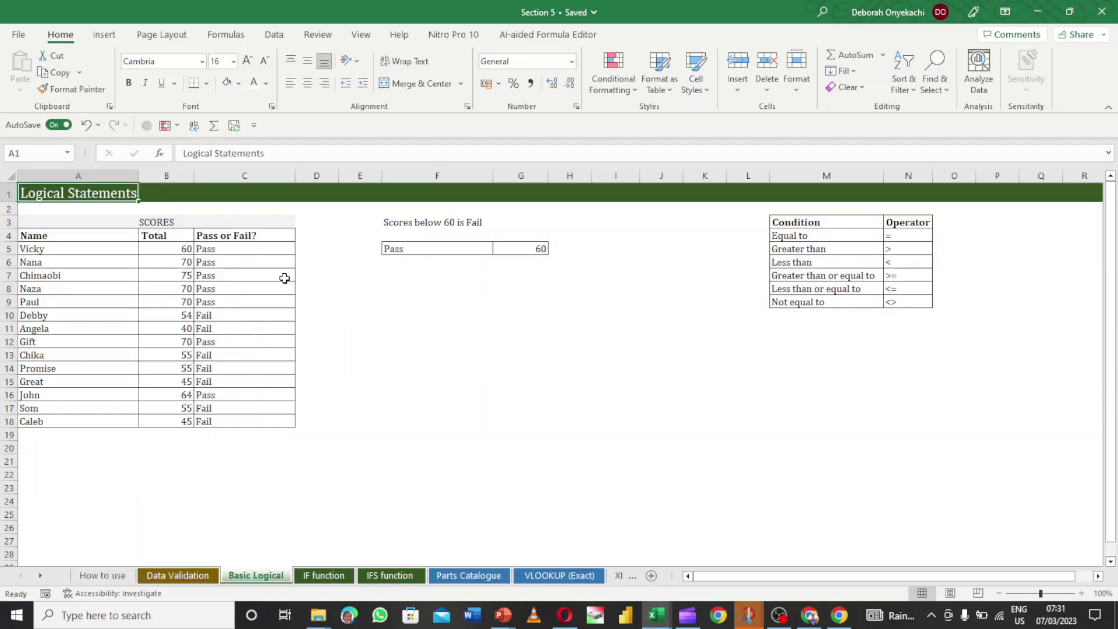
{"action": "left_click", "coordinate": [346, 444]}
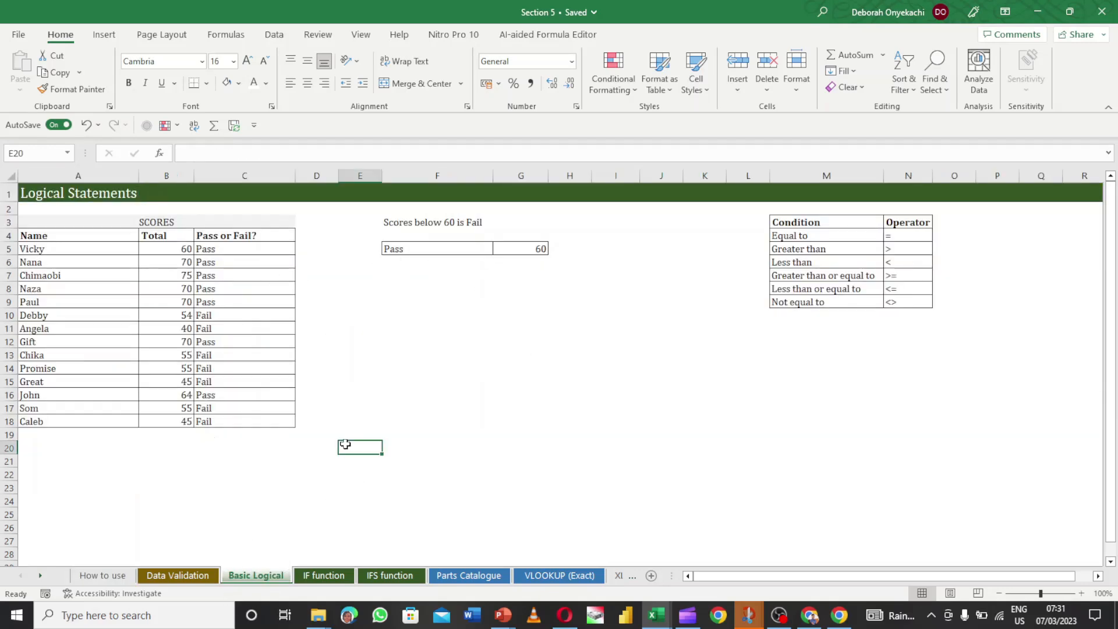
{"action": "left_click", "coordinate": [393, 314]}
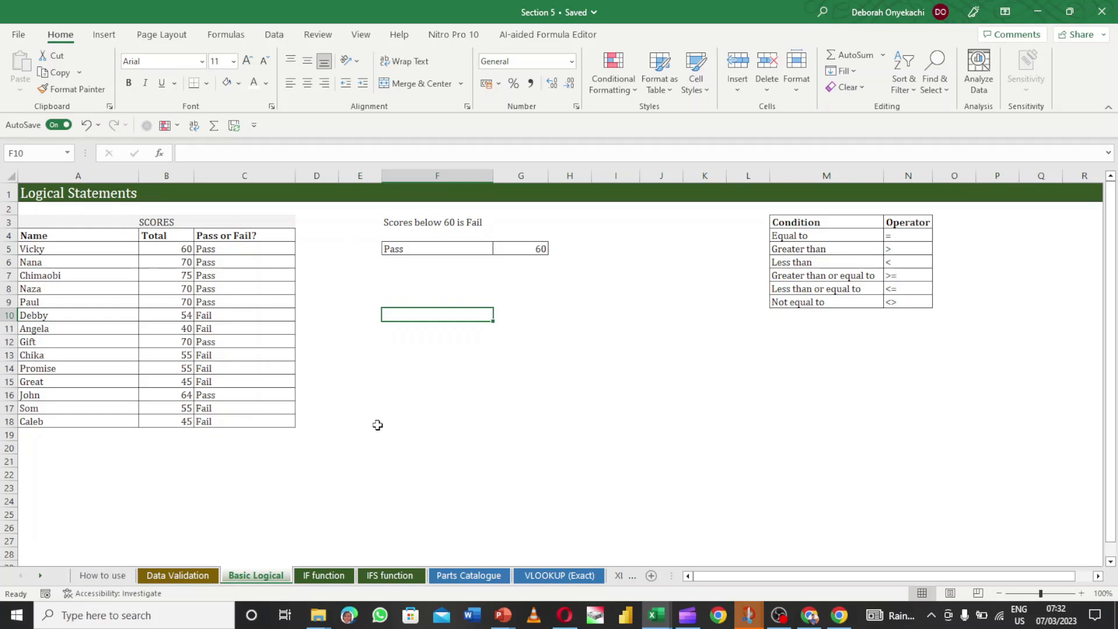
- Copy the Data Validation title cell A1 and paste it into F10 on Basic Logical
{"action": "left_click", "coordinate": [173, 577]}
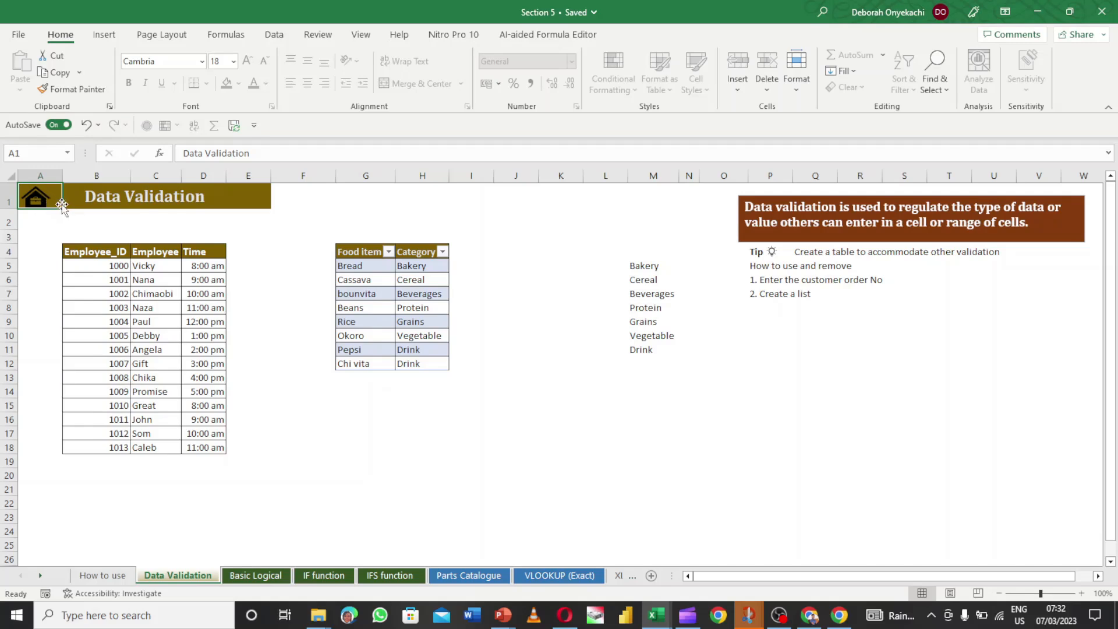
{"action": "key", "text": "ctrl+c"}
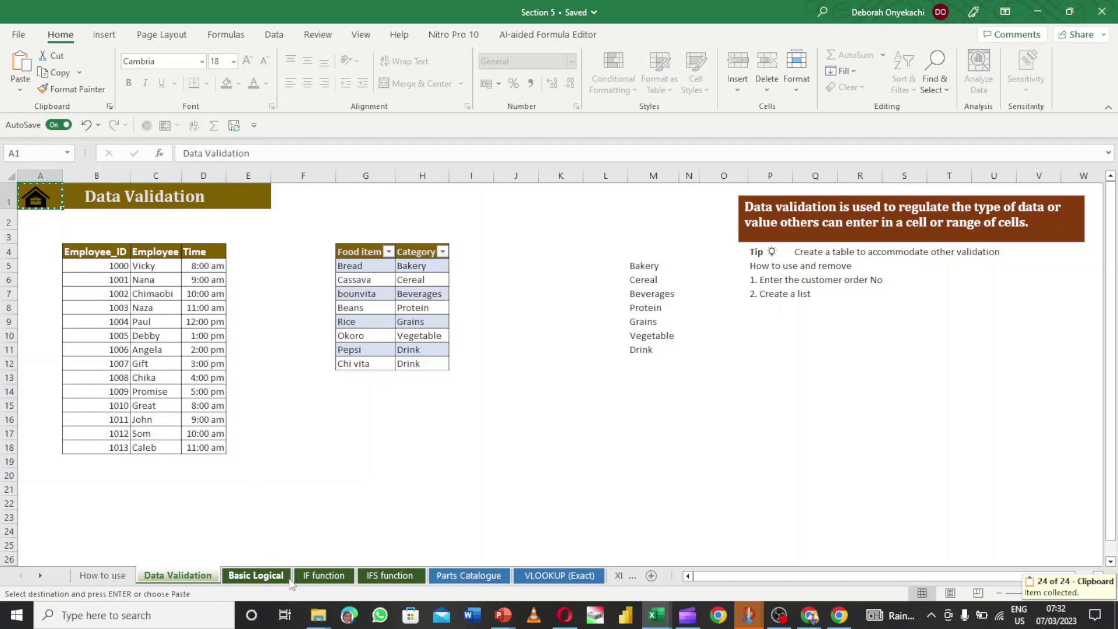
{"action": "left_click", "coordinate": [257, 575]}
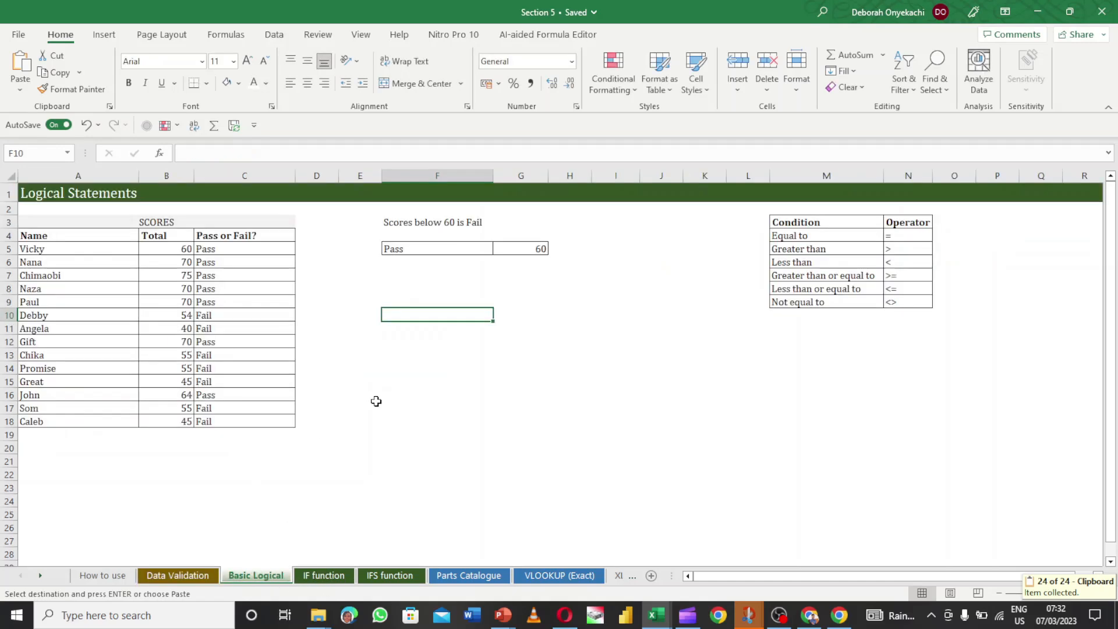
{"action": "key", "text": "ctrl+v"}
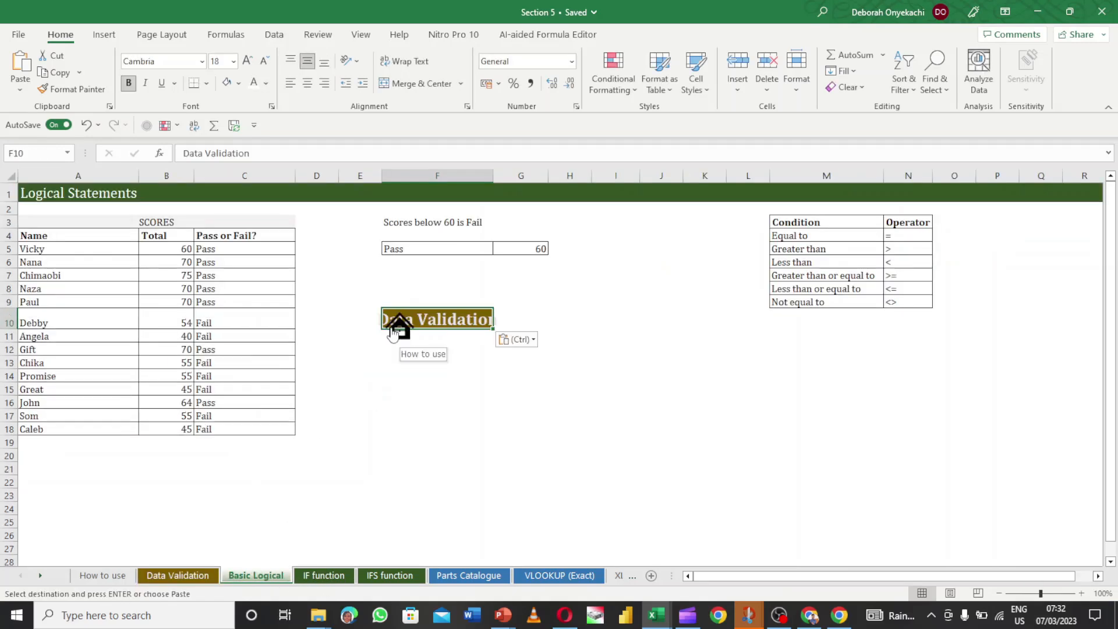
- Move the pasted home icon beside the Condition table on Basic Logical
{"action": "right_click", "coordinate": [392, 332]}
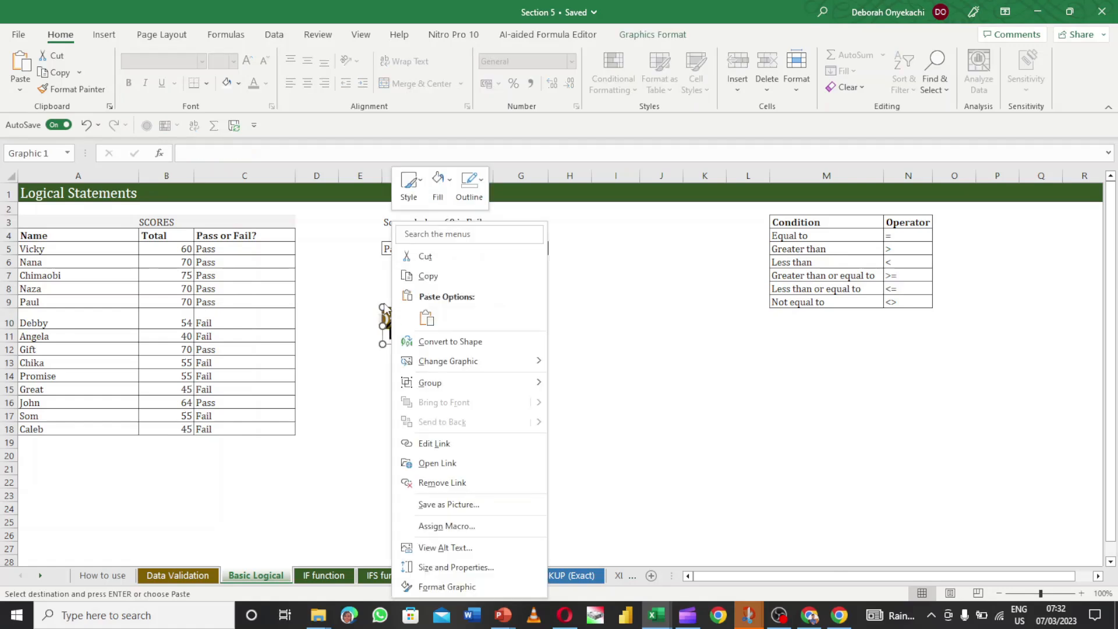
{"action": "key", "text": "Escape"}
{"action": "left_click_drag", "start_coordinate": [382, 305], "coordinate": [733, 204]}
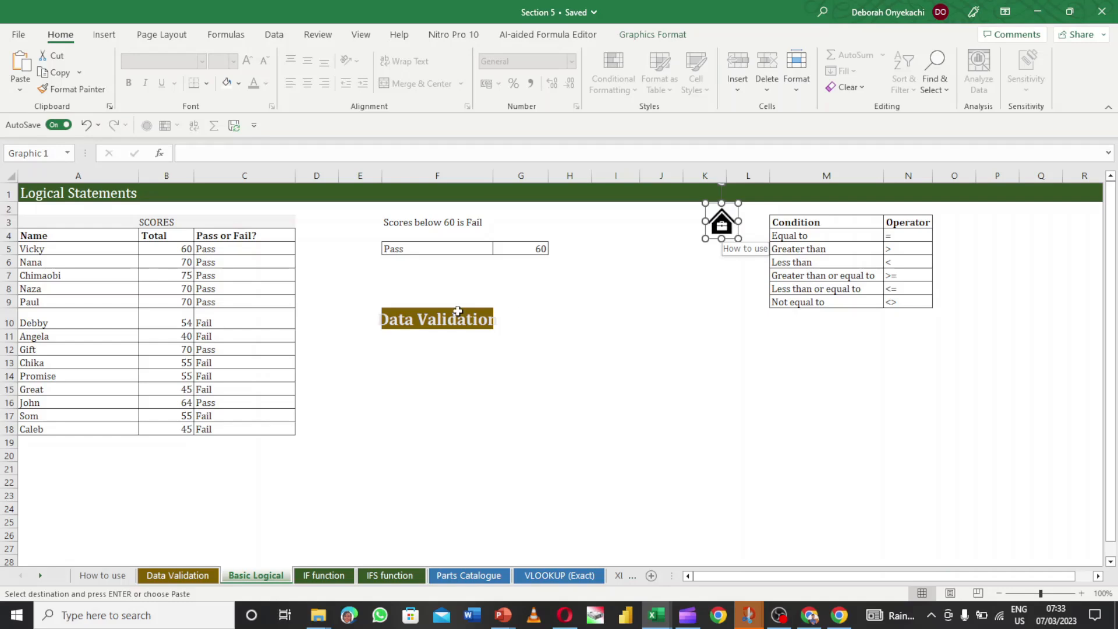
- Clear All from cell F10 to remove the pasted Data Validation title
{"action": "left_click", "coordinate": [479, 307]}
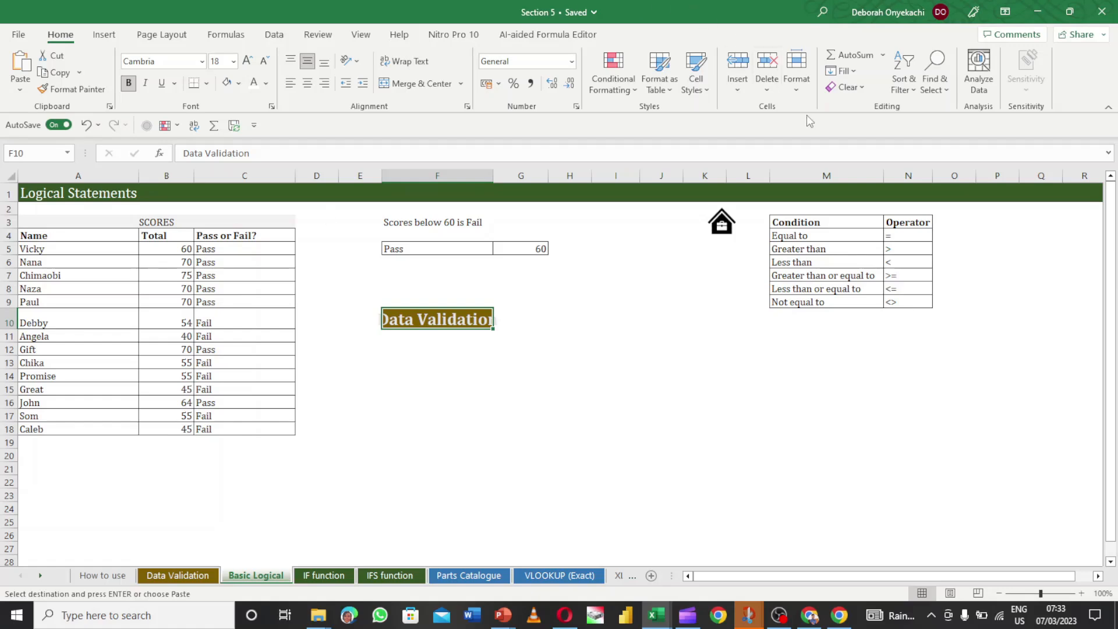
{"action": "left_click", "coordinate": [851, 87]}
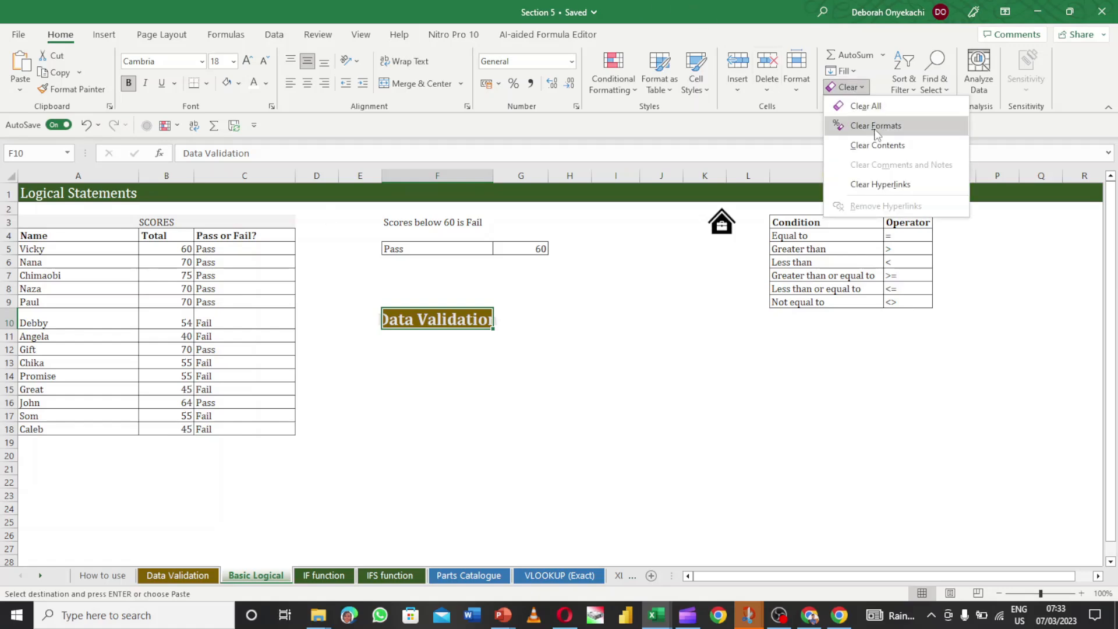
{"action": "left_click", "coordinate": [872, 106]}
- Alternate the home and menu icon links twice between Basic Logical and How to use, ending on How to use
{"action": "left_click", "coordinate": [633, 314]}
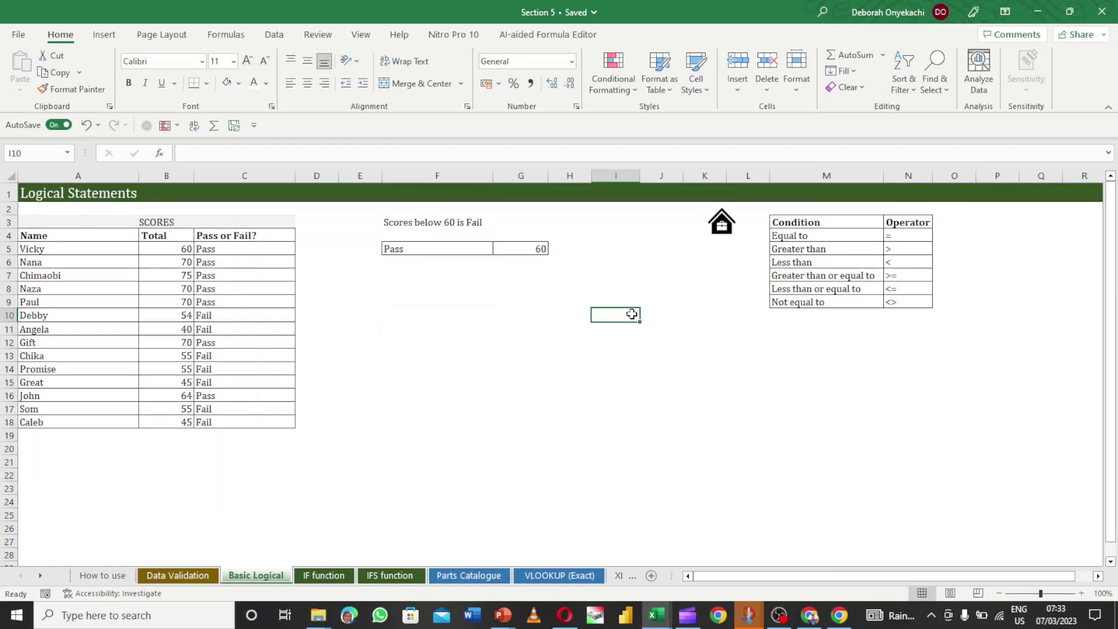
{"action": "left_click", "coordinate": [725, 224]}
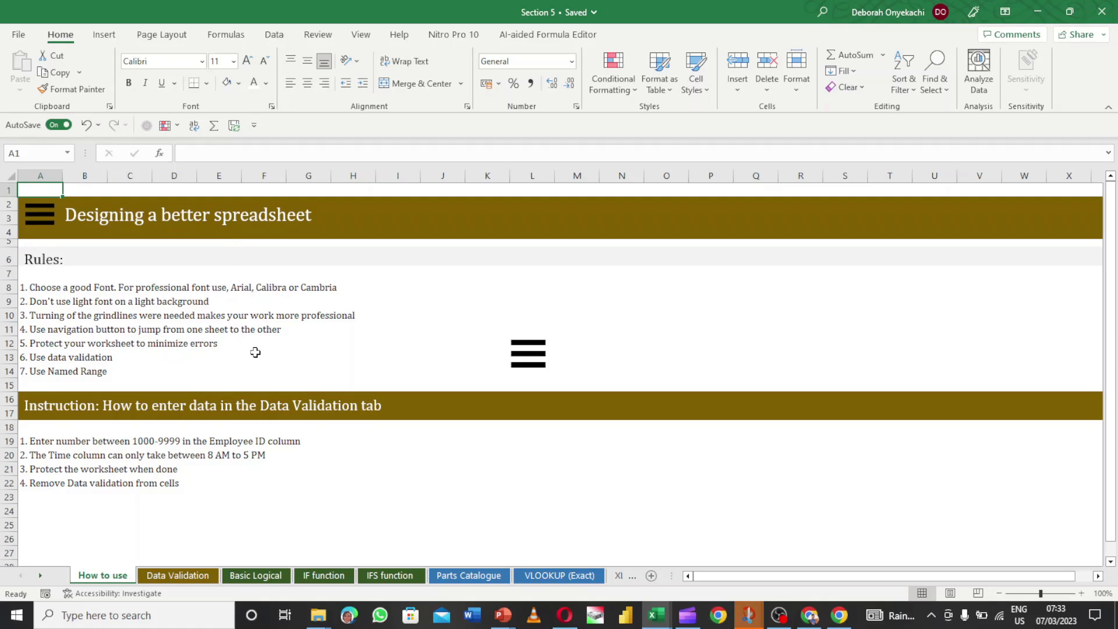
{"action": "left_click", "coordinate": [529, 354]}
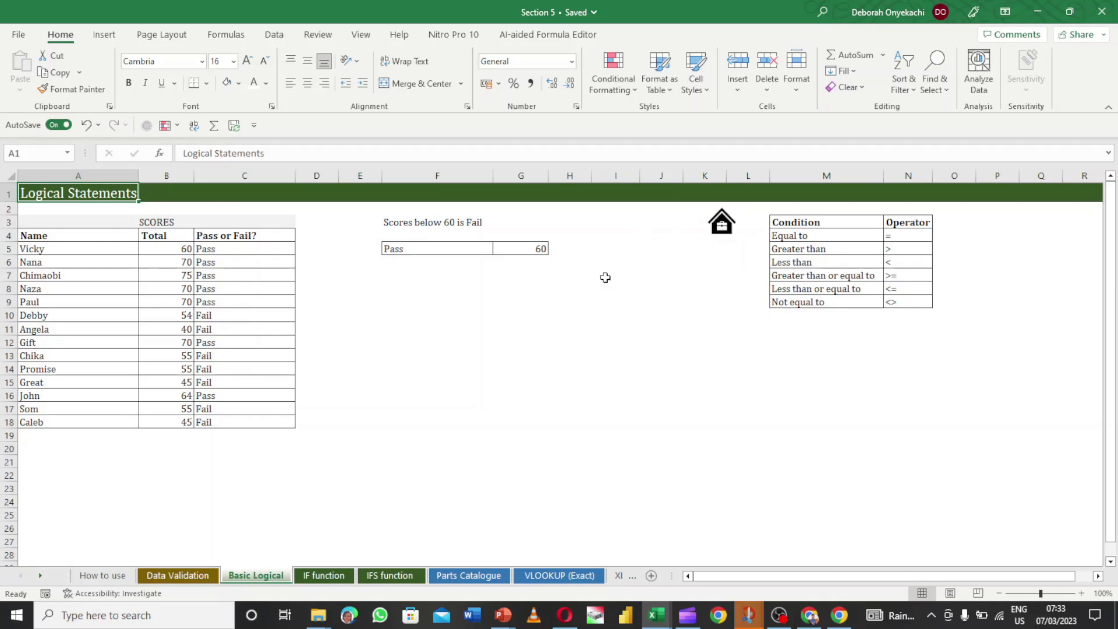
{"action": "left_click", "coordinate": [722, 223]}
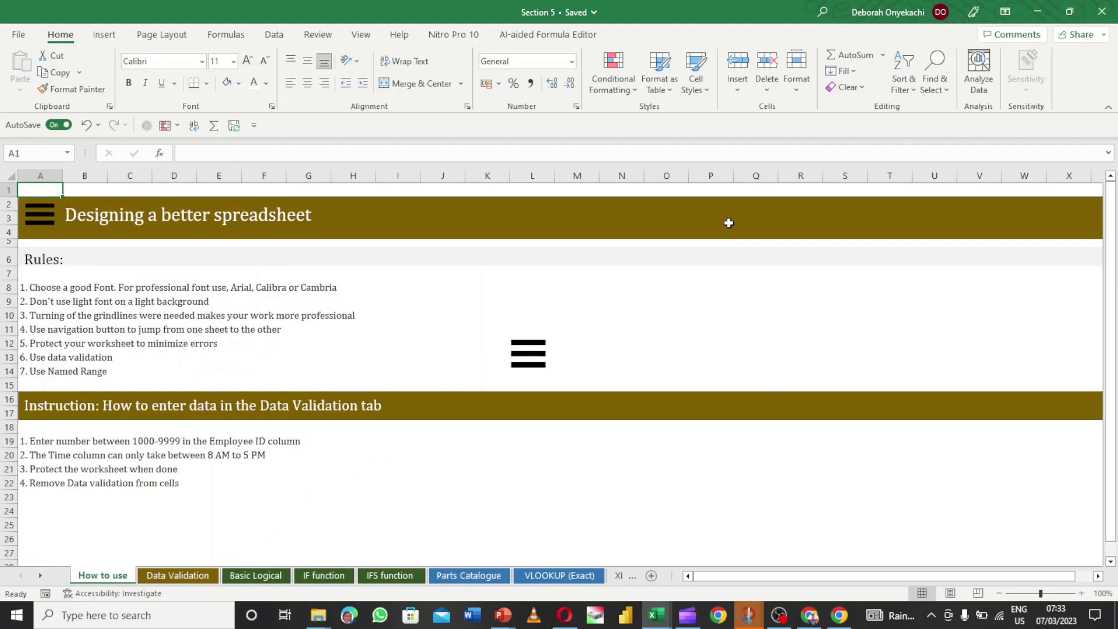
{"action": "left_click", "coordinate": [527, 353]}
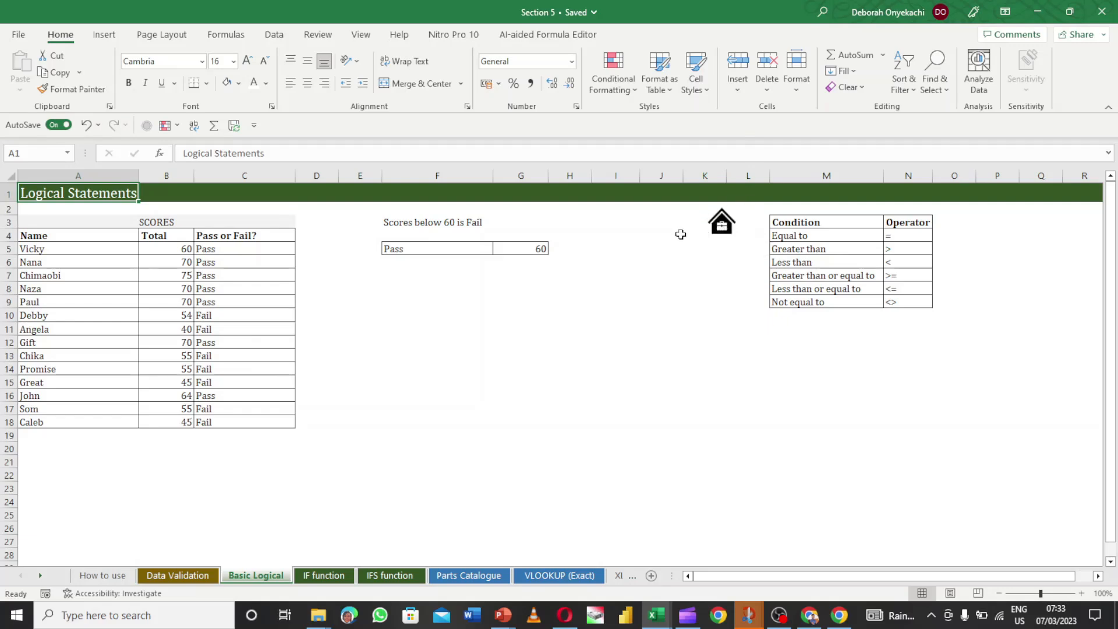
{"action": "left_click", "coordinate": [724, 233]}
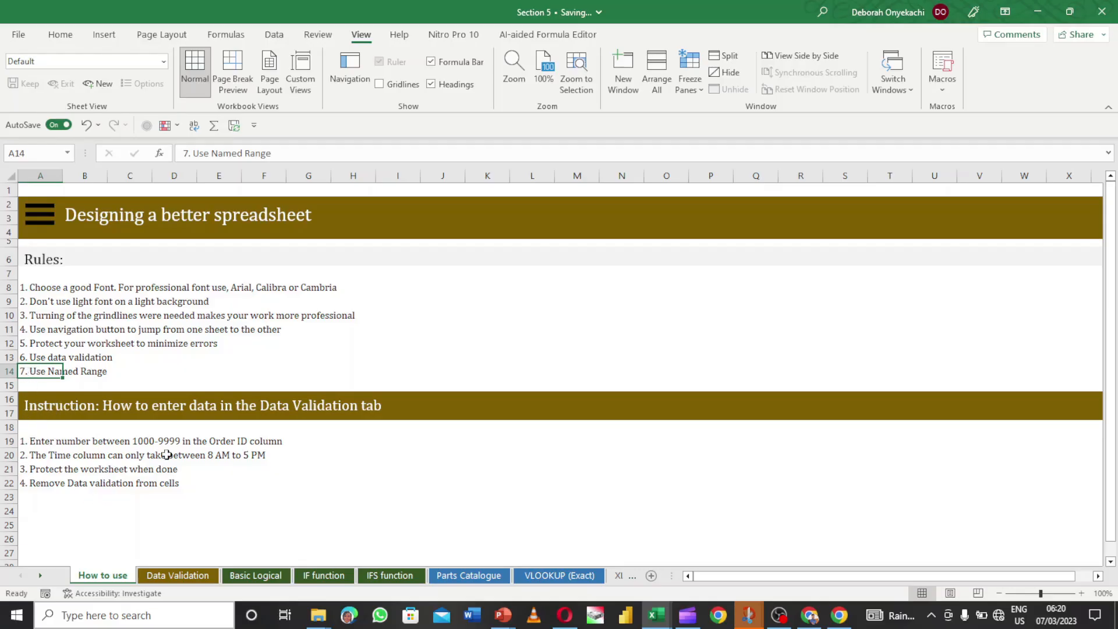
- Replace 'Order' with 'Employee' in the A19 instruction on How to use
{"action": "left_click", "coordinate": [179, 577]}
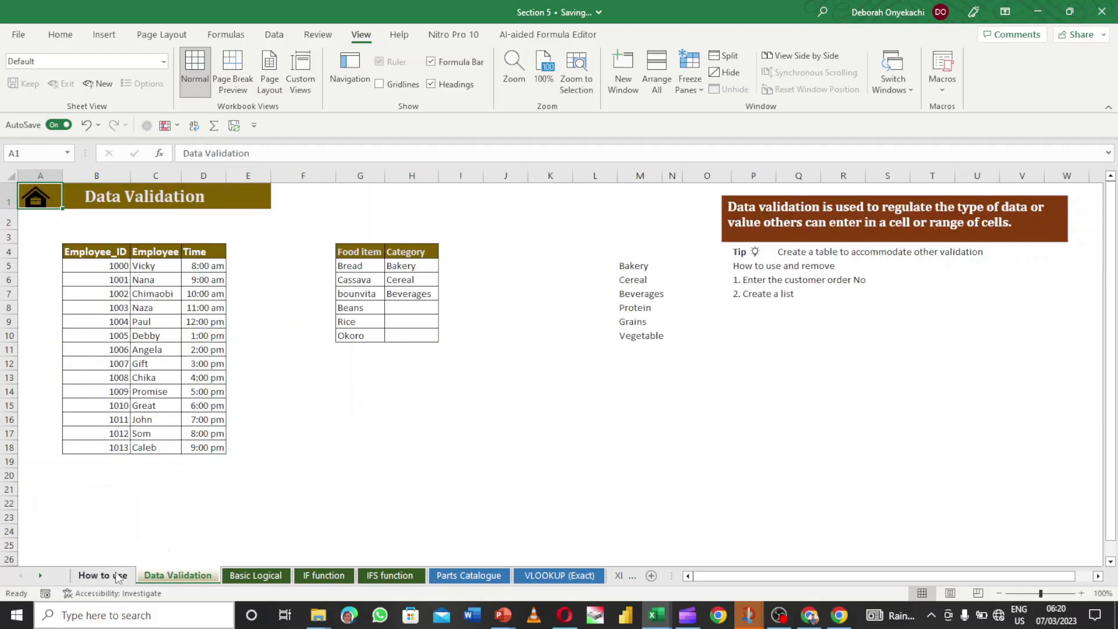
{"action": "left_click", "coordinate": [119, 576]}
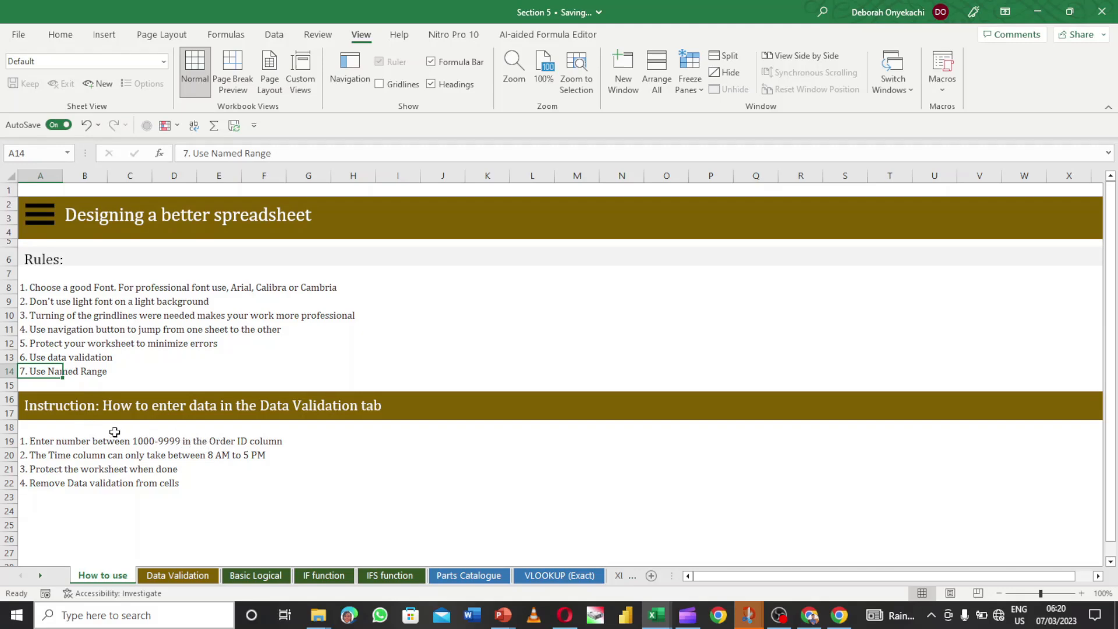
{"action": "left_click", "coordinate": [46, 442]}
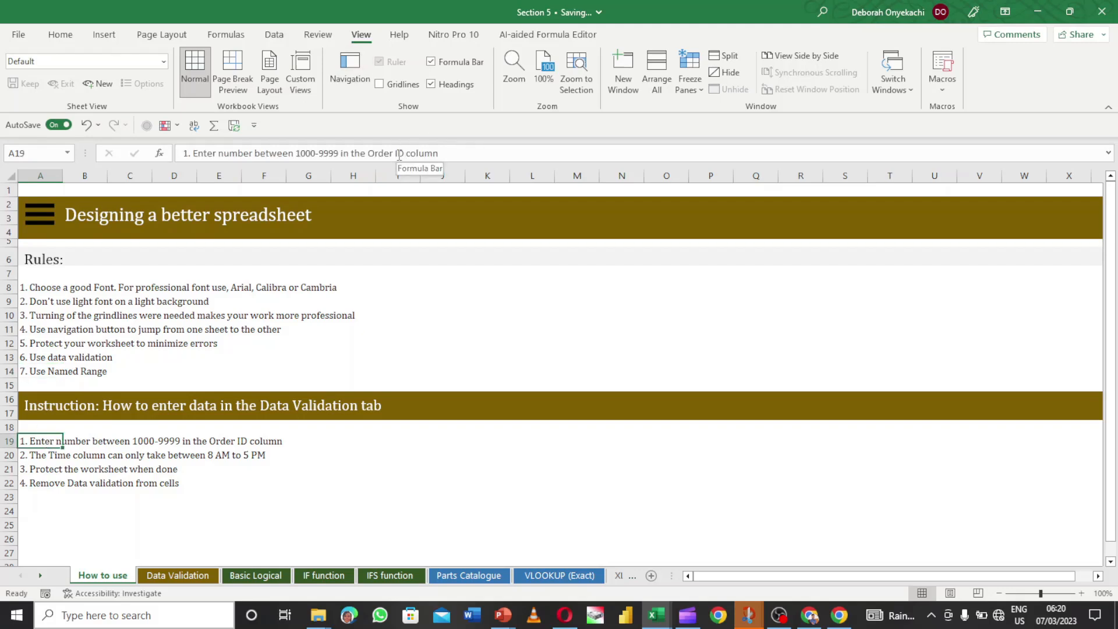
{"action": "double_click", "coordinate": [385, 154]}
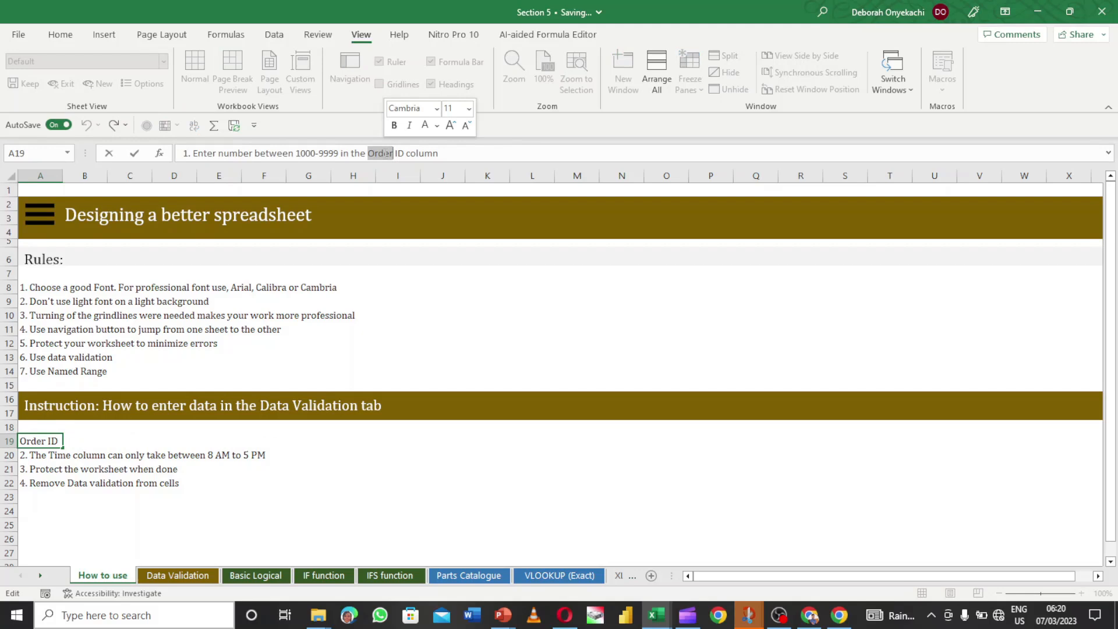
{"action": "type", "text": "Emplo"}
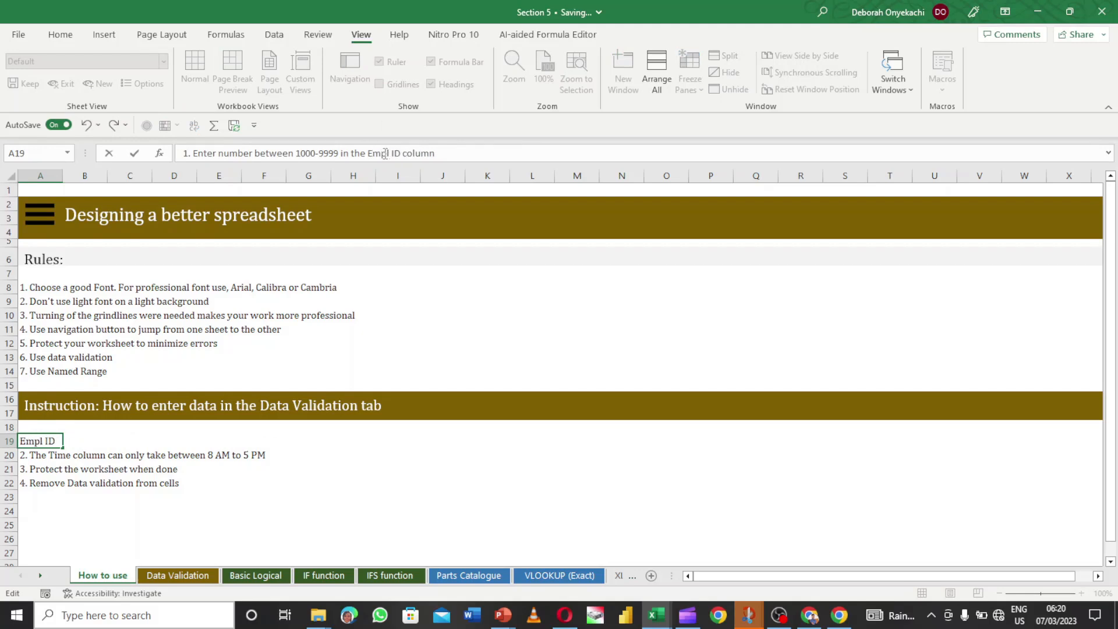
{"action": "type", "text": "yee"}
{"action": "key", "text": "Return"}
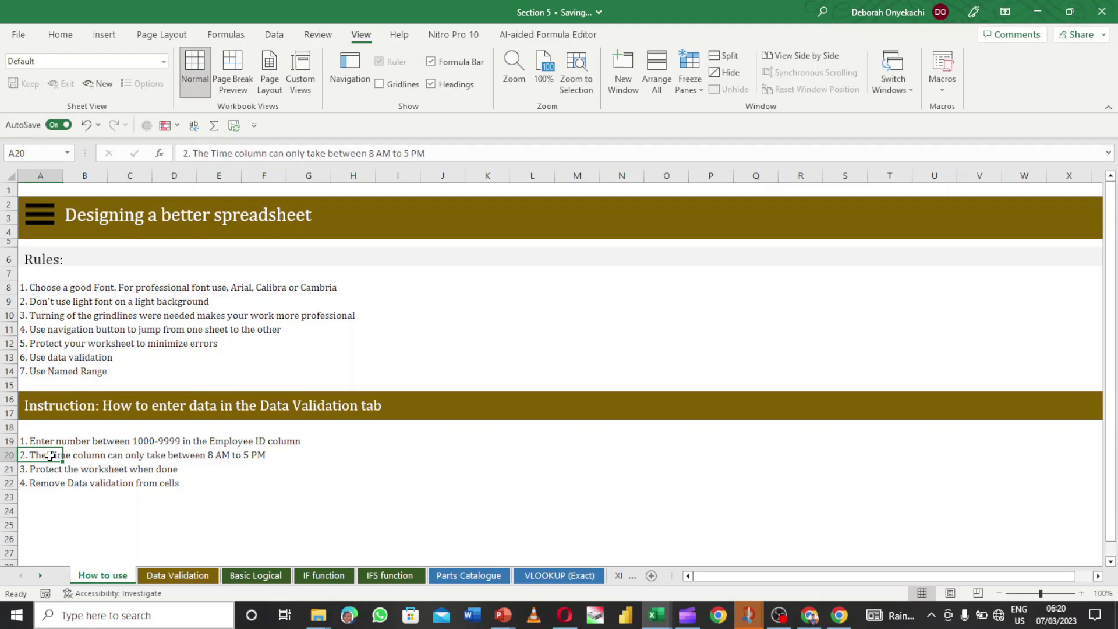
- Review the instructions in A21 and A22, then switch to the Data Validation sheet
{"action": "left_click", "coordinate": [36, 470]}
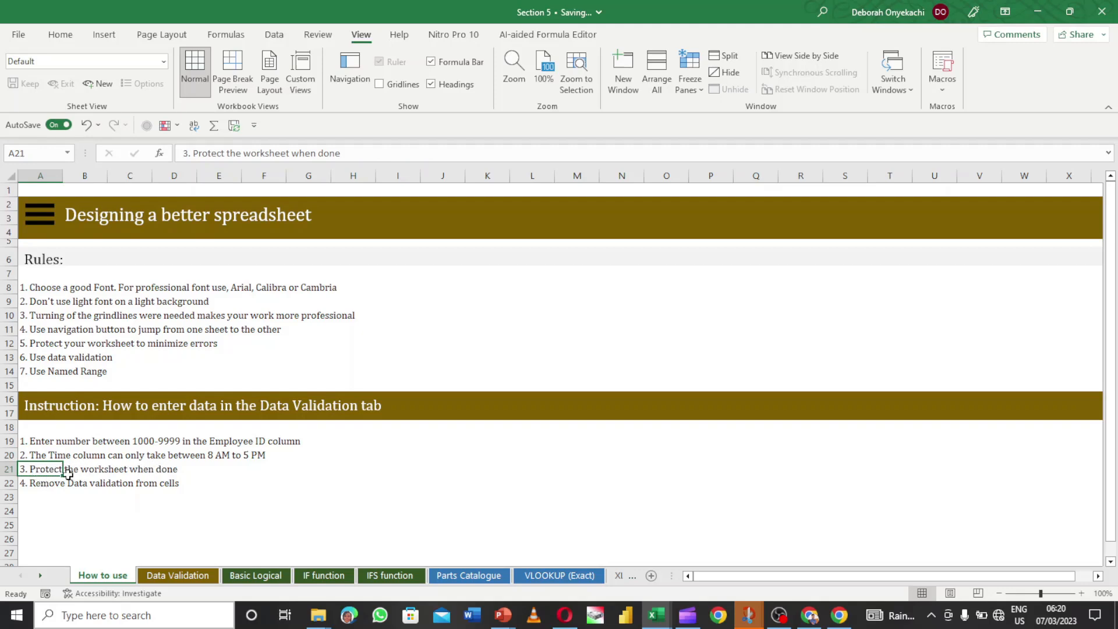
{"action": "left_click", "coordinate": [22, 485]}
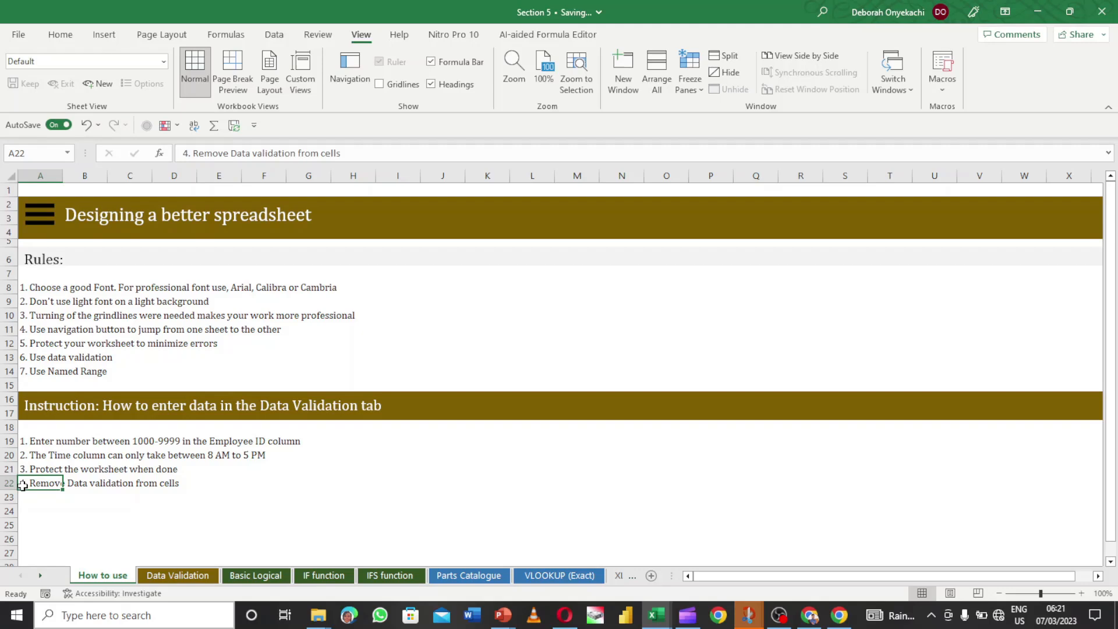
{"action": "left_click", "coordinate": [179, 576]}
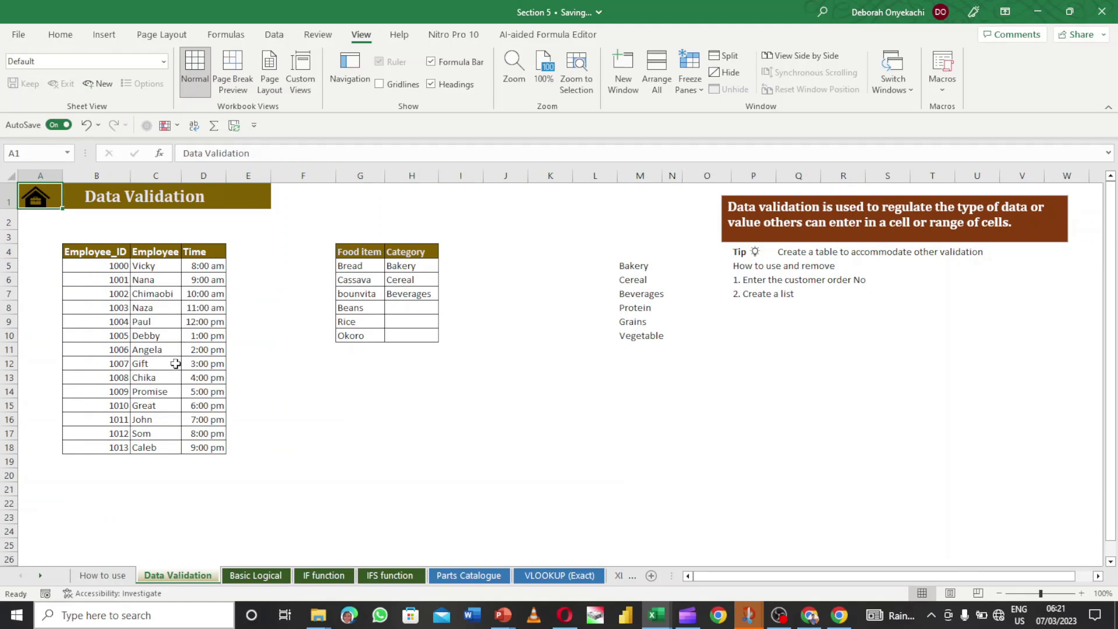
- Delete the Employee_ID numbers 1000–1013 from B5:B18 and reselect the now-empty cells
{"action": "left_click_drag", "start_coordinate": [114, 265], "coordinate": [101, 445]}
{"action": "key", "text": "Delete"}
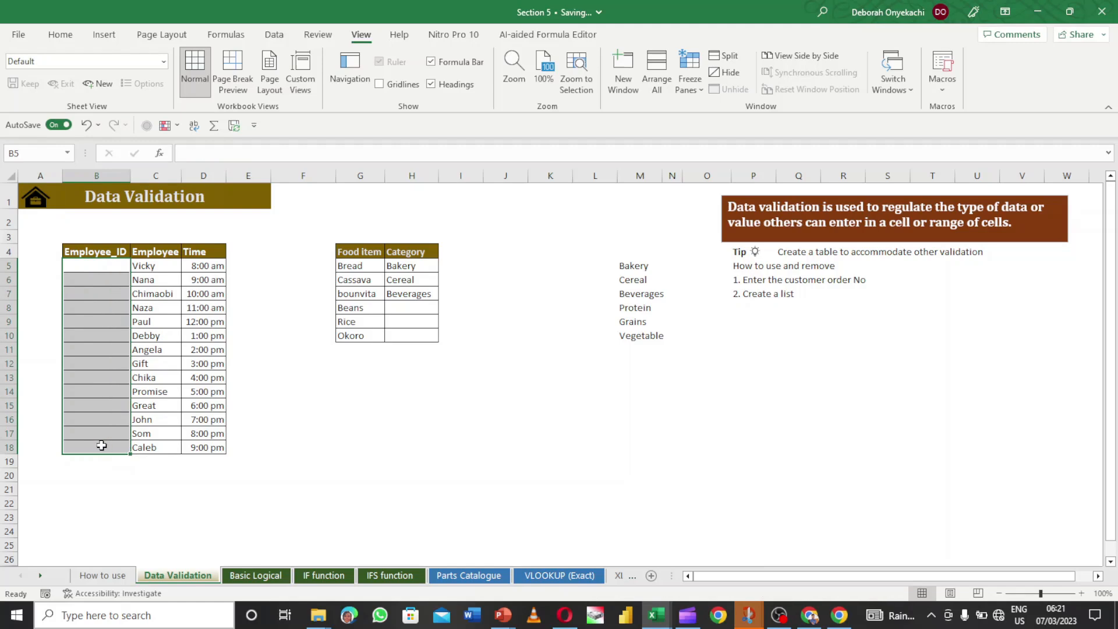
{"action": "left_click_drag", "start_coordinate": [405, 265], "coordinate": [418, 330]}
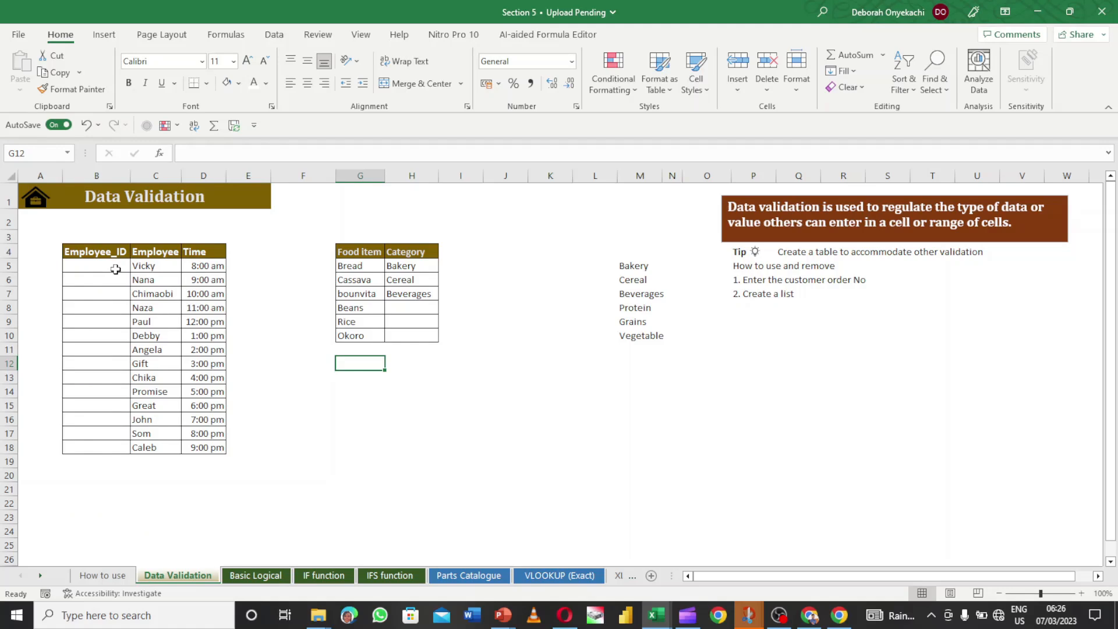
{"action": "left_click", "coordinate": [250, 319]}
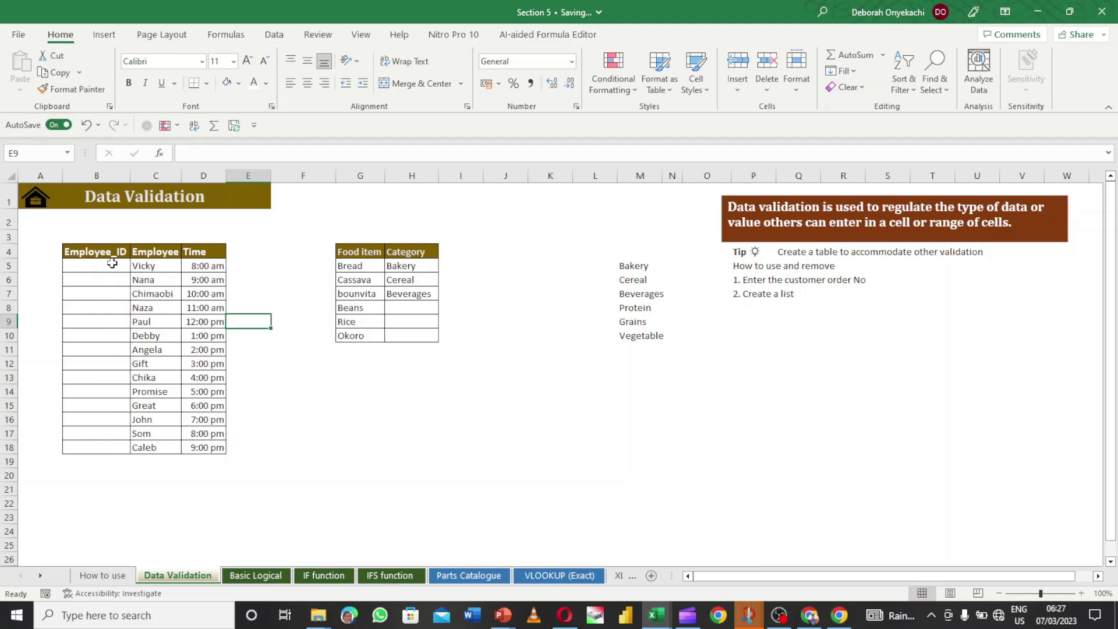
{"action": "left_click_drag", "start_coordinate": [113, 262], "coordinate": [113, 448]}
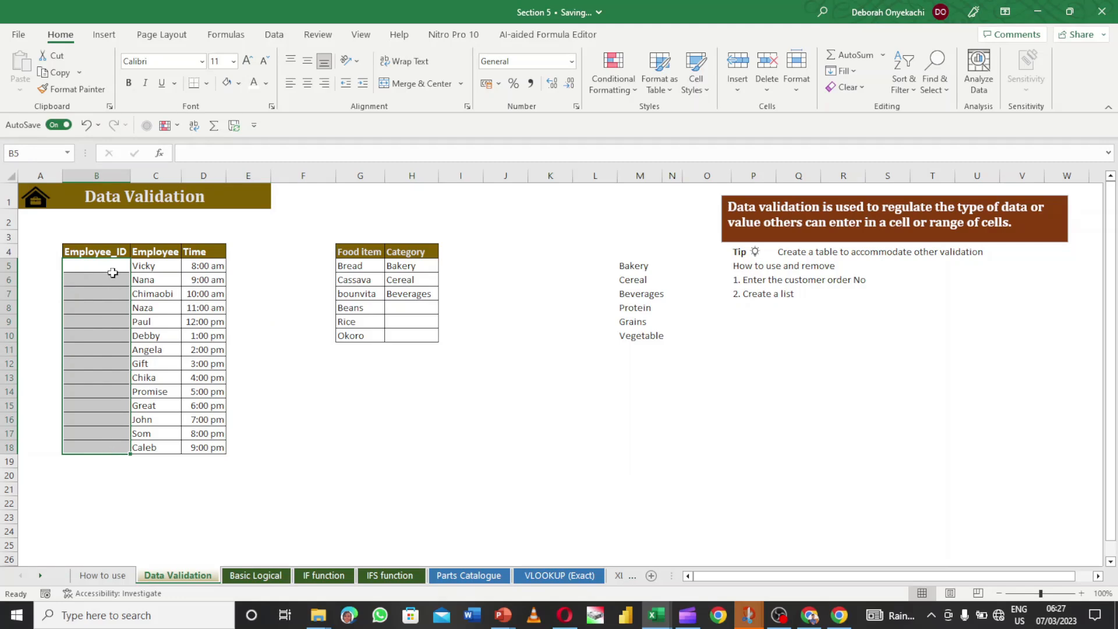
- Open the Data Validation dialog from the Data tab for the empty cells B5:B18
{"action": "left_click", "coordinate": [274, 35]}
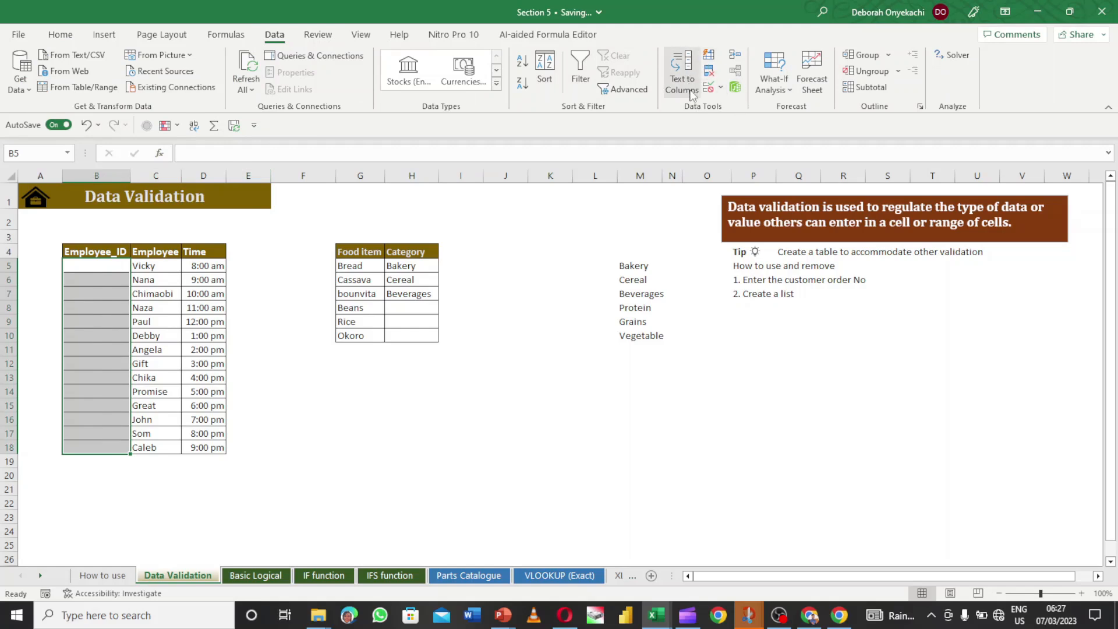
{"action": "left_click", "coordinate": [722, 89]}
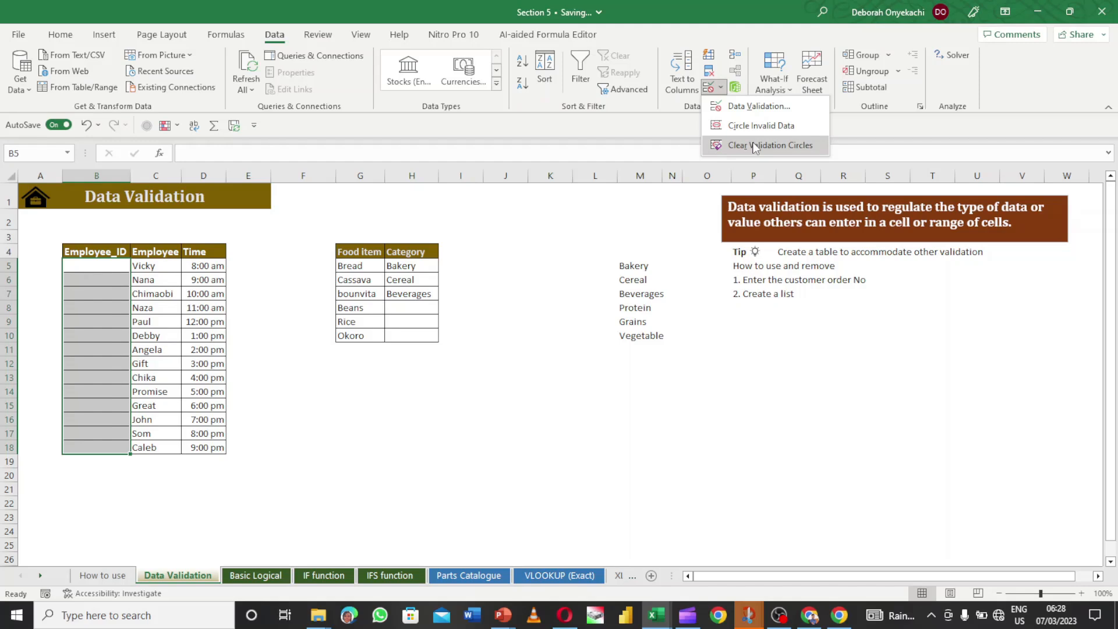
{"action": "left_click", "coordinate": [750, 111]}
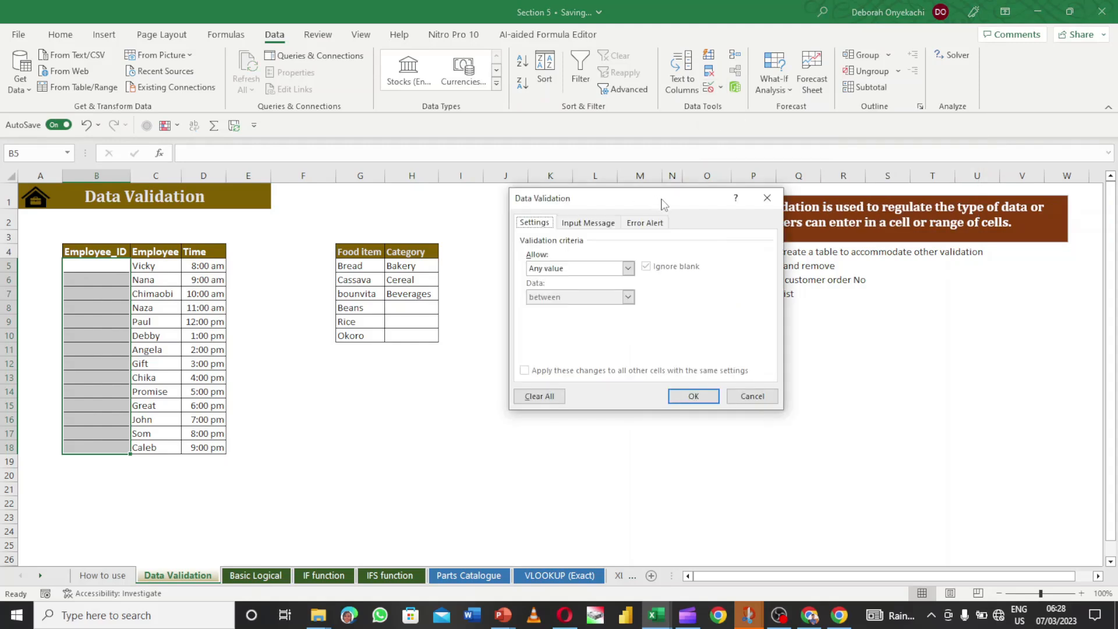
- Look over the Input Message and Error Alert pages, then open the Allow list on Settings
{"action": "left_click_drag", "start_coordinate": [655, 204], "coordinate": [613, 206]}
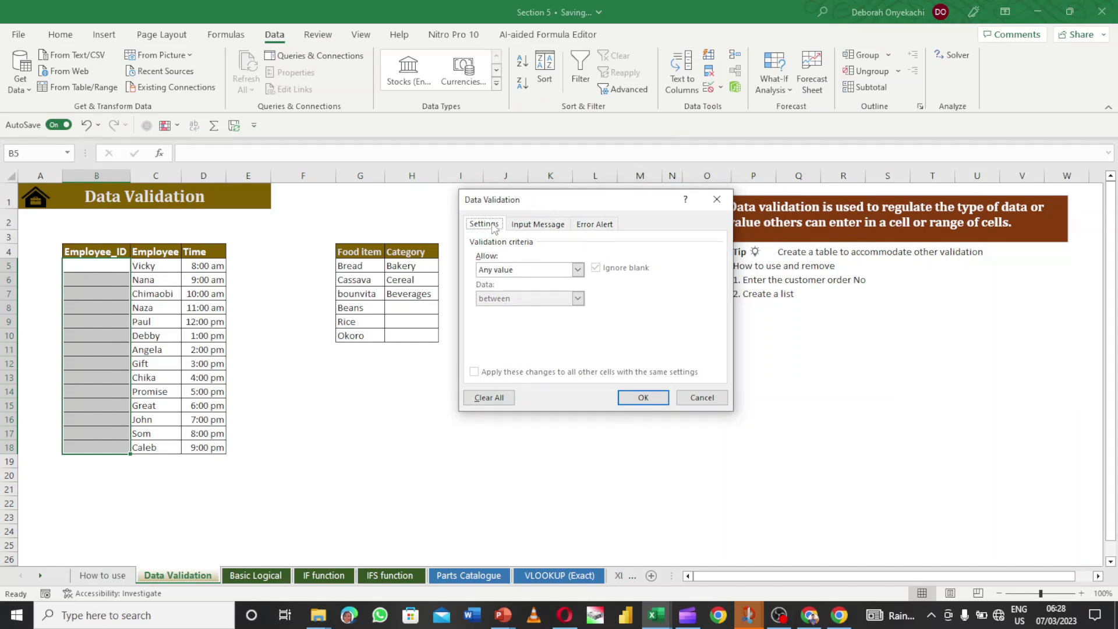
{"action": "left_click", "coordinate": [545, 226]}
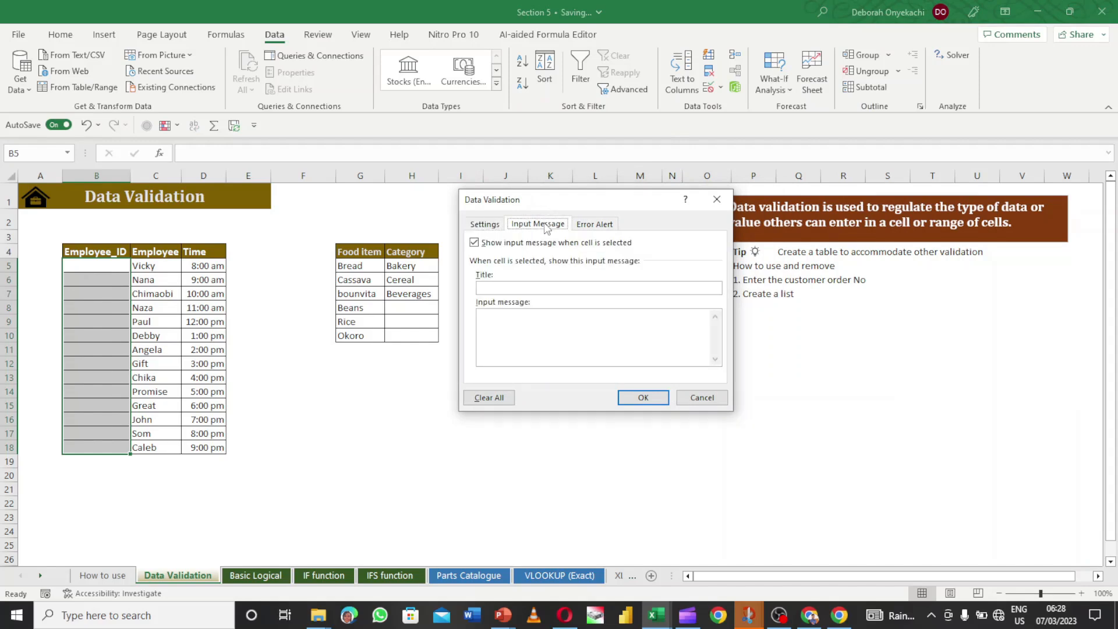
{"action": "left_click", "coordinate": [590, 228]}
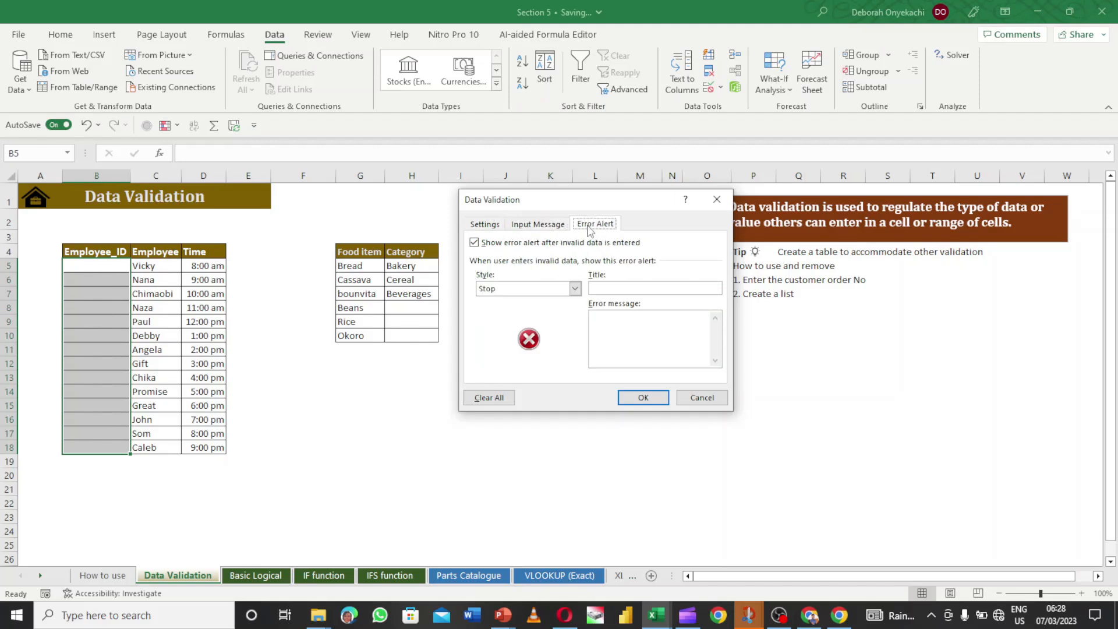
{"action": "left_click", "coordinate": [495, 224]}
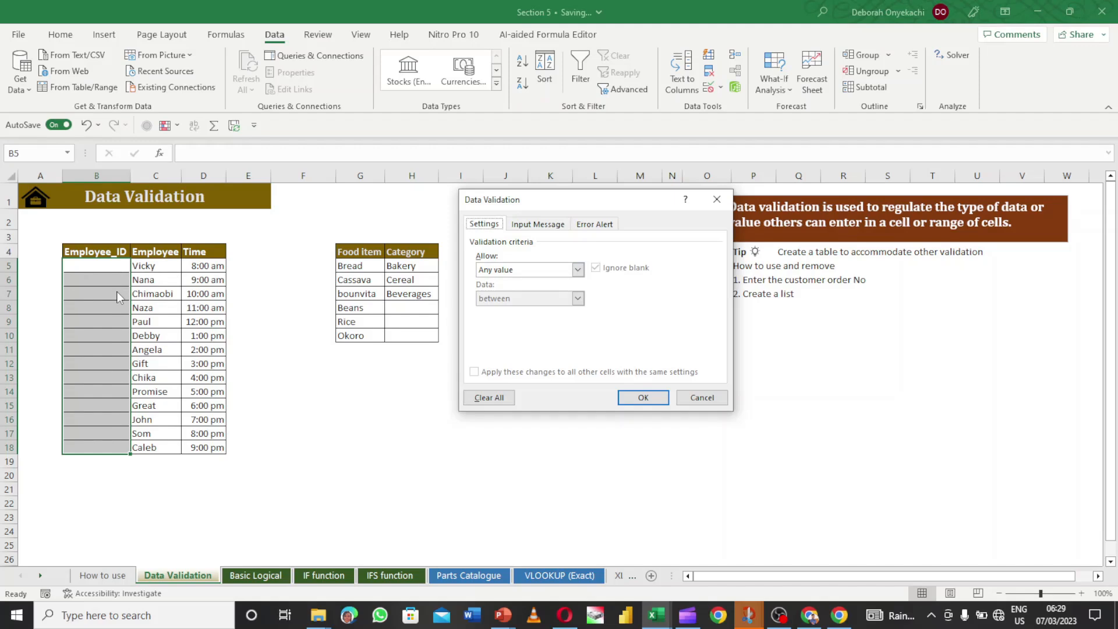
{"action": "left_click", "coordinate": [577, 270]}
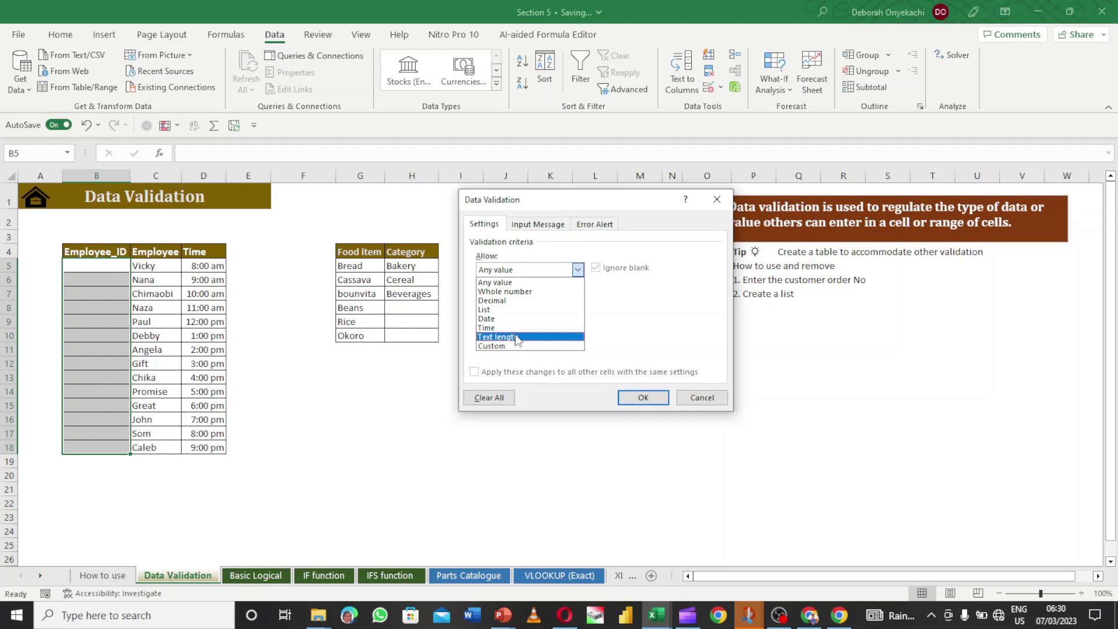
- Restrict B5:B18 to whole numbers between a minimum of 1000 and a maximum of 9999
{"action": "left_click", "coordinate": [516, 291]}
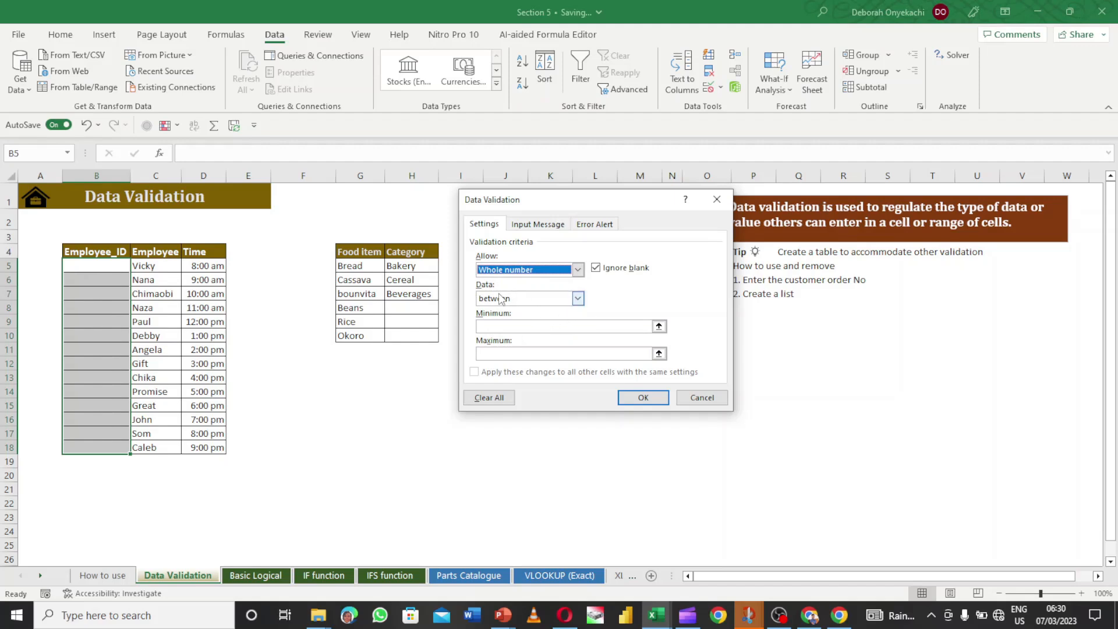
{"action": "left_click", "coordinate": [580, 298]}
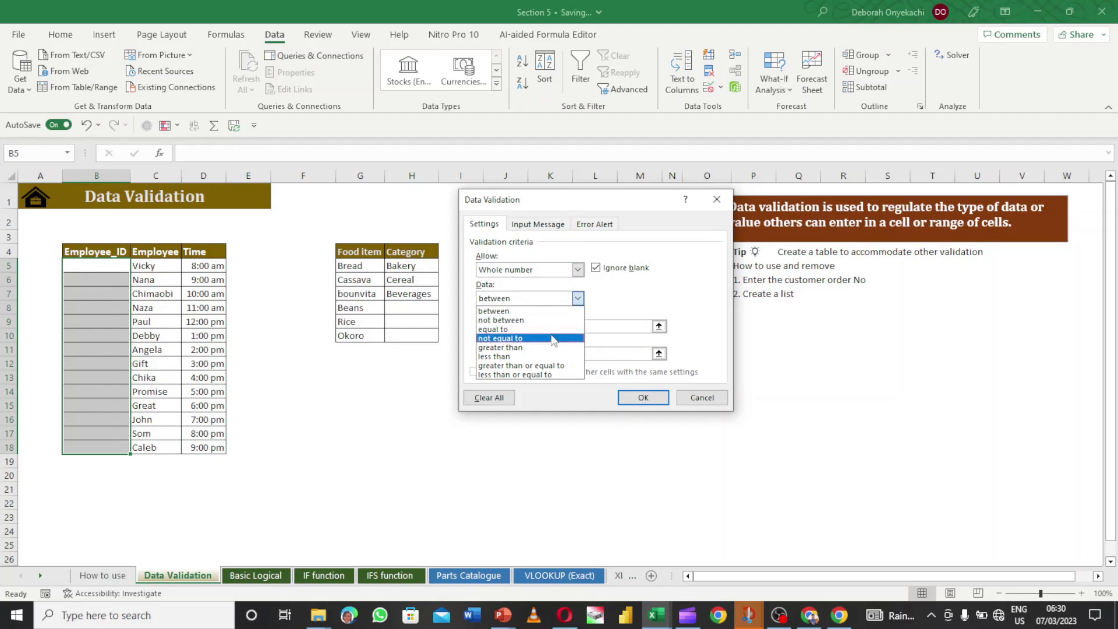
{"action": "left_click", "coordinate": [575, 310]}
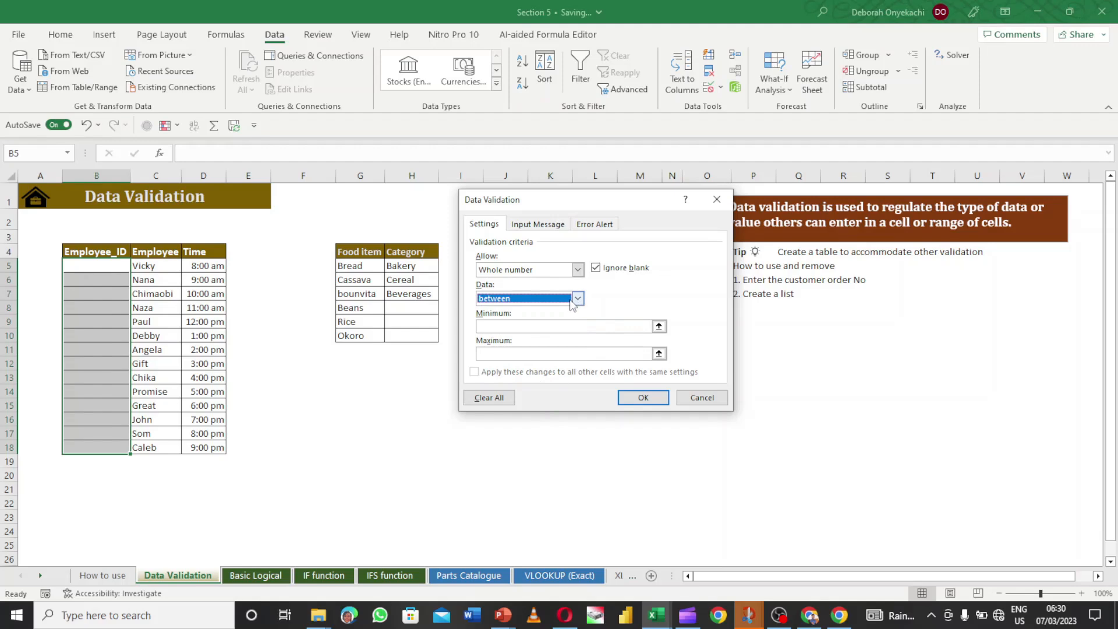
{"action": "left_click", "coordinate": [499, 326]}
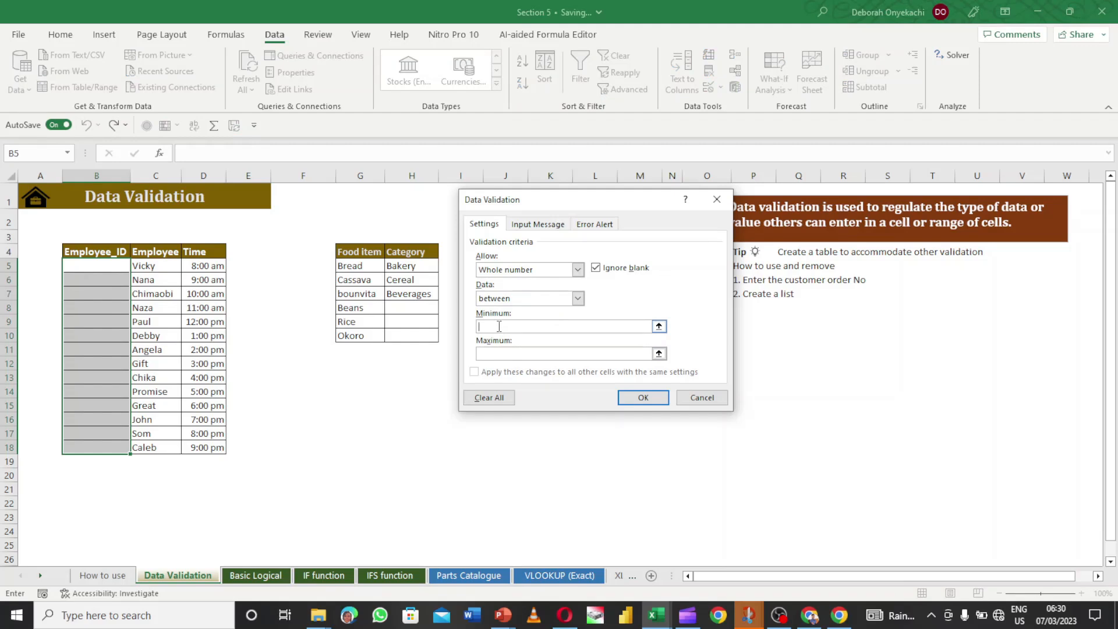
{"action": "type", "text": "1000"}
{"action": "left_click", "coordinate": [499, 353]}
{"action": "type", "text": "9999"}
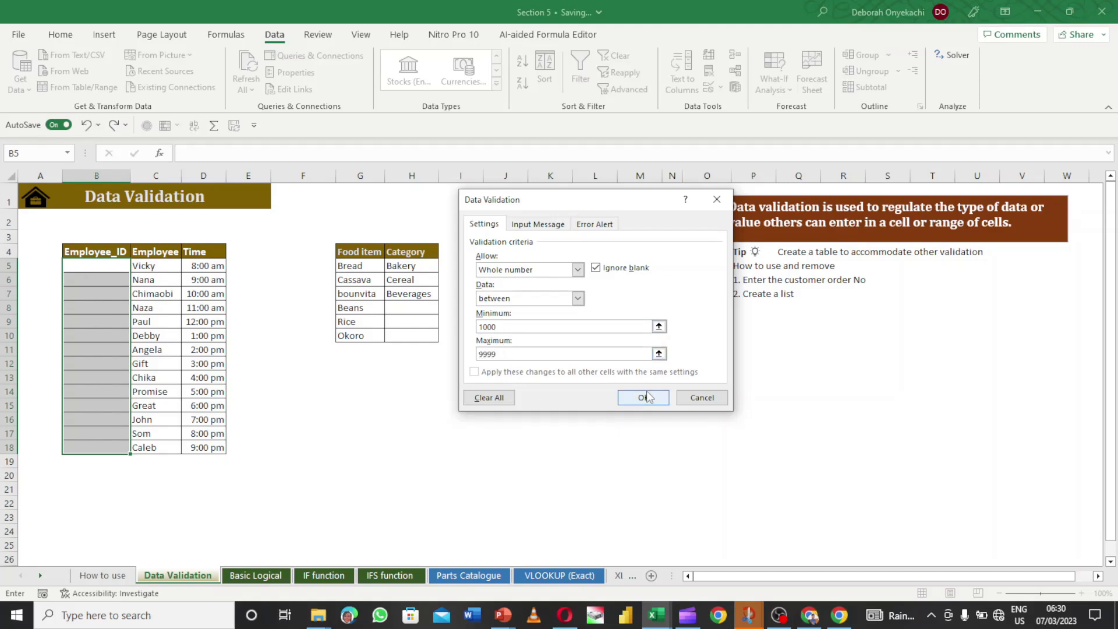
{"action": "left_click", "coordinate": [542, 229]}
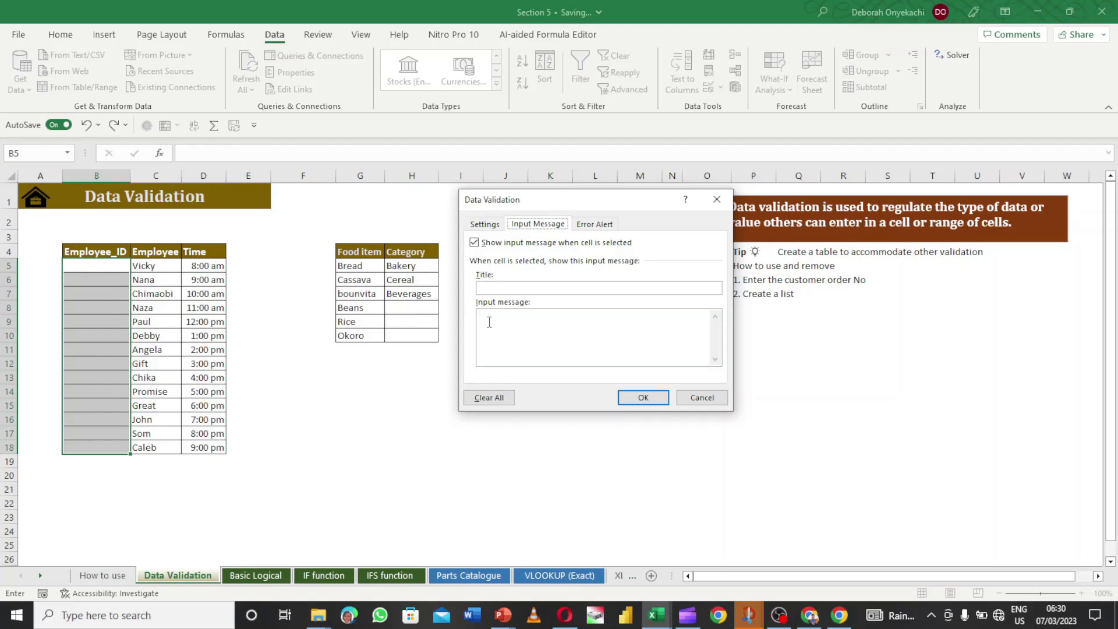
- Enter the input message title 'Whole number' and the message 'Enter number btw 1000-9999'
{"action": "left_click", "coordinate": [526, 287]}
{"action": "type", "text": "W"}
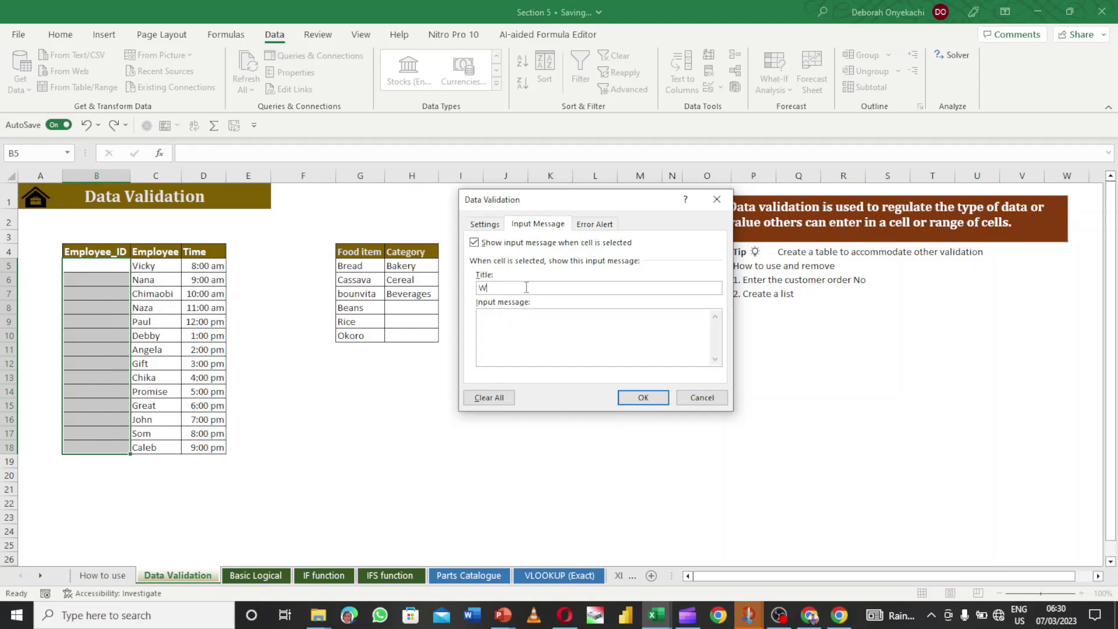
{"action": "type", "text": "hole number"}
{"action": "left_click", "coordinate": [538, 320]}
{"action": "type", "text": "Enter "}
{"action": "type", "text": "b"}
{"action": "type", "text": "nu"}
{"action": "type", "text": "ber"}
{"action": "key", "text": "BackSpace"}
{"action": "key", "text": "BackSpace"}
{"action": "key", "text": "BackSpace"}
{"action": "type", "text": "mber btw 1000"}
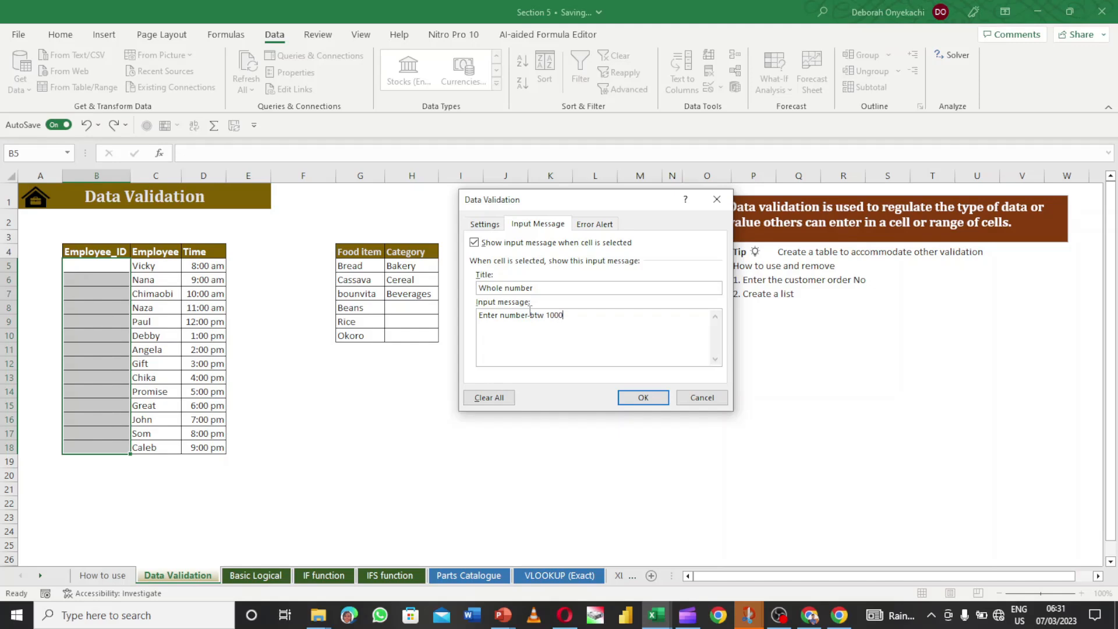
{"action": "type", "text": "-9999"}
- Set the error alert style to Stop, after briefly trying Warning
{"action": "left_click", "coordinate": [595, 226]}
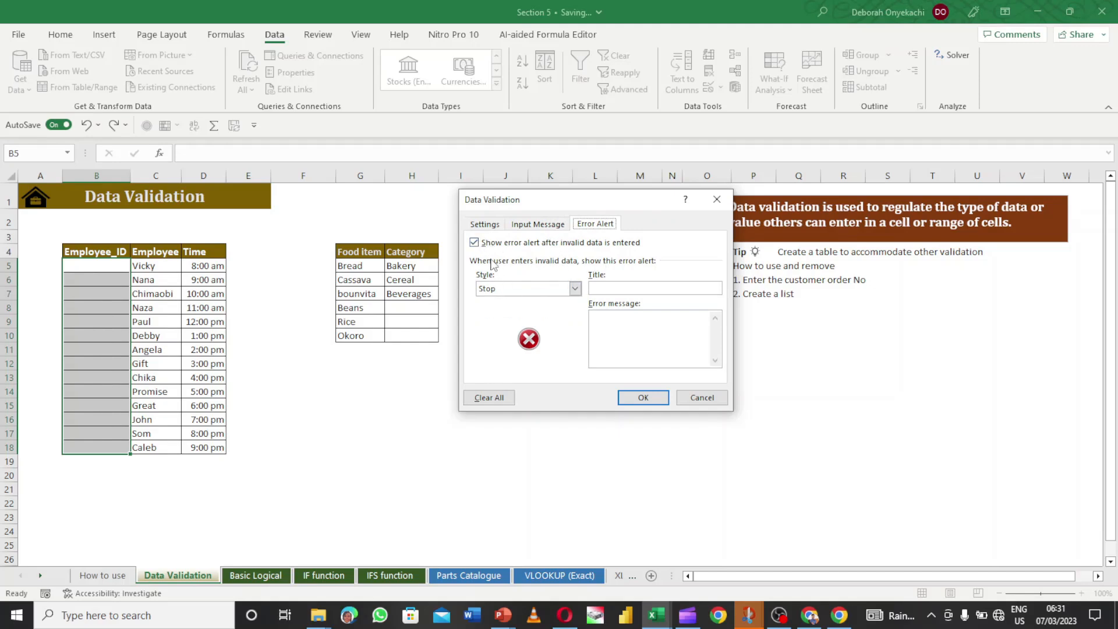
{"action": "left_click", "coordinate": [576, 290]}
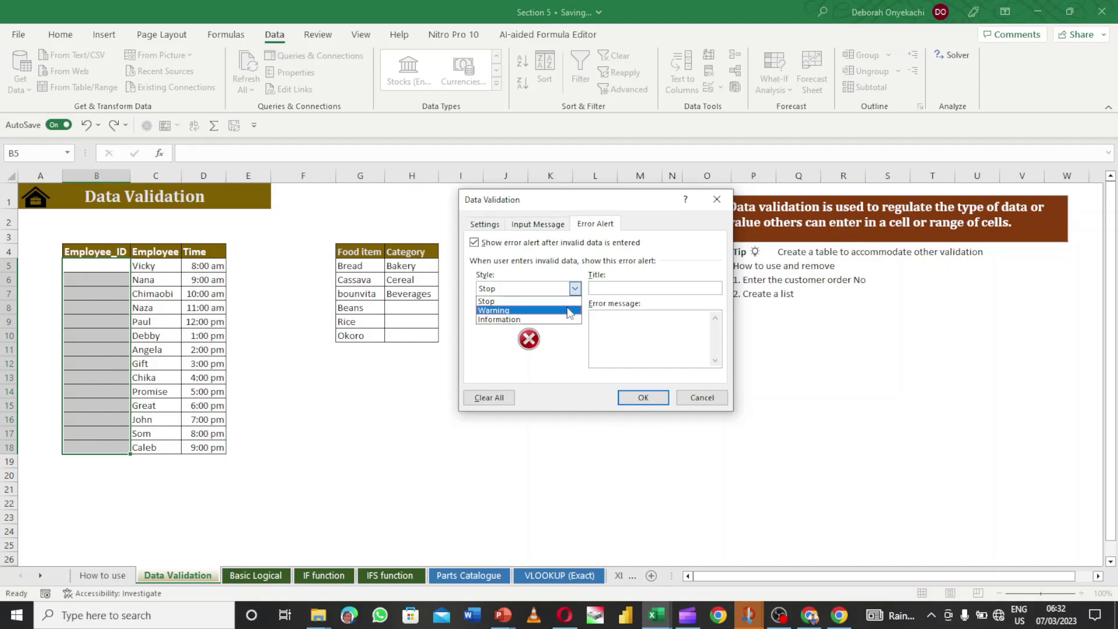
{"action": "left_click", "coordinate": [569, 311]}
{"action": "left_click", "coordinate": [573, 291]}
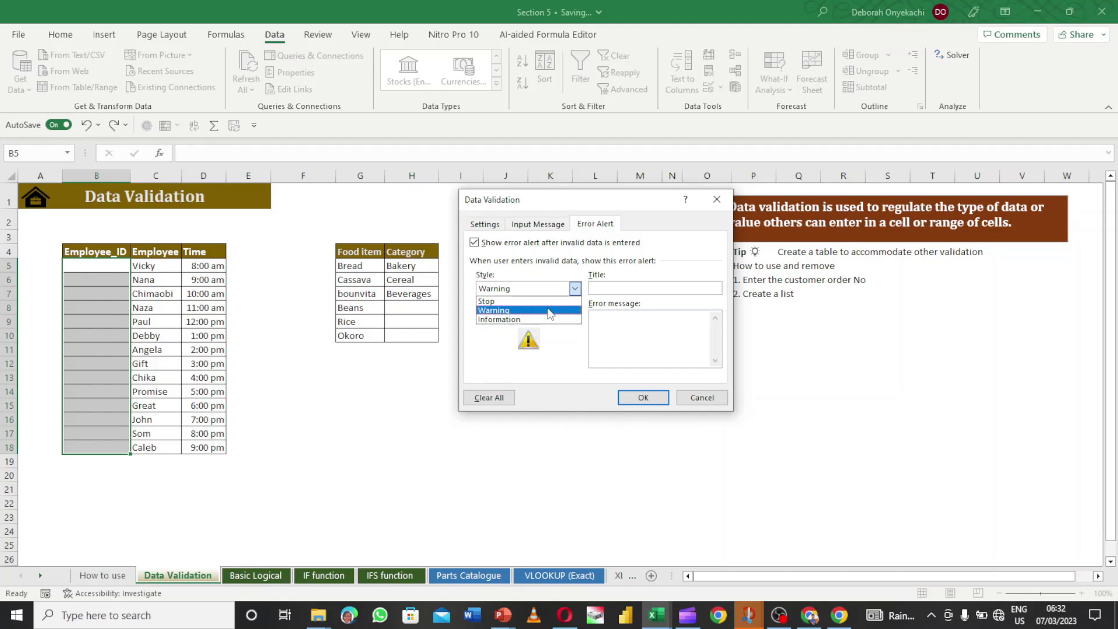
{"action": "left_click", "coordinate": [550, 315]}
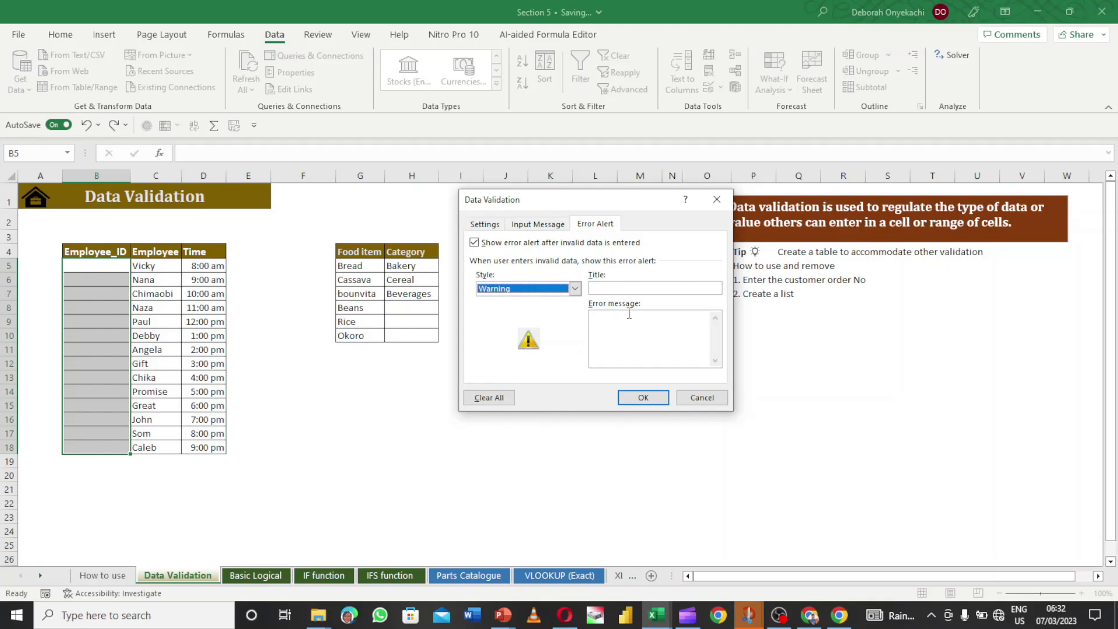
{"action": "left_click", "coordinate": [575, 288]}
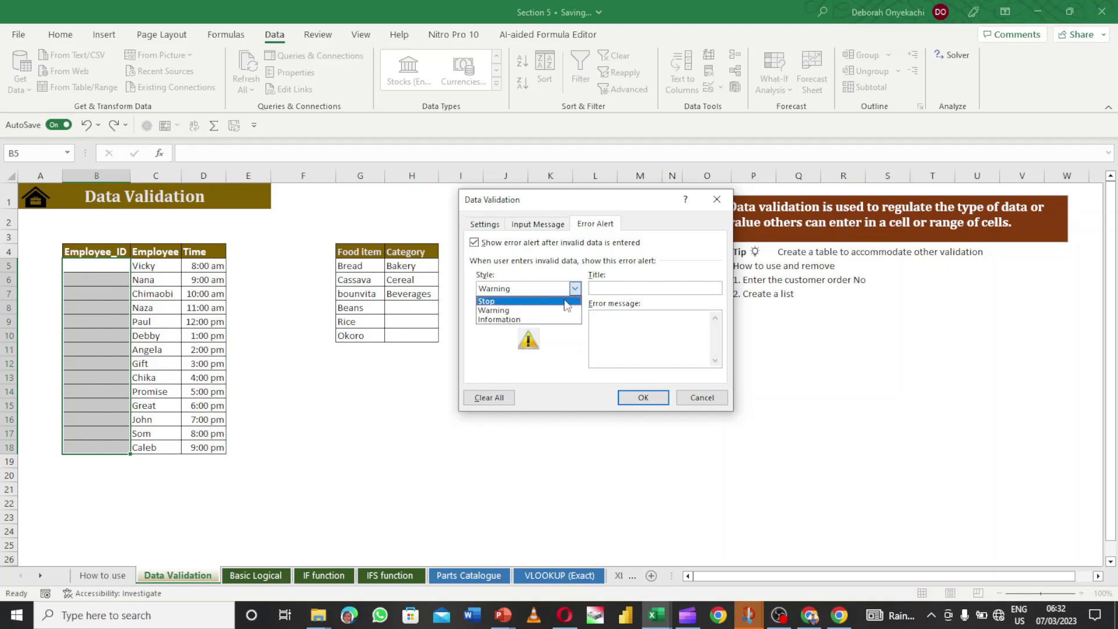
{"action": "left_click", "coordinate": [566, 302]}
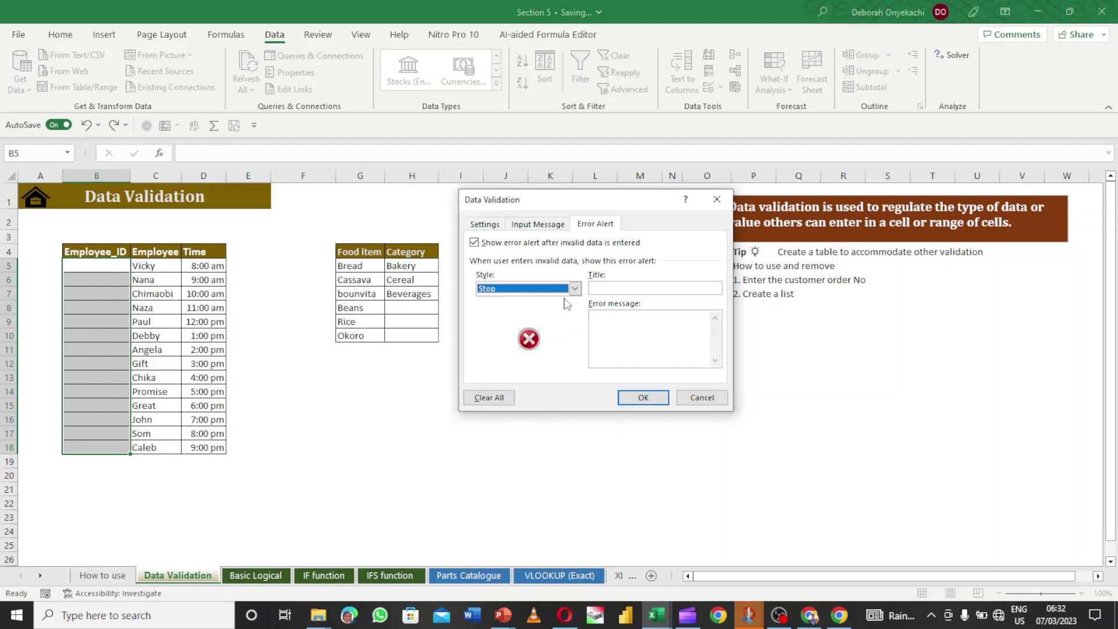
- Title the error alert 'Error' and apply the validation rule with OK
{"action": "left_click", "coordinate": [598, 288]}
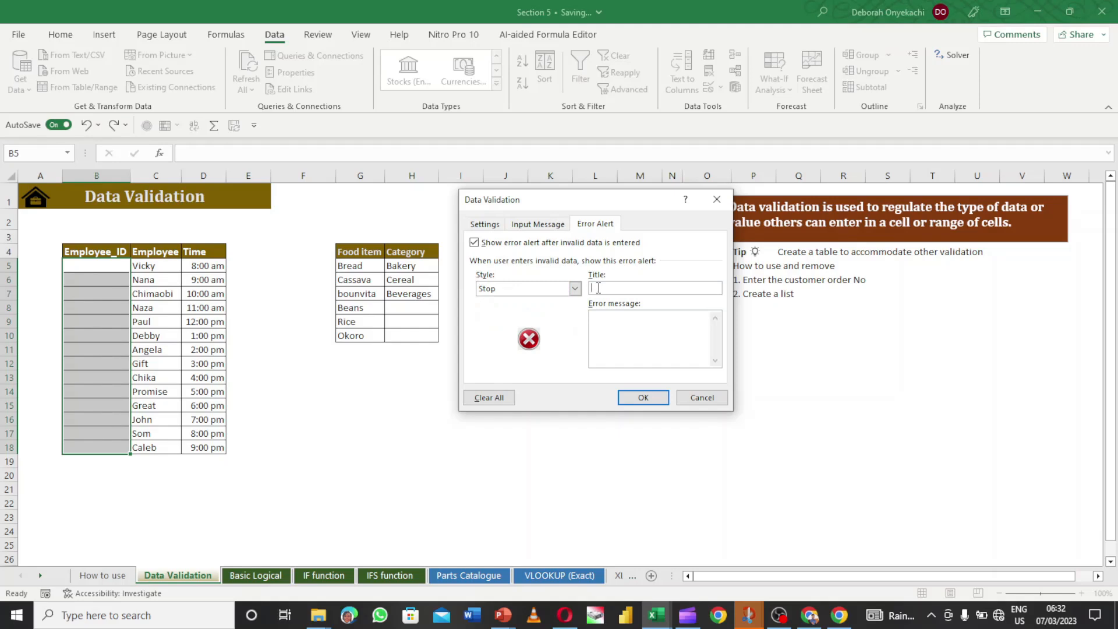
{"action": "type", "text": "Erro"}
{"action": "key", "text": "BackSpace"}
{"action": "type", "text": "r"}
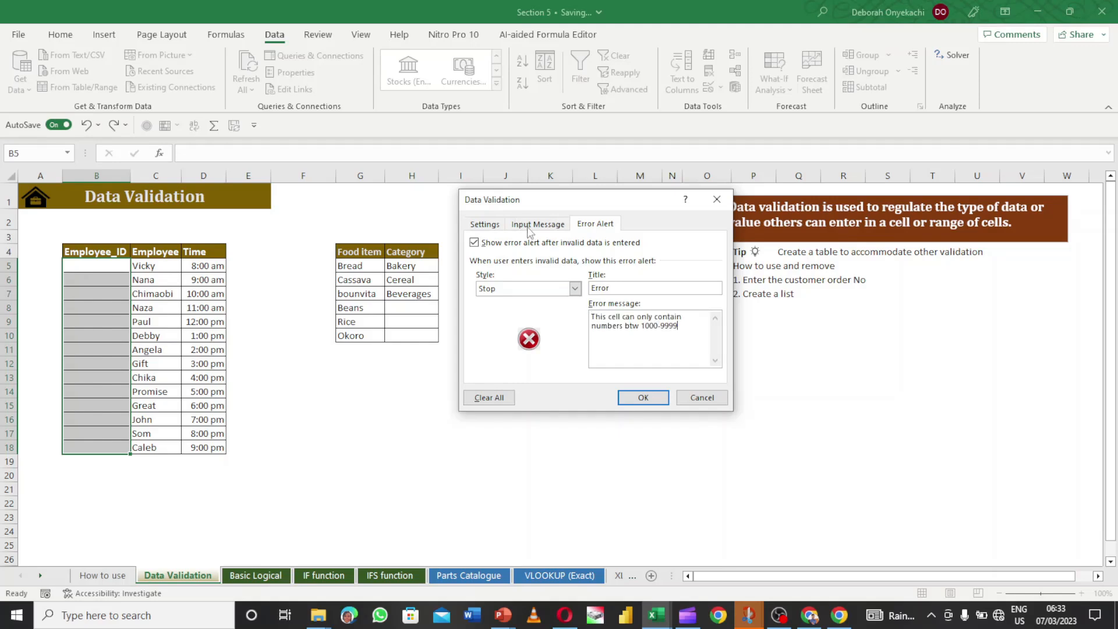
{"action": "left_click", "coordinate": [527, 226]}
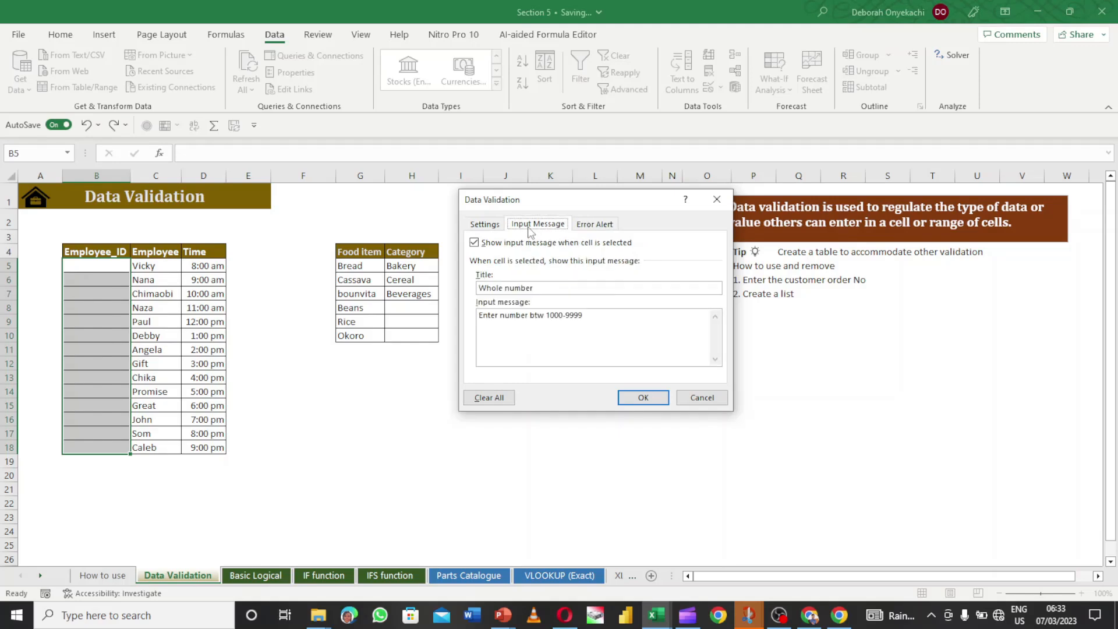
{"action": "left_click", "coordinate": [493, 225]}
{"action": "left_click", "coordinate": [636, 400]}
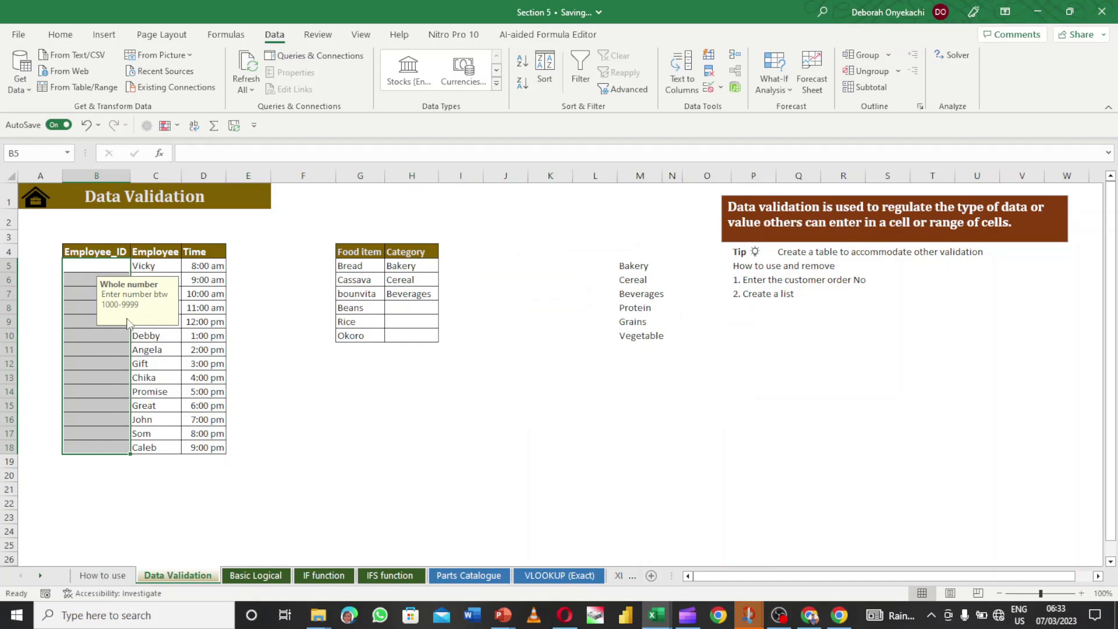
- Enter Employee ID 1000 in B5 and 1001 in B6, then reselect B5
{"action": "left_click", "coordinate": [105, 337]}
{"action": "left_click", "coordinate": [101, 269]}
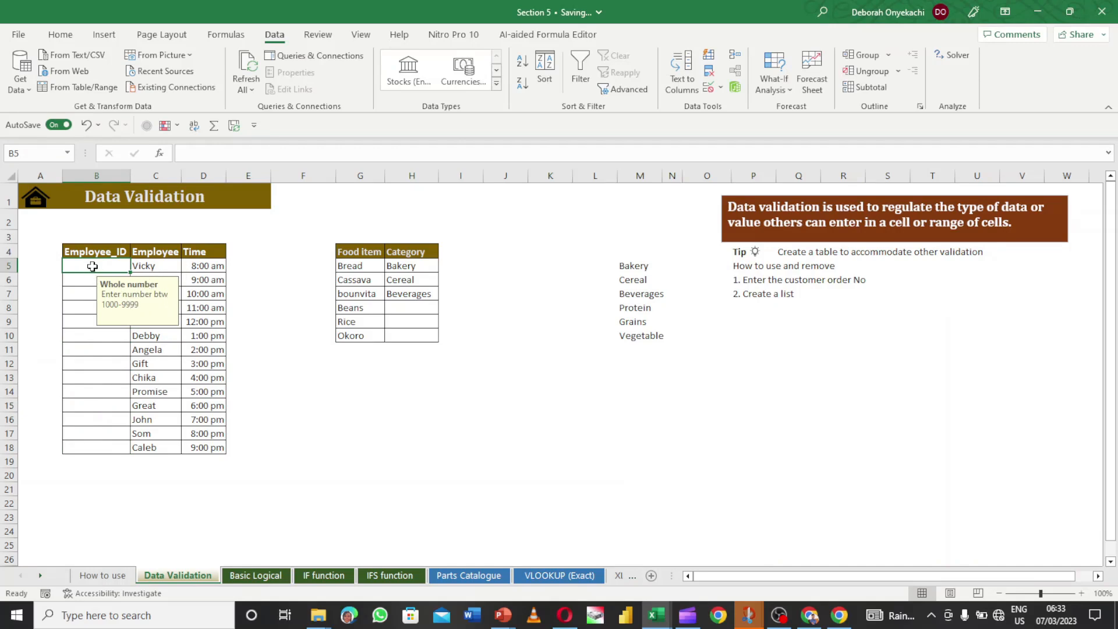
{"action": "type", "text": "1"}
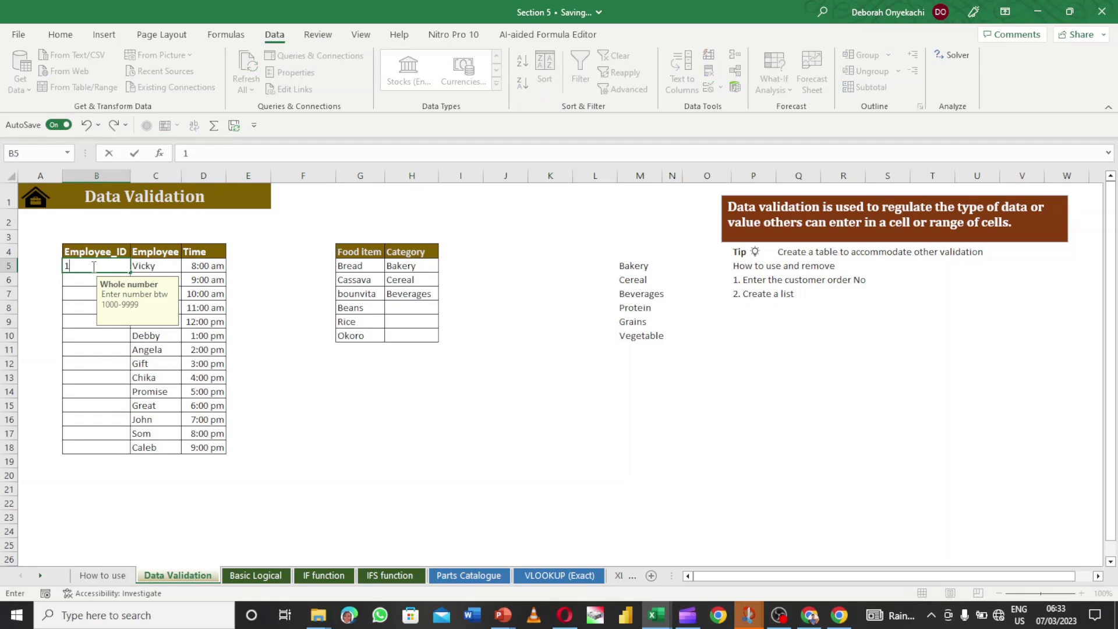
{"action": "type", "text": "000"}
{"action": "key", "text": "Return"}
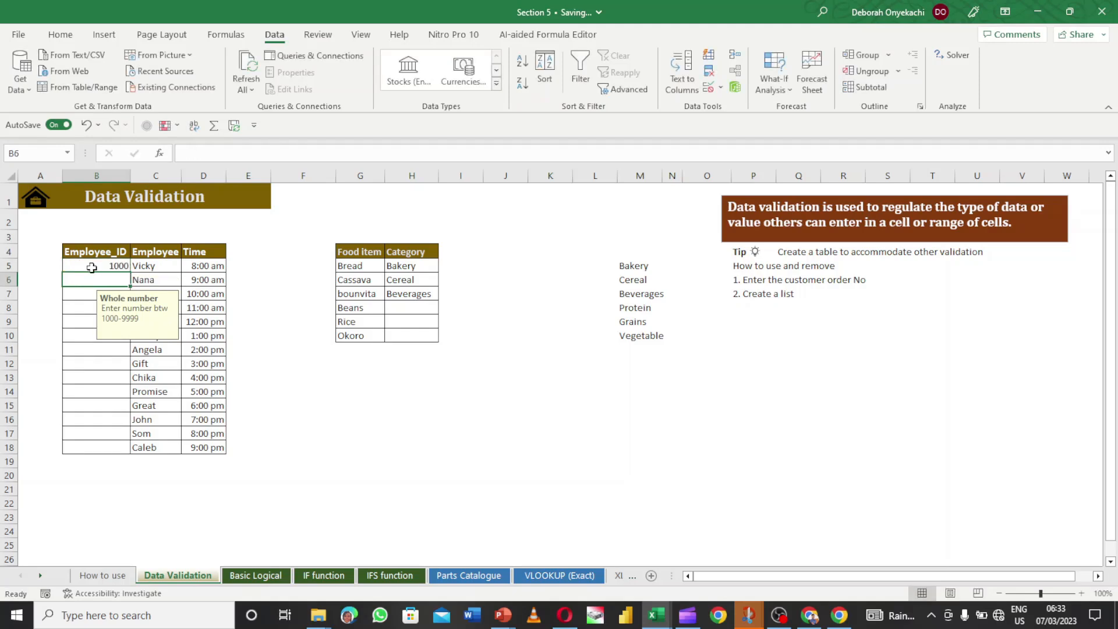
{"action": "type", "text": "100"}
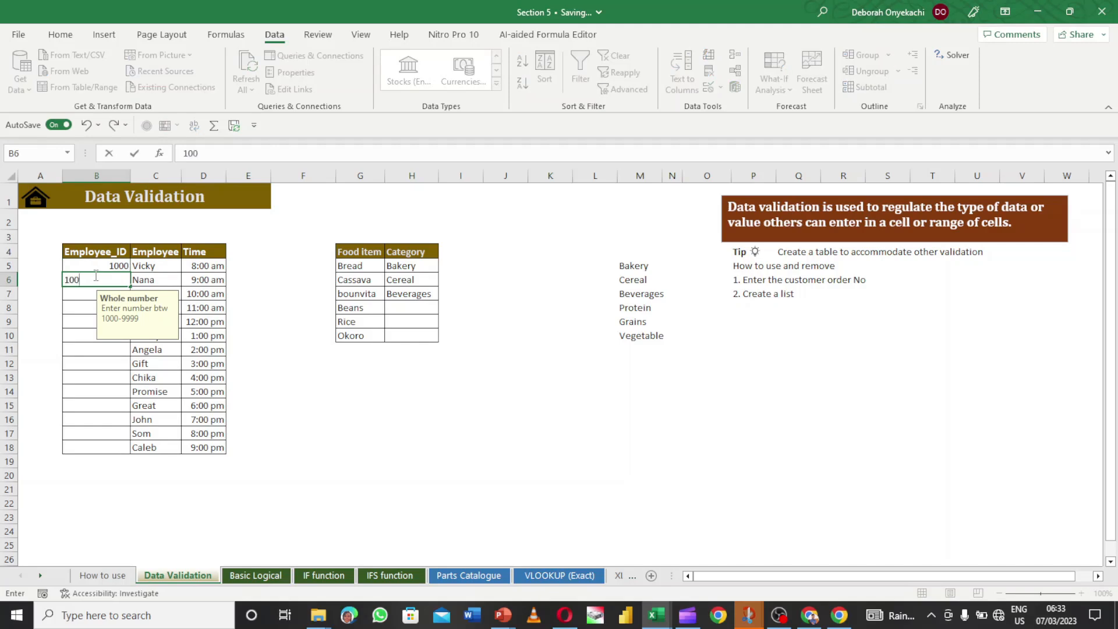
{"action": "key", "text": "Return"}
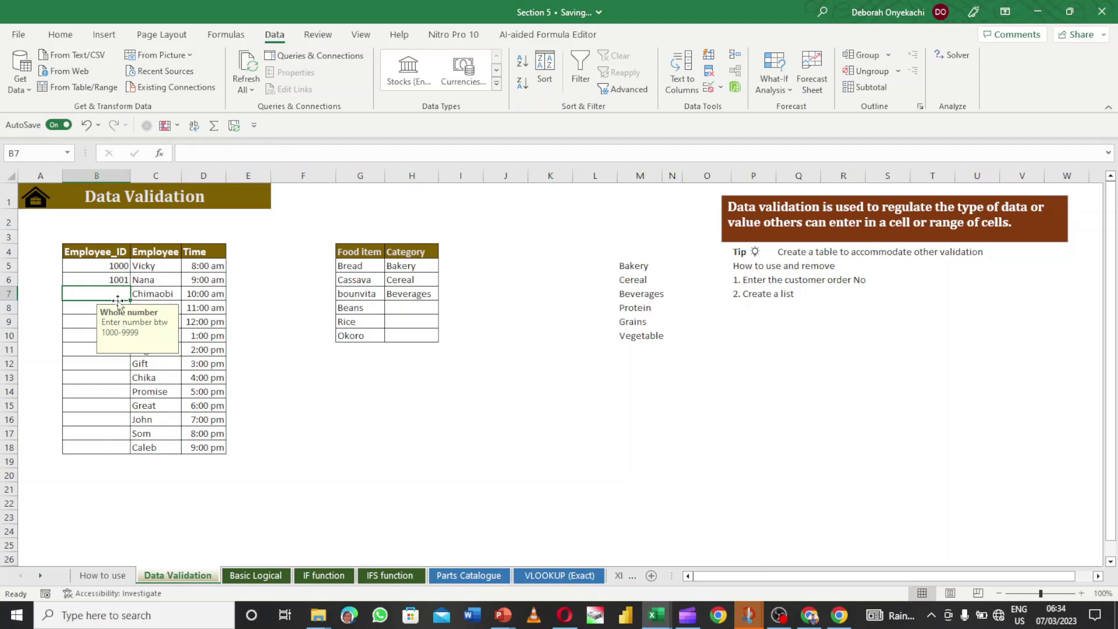
{"action": "left_click", "coordinate": [118, 266]}
{"action": "left_click", "coordinate": [85, 279]}
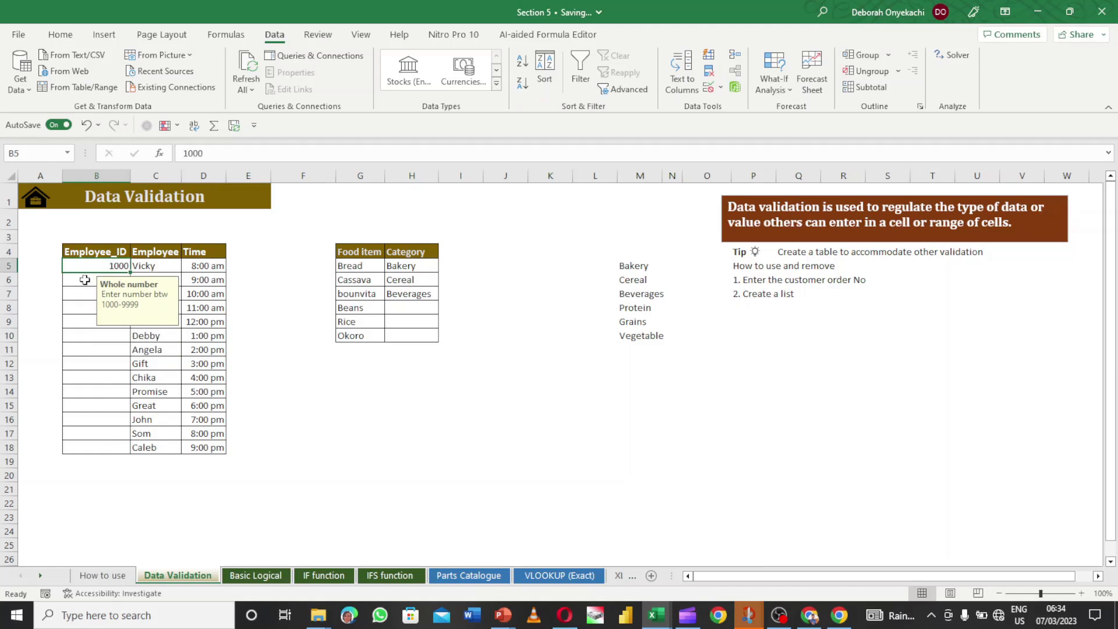
{"action": "left_click", "coordinate": [96, 267]}
- Fill the Employee_ID column with a linear column series, step 1, stopping at 1013
{"action": "left_click_drag", "start_coordinate": [130, 271], "coordinate": [131, 275]}
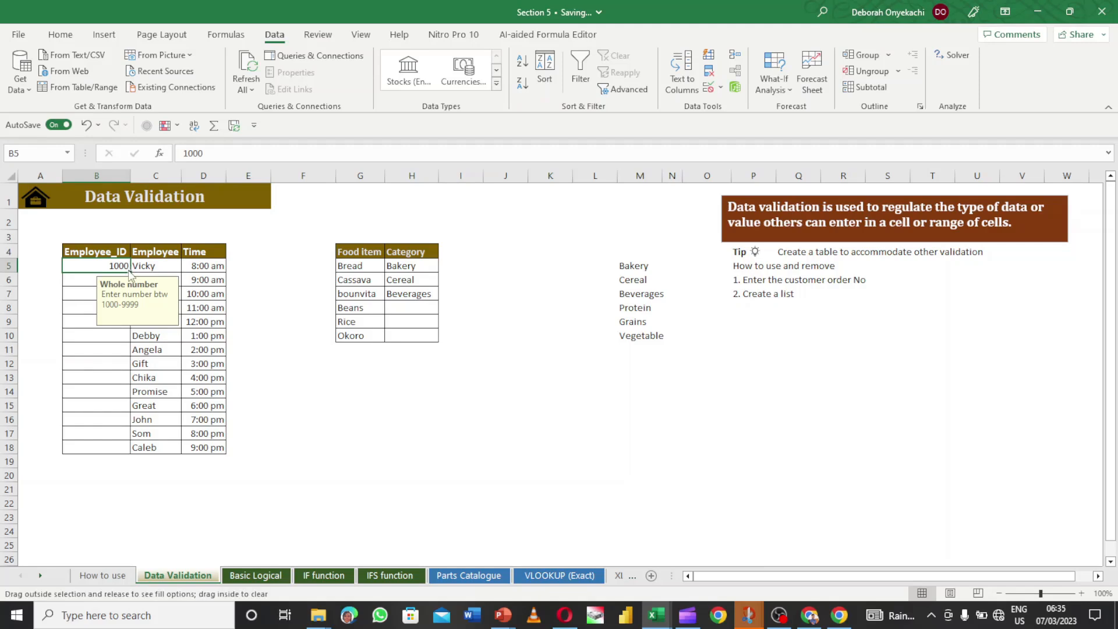
{"action": "left_click_drag", "start_coordinate": [130, 271], "coordinate": [131, 282]}
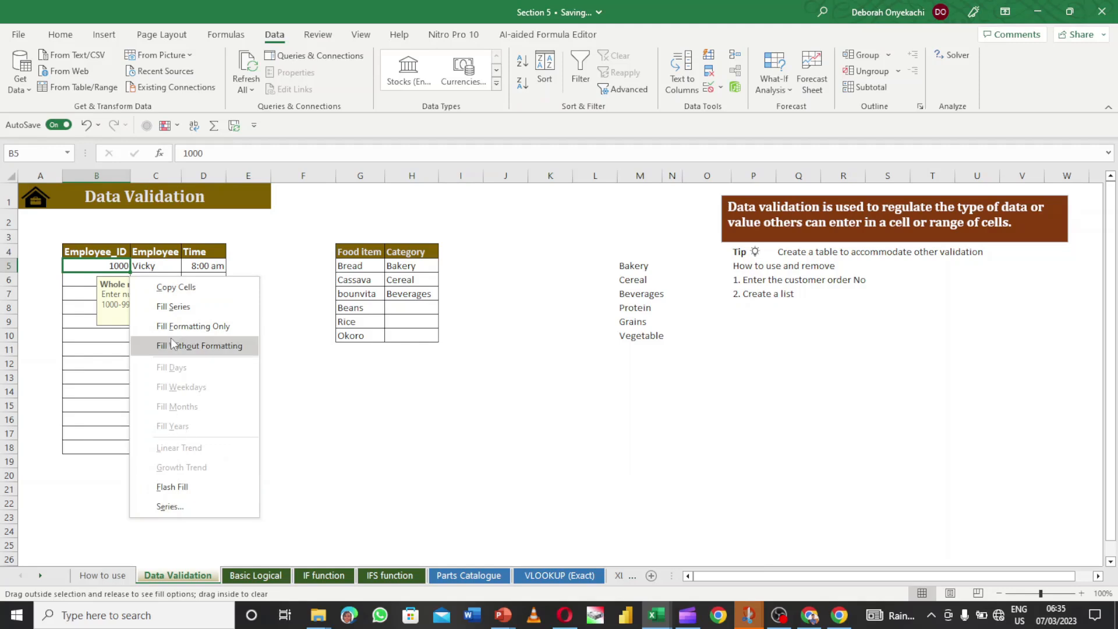
{"action": "left_click", "coordinate": [172, 508]}
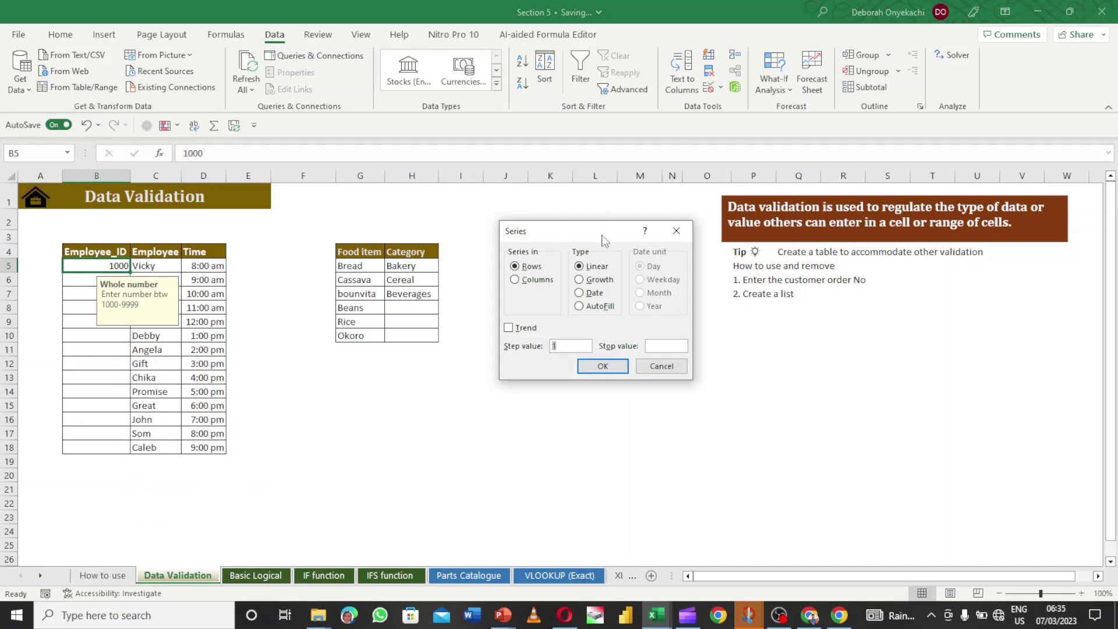
{"action": "left_click_drag", "start_coordinate": [599, 231], "coordinate": [586, 231]}
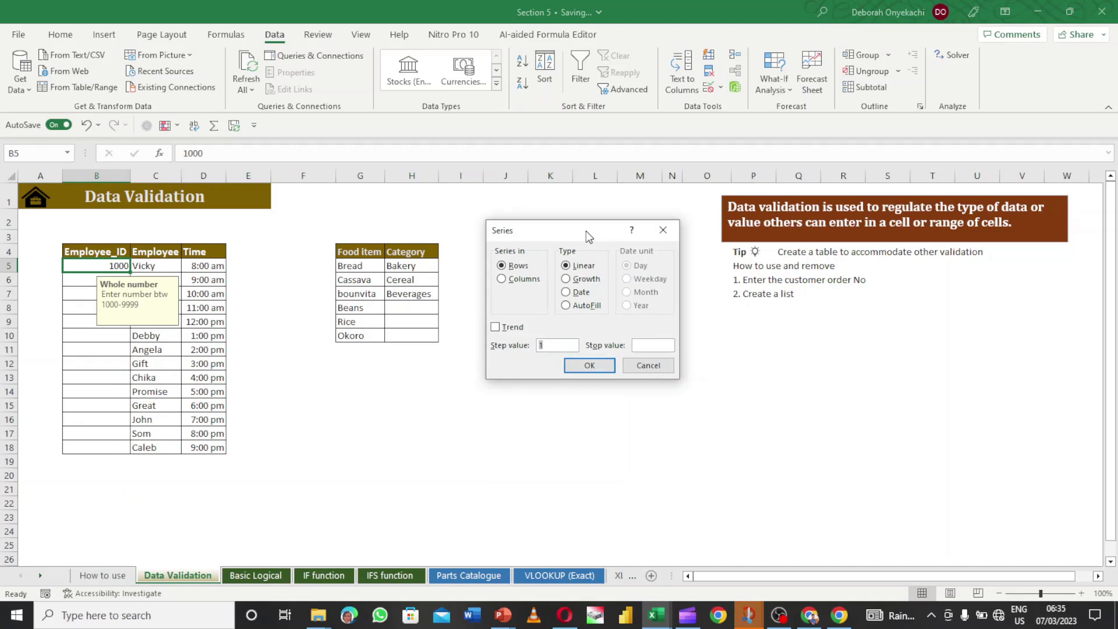
{"action": "left_click", "coordinate": [510, 279]}
{"action": "left_click", "coordinate": [661, 346]}
{"action": "type", "text": "100"}
{"action": "type", "text": "1"}
{"action": "type", "text": "3"}
{"action": "key", "text": "BackSpace"}
{"action": "key", "text": "BackSpace"}
{"action": "key", "text": "BackSpace"}
{"action": "type", "text": "13"}
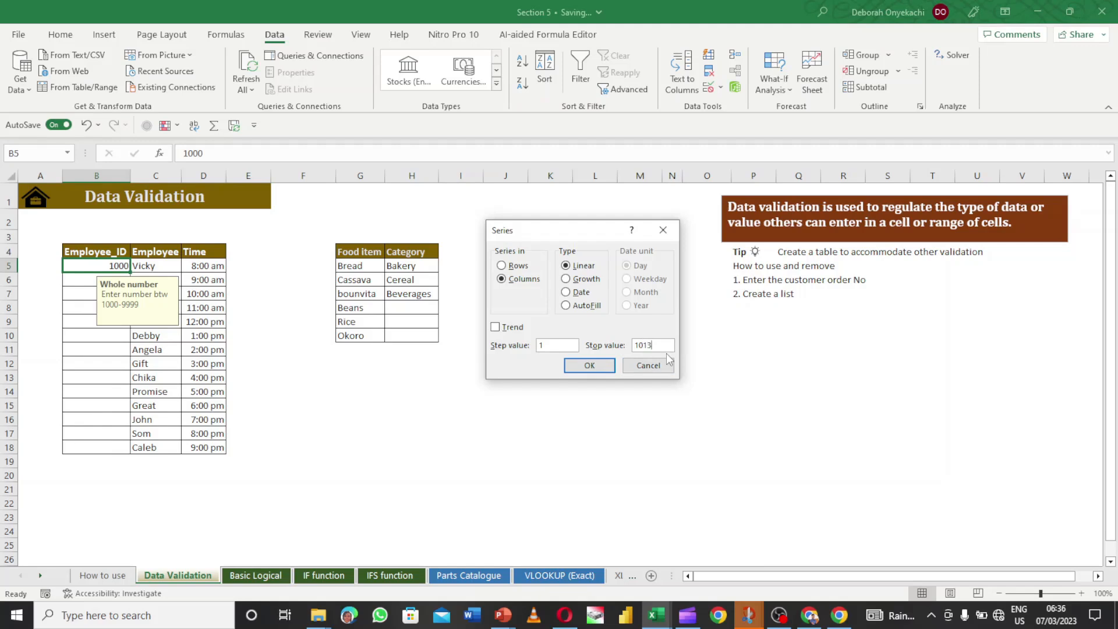
{"action": "left_click", "coordinate": [588, 366]}
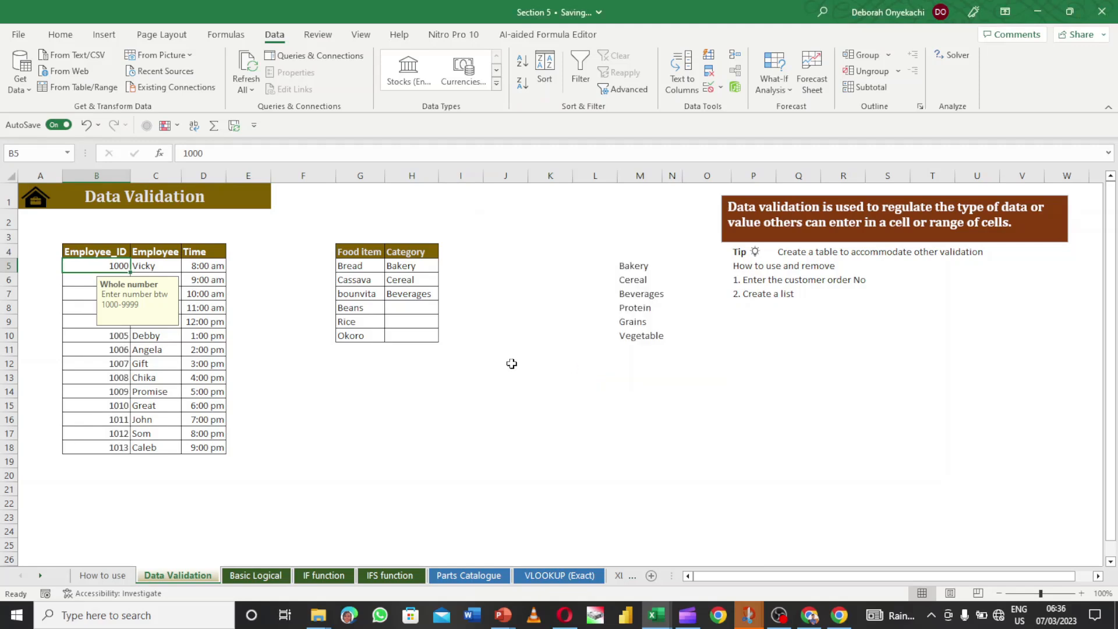
{"action": "left_click", "coordinate": [116, 391]}
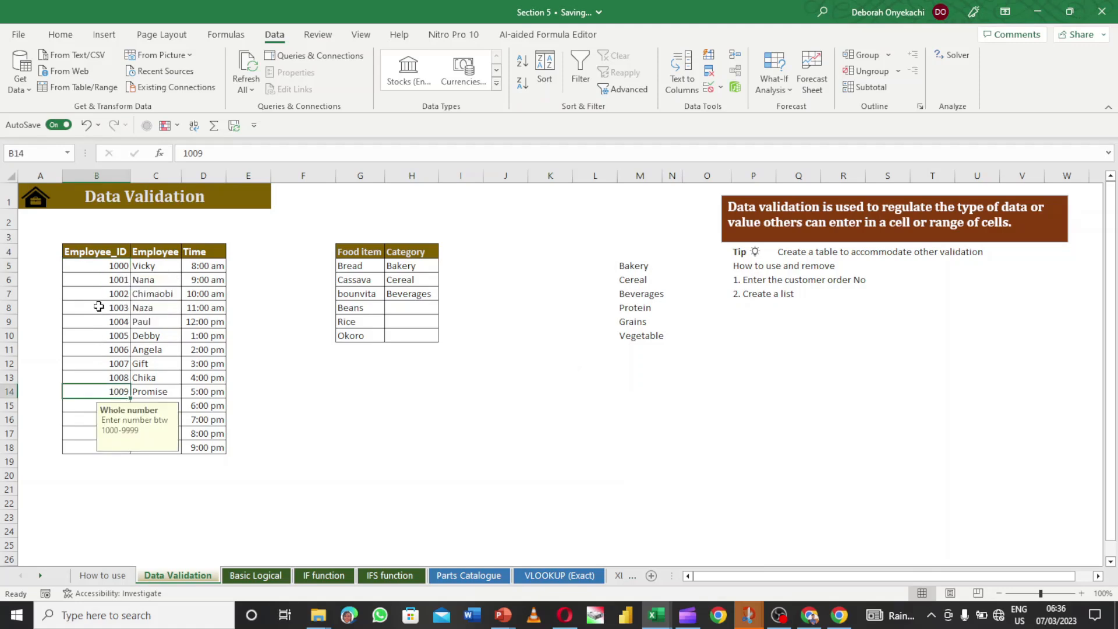
{"action": "left_click", "coordinate": [92, 321]}
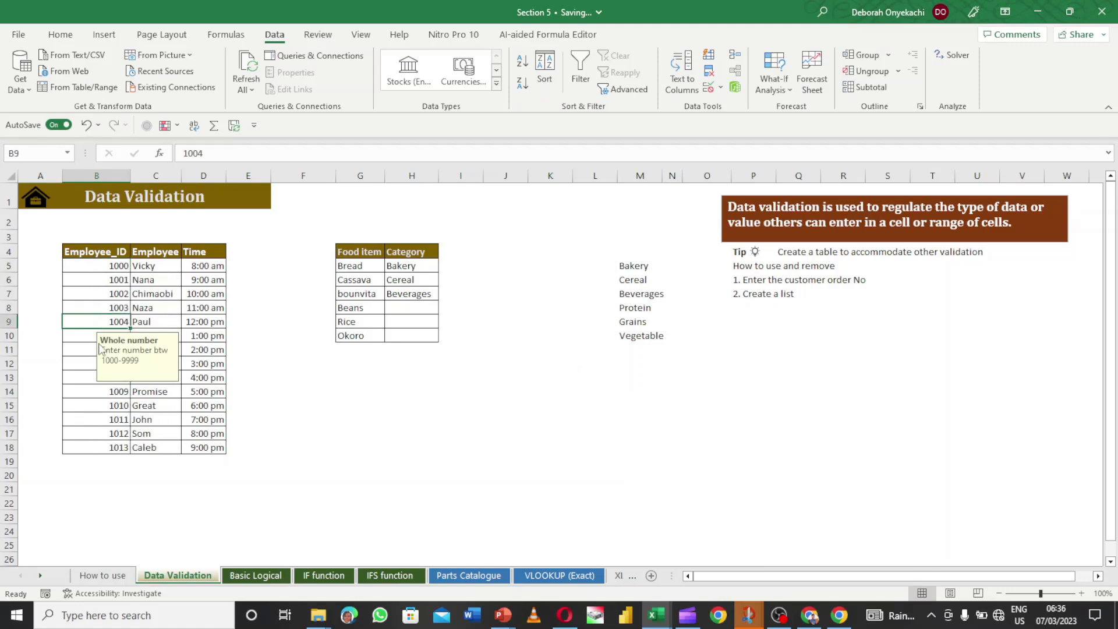
{"action": "left_click", "coordinate": [93, 376]}
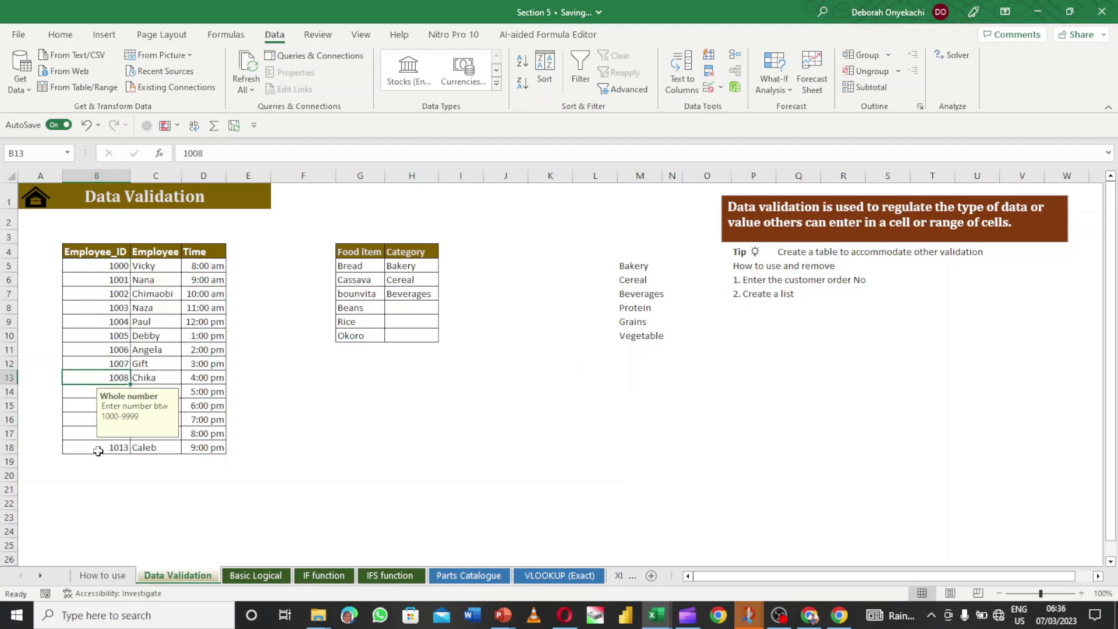
{"action": "left_click", "coordinate": [97, 315]}
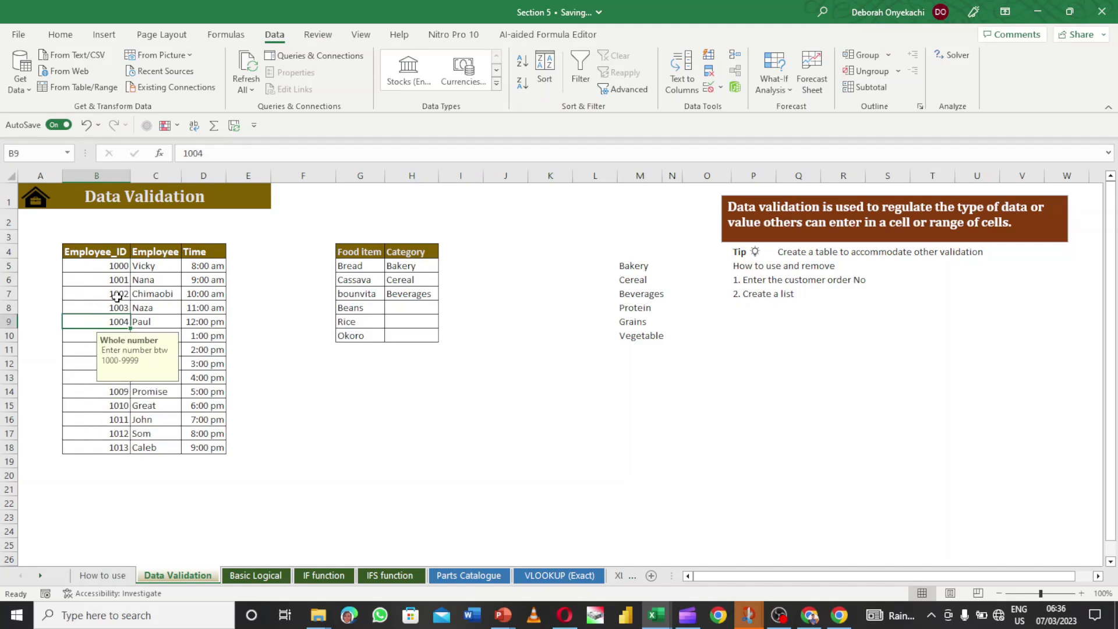
{"action": "left_click", "coordinate": [118, 295]}
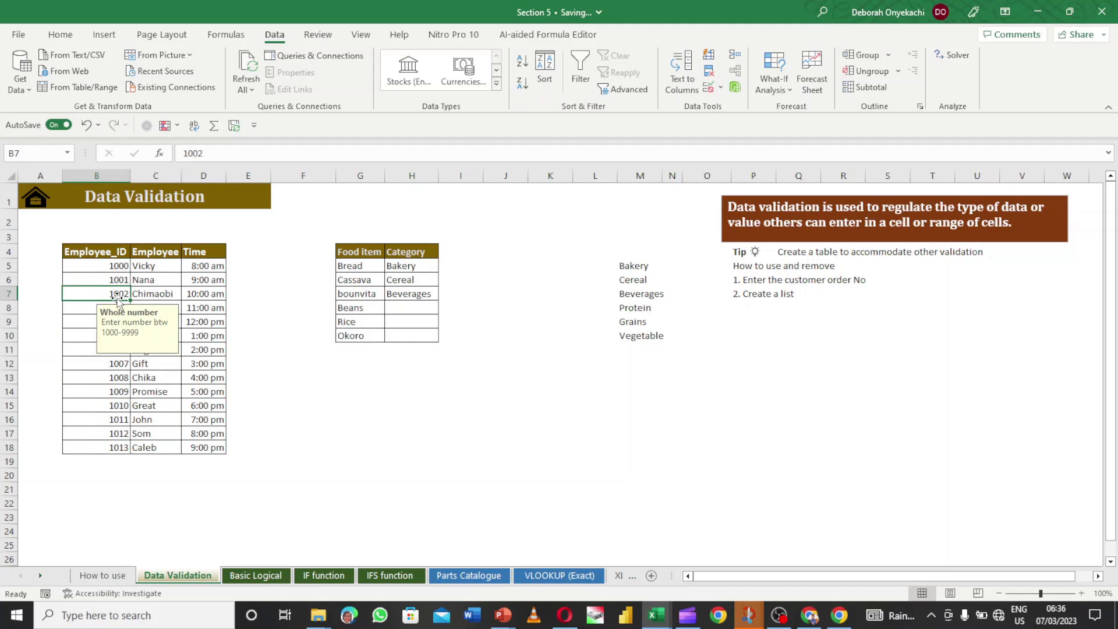
{"action": "type", "text": "10000"}
{"action": "key", "text": "Return"}
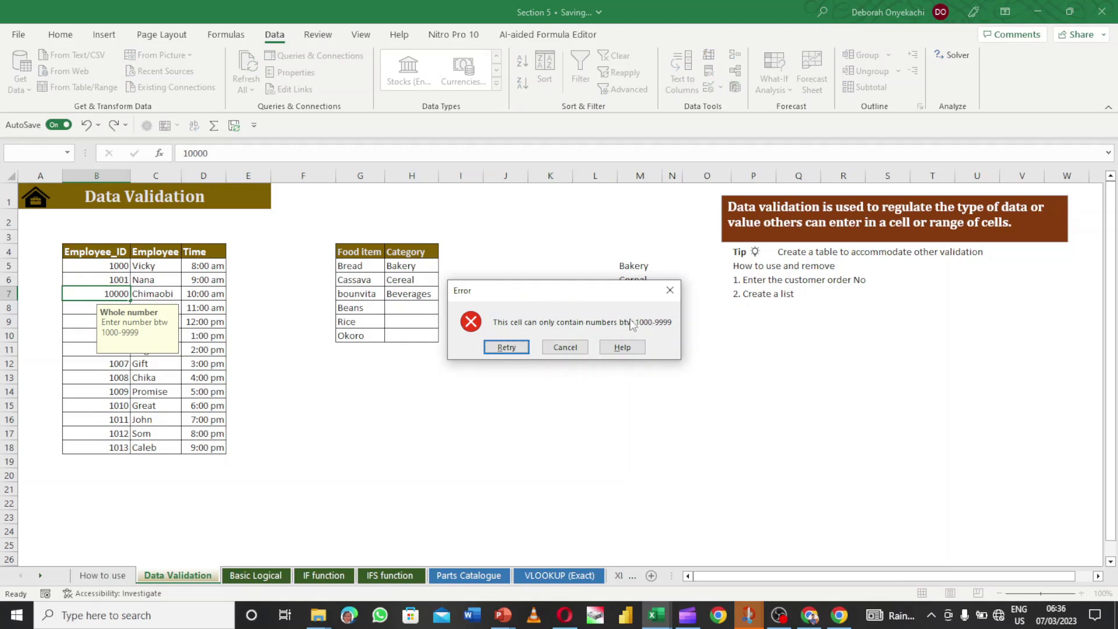
{"action": "left_click", "coordinate": [505, 347]}
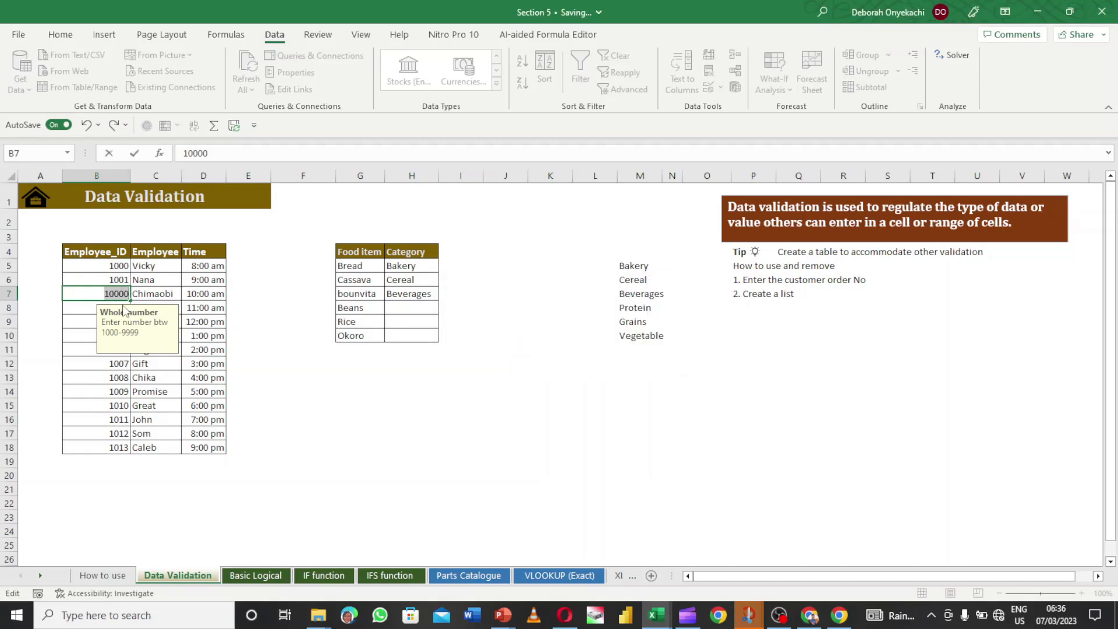
{"action": "key", "text": "Return"}
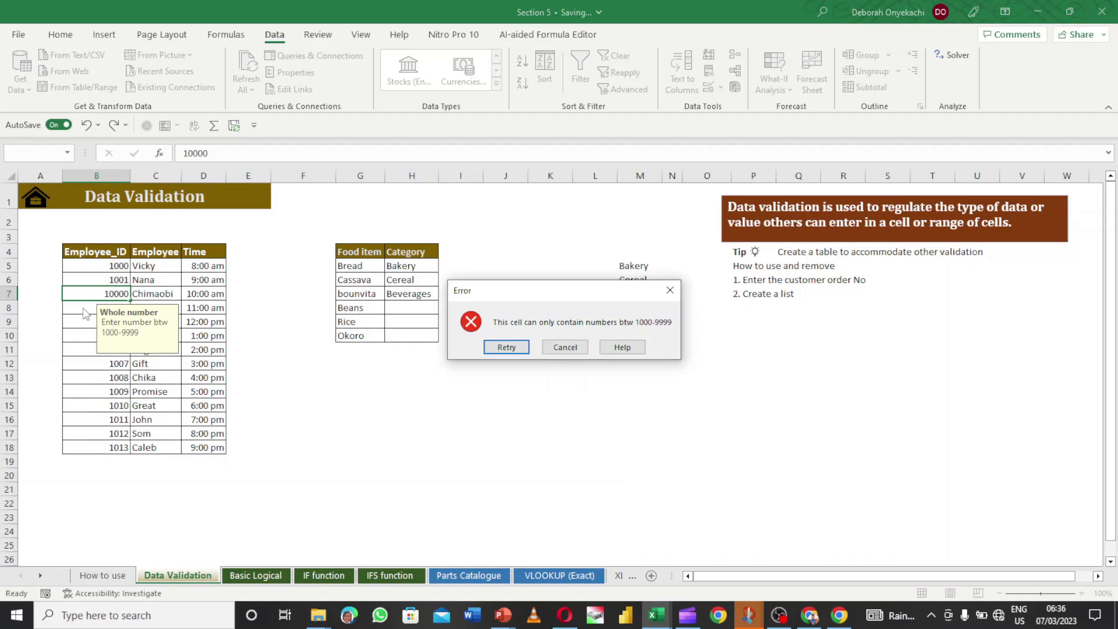
{"action": "left_click", "coordinate": [506, 347]}
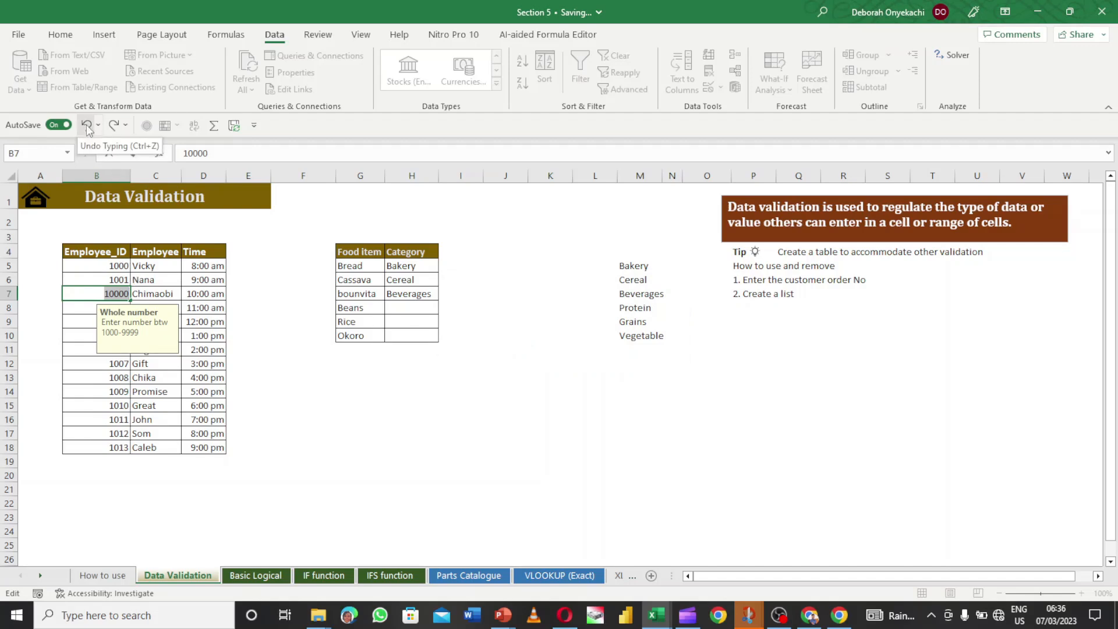
{"action": "type", "text": "1000"}
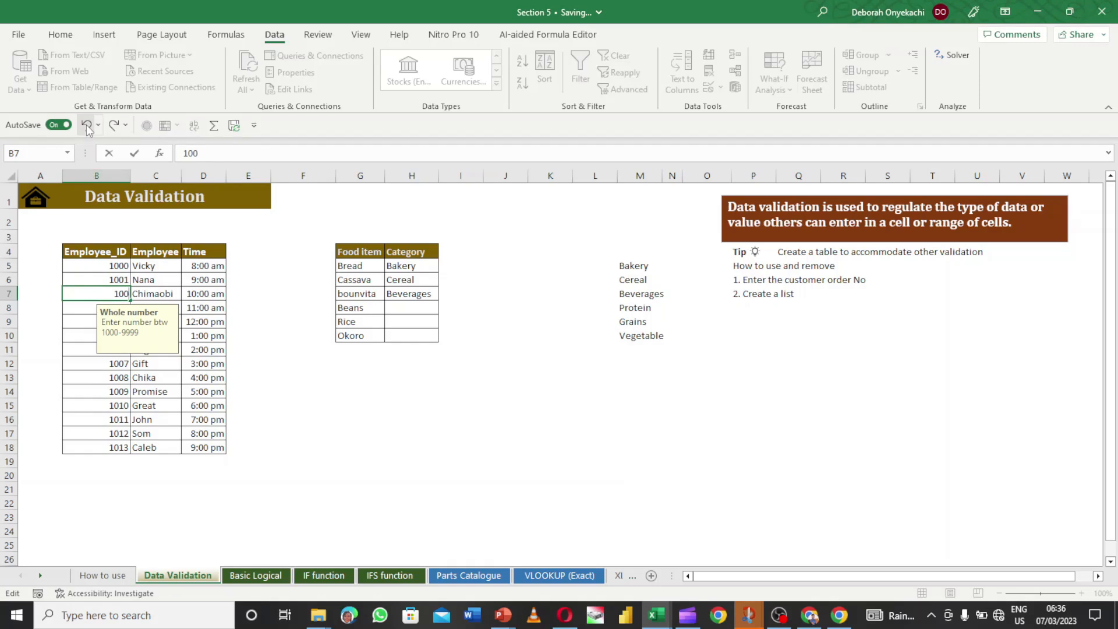
{"action": "type", "text": "2"}
{"action": "key", "text": "Return"}
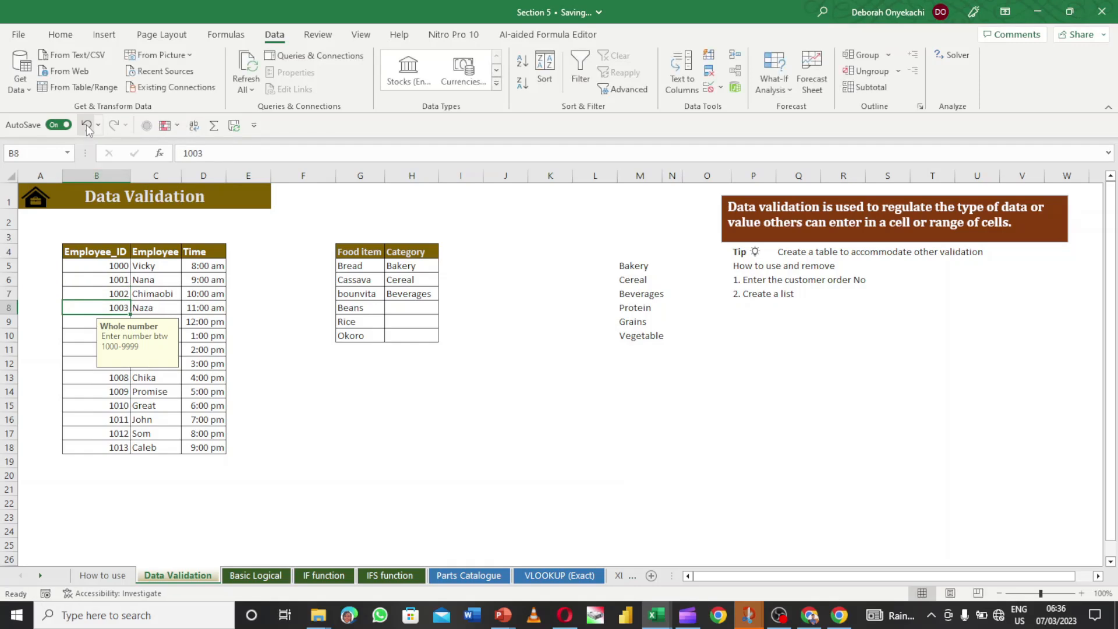
{"action": "left_click", "coordinate": [97, 279]}
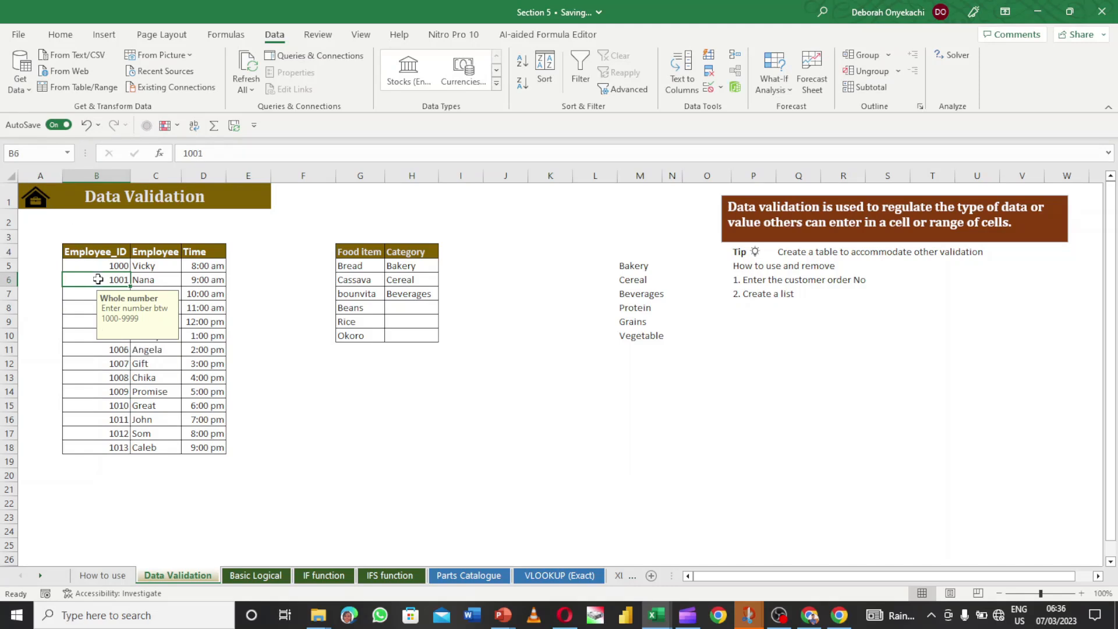
{"action": "type", "text": "500"}
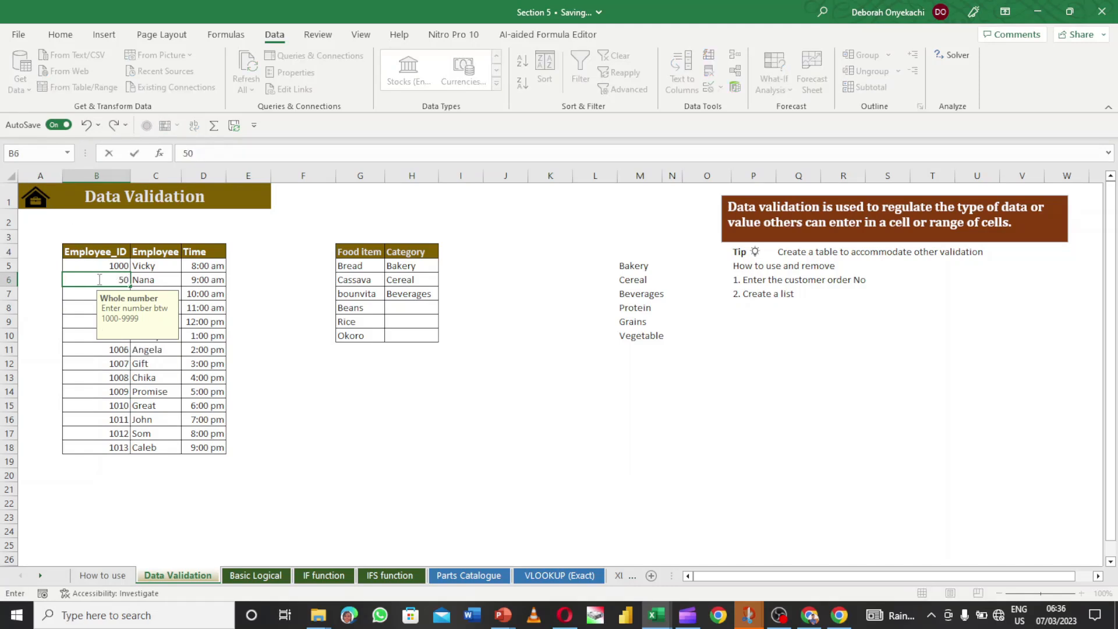
{"action": "key", "text": "Return"}
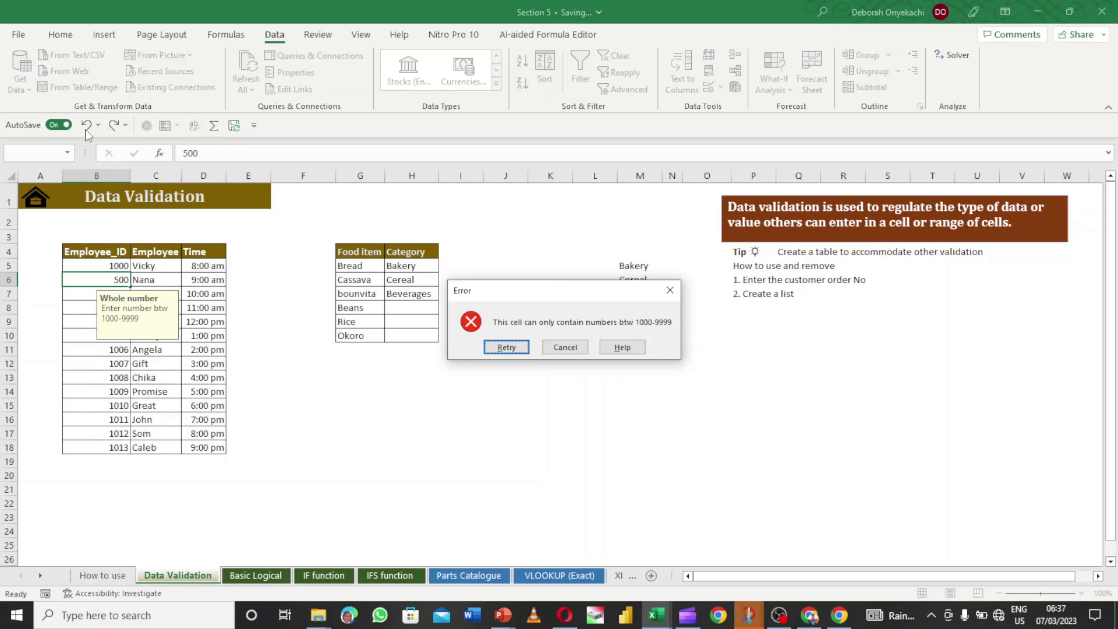
{"action": "left_click", "coordinate": [669, 291]}
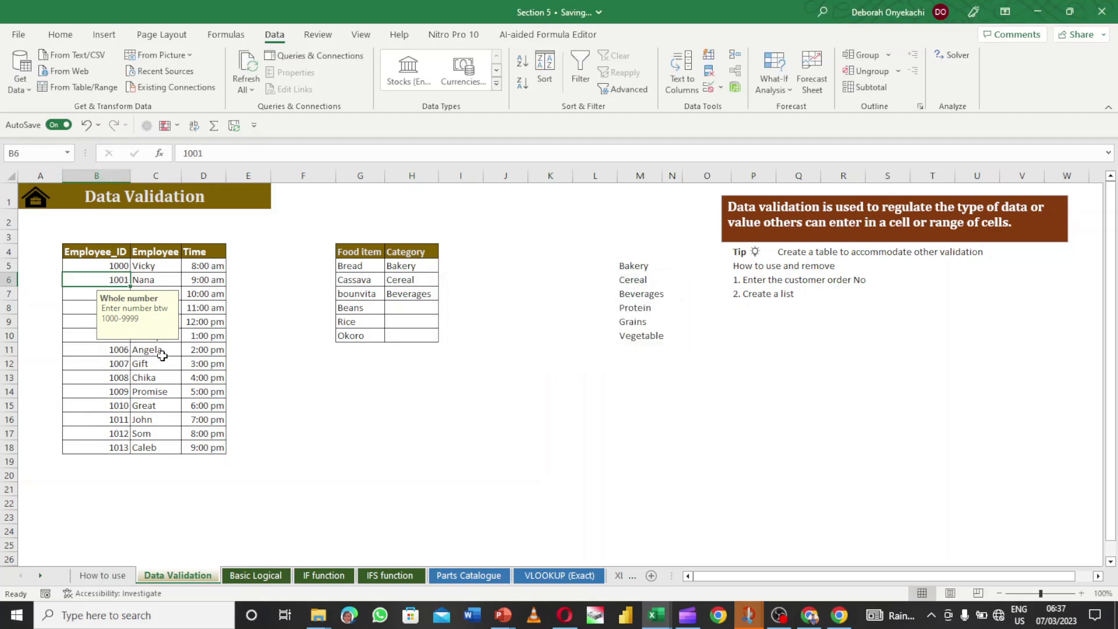
- Check the Employee_ID validation prompt on cells B6 and B5
{"action": "left_click", "coordinate": [271, 410]}
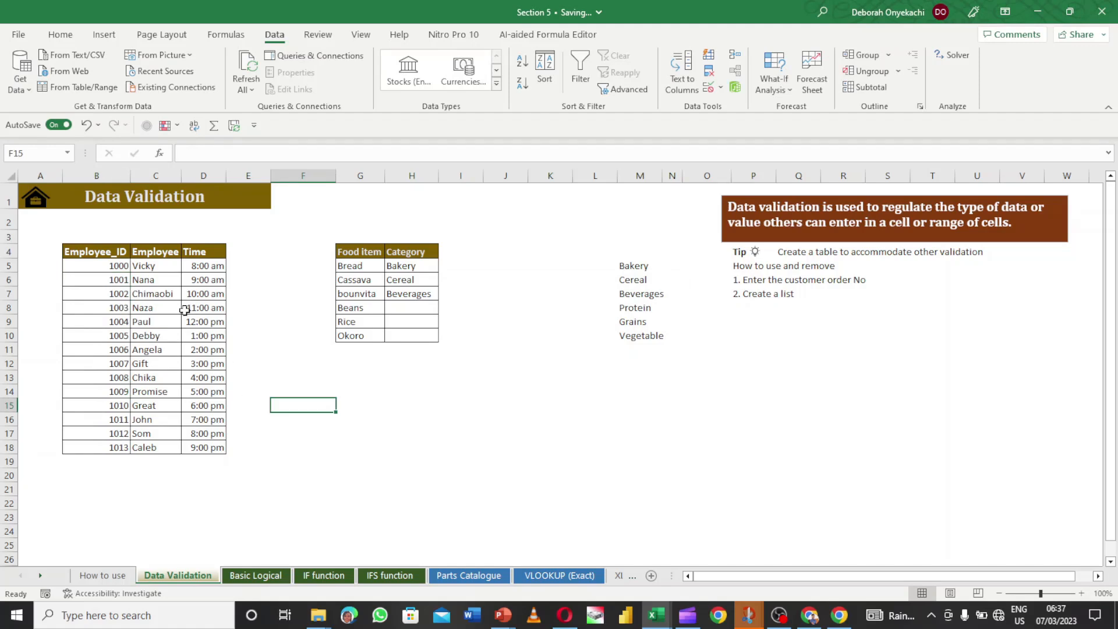
{"action": "left_click", "coordinate": [119, 277]}
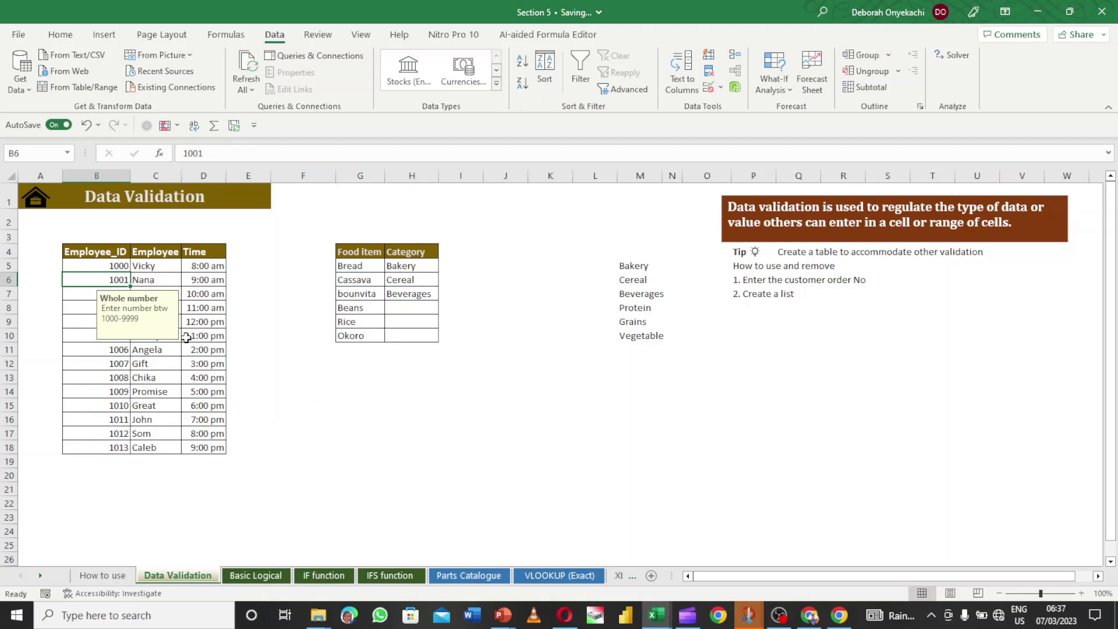
{"action": "left_click", "coordinate": [117, 266]}
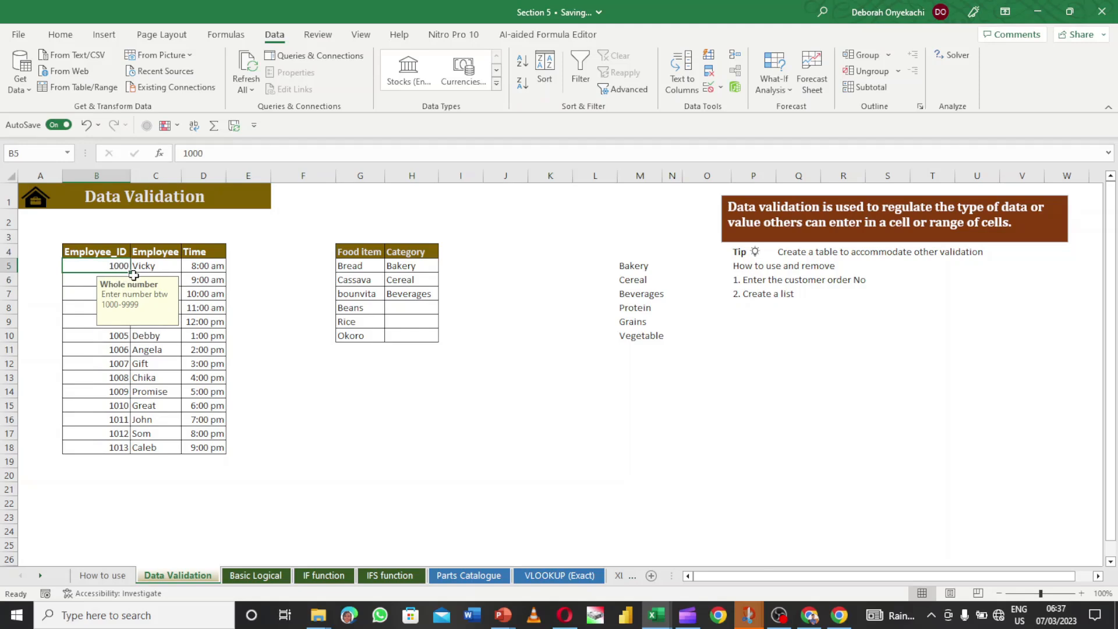
{"action": "left_click", "coordinate": [274, 289]}
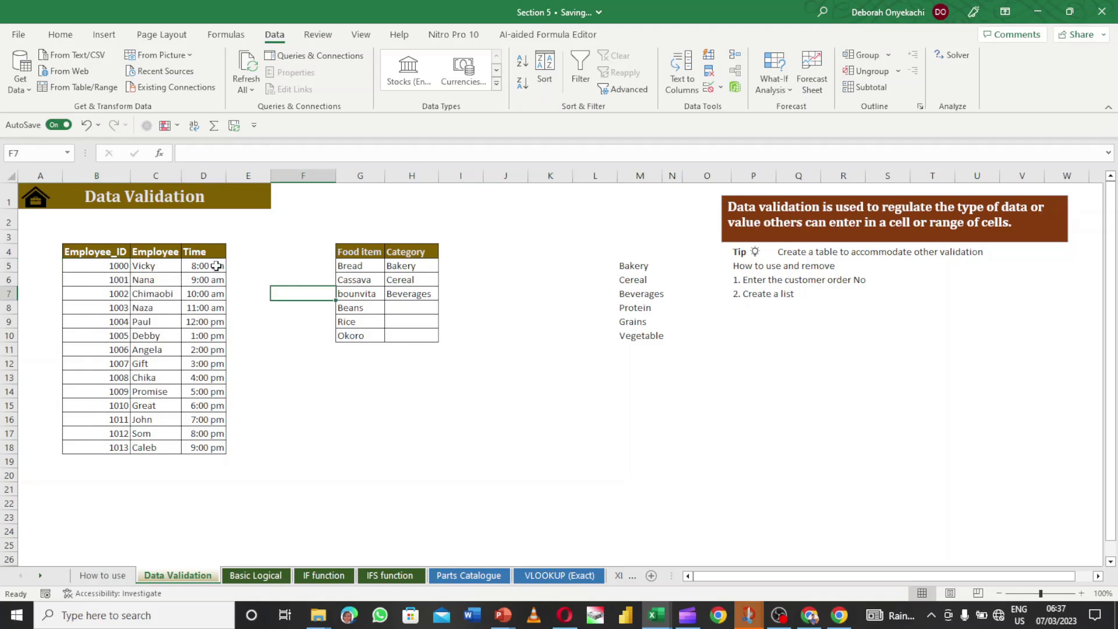
- Clear the times from D5:D18 and reselect the empty Time cells
{"action": "left_click_drag", "start_coordinate": [216, 266], "coordinate": [214, 447]}
{"action": "key", "text": "Delete"}
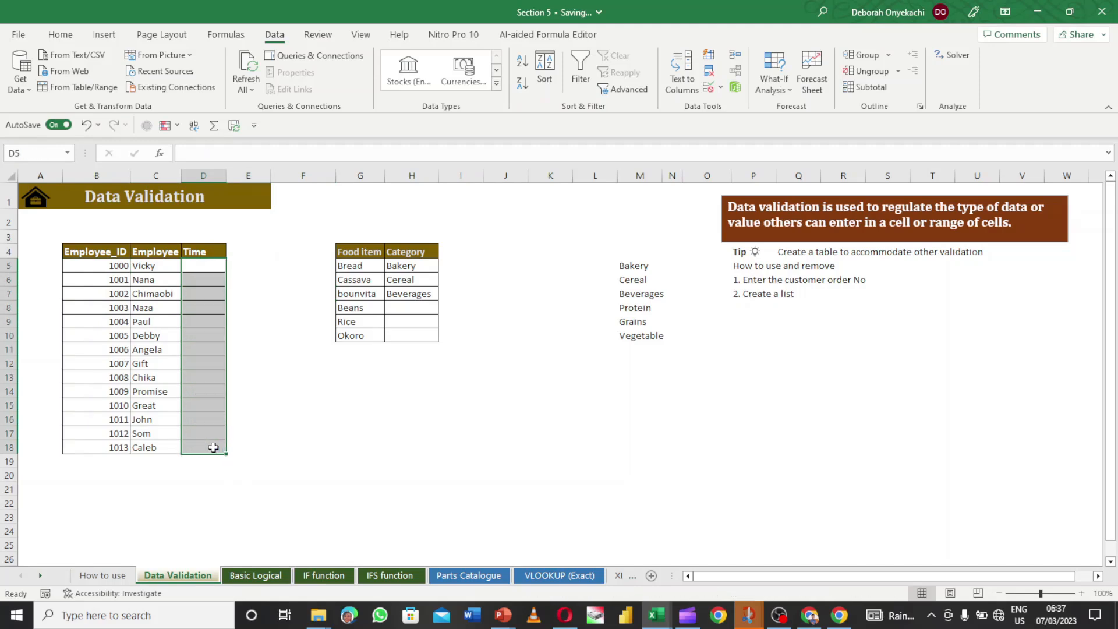
{"action": "left_click", "coordinate": [255, 400]}
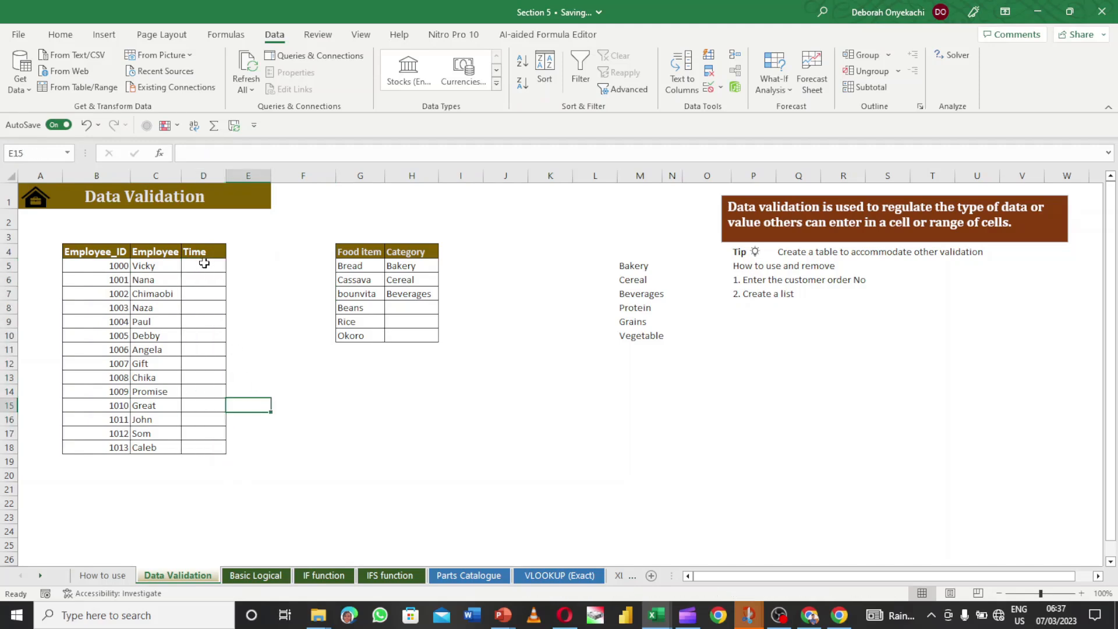
{"action": "left_click", "coordinate": [204, 263]}
{"action": "left_click_drag", "start_coordinate": [204, 263], "coordinate": [200, 448]}
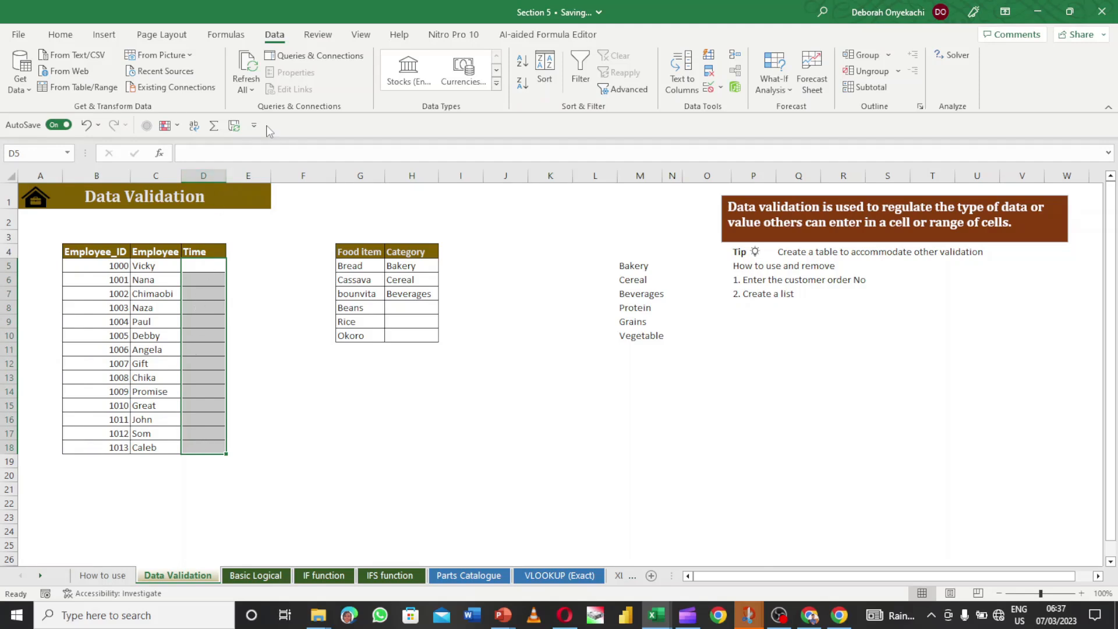
- Open the Data Validation settings for the Time cells and close them unchanged
{"action": "left_click", "coordinate": [720, 86]}
{"action": "left_click", "coordinate": [732, 105]}
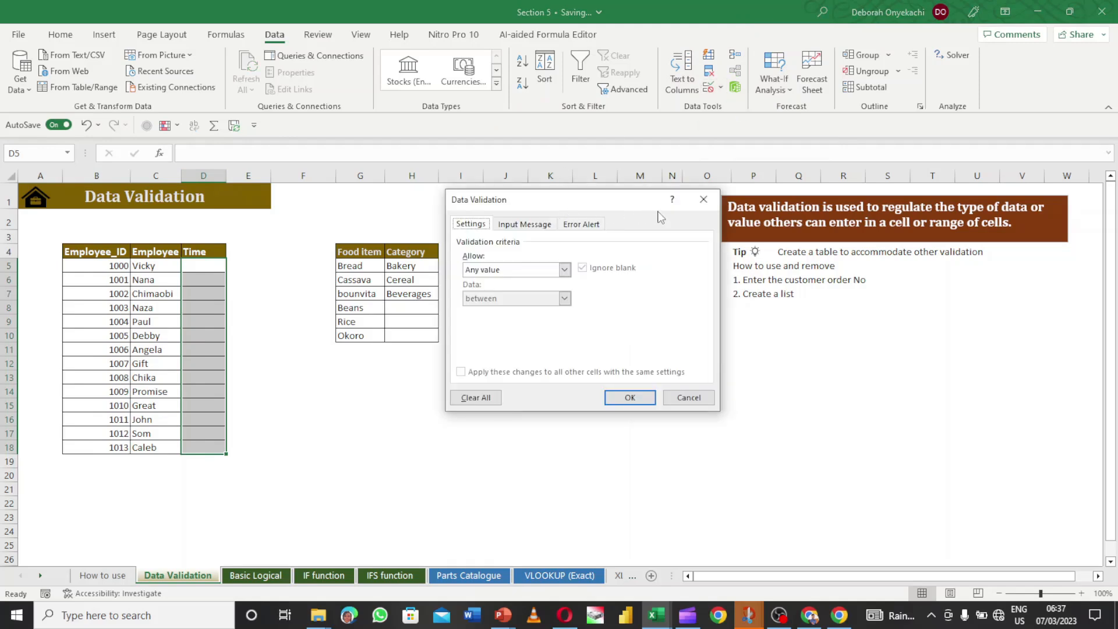
{"action": "left_click", "coordinate": [704, 199]}
{"action": "left_click", "coordinate": [721, 88]}
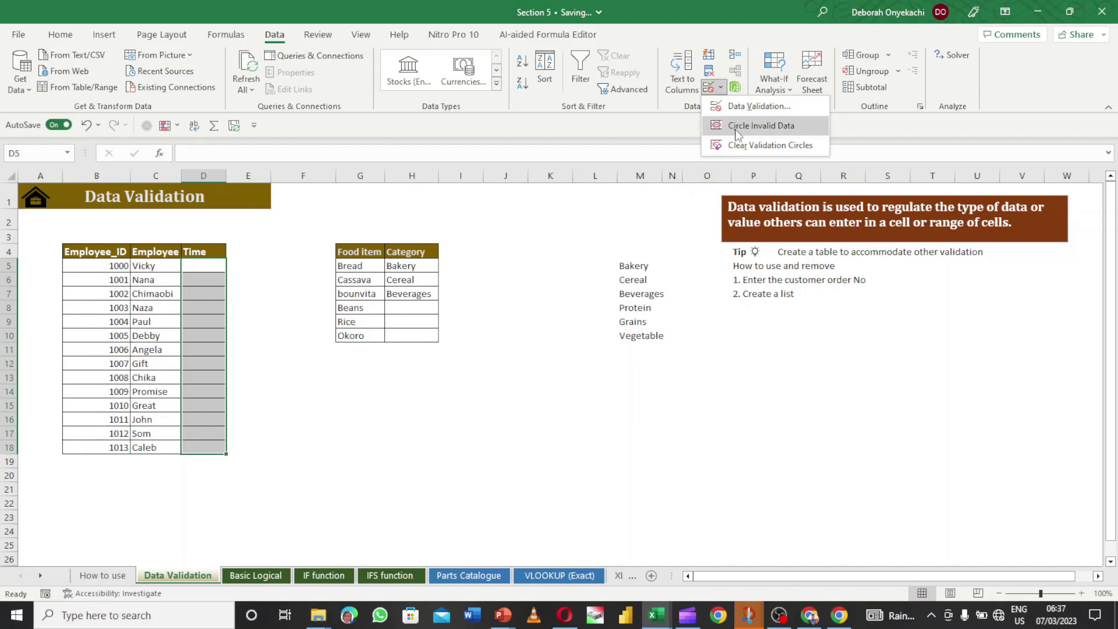
{"action": "left_click", "coordinate": [202, 268]}
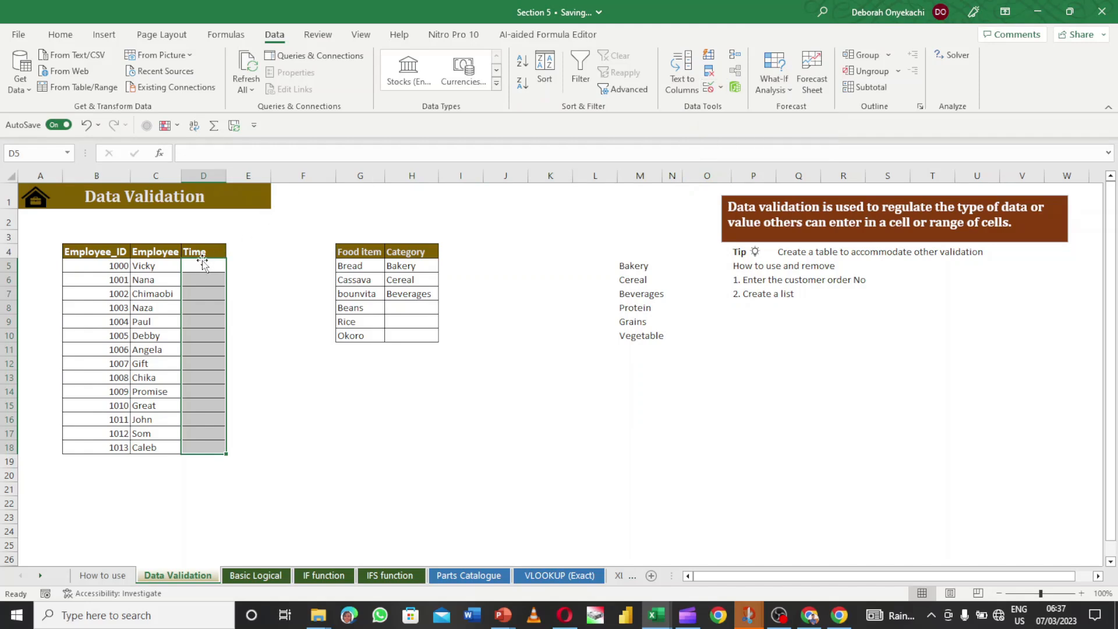
- Enter 7:00 am in D5 and select the Time cells D5:D18
{"action": "left_click", "coordinate": [201, 267]}
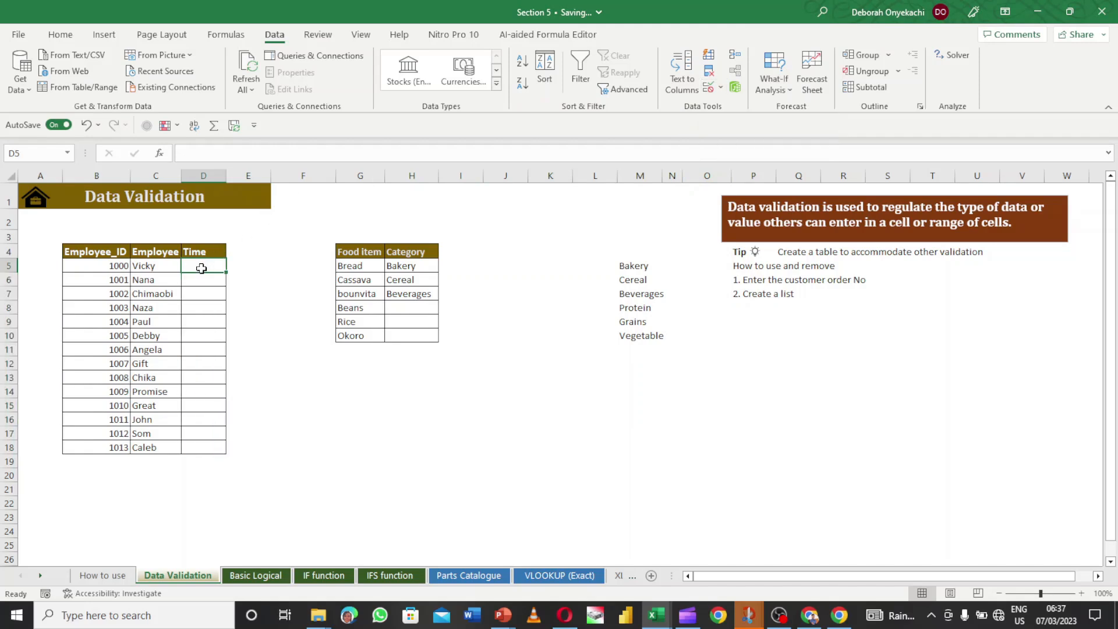
{"action": "type", "text": "7"}
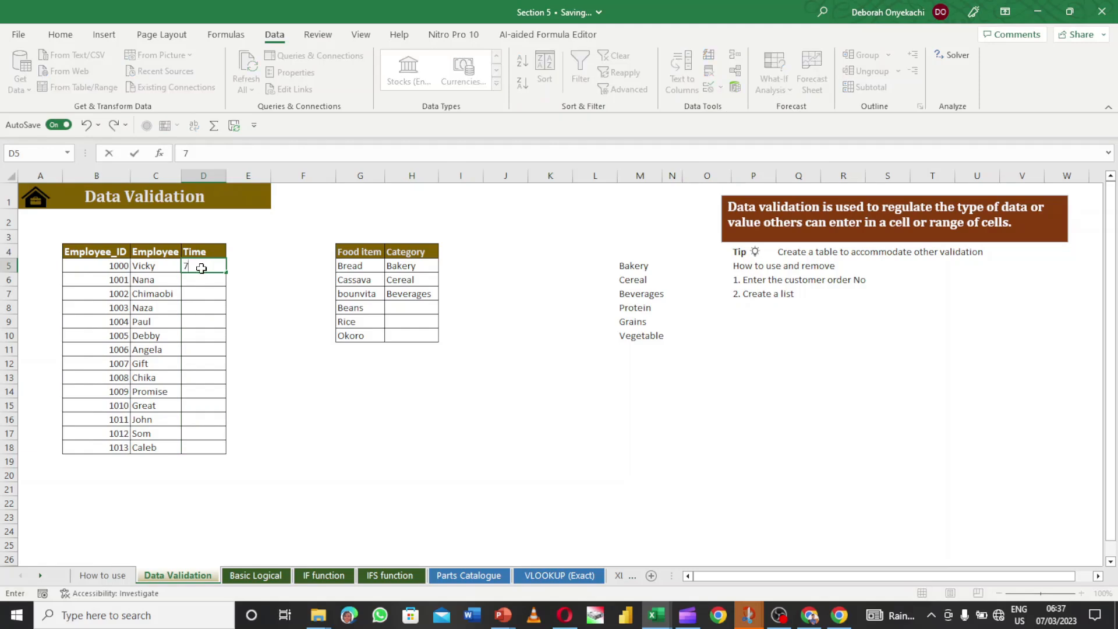
{"action": "key", "text": "Return"}
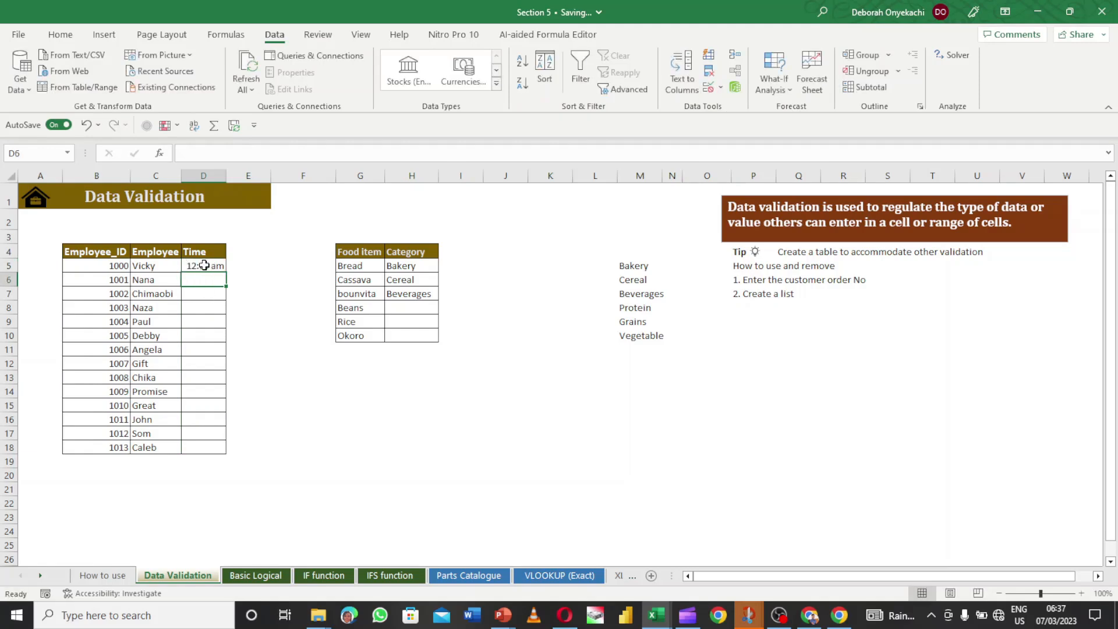
{"action": "left_click", "coordinate": [203, 266]}
{"action": "key", "text": "Delete"}
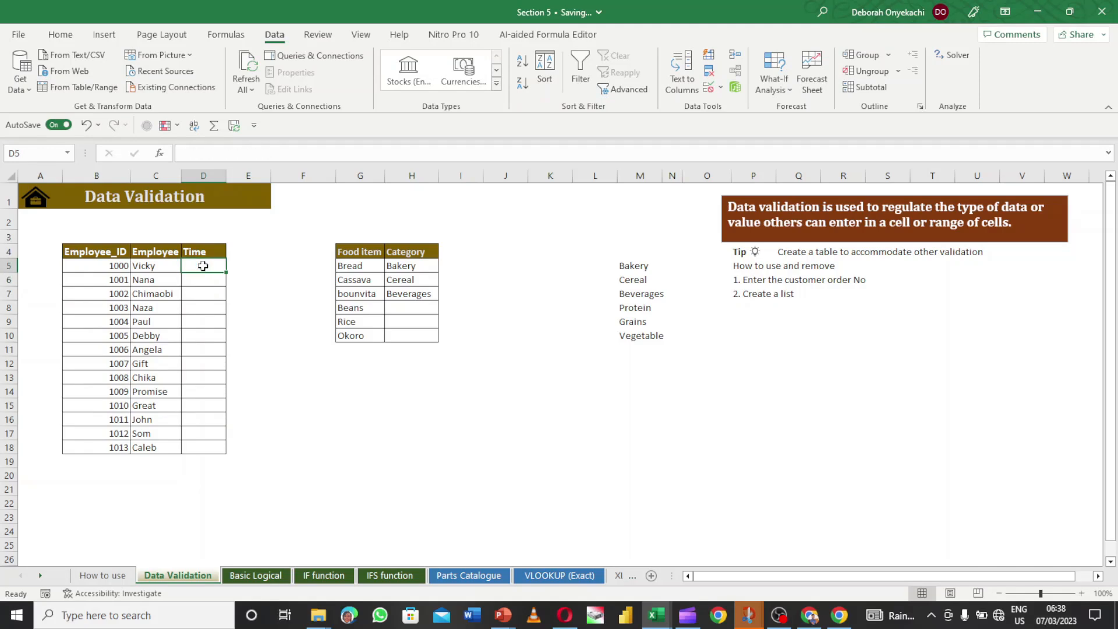
{"action": "type", "text": "7 am"}
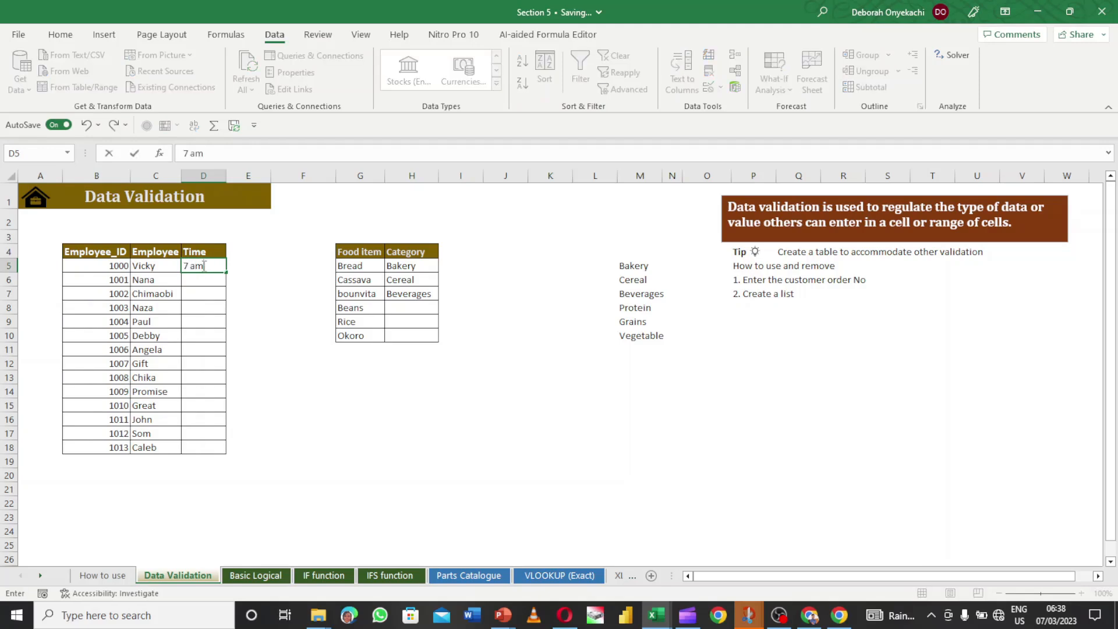
{"action": "key", "text": "Return"}
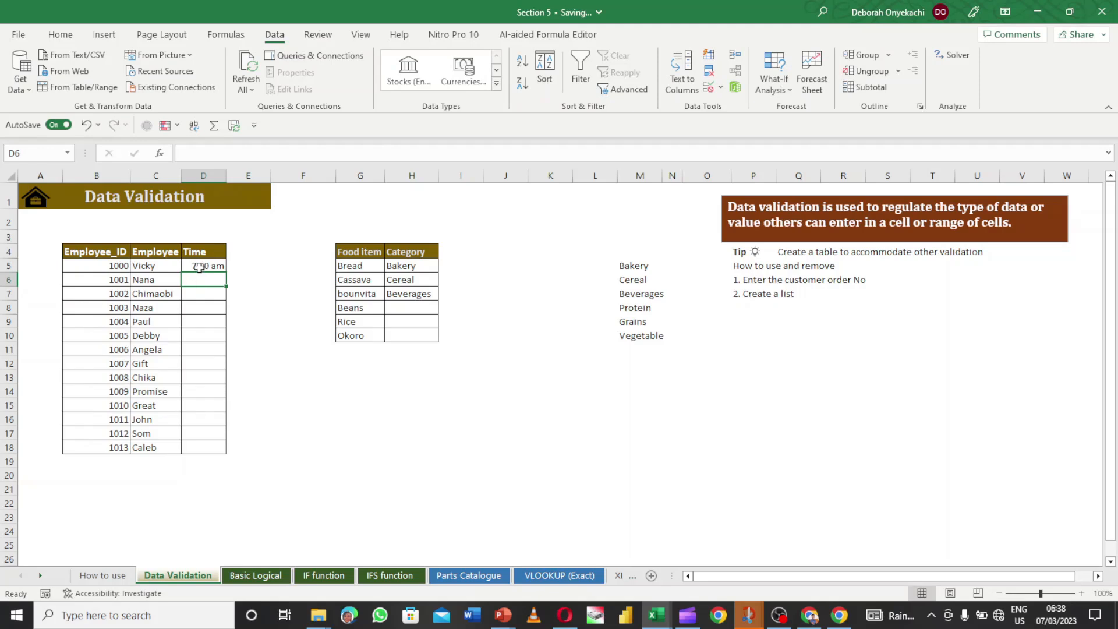
{"action": "left_click", "coordinate": [200, 267]}
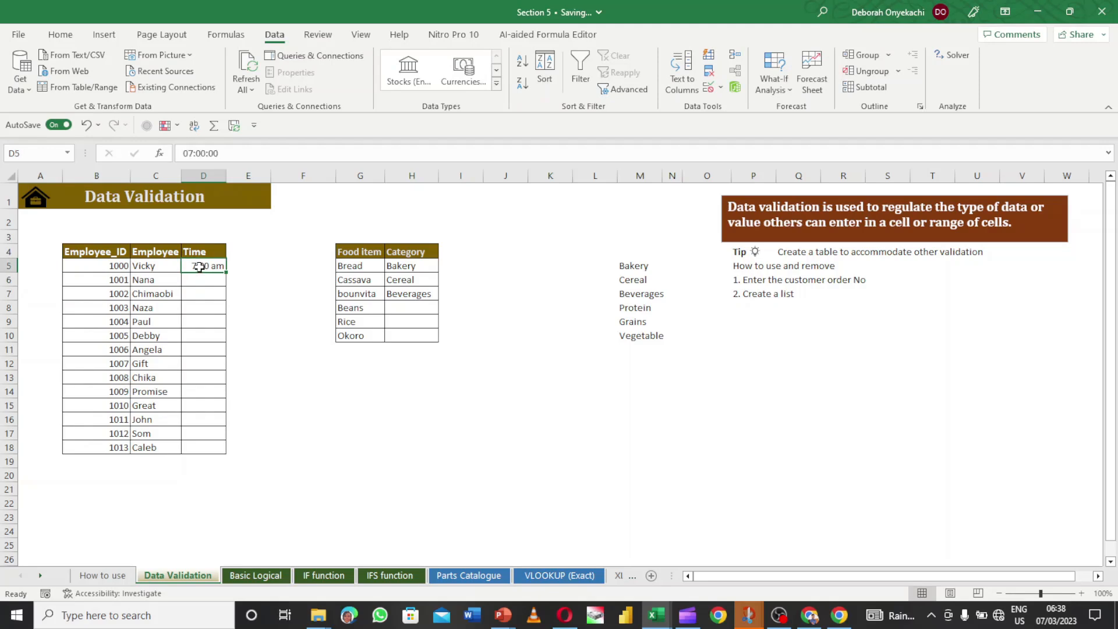
{"action": "left_click_drag", "start_coordinate": [200, 266], "coordinate": [191, 450]}
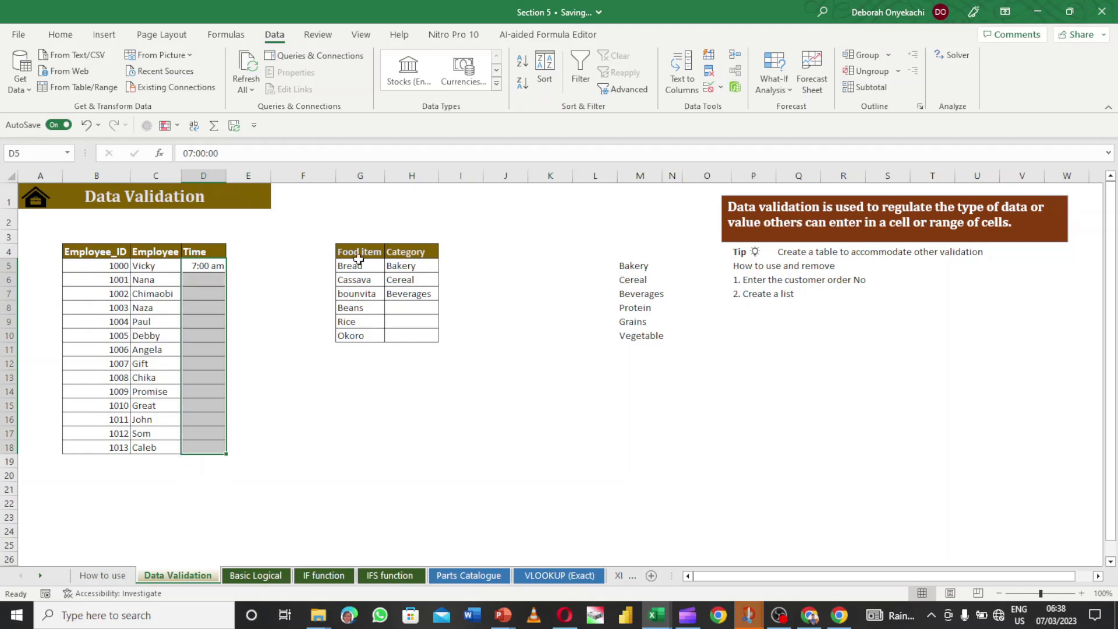
- Add a Time validation rule to D5:D18 allowing only times between 8 am and 5 pm
{"action": "left_click", "coordinate": [722, 89]}
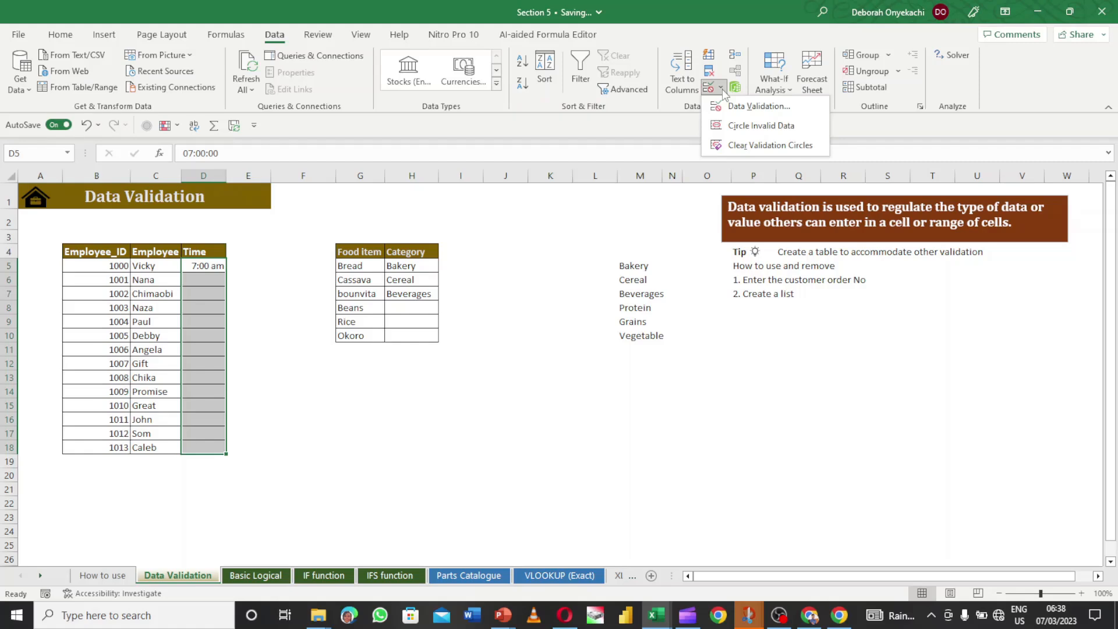
{"action": "left_click", "coordinate": [735, 109]}
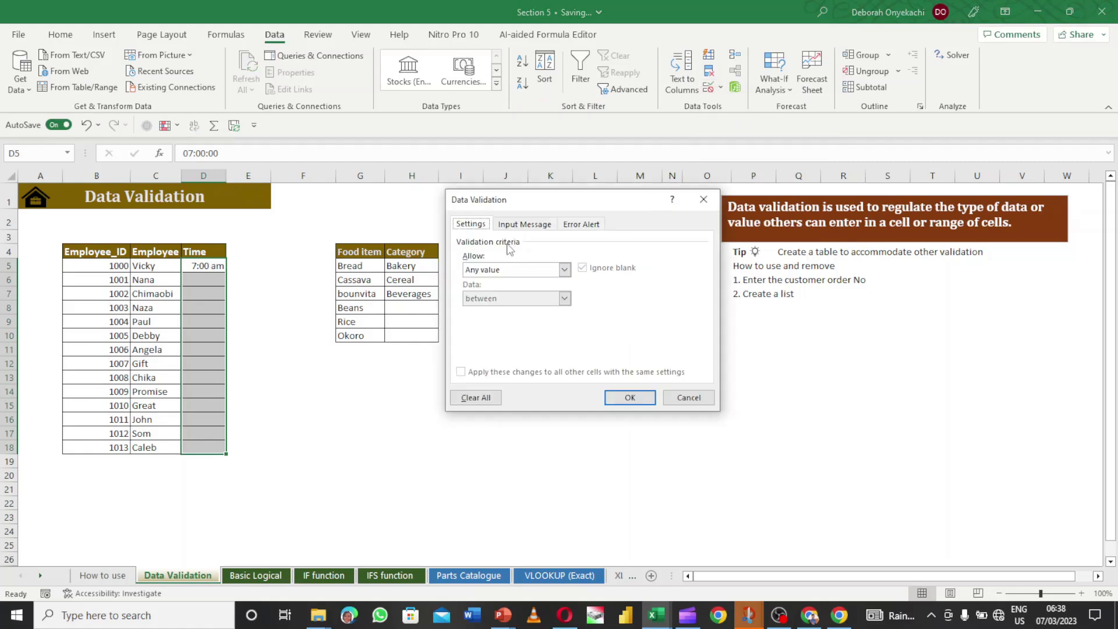
{"action": "left_click", "coordinate": [564, 270]}
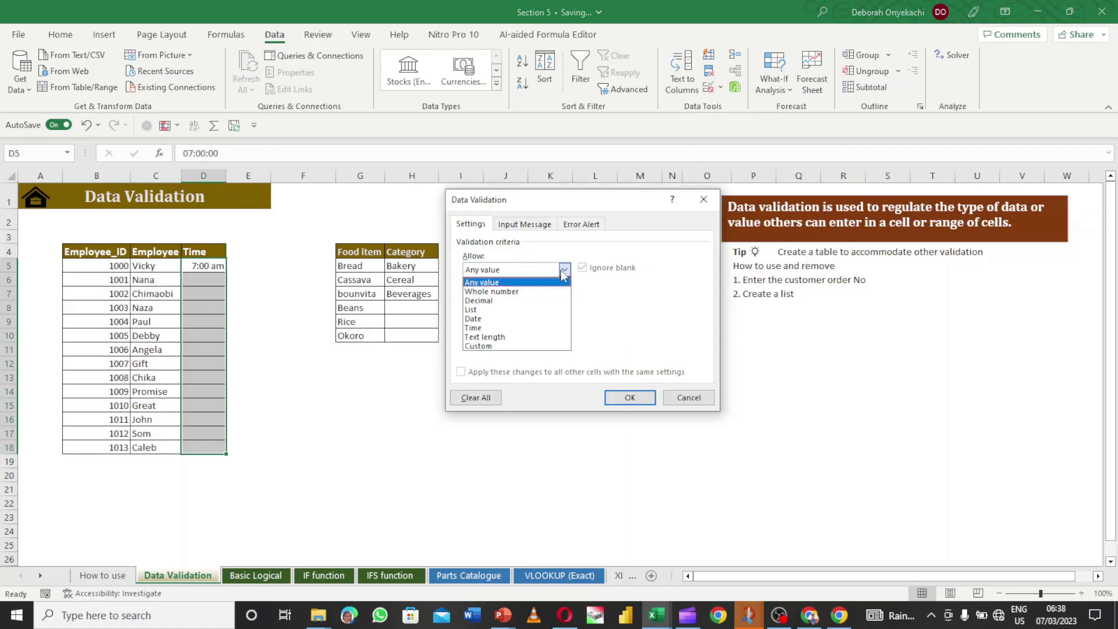
{"action": "left_click", "coordinate": [522, 325]}
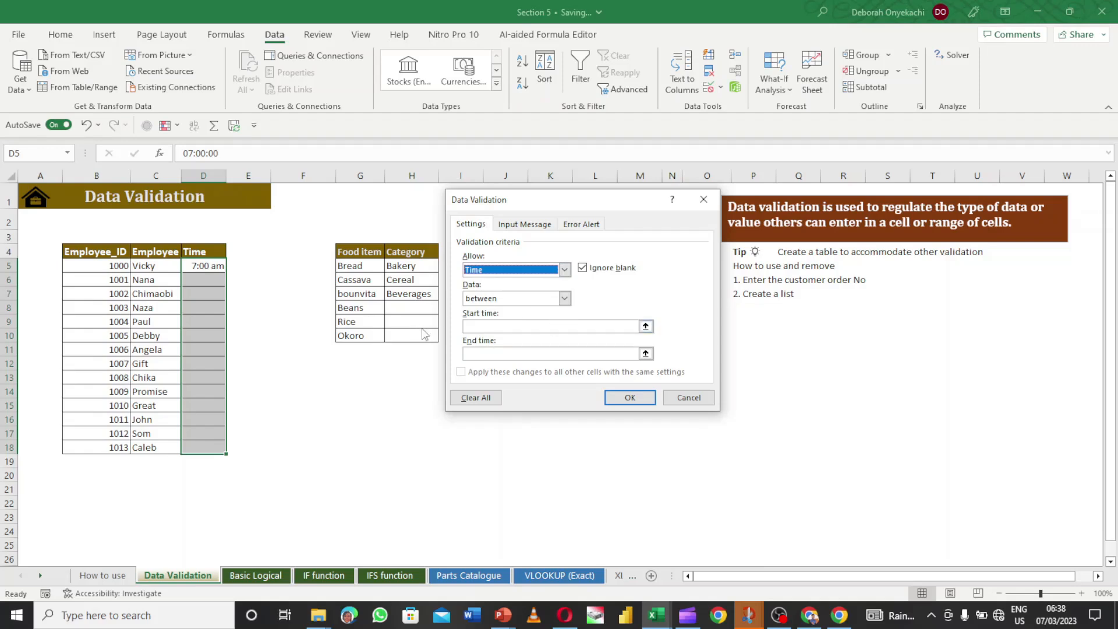
{"action": "left_click", "coordinate": [489, 328]}
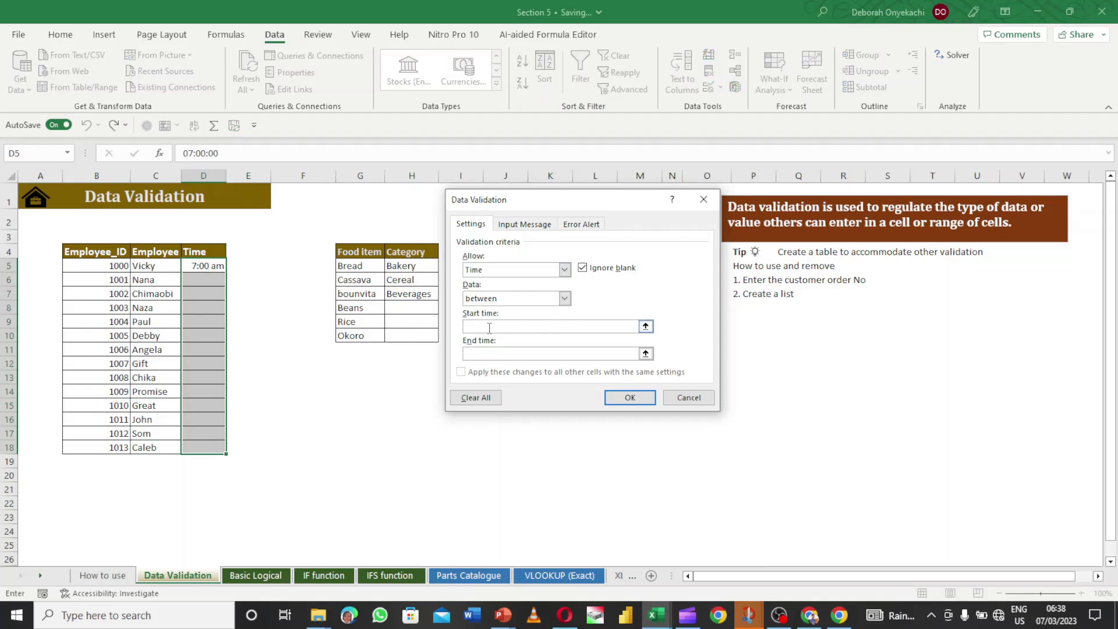
{"action": "type", "text": "8 am"}
{"action": "left_click", "coordinate": [492, 355]}
{"action": "type", "text": "5 pm"}
{"action": "left_click", "coordinate": [631, 399]}
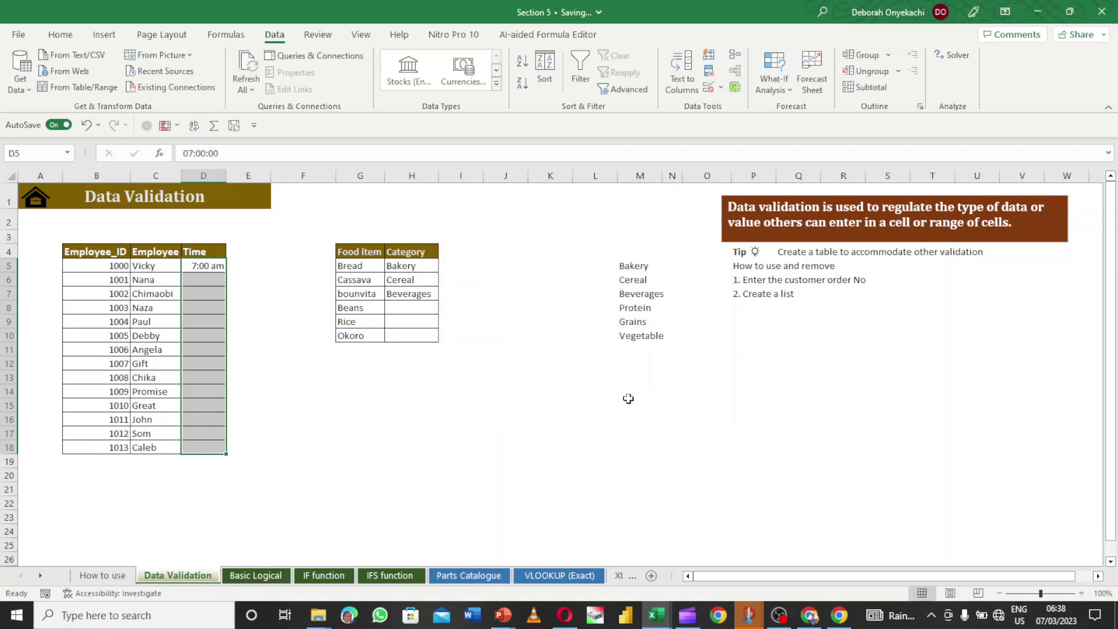
- Enter 8 am in cell D6
{"action": "left_click", "coordinate": [214, 280]}
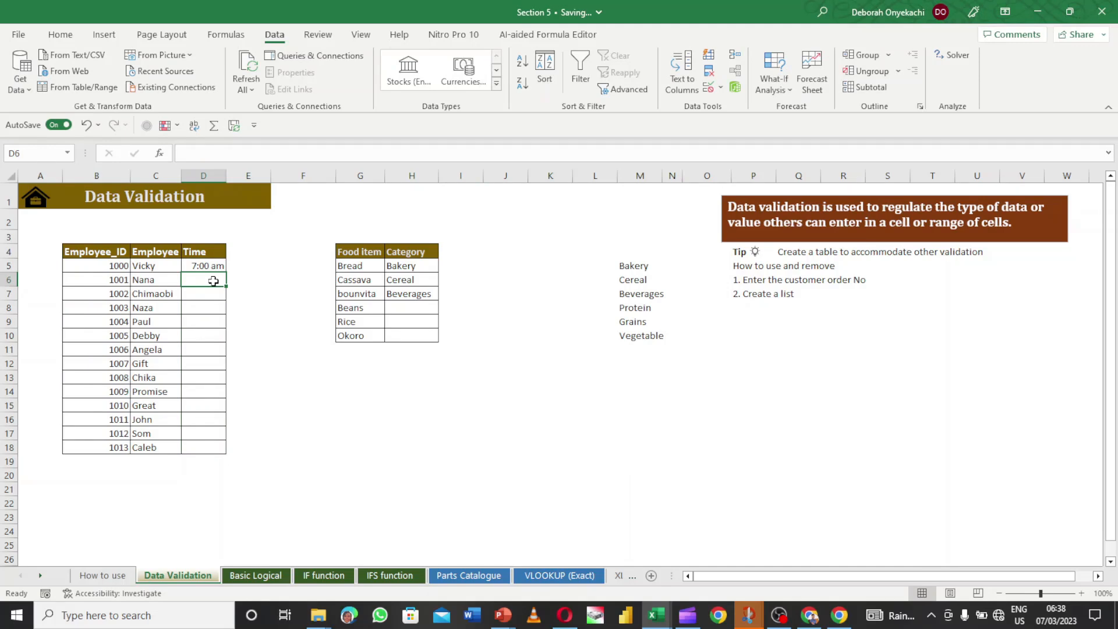
{"action": "type", "text": "8 am"}
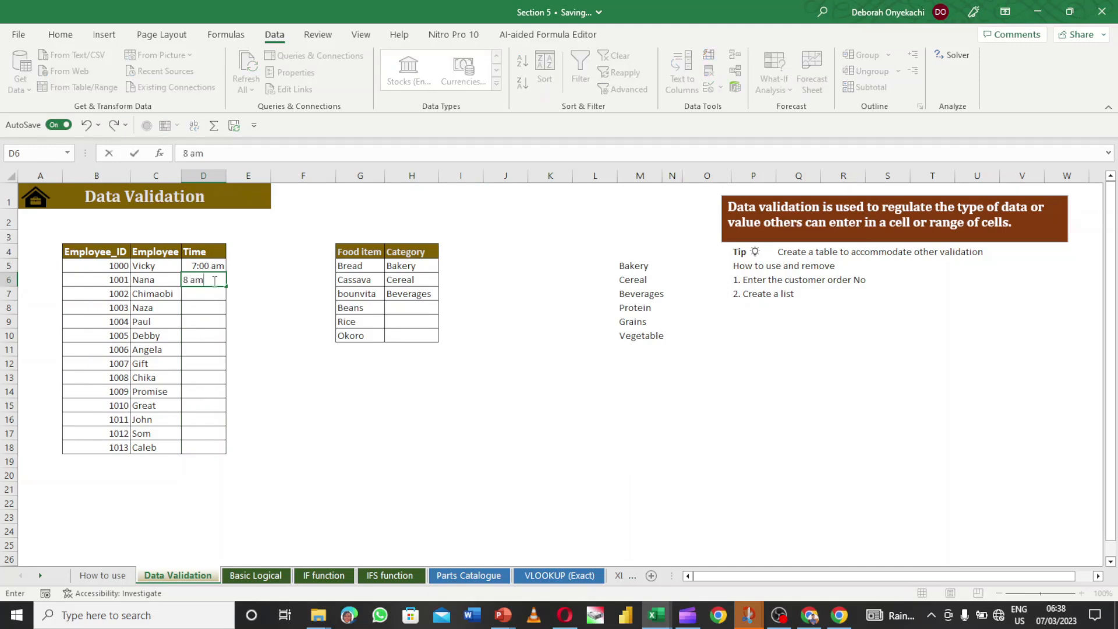
{"action": "key", "text": "Return"}
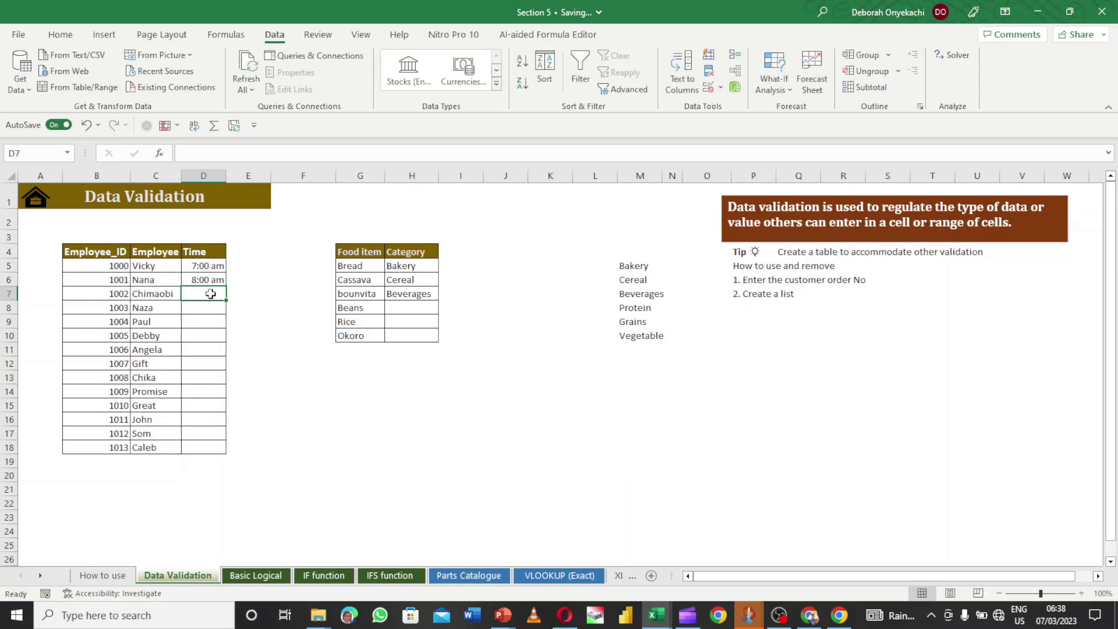
- Enter 5 am in D7, which the validation rule rejects
{"action": "type", "text": "5am"}
{"action": "key", "text": "BackSpace"}
{"action": "key", "text": "BackSpace"}
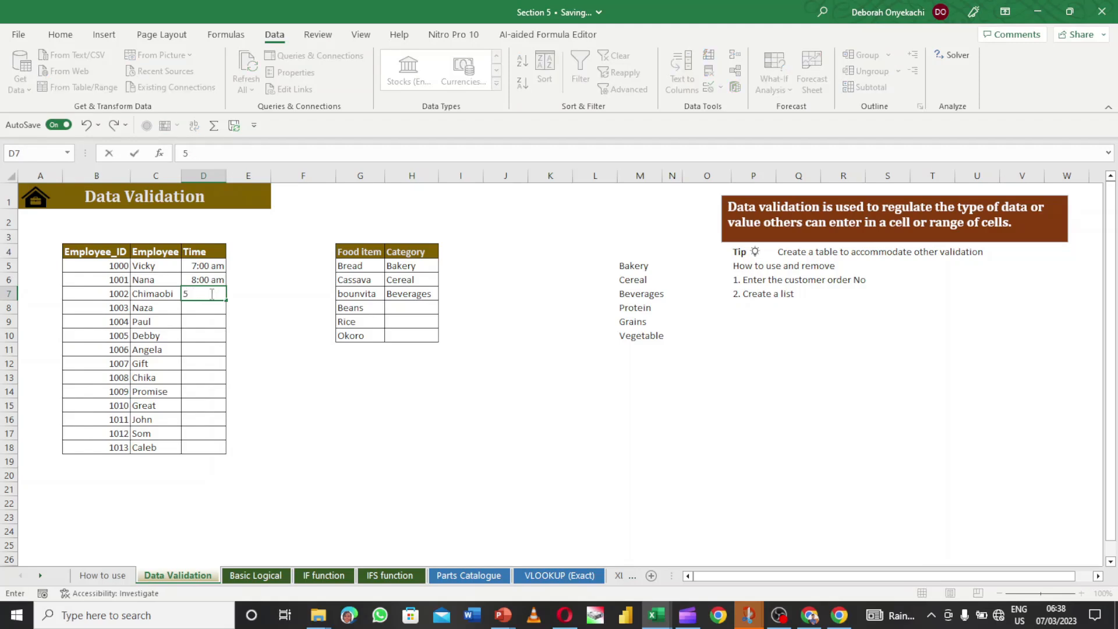
{"action": "type", "text": "5"}
{"action": "key", "text": "BackSpace"}
{"action": "type", "text": "am"}
{"action": "key", "text": "Return"}
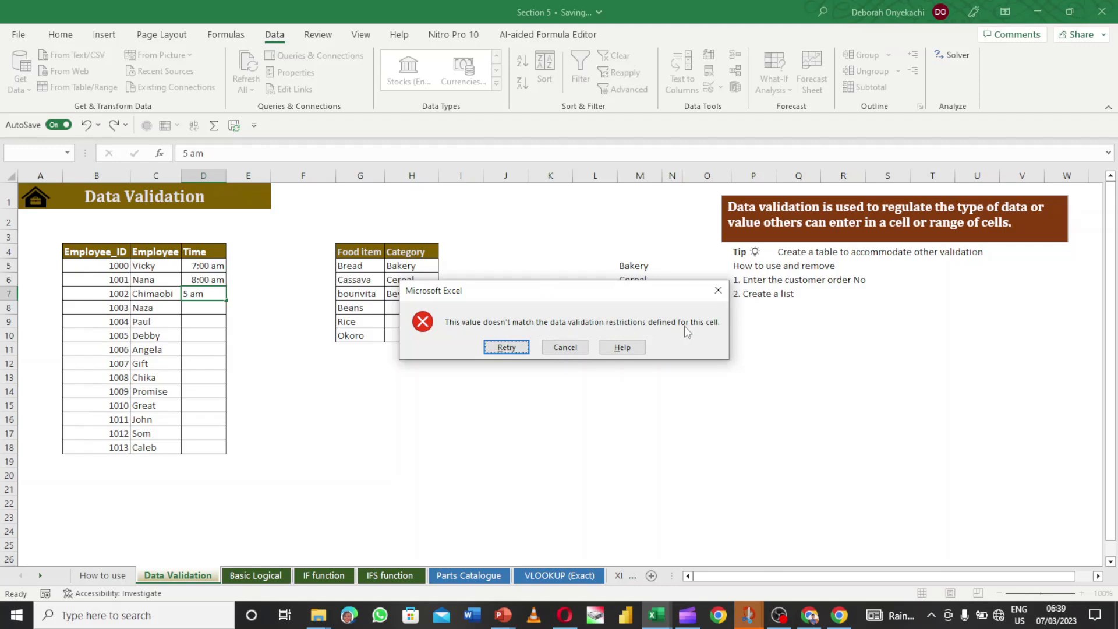
- Retry and correct D7 to the accepted time of 5:00 pm
{"action": "left_click", "coordinate": [505, 347]}
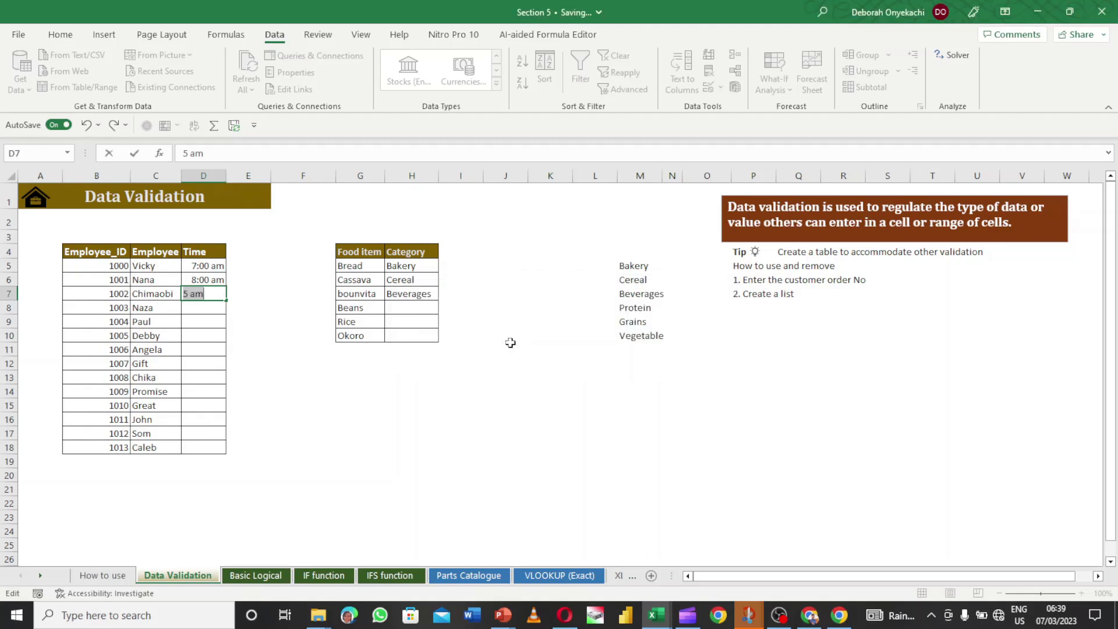
{"action": "left_click", "coordinate": [216, 295]}
{"action": "key", "text": "BackSpace"}
{"action": "key", "text": "BackSpace"}
{"action": "type", "text": "5"}
{"action": "type", "text": ":00 am"}
{"action": "key", "text": "Return"}
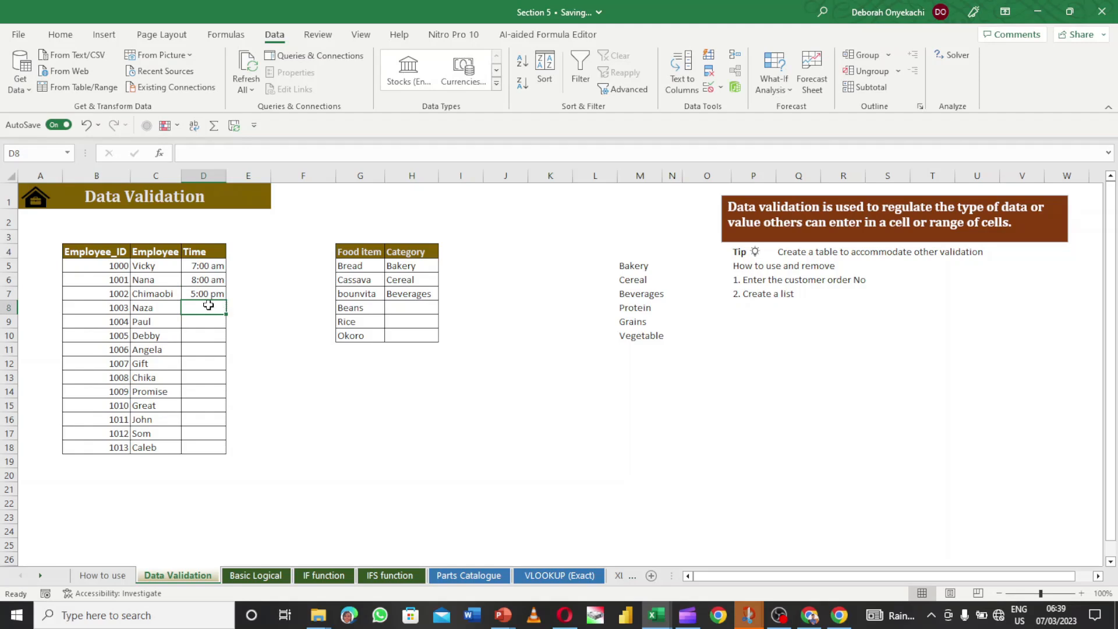
{"action": "left_click", "coordinate": [202, 268]}
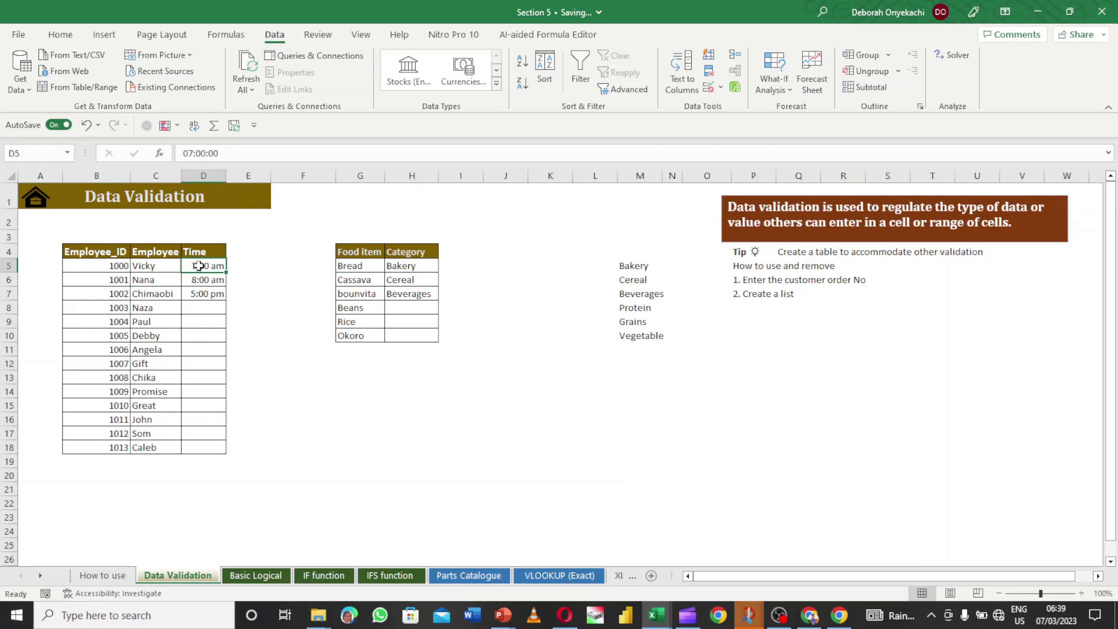
- Circle the invalid data on the sheet to flag out-of-range times
{"action": "left_click", "coordinate": [201, 332]}
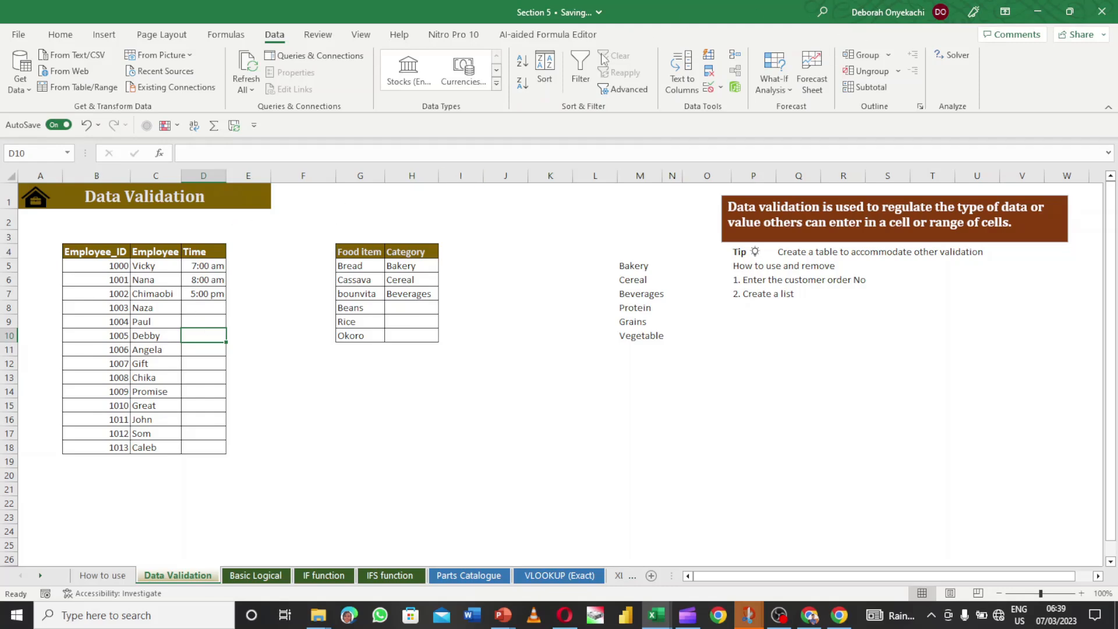
{"action": "left_click", "coordinate": [722, 88]}
{"action": "left_click", "coordinate": [747, 125]}
- Replace the circled 7:00 am in D5 with 8:00 am
{"action": "left_click", "coordinate": [217, 268]}
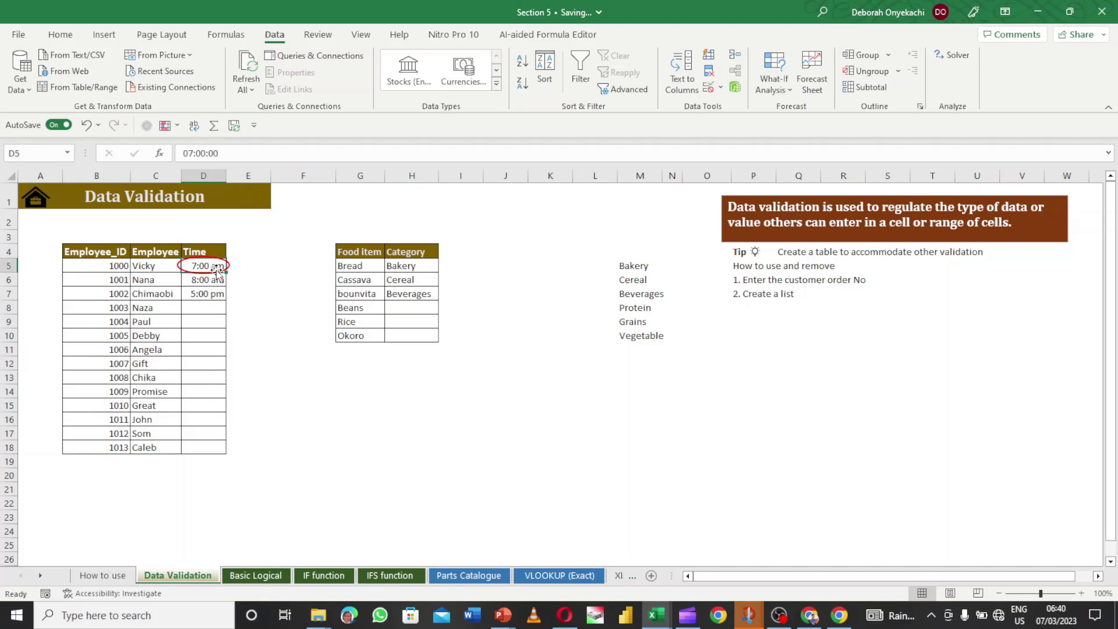
{"action": "left_click_drag", "start_coordinate": [224, 152], "coordinate": [181, 152]}
{"action": "left_click_drag", "start_coordinate": [180, 153], "coordinate": [181, 152]}
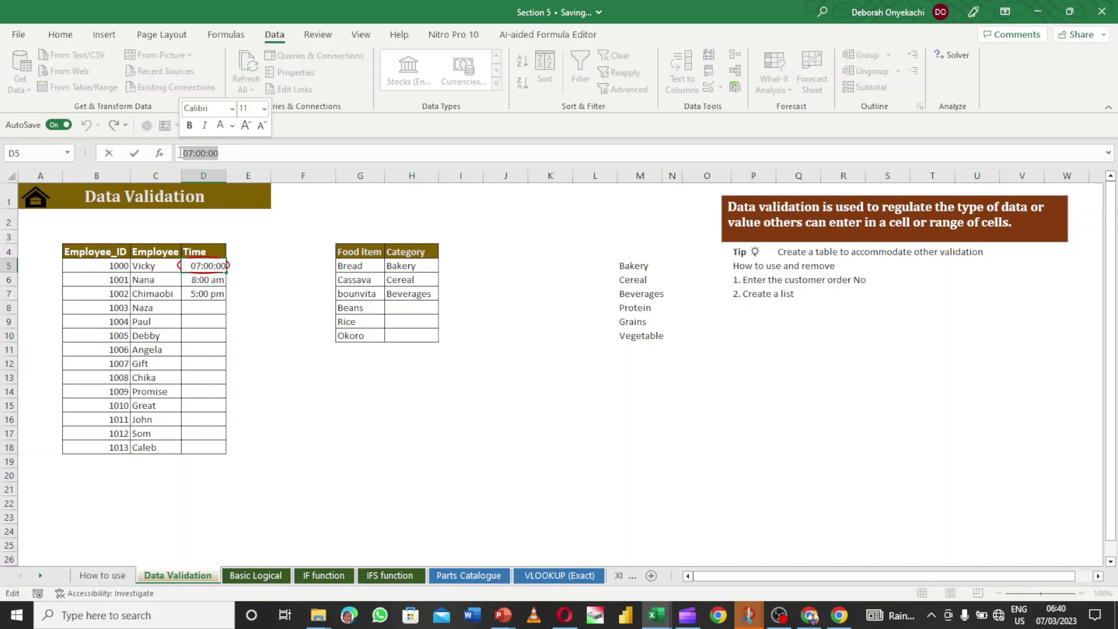
{"action": "type", "text": "8 a"}
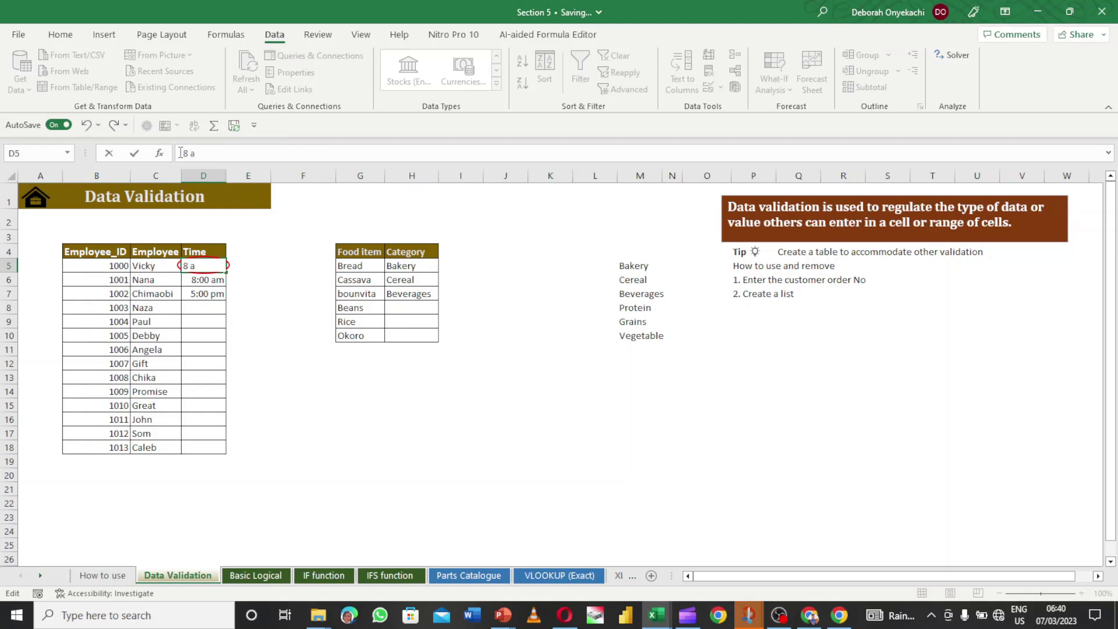
{"action": "key", "text": "Return"}
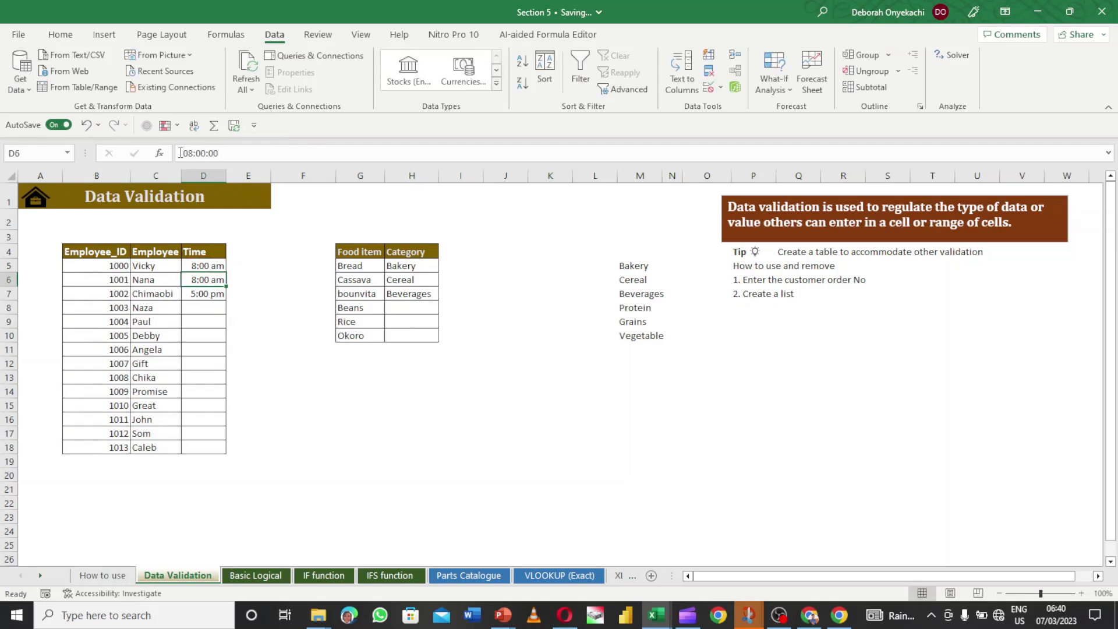
{"action": "left_click", "coordinate": [175, 400]}
{"action": "left_click", "coordinate": [218, 306]}
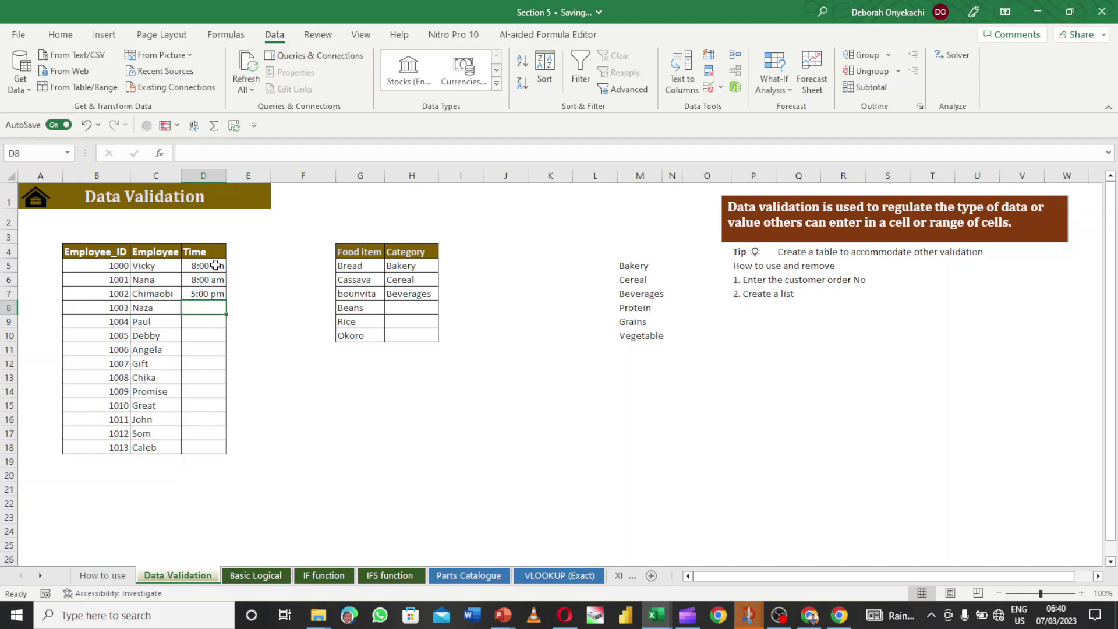
{"action": "left_click", "coordinate": [721, 88]}
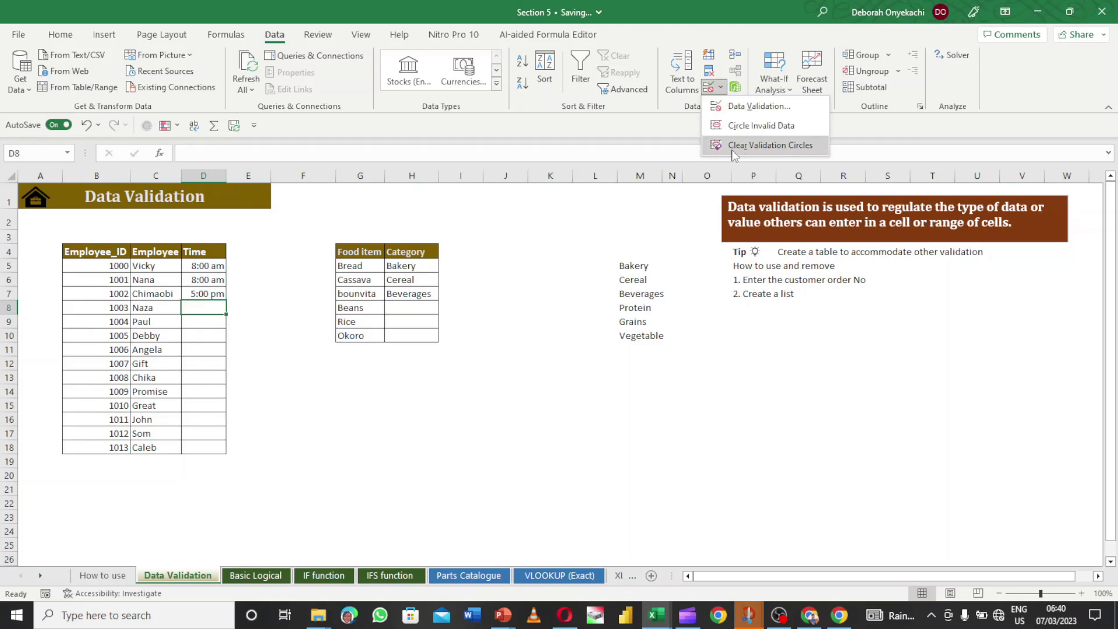
{"action": "left_click", "coordinate": [261, 264]}
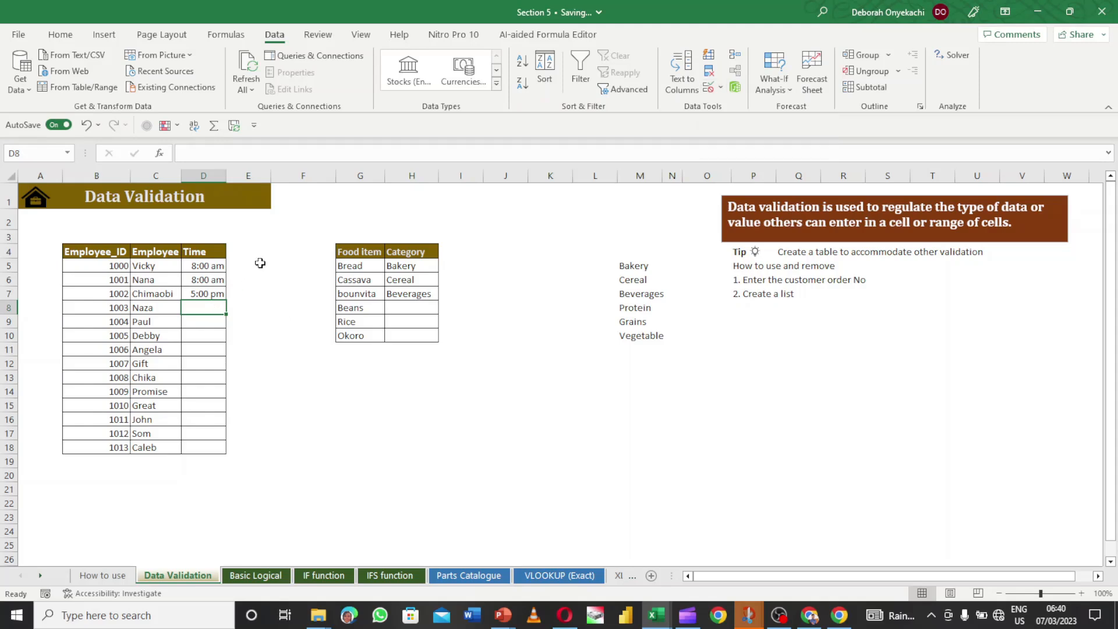
- Select E5, then the Bakery entry in H5
{"action": "left_click", "coordinate": [258, 264]}
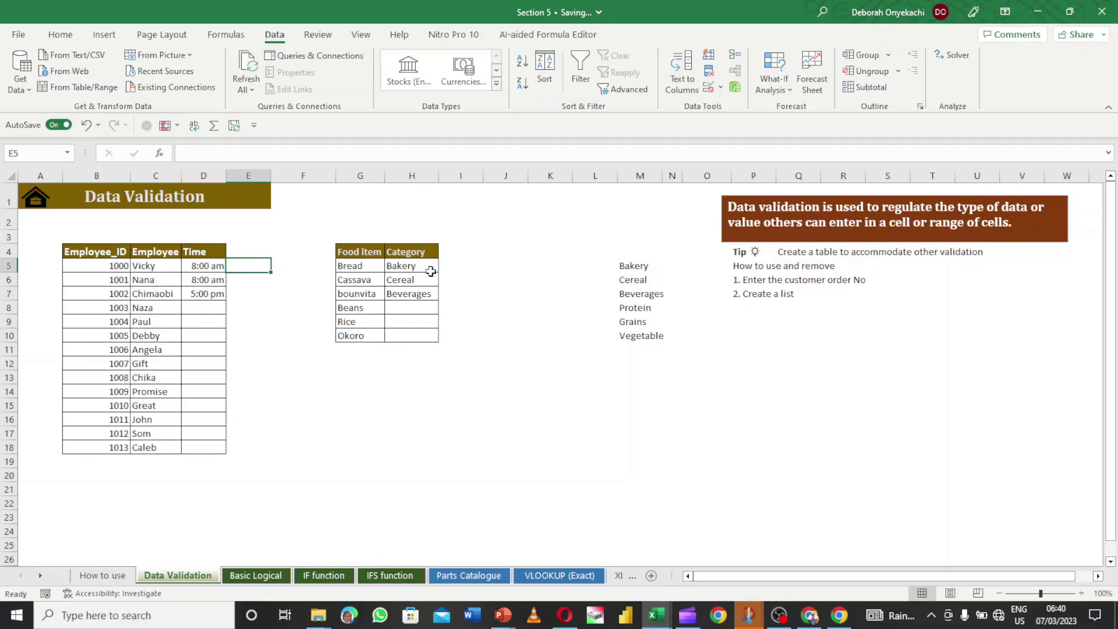
{"action": "left_click", "coordinate": [430, 271]}
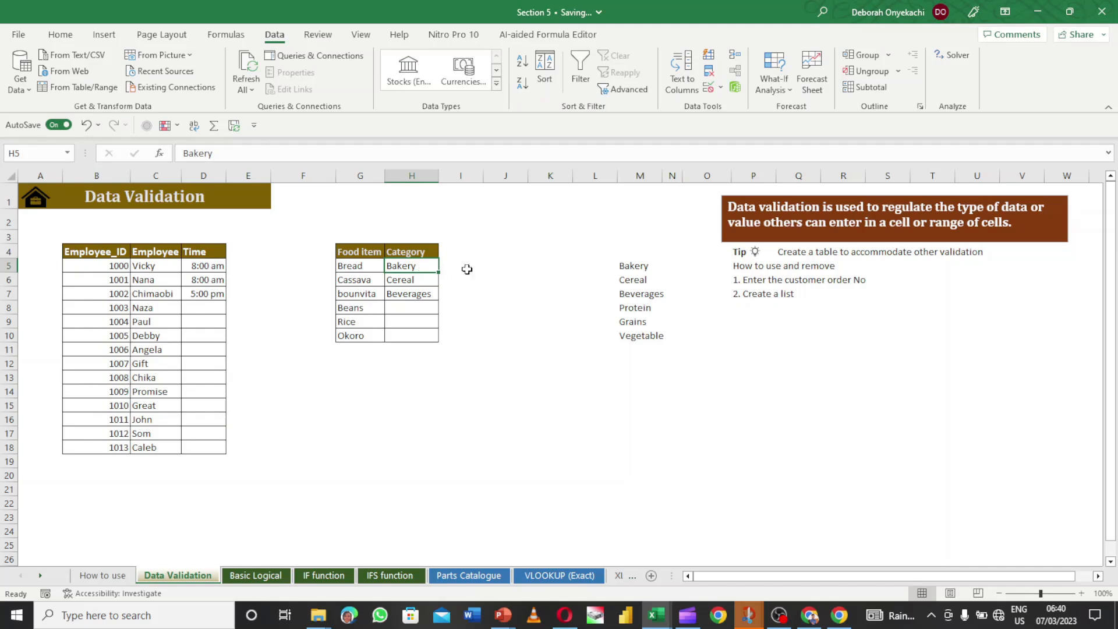
- Delete Bakery, Cereal and Beverages from H5:H7, then select the category list in column M
{"action": "left_click", "coordinate": [639, 317]}
{"action": "left_click_drag", "start_coordinate": [429, 265], "coordinate": [419, 298]}
{"action": "key", "text": "Delete"}
{"action": "left_click", "coordinate": [499, 272]}
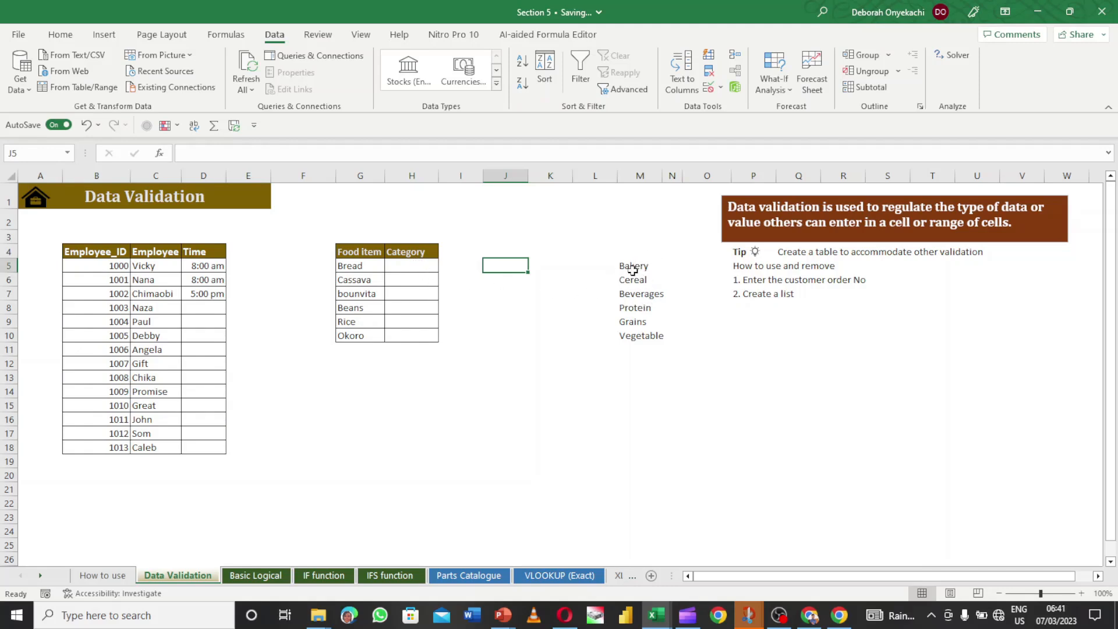
{"action": "left_click_drag", "start_coordinate": [629, 264], "coordinate": [644, 336]}
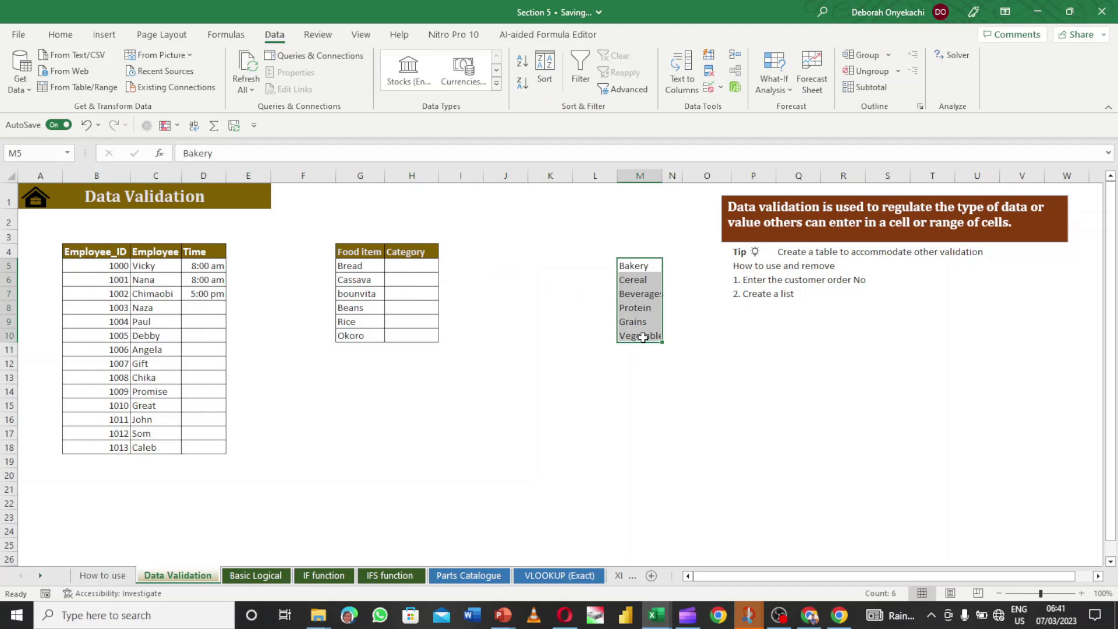
- Widen column M so Beverages and Vegetable show in full, then select M5:M10
{"action": "left_click", "coordinate": [640, 175]}
{"action": "left_click_drag", "start_coordinate": [664, 176], "coordinate": [668, 176]}
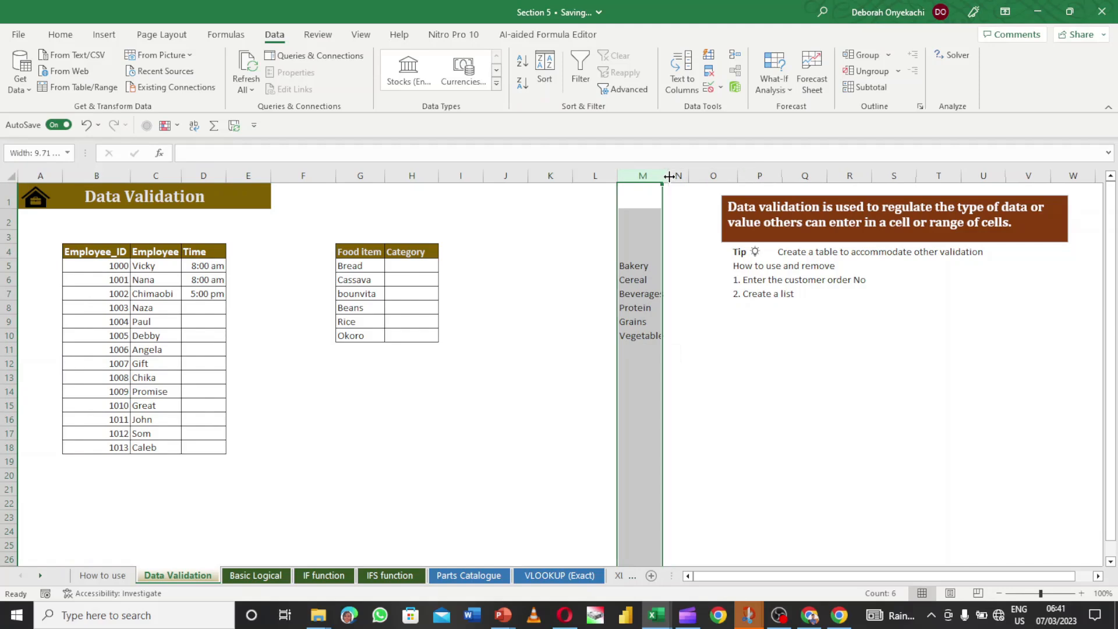
{"action": "left_click", "coordinate": [654, 279]}
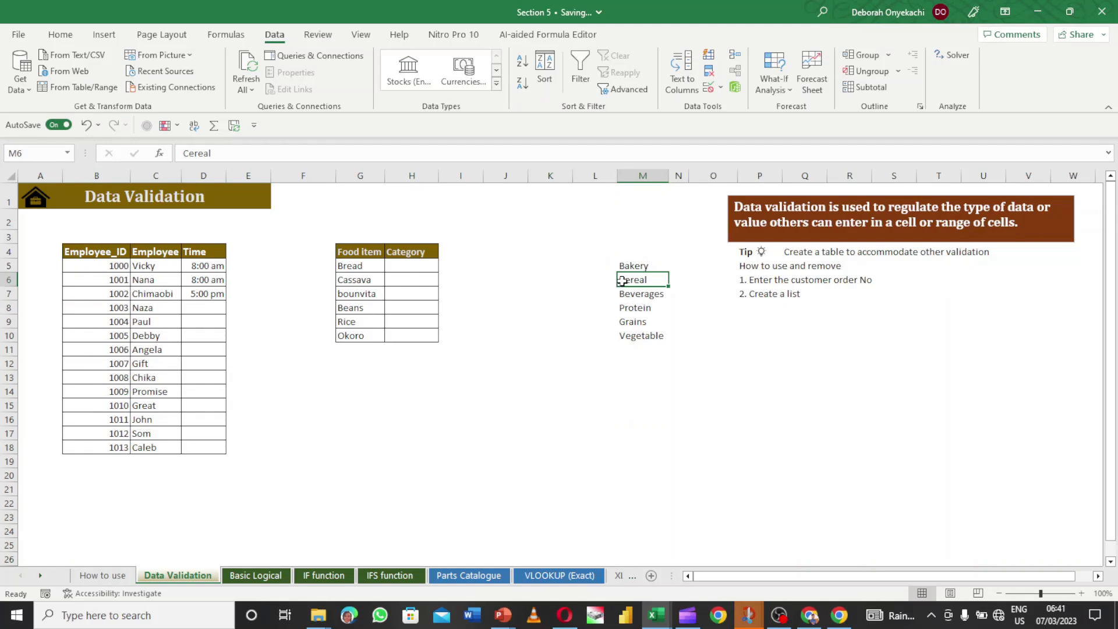
{"action": "left_click_drag", "start_coordinate": [637, 263], "coordinate": [646, 337]}
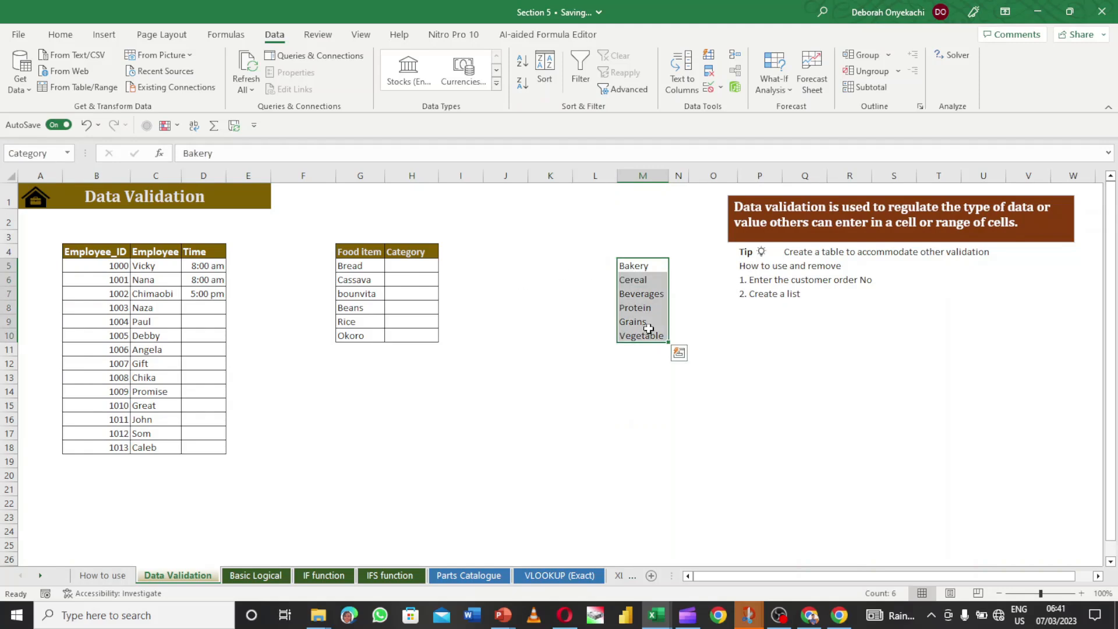
{"action": "left_click", "coordinate": [419, 272]}
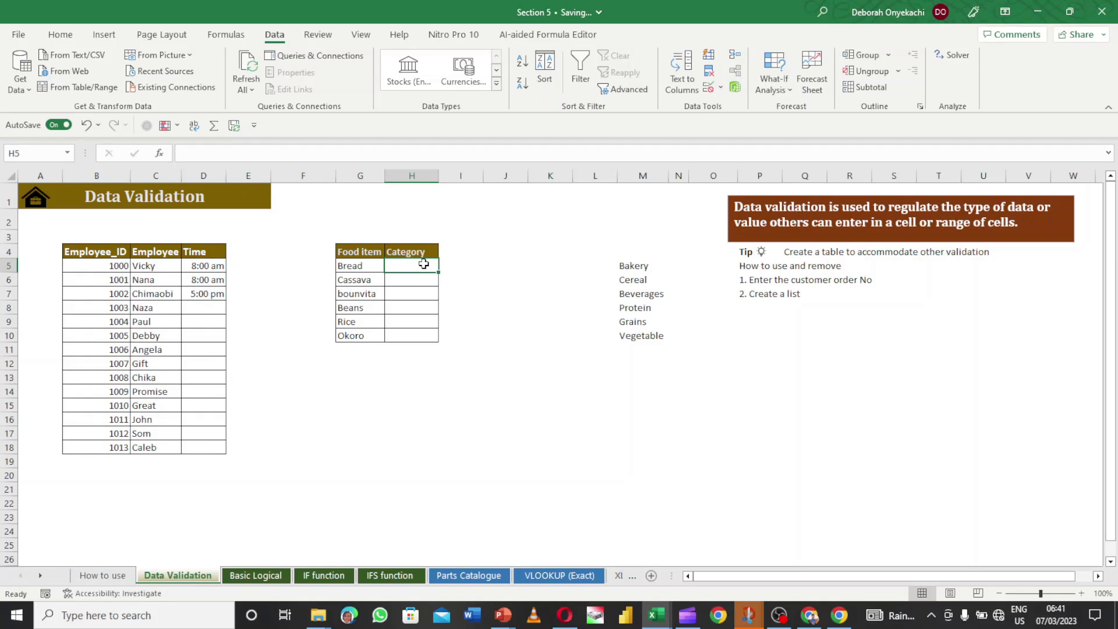
{"action": "left_click_drag", "start_coordinate": [420, 265], "coordinate": [420, 342]}
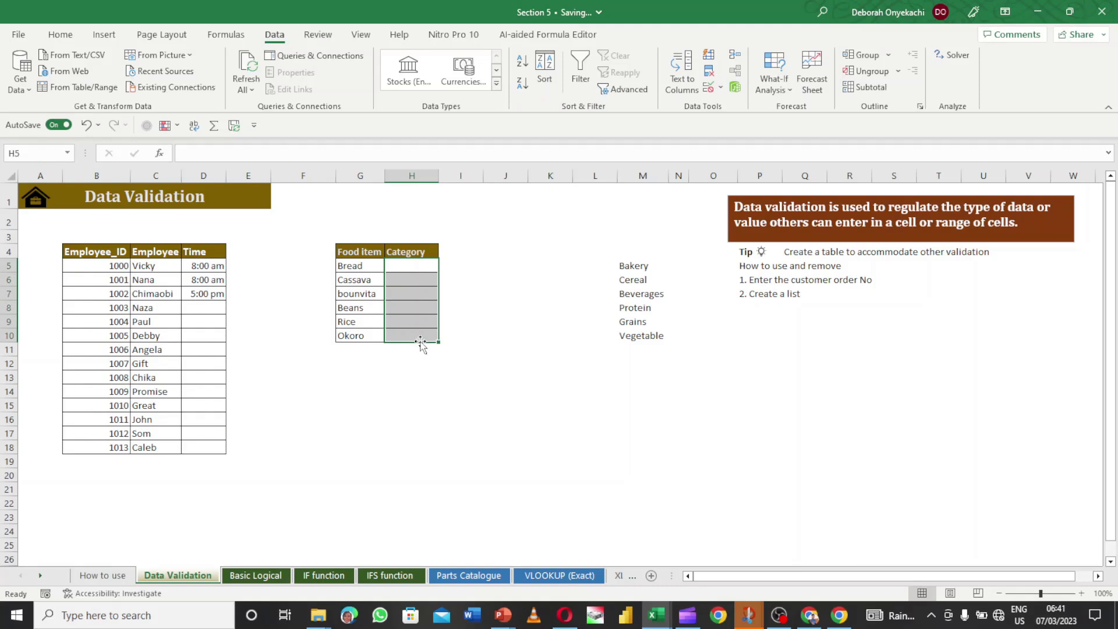
{"action": "left_click", "coordinate": [721, 87]}
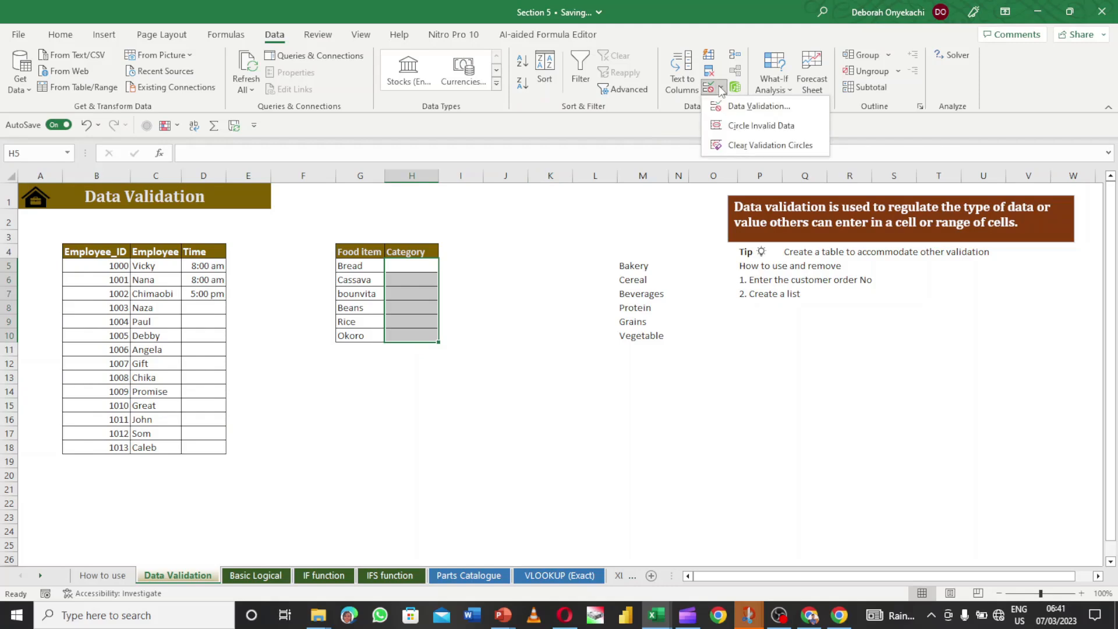
{"action": "left_click", "coordinate": [735, 107]}
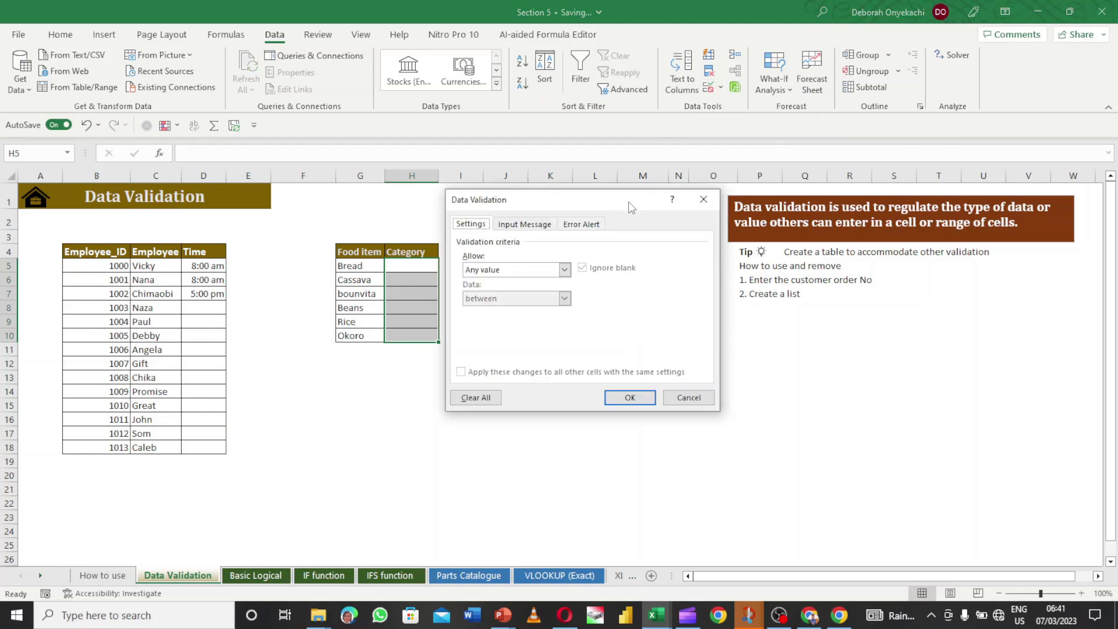
{"action": "left_click_drag", "start_coordinate": [629, 202], "coordinate": [906, 219]}
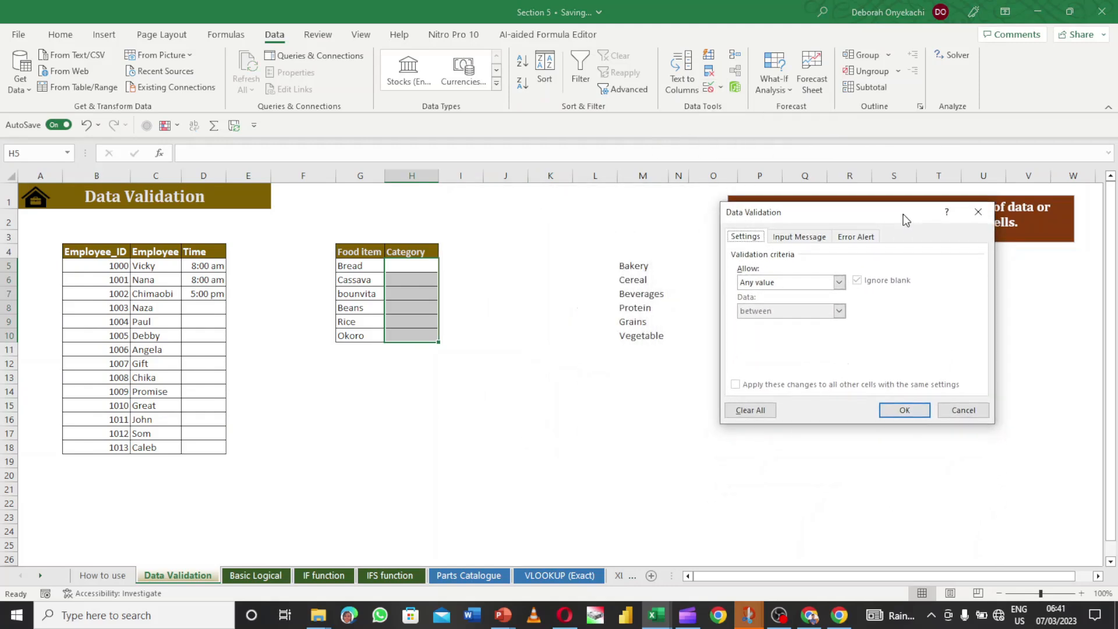
{"action": "left_click", "coordinate": [839, 282]}
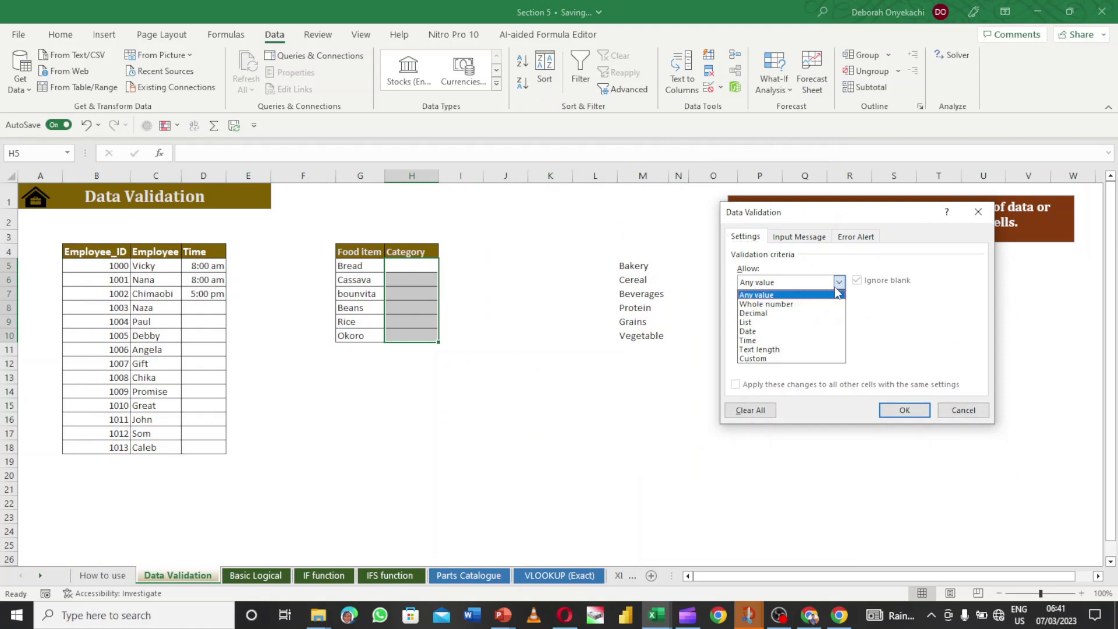
{"action": "left_click", "coordinate": [781, 324]}
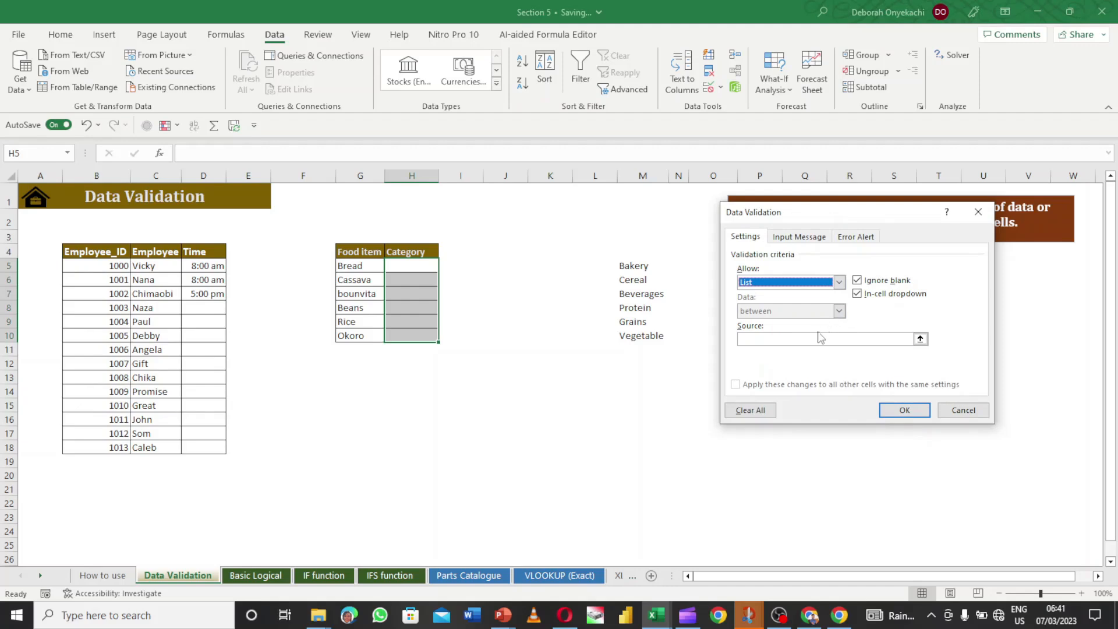
{"action": "left_click", "coordinate": [822, 340]}
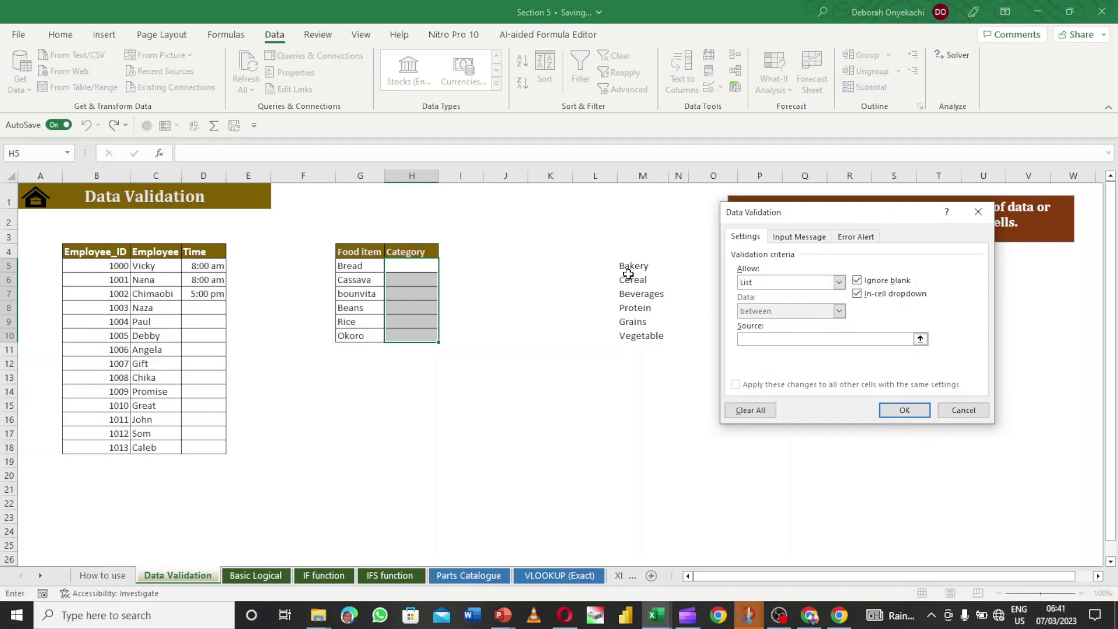
{"action": "left_click_drag", "start_coordinate": [621, 268], "coordinate": [663, 341]}
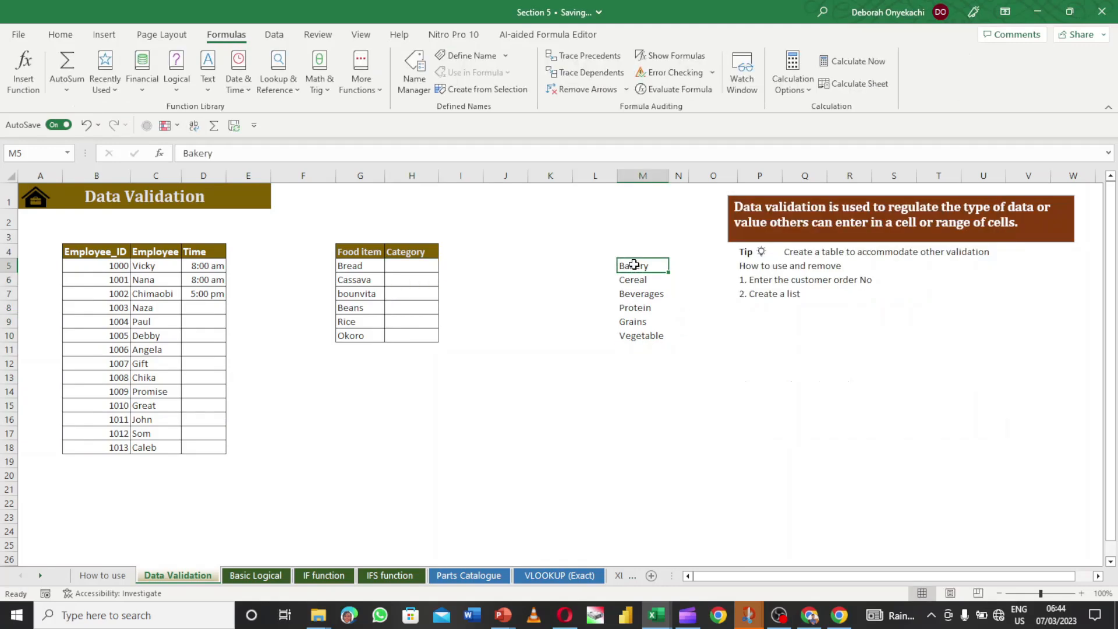
{"action": "left_click_drag", "start_coordinate": [634, 265], "coordinate": [639, 332]}
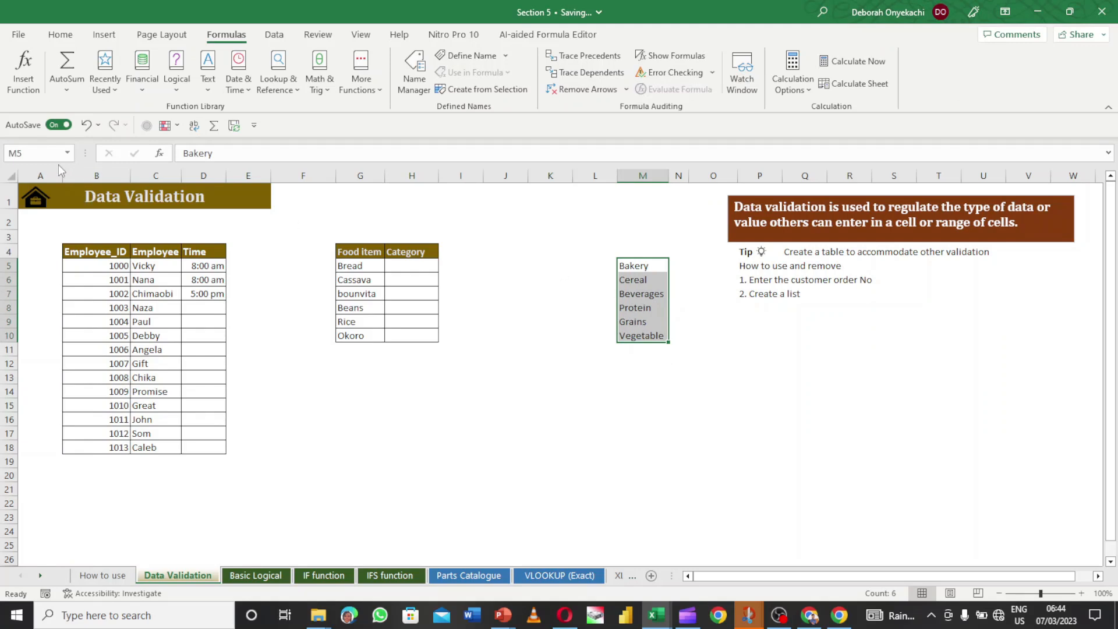
- Name M5:M10 'Category' in the Name Box, then select H5:H10
{"action": "left_click", "coordinate": [42, 153]}
{"action": "type", "text": "Category"}
{"action": "key", "text": "Return"}
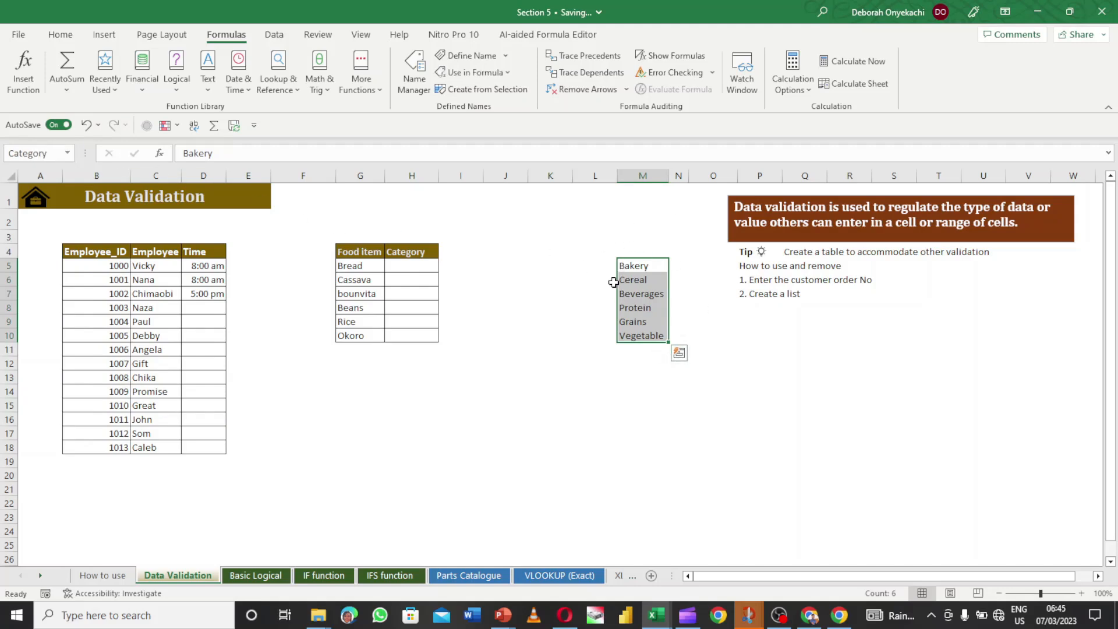
{"action": "left_click_drag", "start_coordinate": [406, 272], "coordinate": [403, 332]}
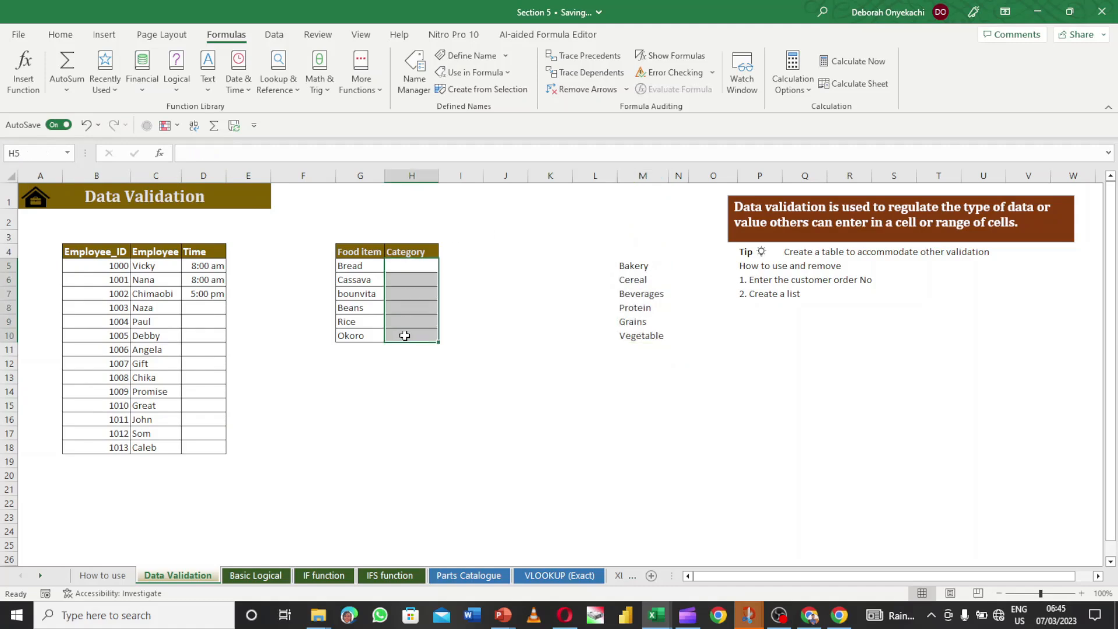
- Give H5:H10 List validation with source =Category from Use in Formula
{"action": "left_click", "coordinate": [274, 34]}
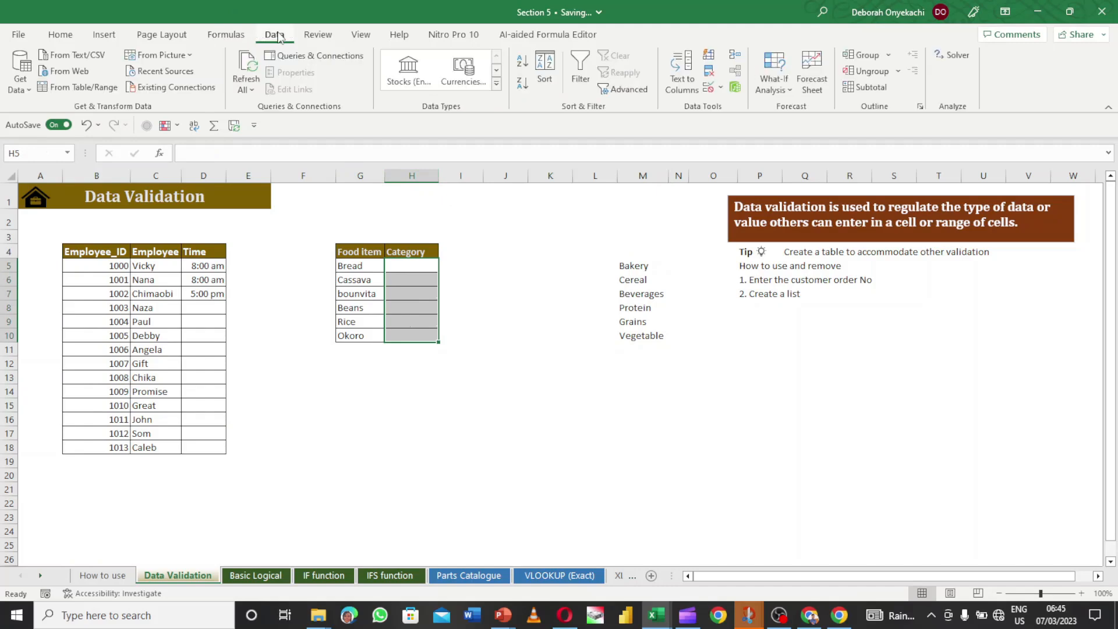
{"action": "left_click", "coordinate": [722, 89]}
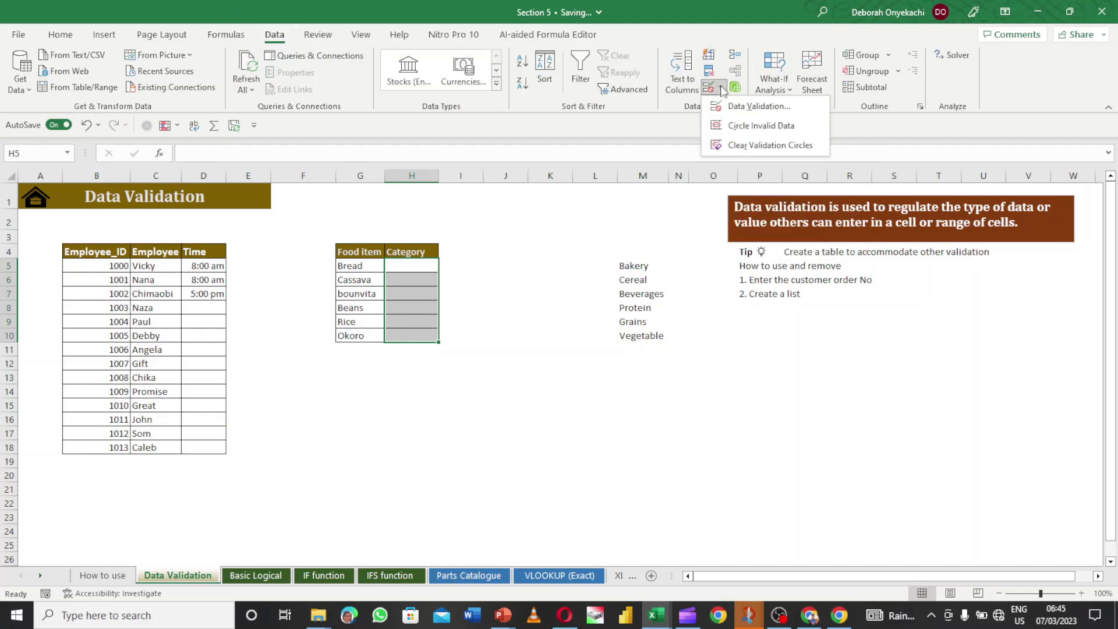
{"action": "left_click", "coordinate": [755, 112]}
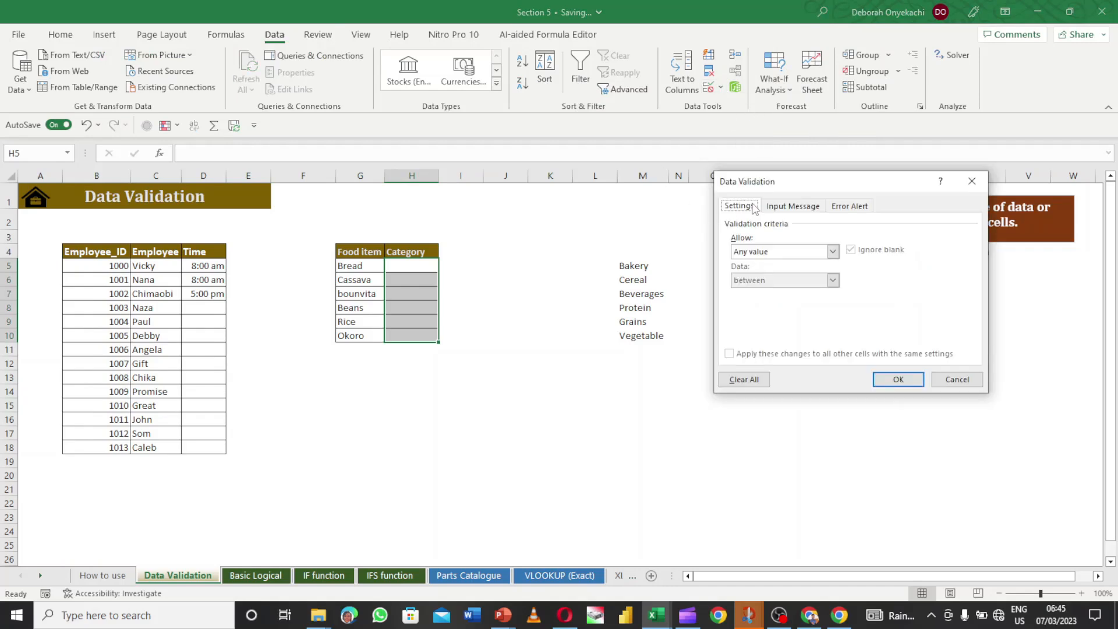
{"action": "left_click", "coordinate": [834, 252]}
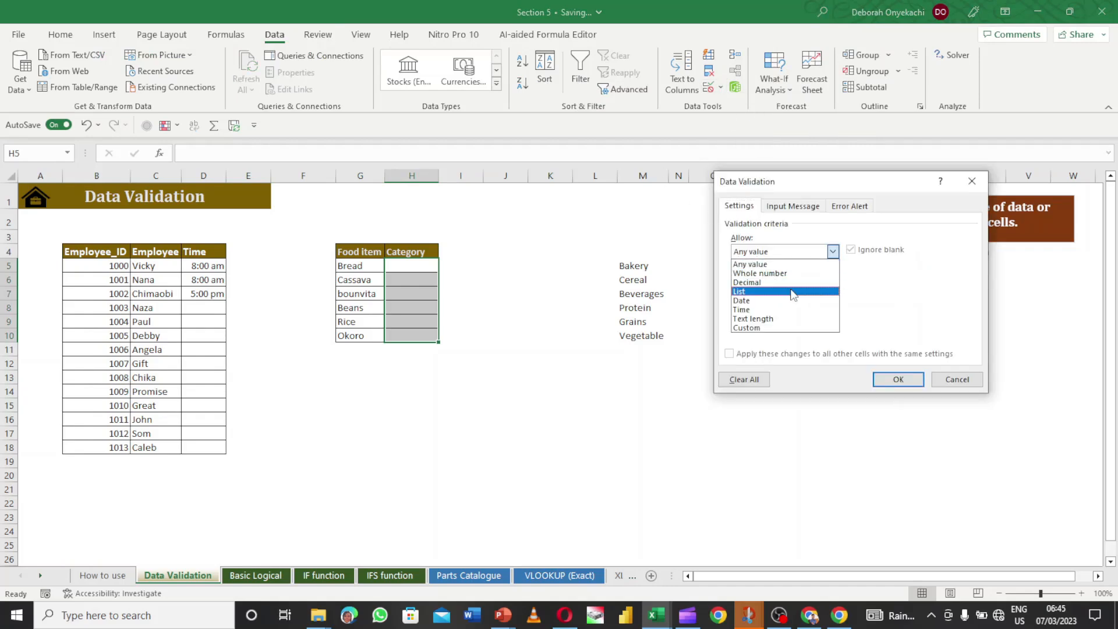
{"action": "left_click", "coordinate": [790, 291]}
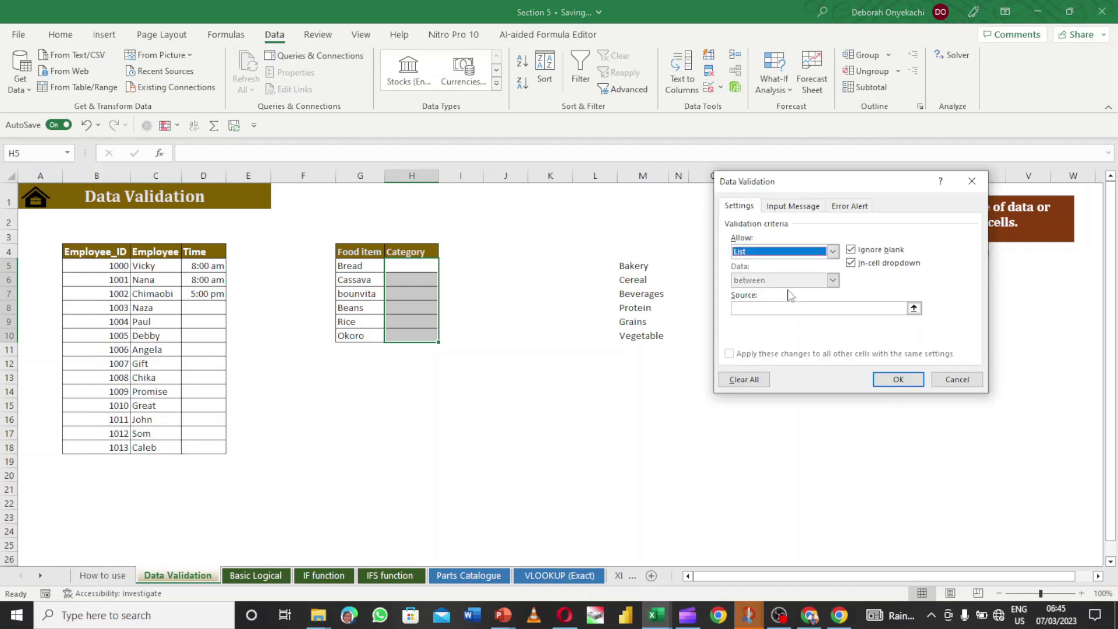
{"action": "left_click", "coordinate": [832, 307]}
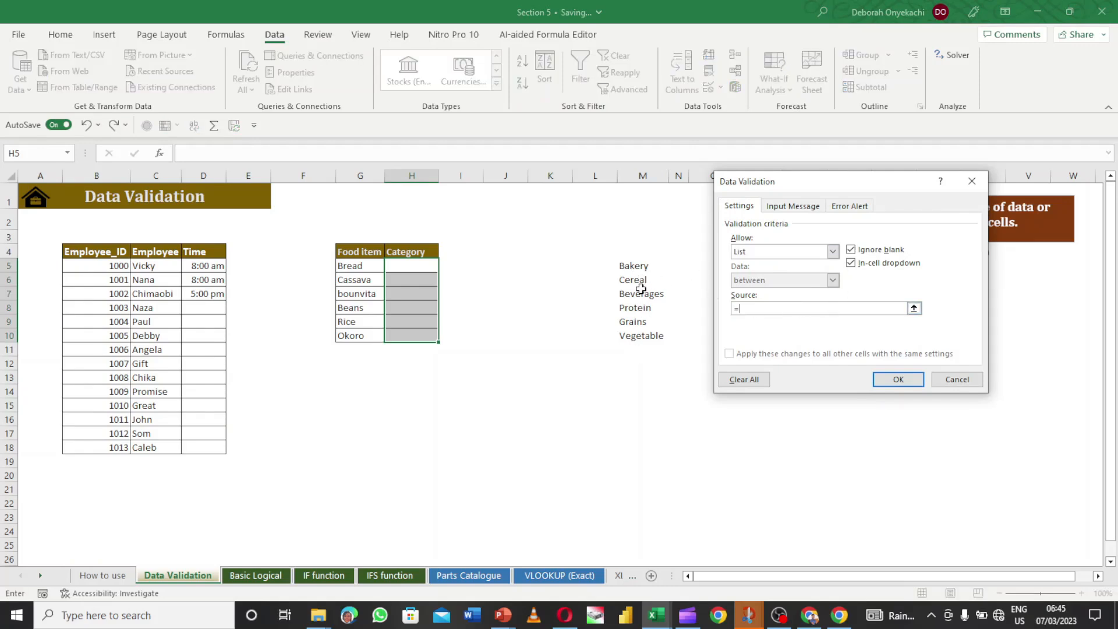
{"action": "left_click", "coordinate": [226, 34]}
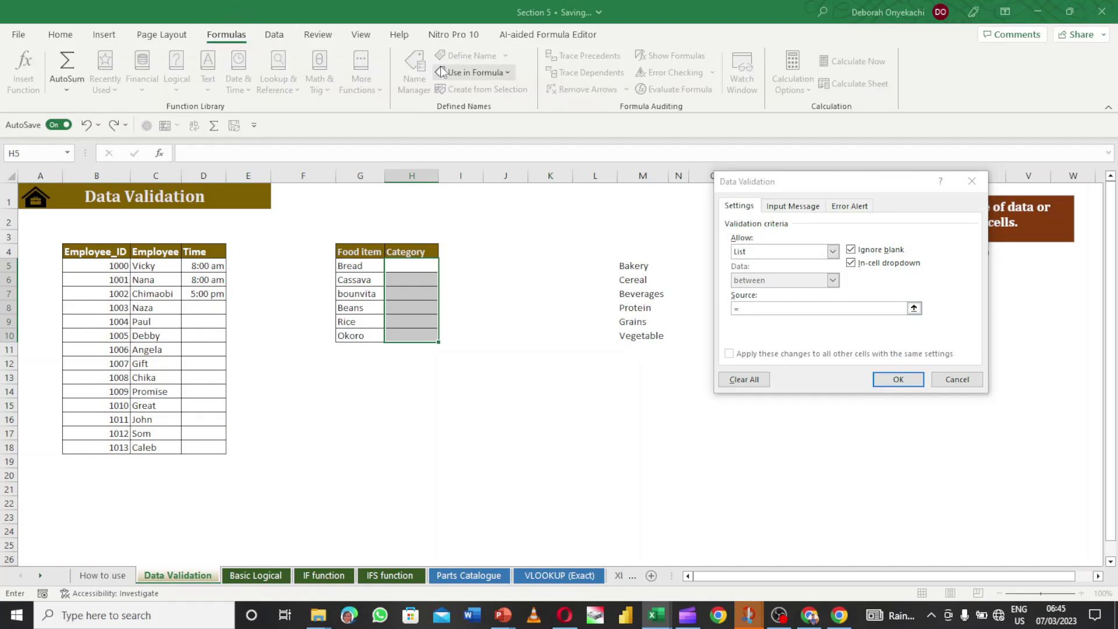
{"action": "left_click", "coordinate": [504, 73]}
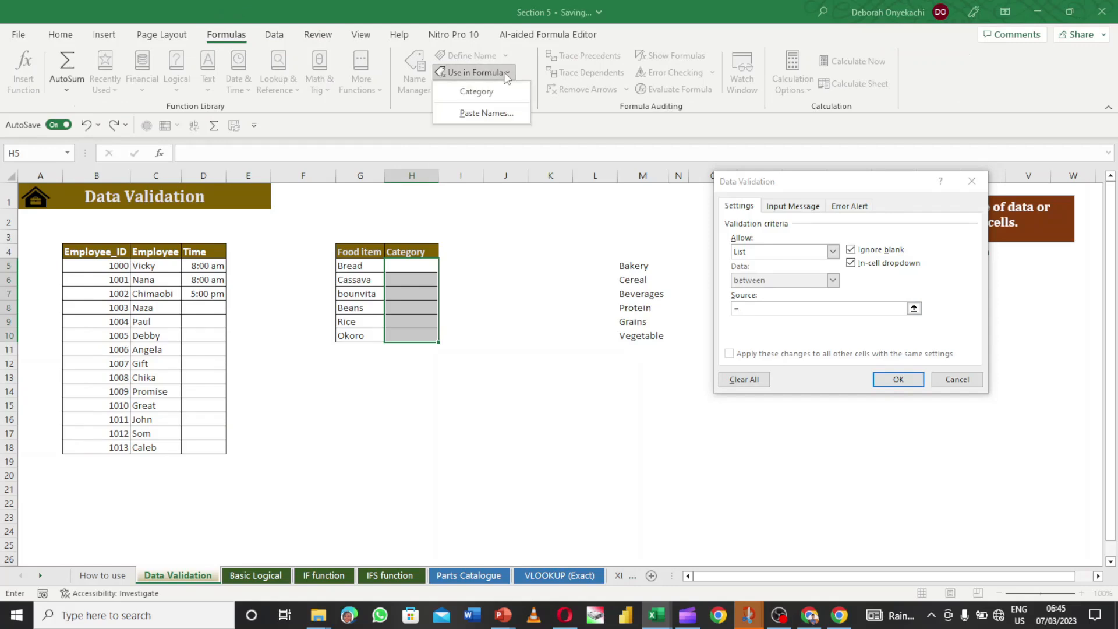
{"action": "left_click", "coordinate": [482, 95]}
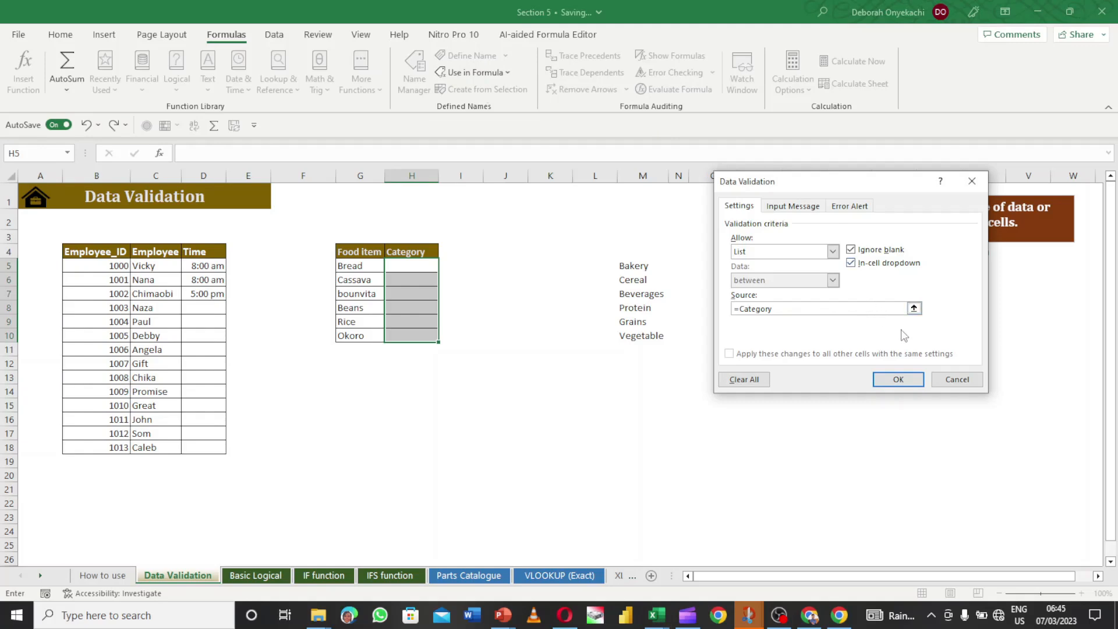
{"action": "left_click", "coordinate": [898, 380]}
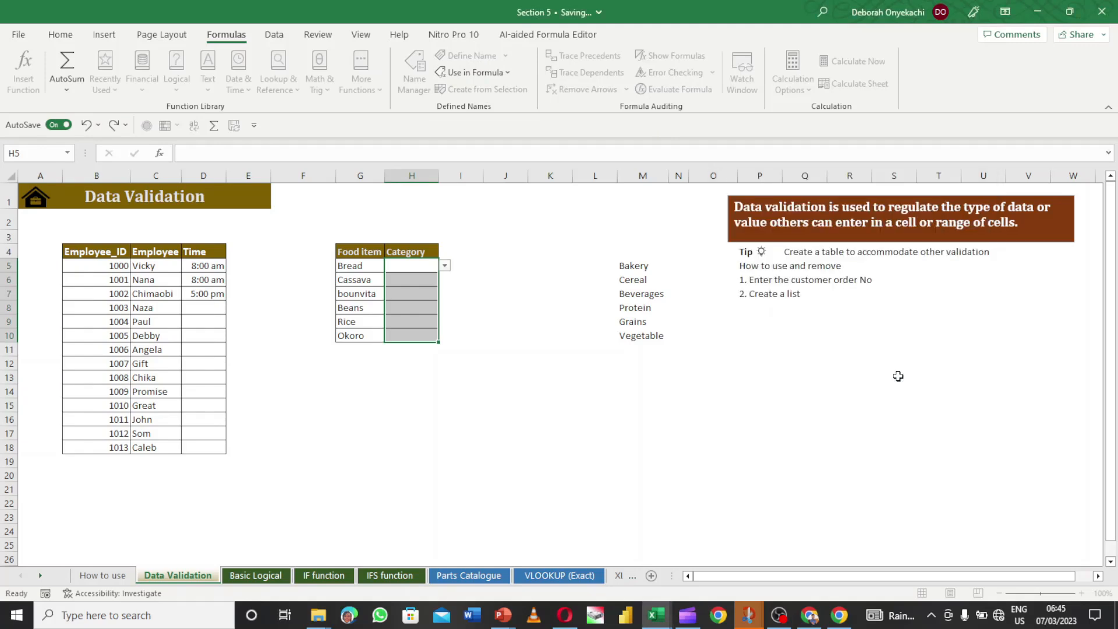
{"action": "left_click", "coordinate": [425, 271]}
- Use H5's dropdown to set Bread's category to Bakery
{"action": "left_click", "coordinate": [445, 265]}
{"action": "left_click", "coordinate": [406, 305]}
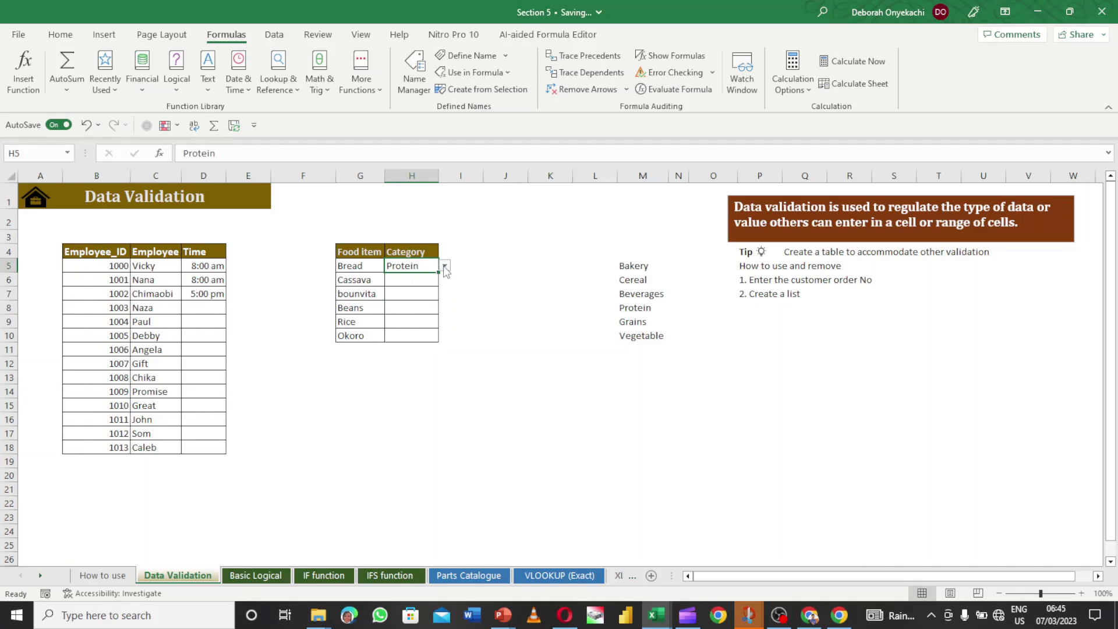
{"action": "left_click", "coordinate": [422, 280]}
{"action": "left_click", "coordinate": [430, 267]}
{"action": "left_click", "coordinate": [444, 265]}
{"action": "left_click", "coordinate": [424, 278]}
{"action": "left_click", "coordinate": [425, 280]}
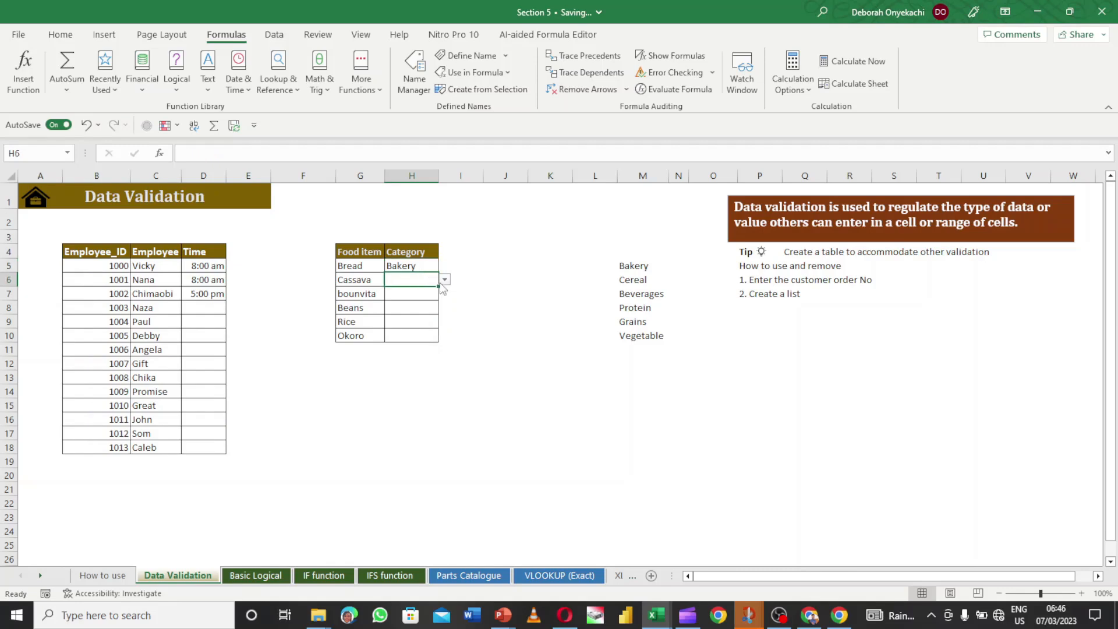
- Pick Cereal, Beverages and Protein for Cassava, bounvita and Beans
{"action": "left_click", "coordinate": [444, 280]}
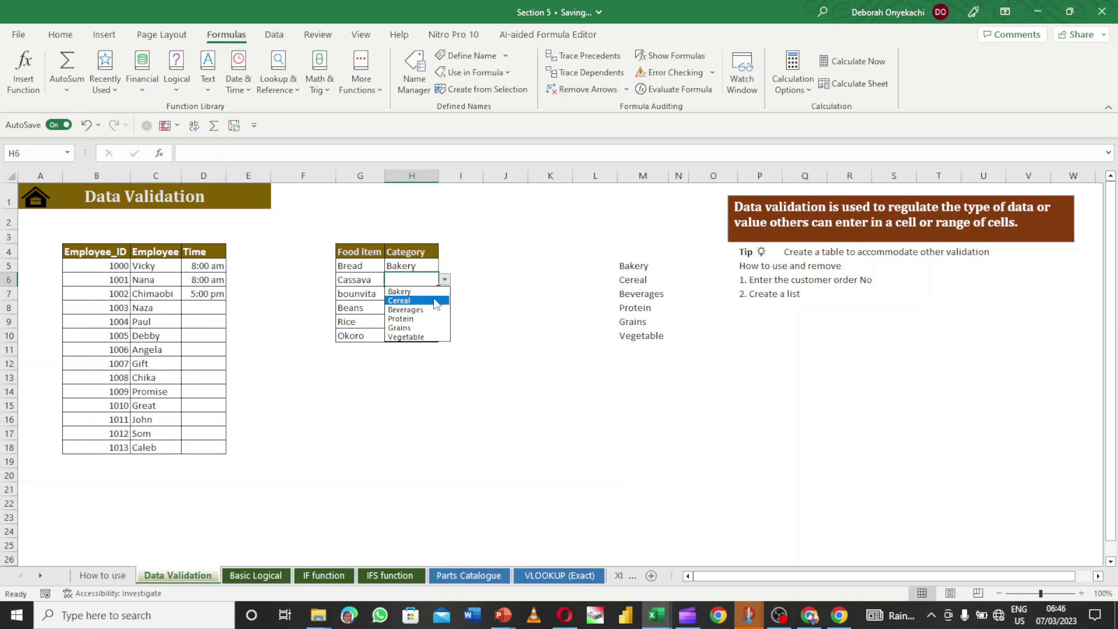
{"action": "left_click", "coordinate": [436, 304]}
{"action": "left_click", "coordinate": [424, 294]}
{"action": "left_click", "coordinate": [445, 294]}
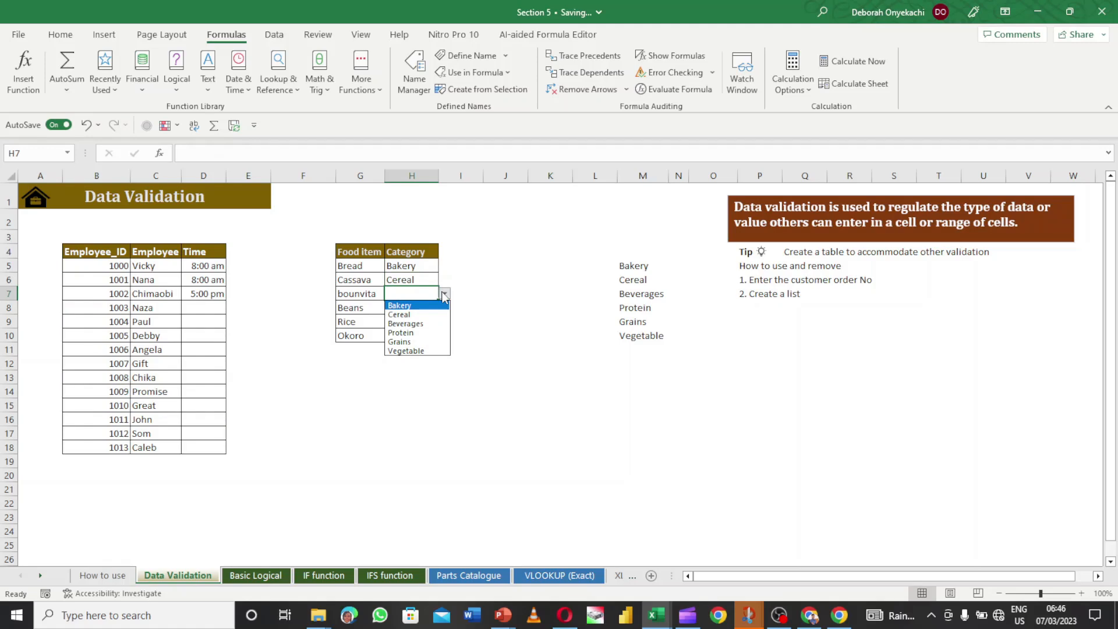
{"action": "left_click", "coordinate": [432, 324]}
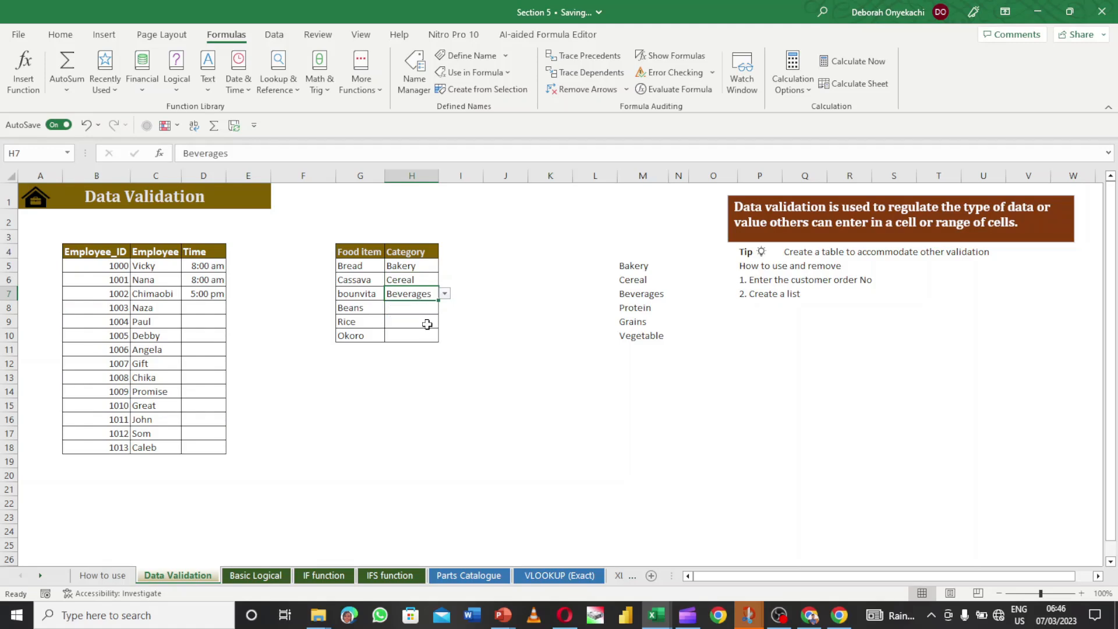
{"action": "left_click", "coordinate": [420, 312]}
{"action": "left_click", "coordinate": [445, 307]}
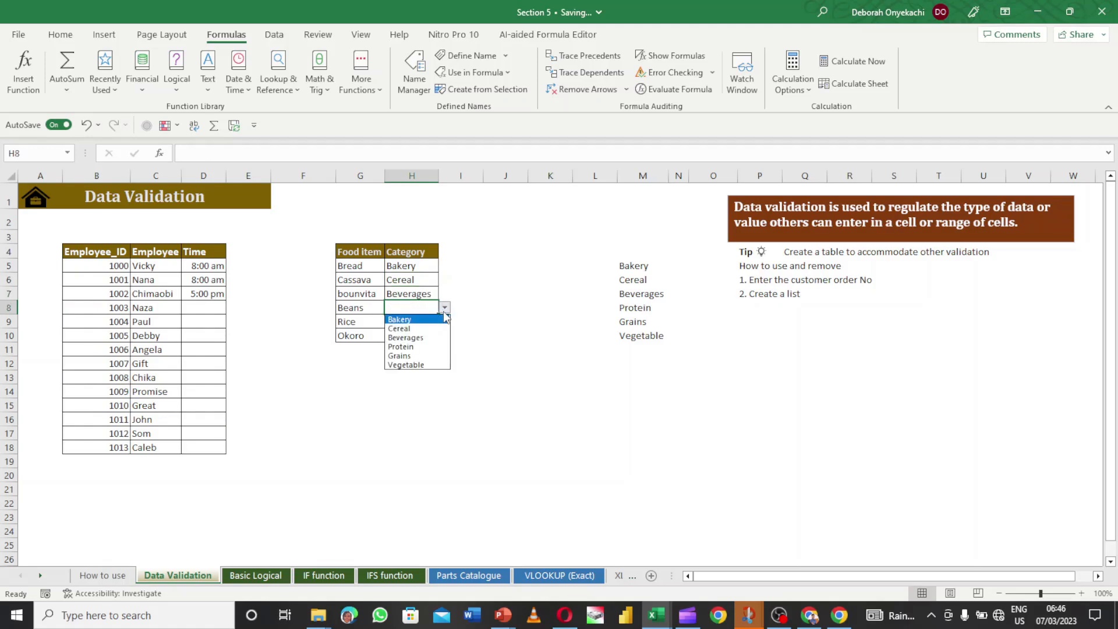
{"action": "left_click", "coordinate": [421, 348]}
- Pick Grains for Rice and Vegetable for Okoro
{"action": "left_click", "coordinate": [415, 324]}
{"action": "left_click", "coordinate": [445, 322]}
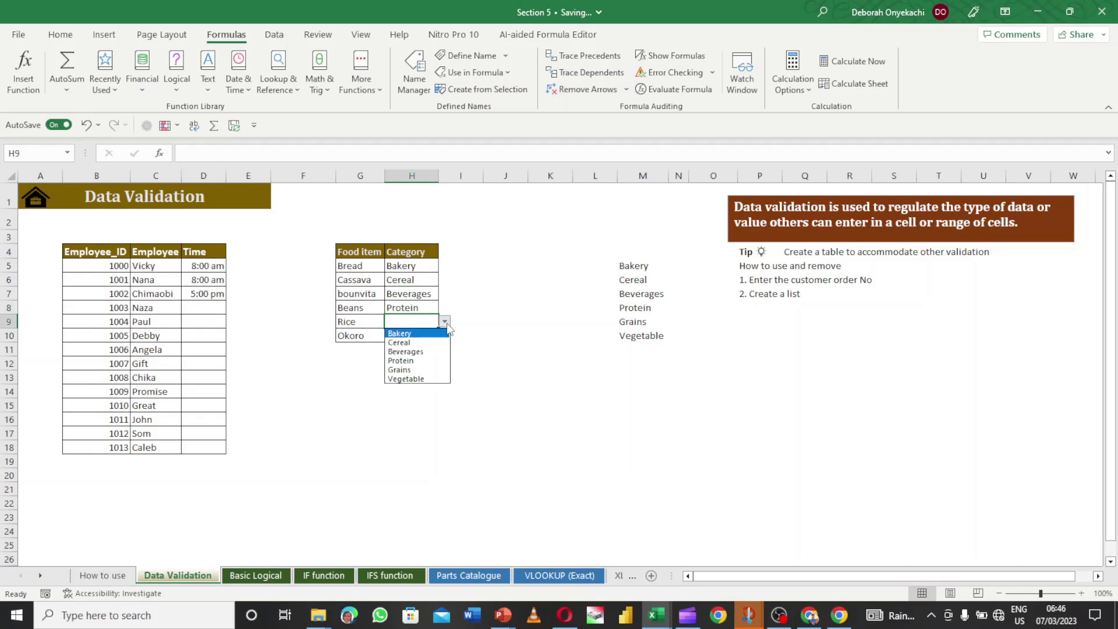
{"action": "left_click", "coordinate": [422, 370]}
{"action": "left_click", "coordinate": [413, 336]}
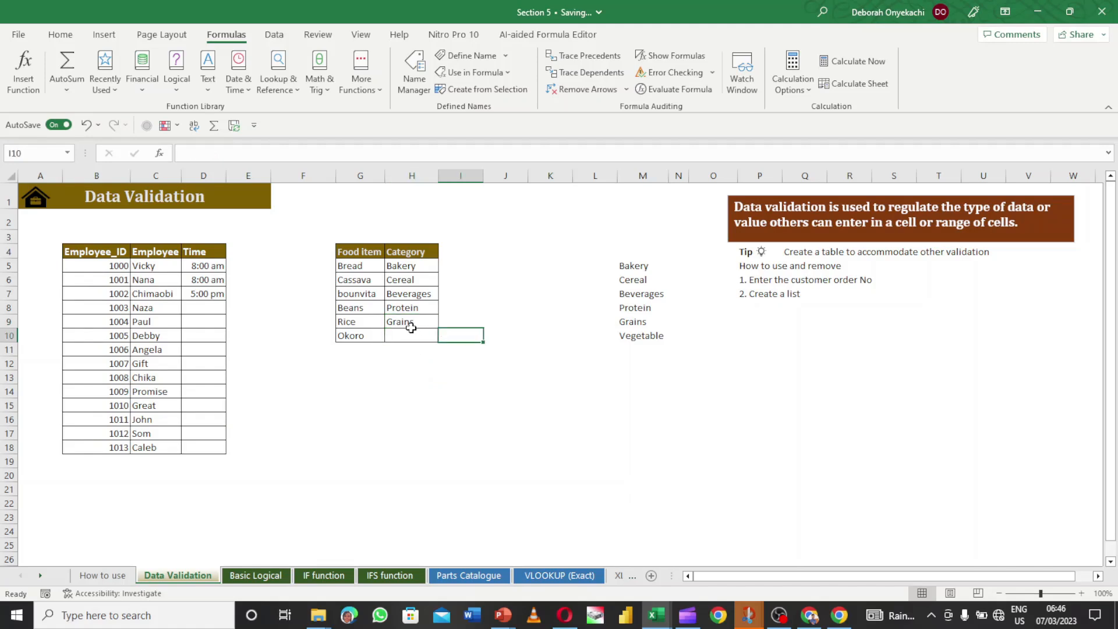
{"action": "left_click", "coordinate": [412, 331]}
{"action": "left_click", "coordinate": [442, 336]}
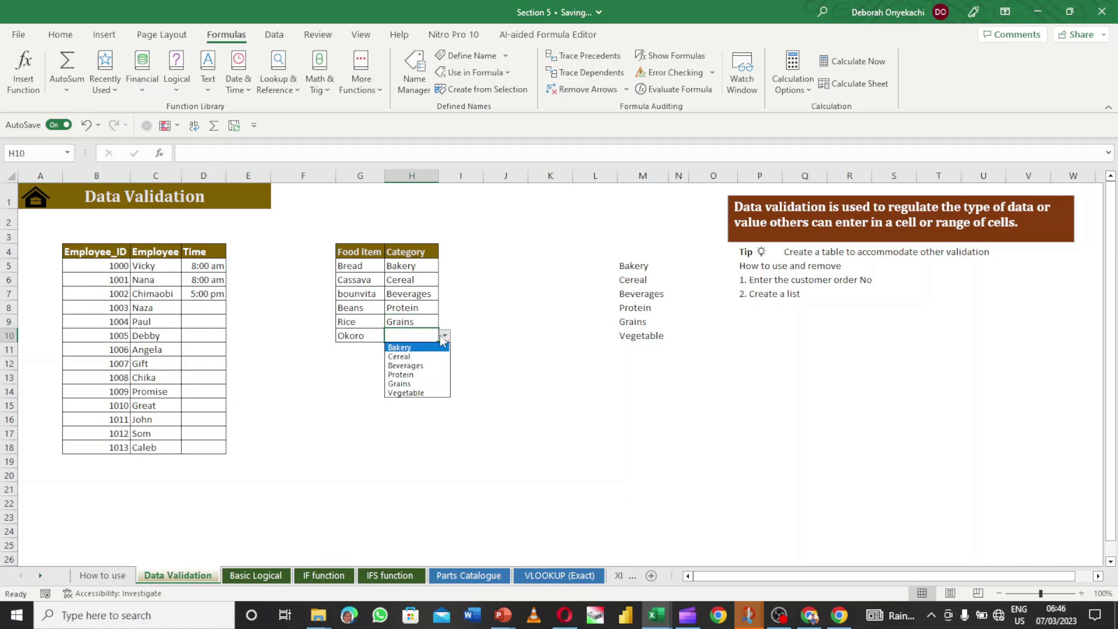
{"action": "left_click", "coordinate": [418, 393]}
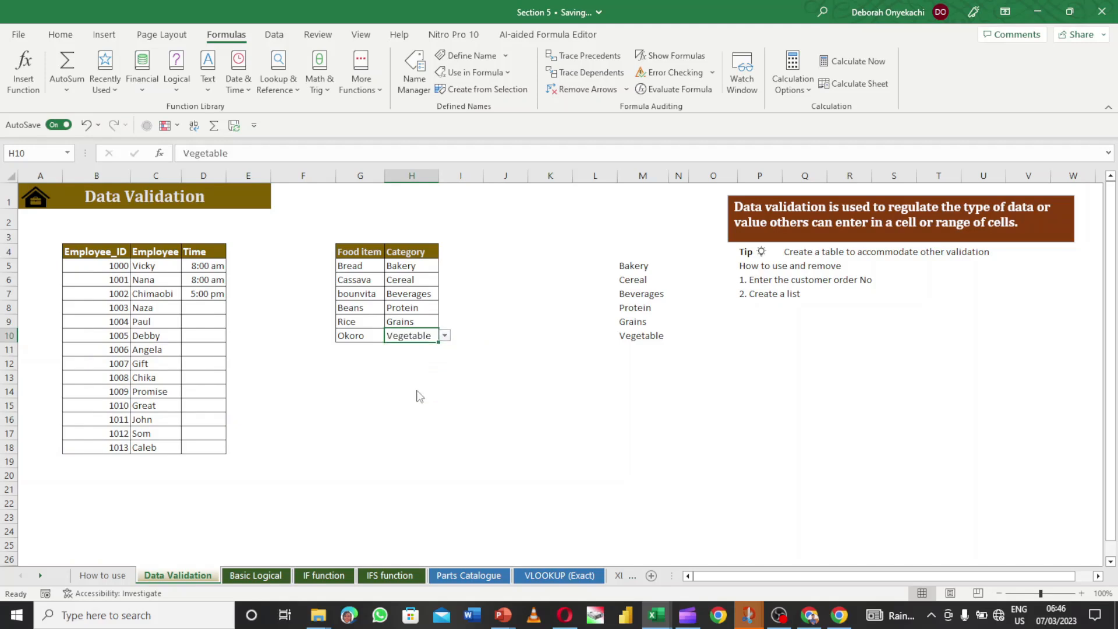
{"action": "left_click", "coordinate": [471, 346]}
{"action": "left_click", "coordinate": [605, 274]}
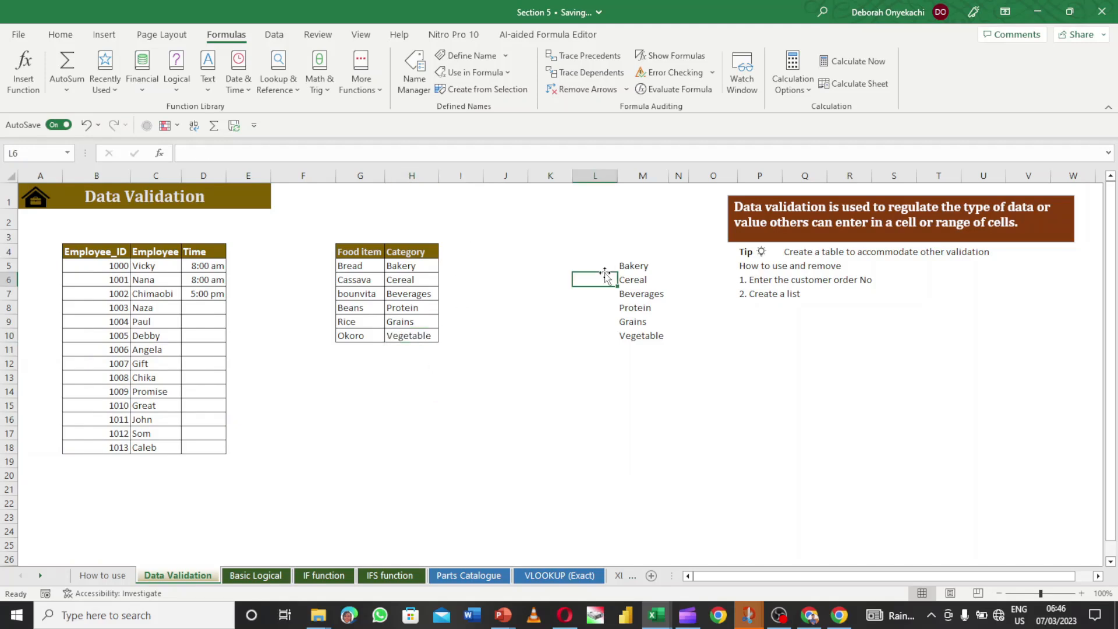
- Begin typing the new food item 'Peps' into G11 below Okoro
{"action": "left_click", "coordinate": [367, 348]}
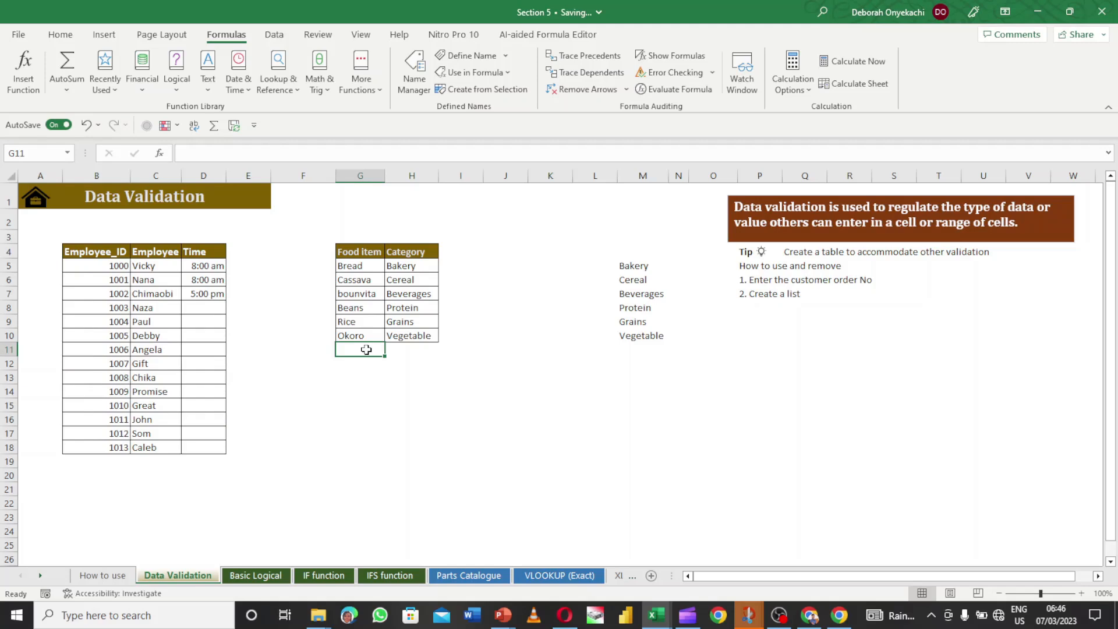
{"action": "type", "text": "Pepsi"}
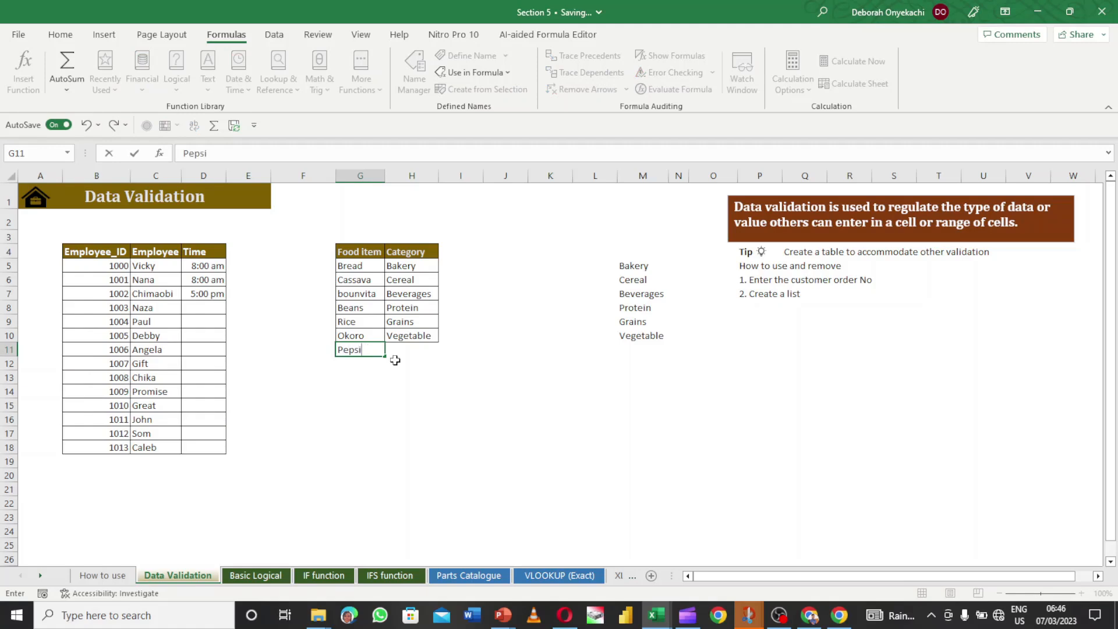
- Commit 'Pepsi' in G11 and select its empty category cell H11
{"action": "key", "text": "Return"}
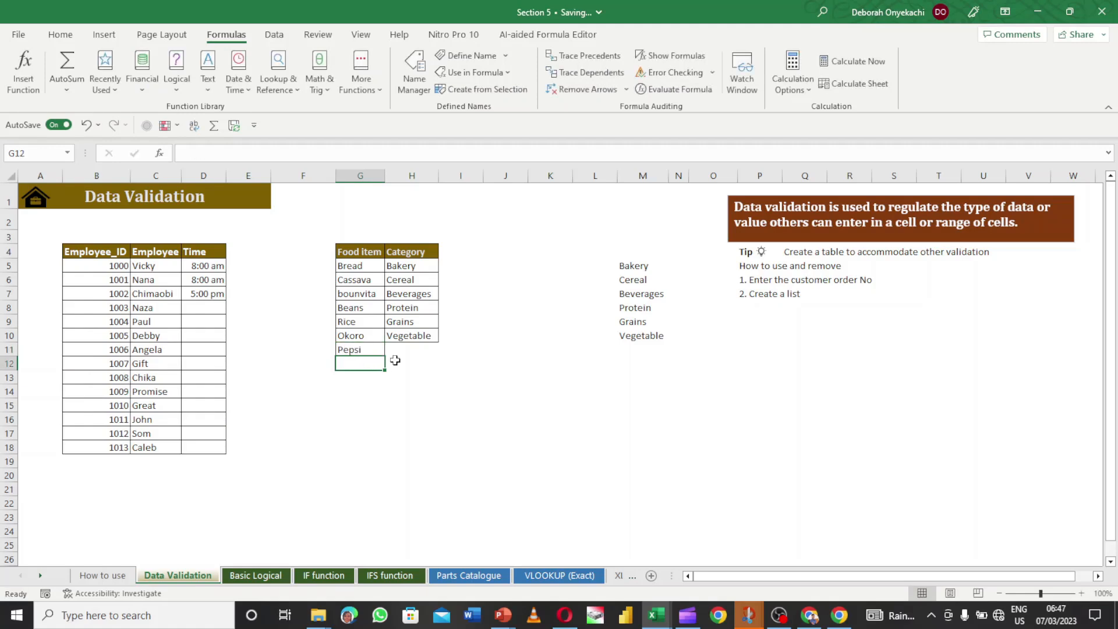
{"action": "left_click", "coordinate": [402, 351]}
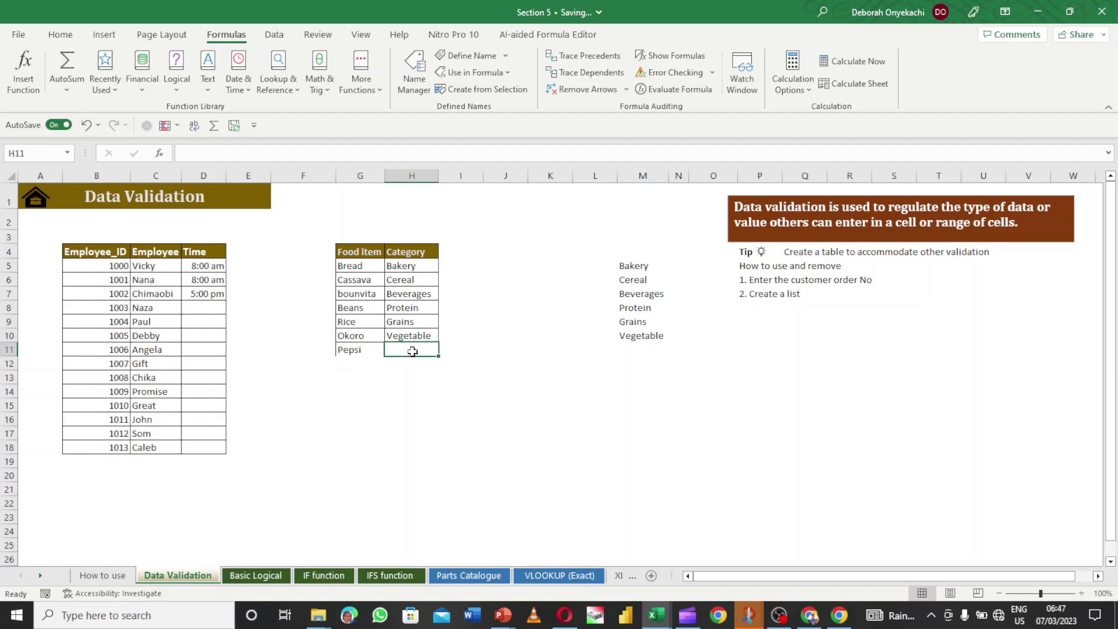
{"action": "left_click", "coordinate": [639, 351]}
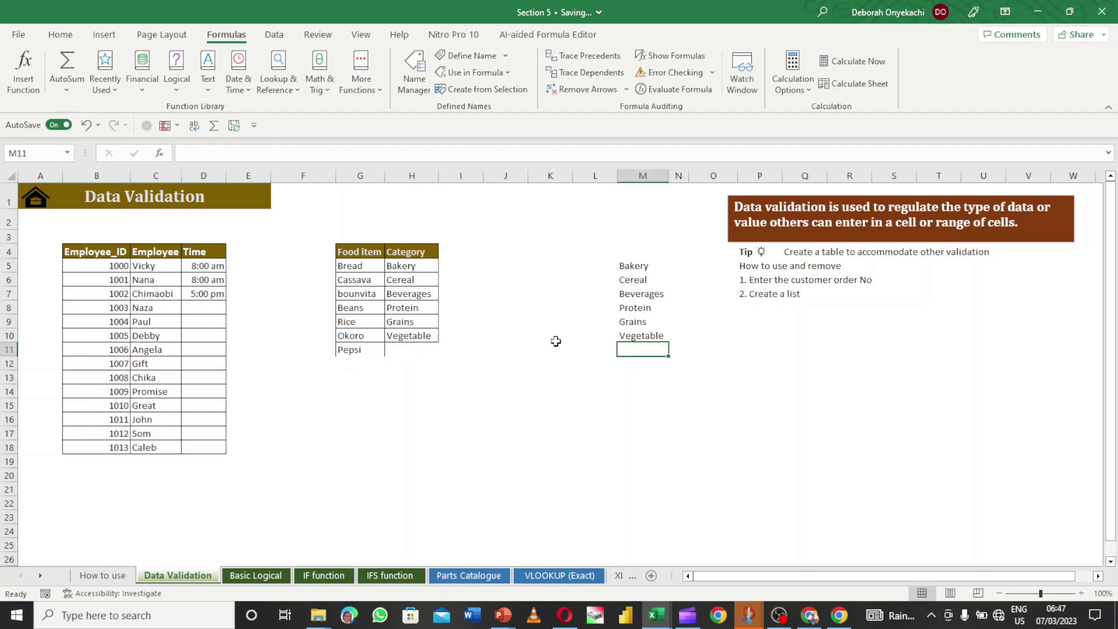
{"action": "left_click", "coordinate": [418, 348]}
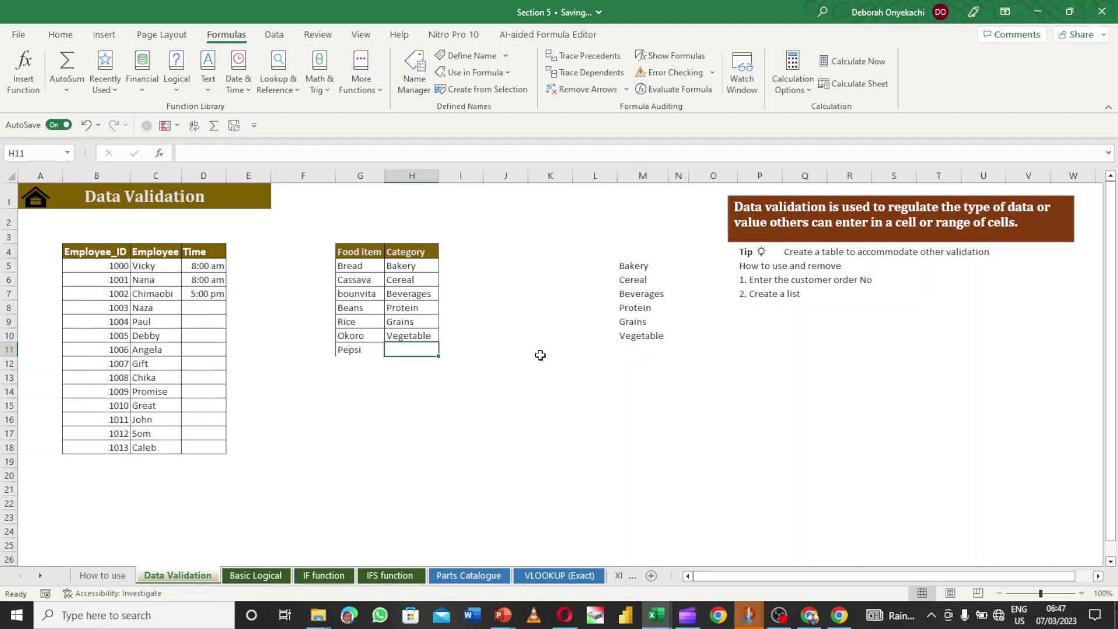
- Check Okoro's H10 category dropdown, keeping Vegetable, then return to H11
{"action": "left_click", "coordinate": [430, 337]}
{"action": "left_click", "coordinate": [445, 337]}
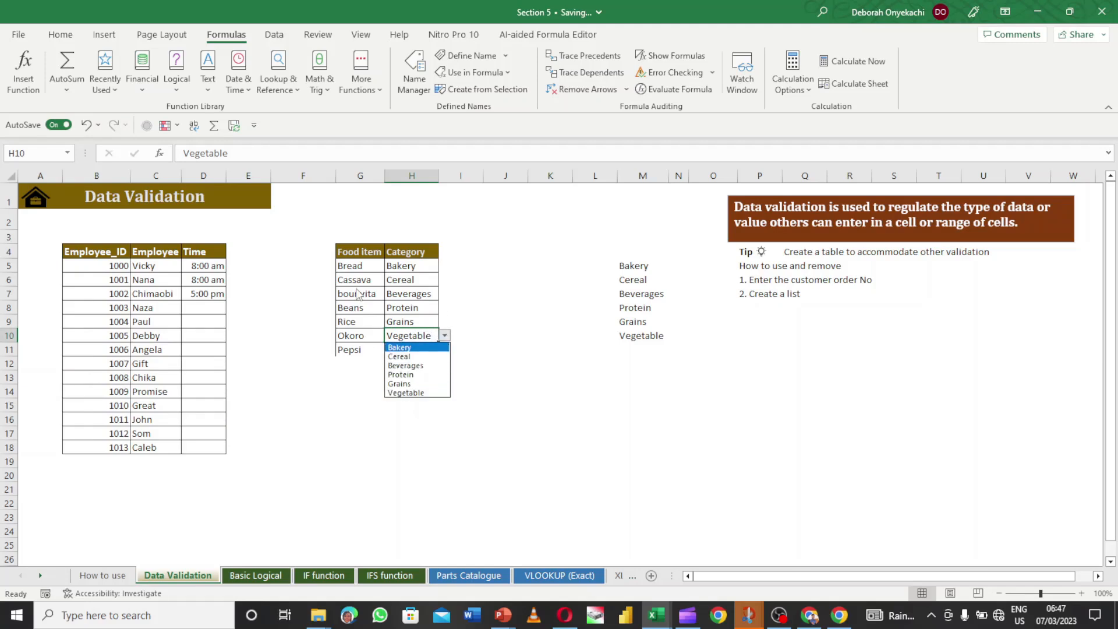
{"action": "left_click", "coordinate": [403, 314]}
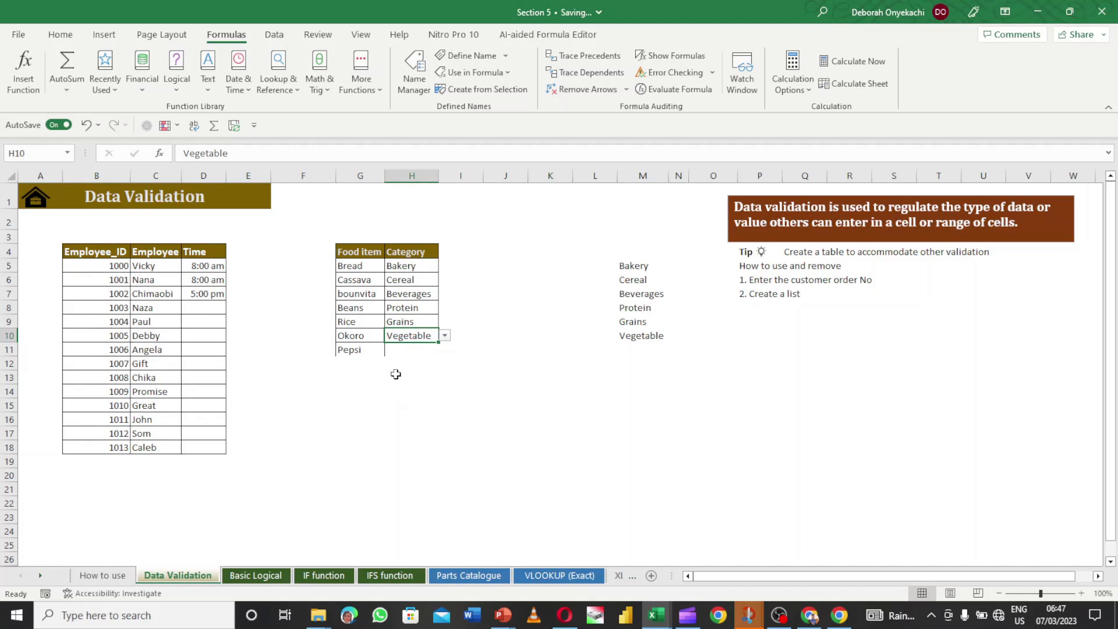
{"action": "left_click", "coordinate": [444, 336]}
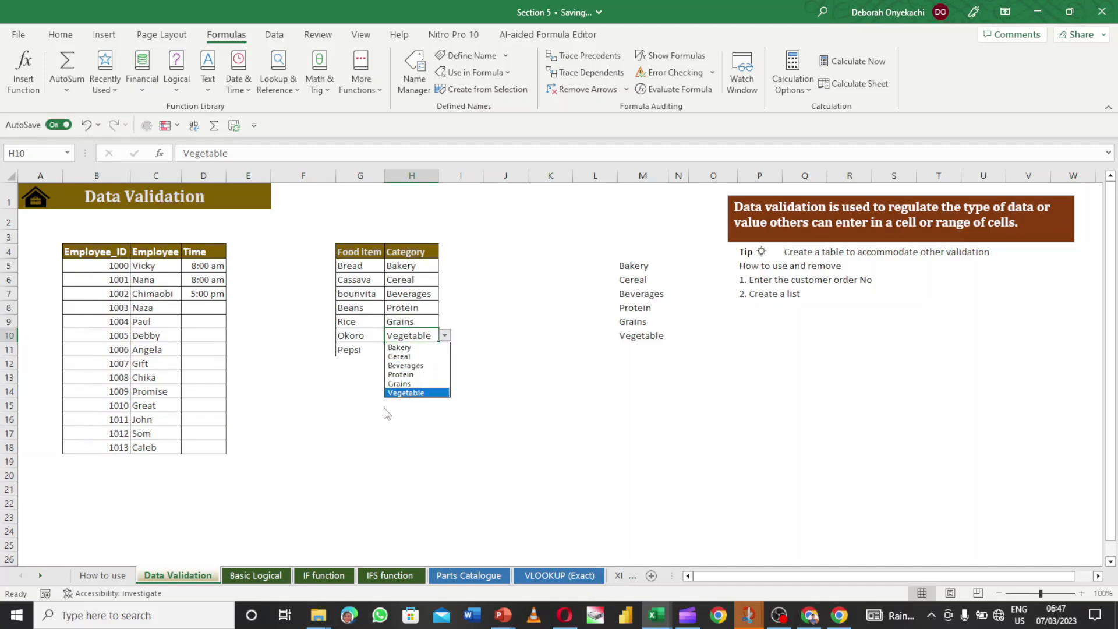
{"action": "left_click", "coordinate": [408, 392]}
{"action": "left_click", "coordinate": [414, 352]}
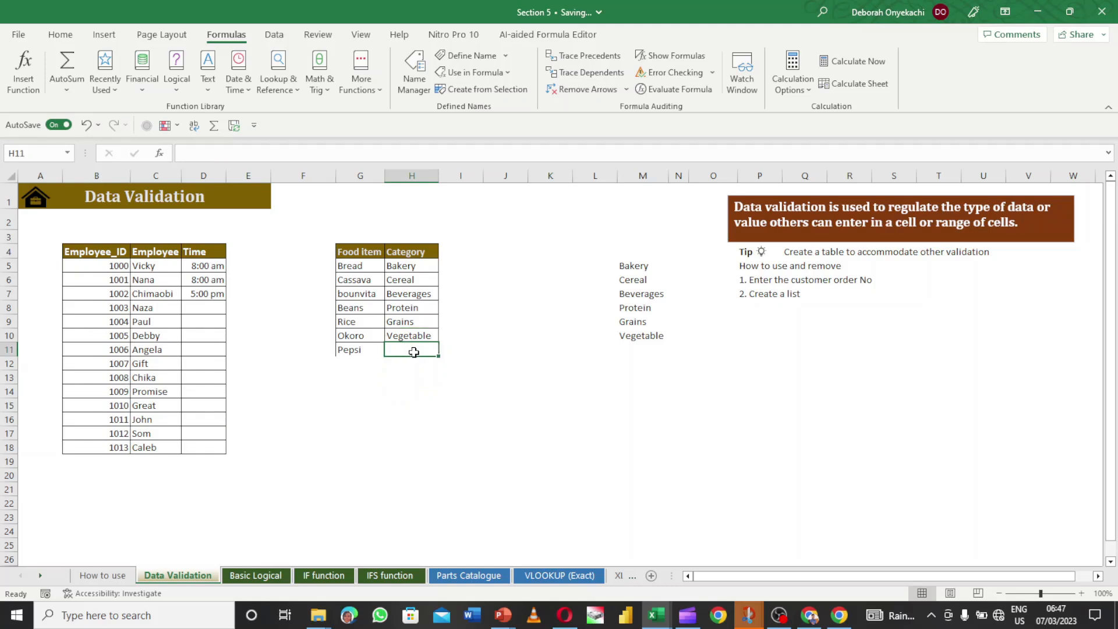
- Enter 'drink' as Pepsi's category in H11
{"action": "type", "text": "dr"}
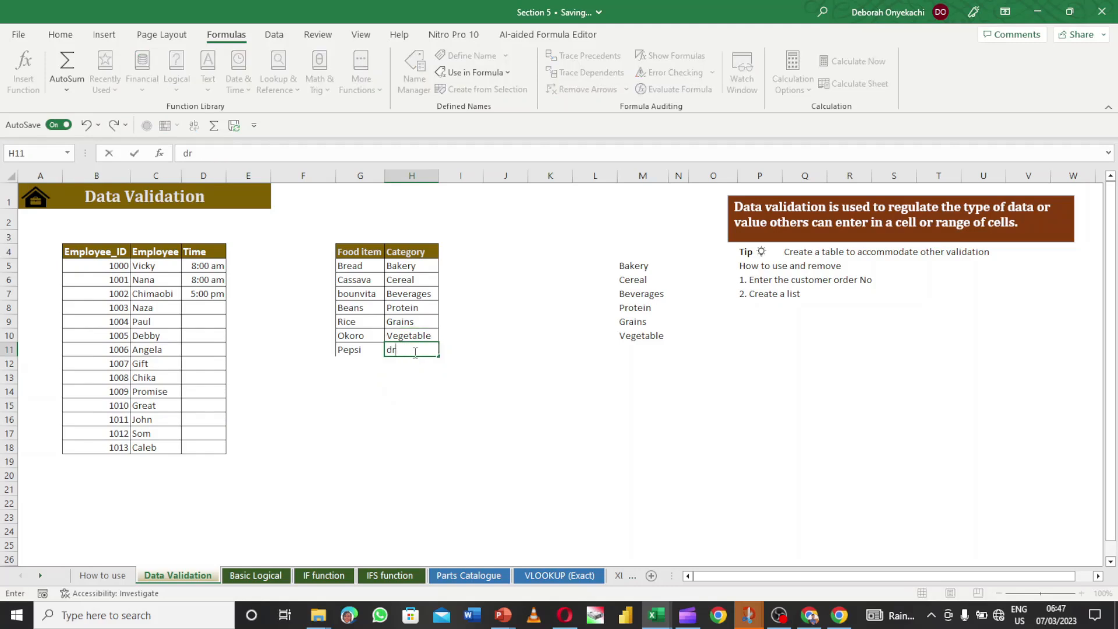
{"action": "type", "text": "ink"}
{"action": "key", "text": "Return"}
{"action": "left_click", "coordinate": [414, 351]}
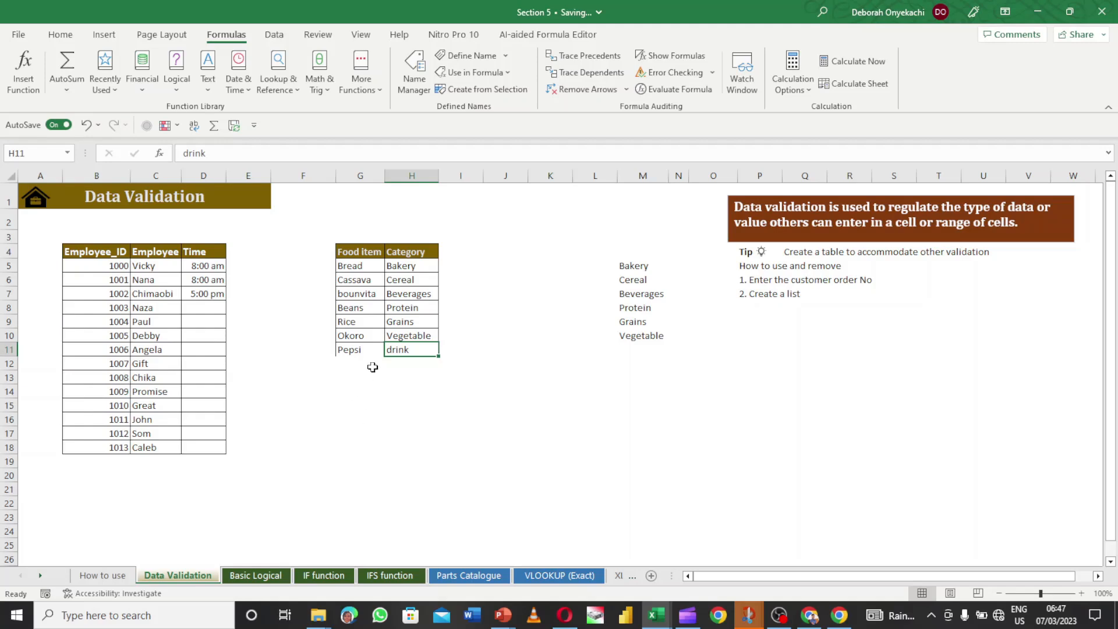
{"action": "left_click", "coordinate": [414, 361]}
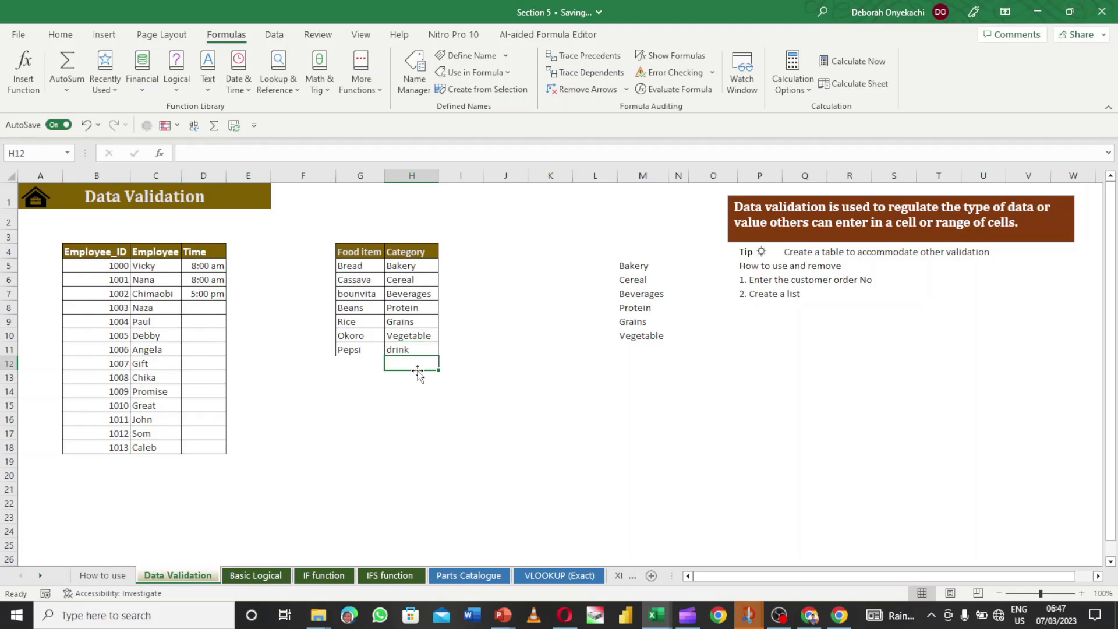
{"action": "left_click", "coordinate": [421, 351]}
{"action": "left_click", "coordinate": [421, 334]}
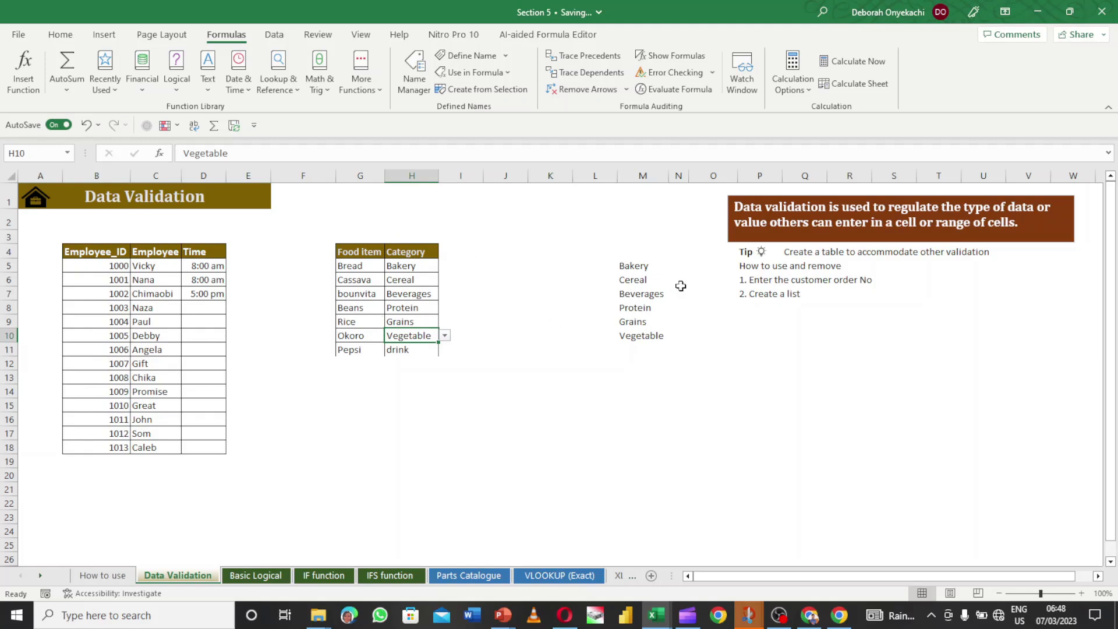
- Add 'Drink' in M11 at the end of the category source list
{"action": "left_click", "coordinate": [647, 278]}
{"action": "left_click", "coordinate": [640, 335]}
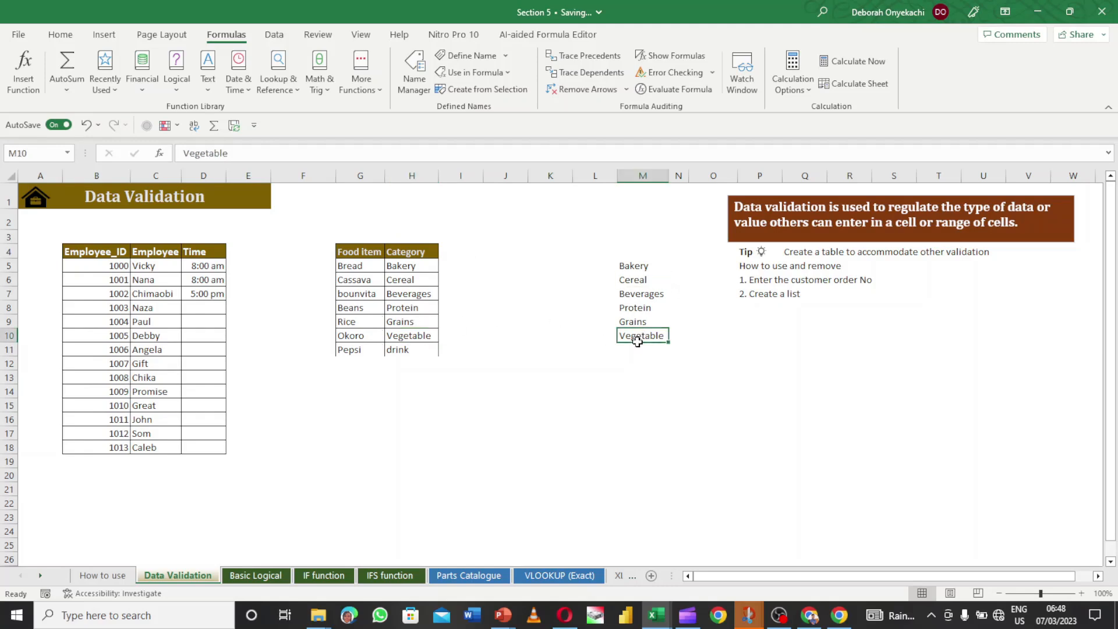
{"action": "left_click", "coordinate": [634, 351]}
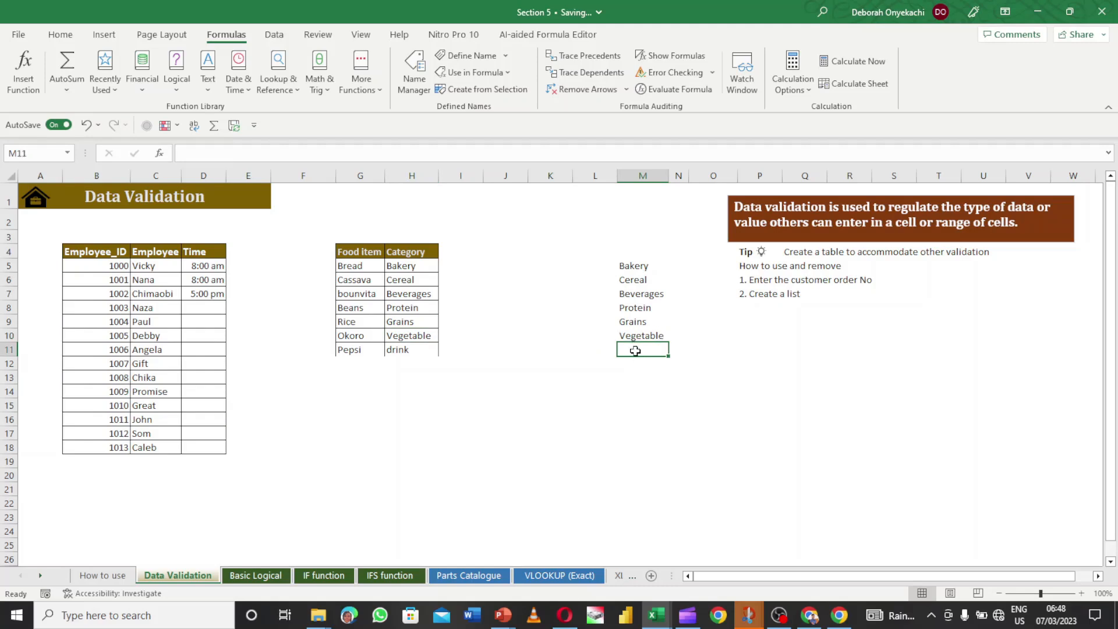
{"action": "type", "text": "Drink"}
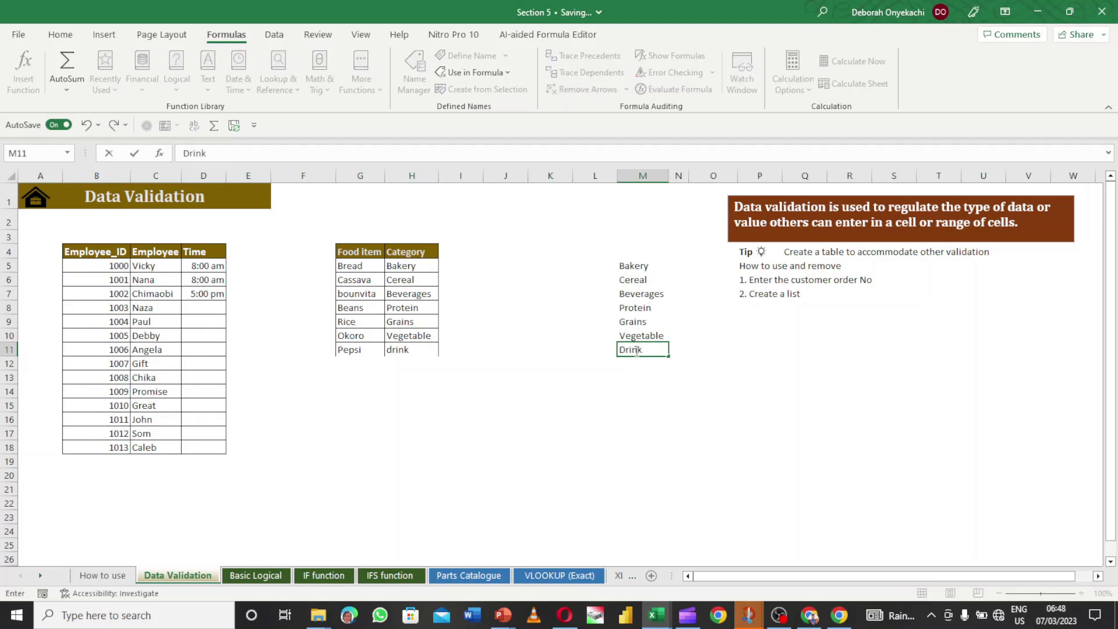
{"action": "key", "text": "Return"}
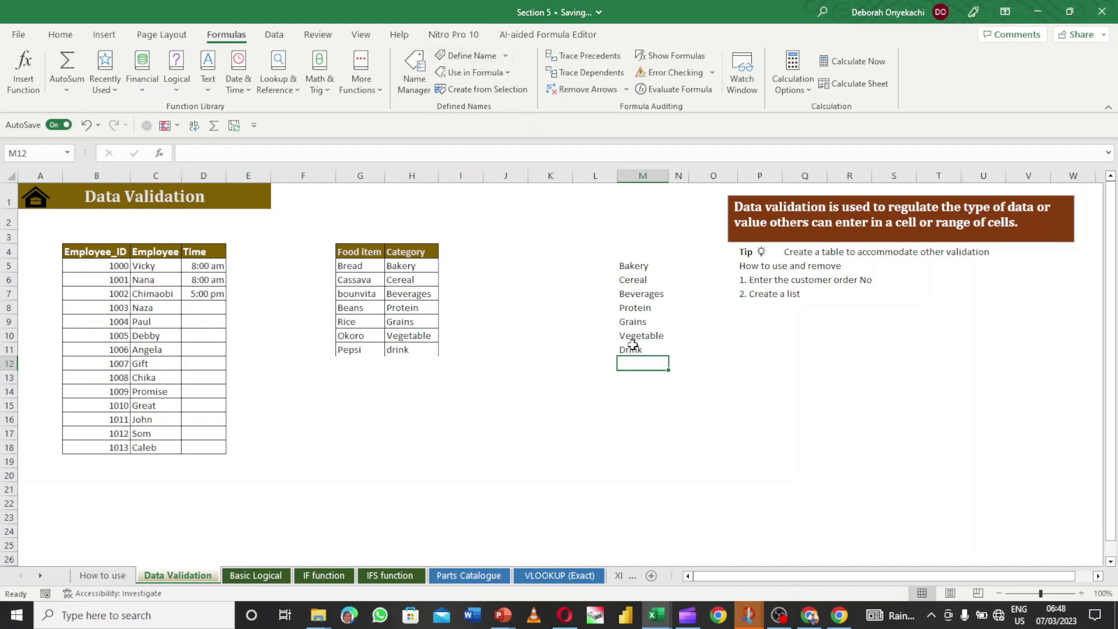
- Change the Category name to refer to ='Data Validation'!$M$5:$M$11 in Name Manager
{"action": "left_click", "coordinate": [422, 78]}
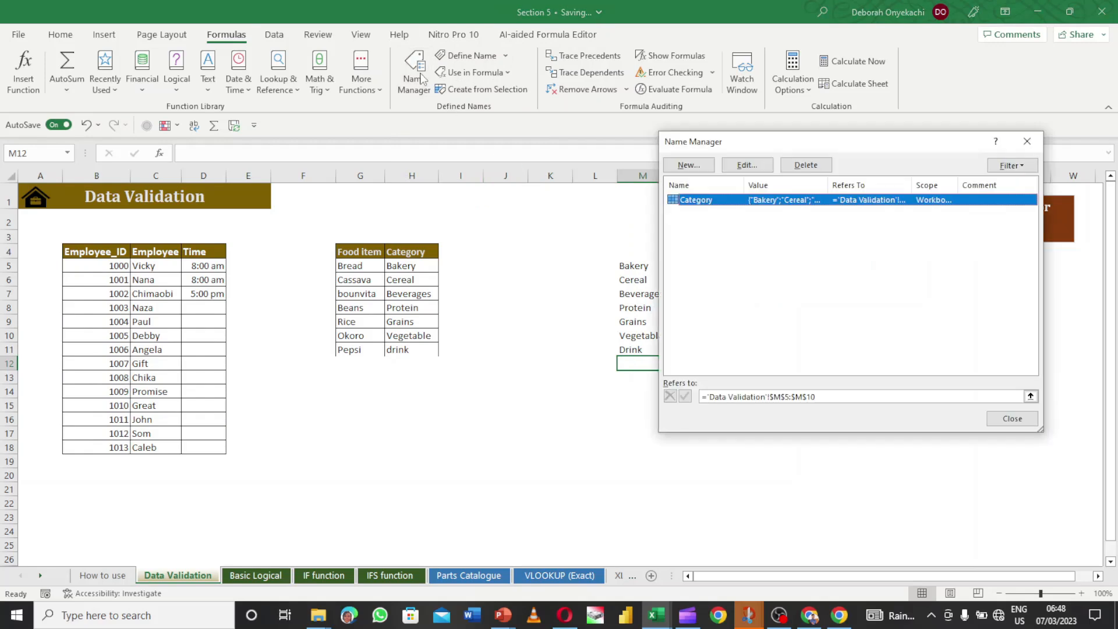
{"action": "left_click", "coordinate": [747, 165]}
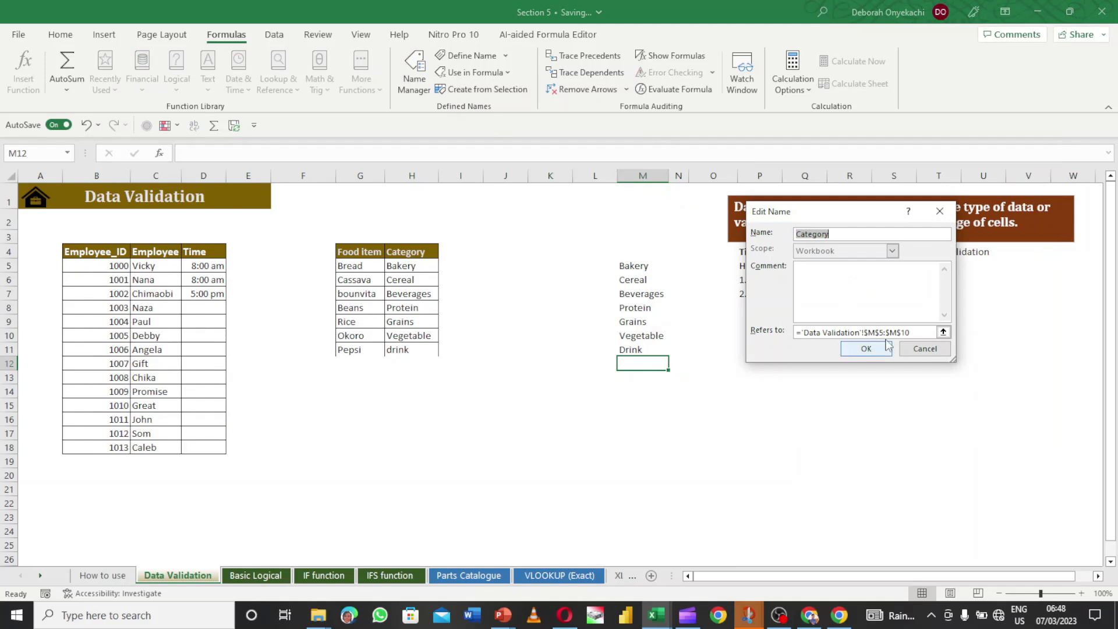
{"action": "left_click", "coordinate": [911, 332]}
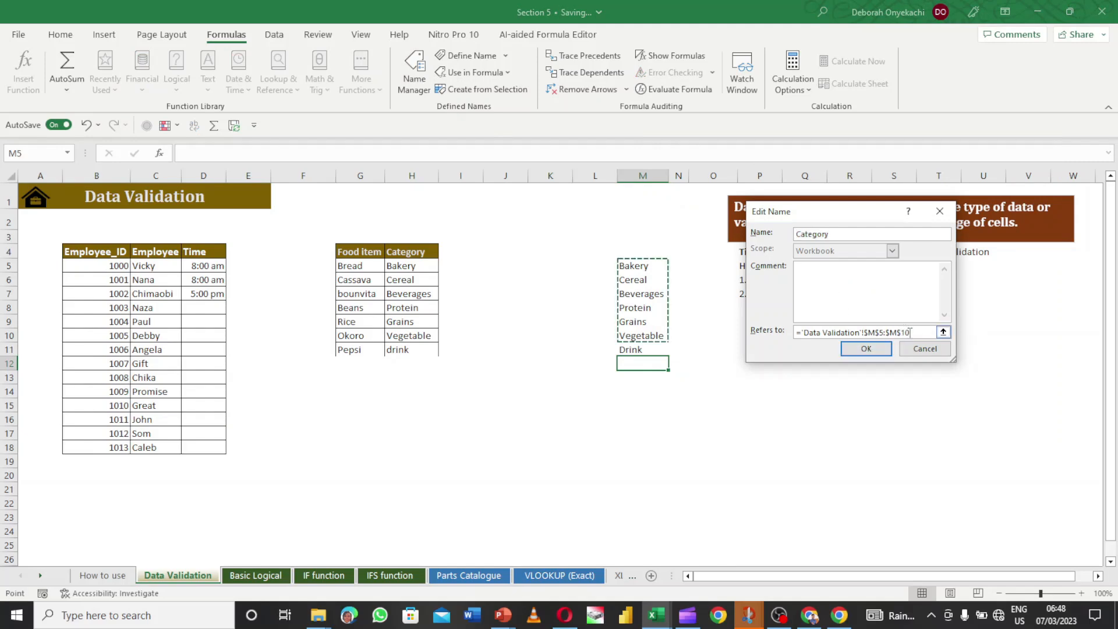
{"action": "key", "text": "BackSpace"}
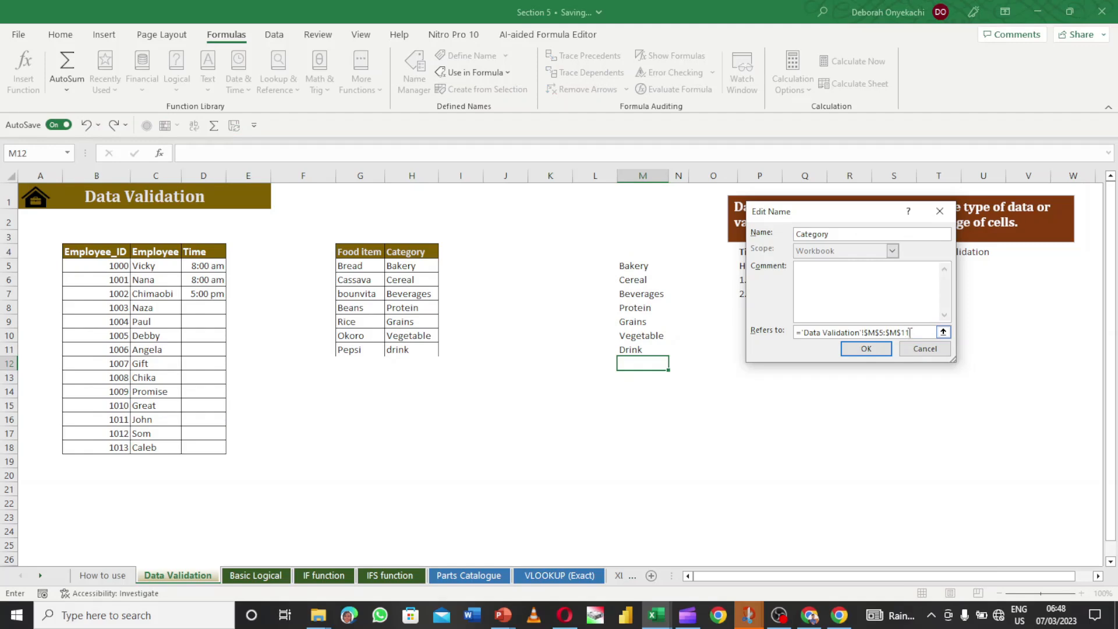
{"action": "type", "text": "1"}
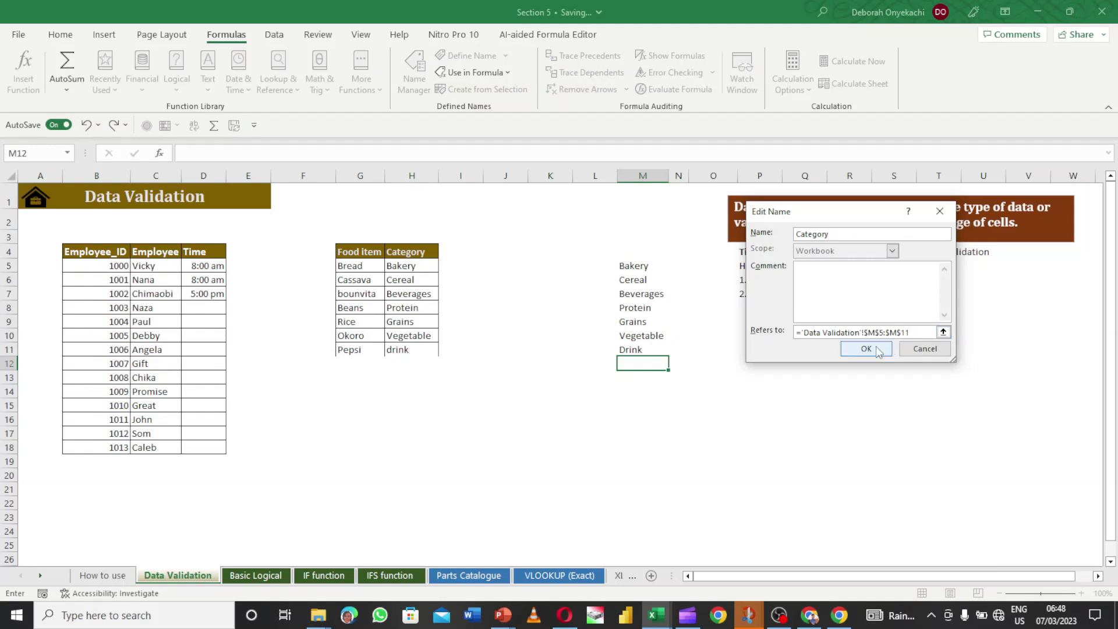
{"action": "left_click", "coordinate": [878, 350]}
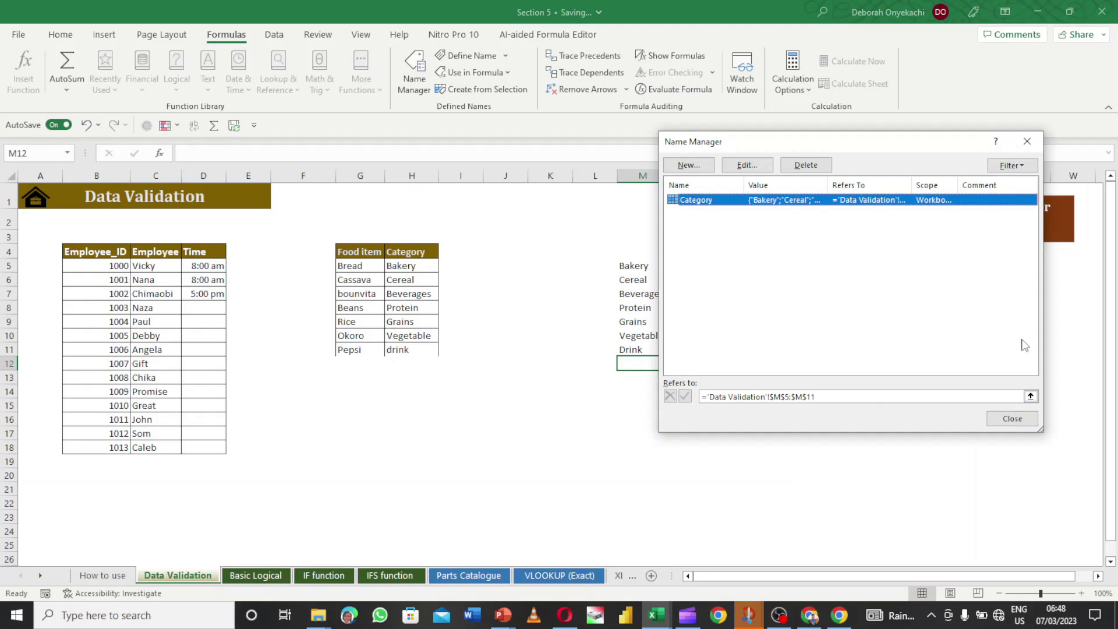
{"action": "left_click", "coordinate": [1012, 419]}
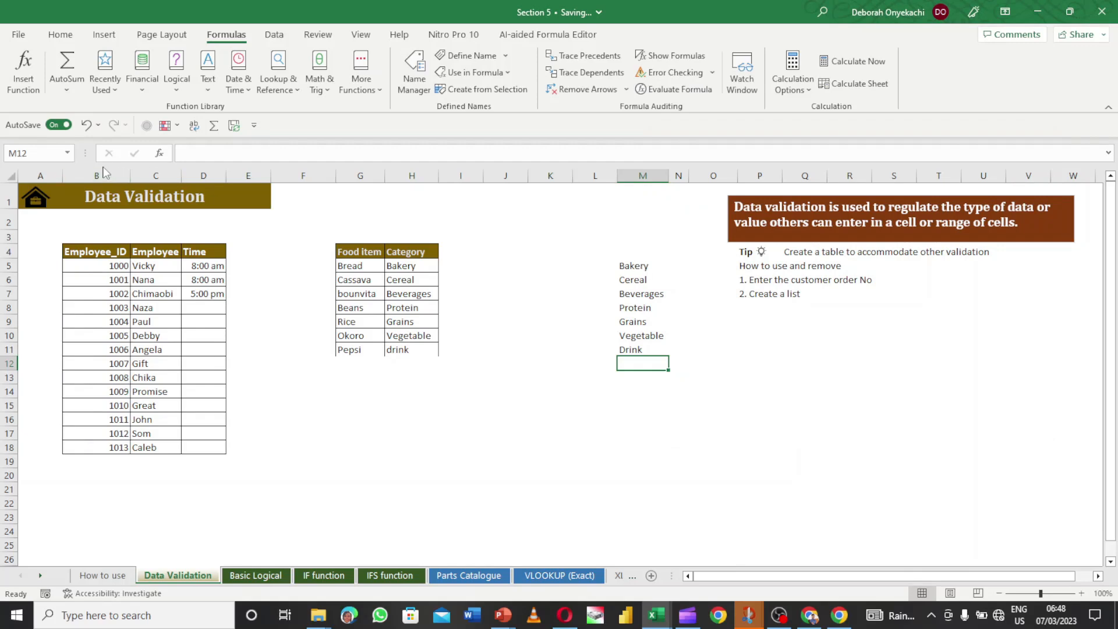
- Jump to the Category range from the Name Box, then test H10's dropdown by picking Drink
{"action": "left_click", "coordinate": [67, 153]}
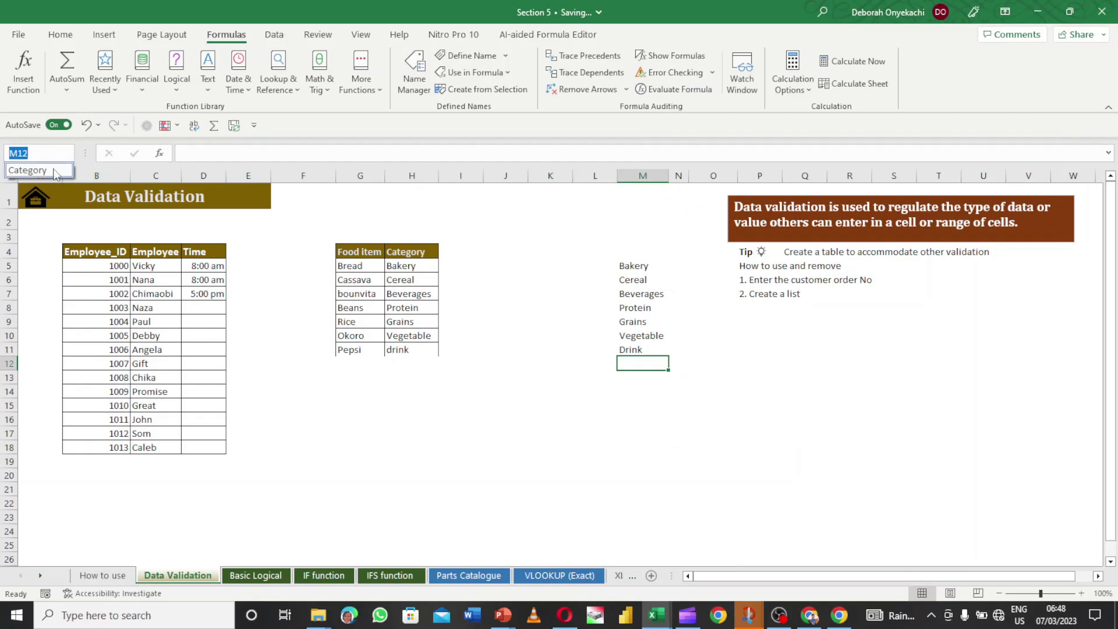
{"action": "left_click", "coordinate": [56, 171]}
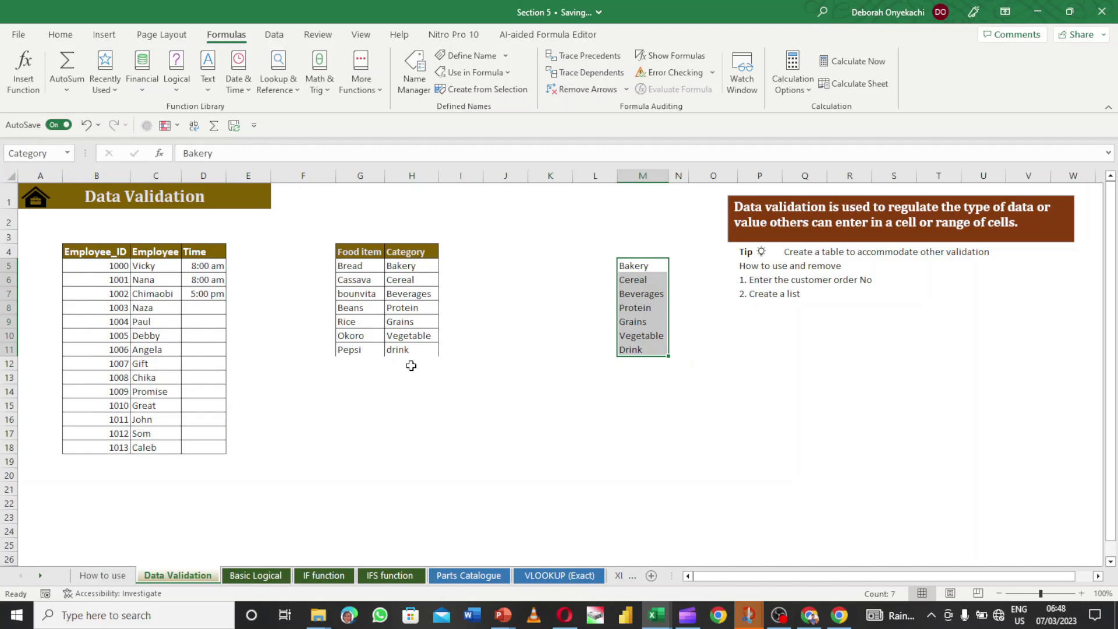
{"action": "left_click", "coordinate": [406, 337]}
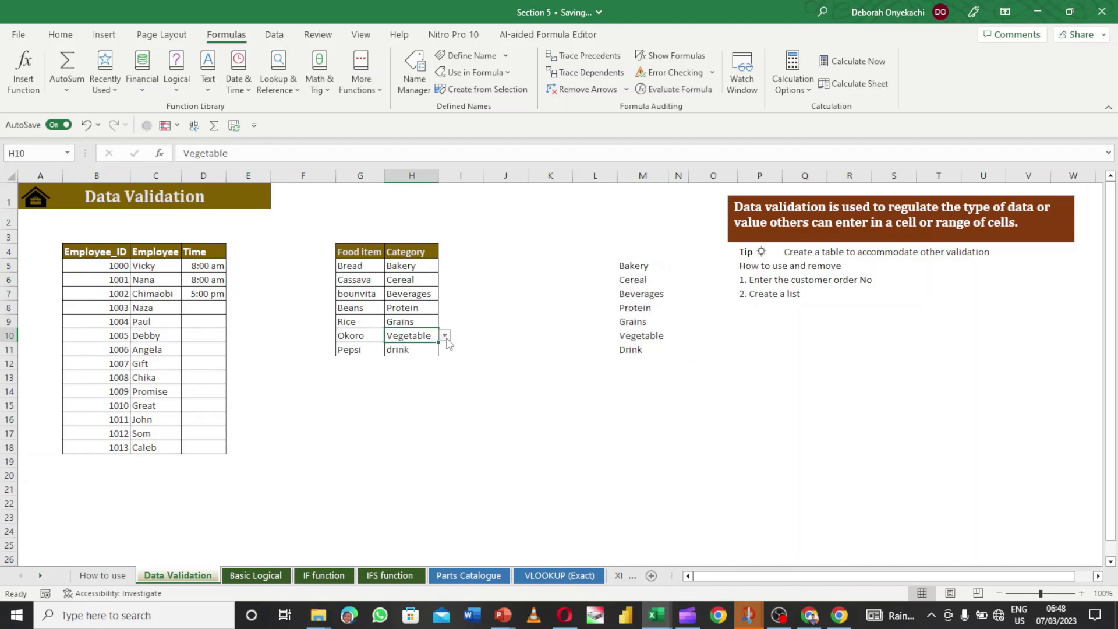
{"action": "left_click", "coordinate": [445, 336]}
{"action": "left_click", "coordinate": [428, 403]}
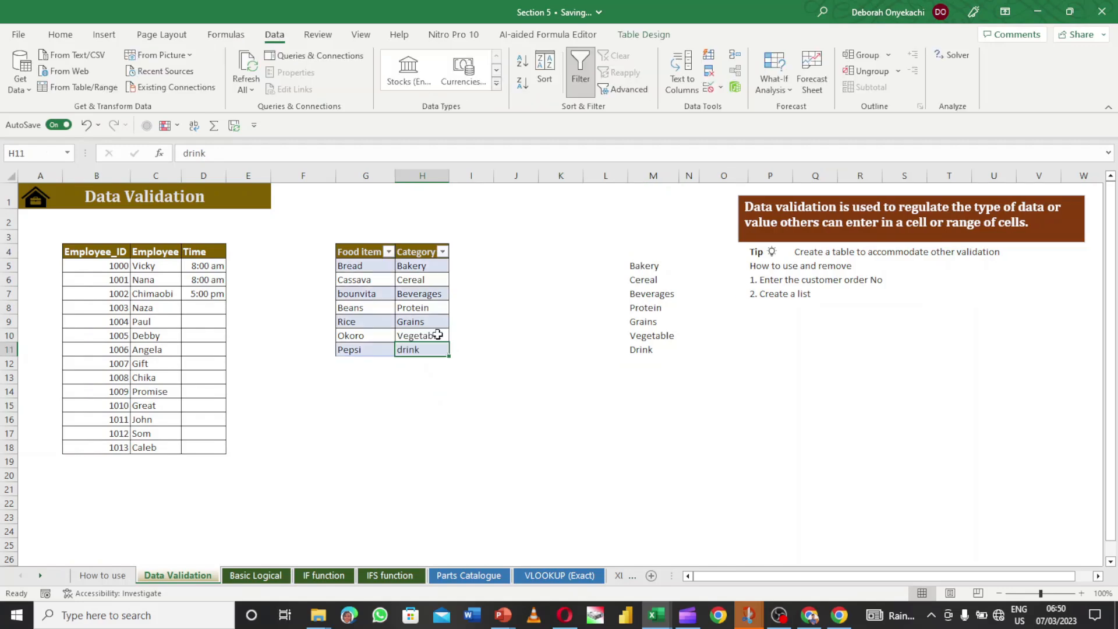
{"action": "left_click", "coordinate": [437, 335]}
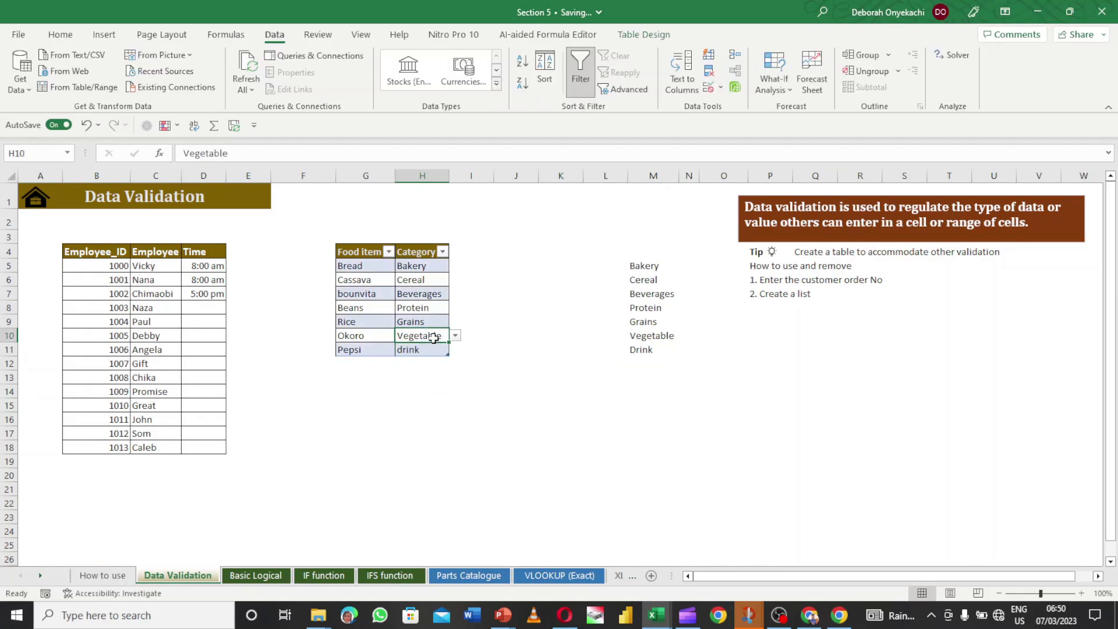
{"action": "left_click", "coordinate": [434, 347]}
{"action": "left_click", "coordinate": [435, 335]}
- Paste only H10's validation rule onto H11, then choose Drink from H11's dropdown
{"action": "key", "text": "ctrl+c"}
{"action": "left_click", "coordinate": [434, 348]}
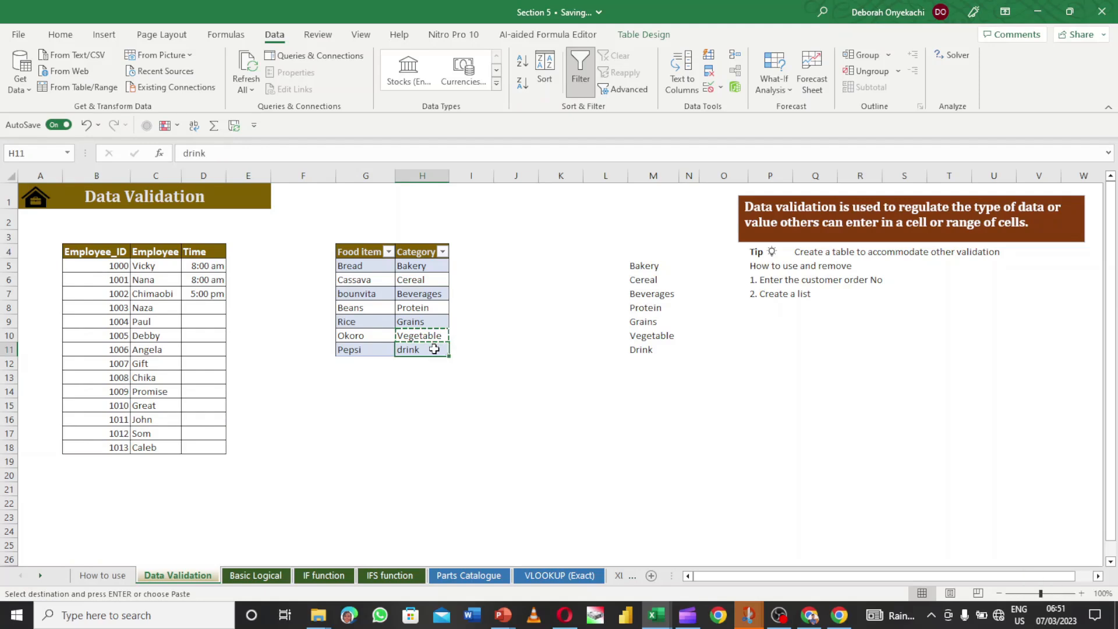
{"action": "key", "text": "ctrl+alt+v"}
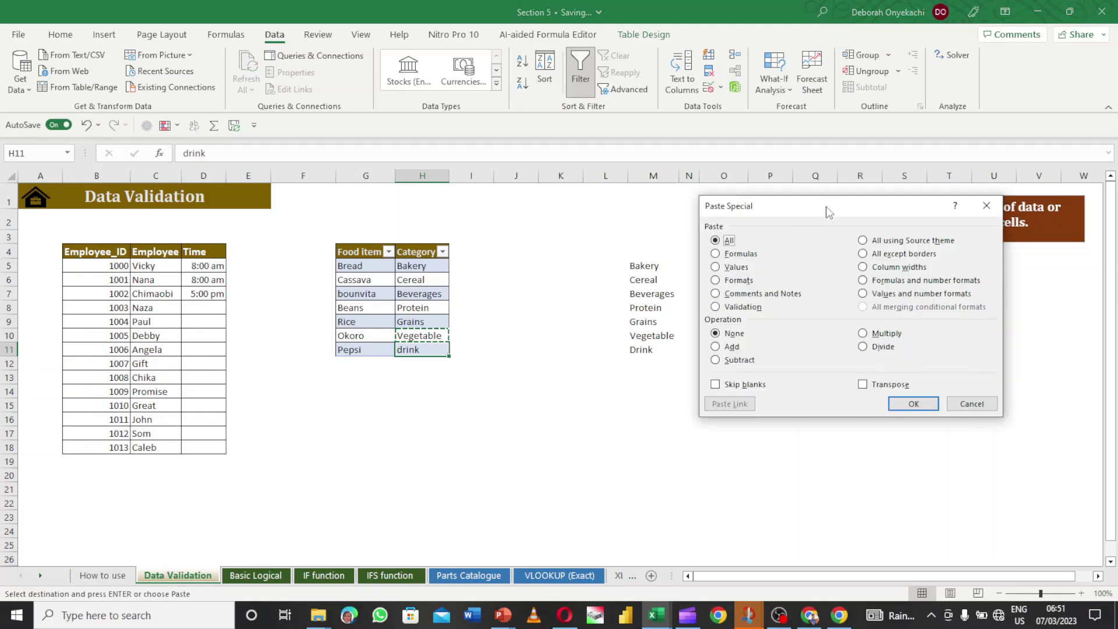
{"action": "left_click", "coordinate": [716, 309]}
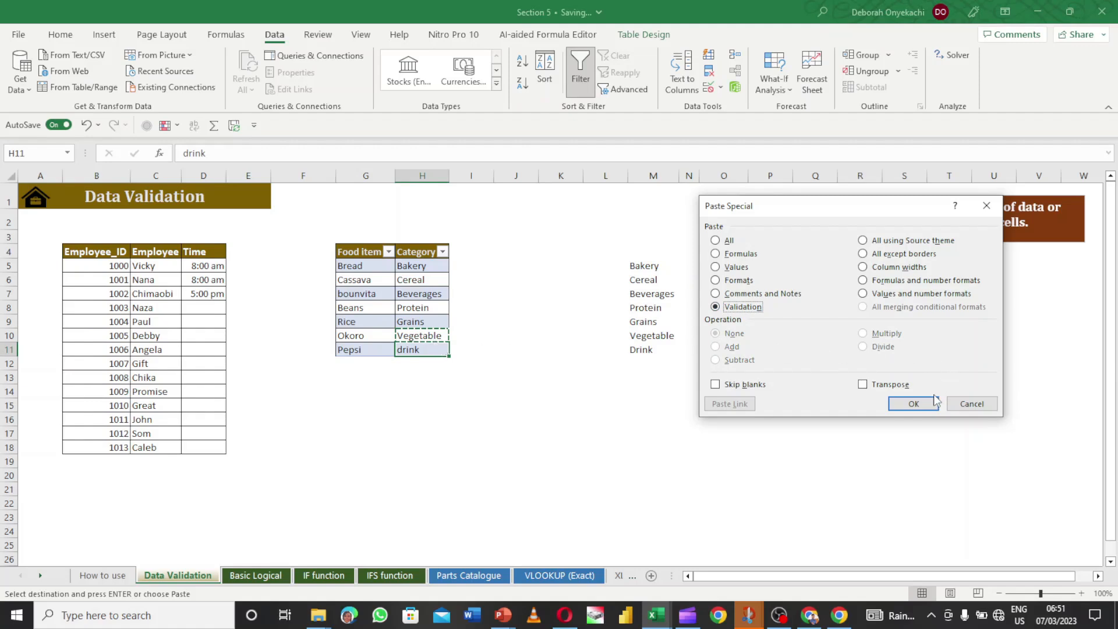
{"action": "left_click", "coordinate": [914, 404]}
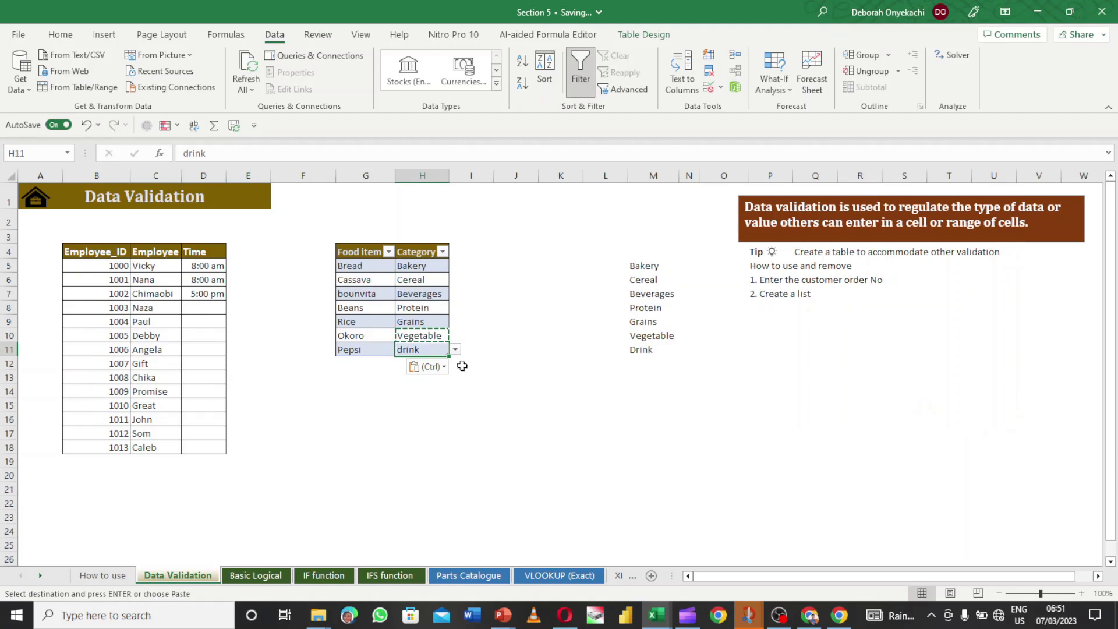
{"action": "left_click", "coordinate": [455, 350]}
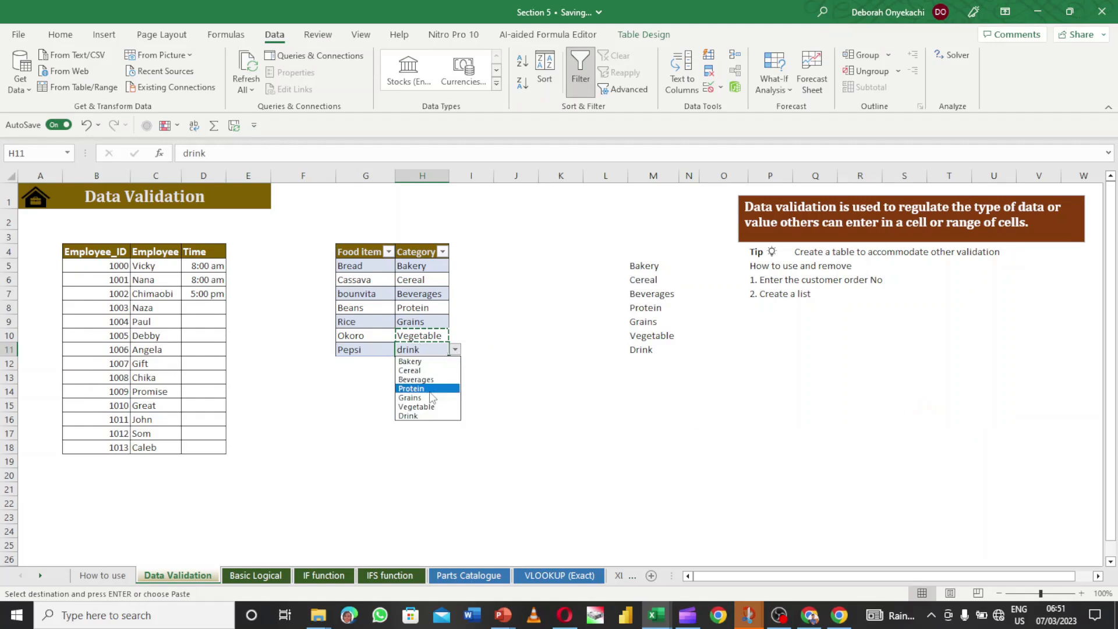
{"action": "left_click", "coordinate": [424, 416]}
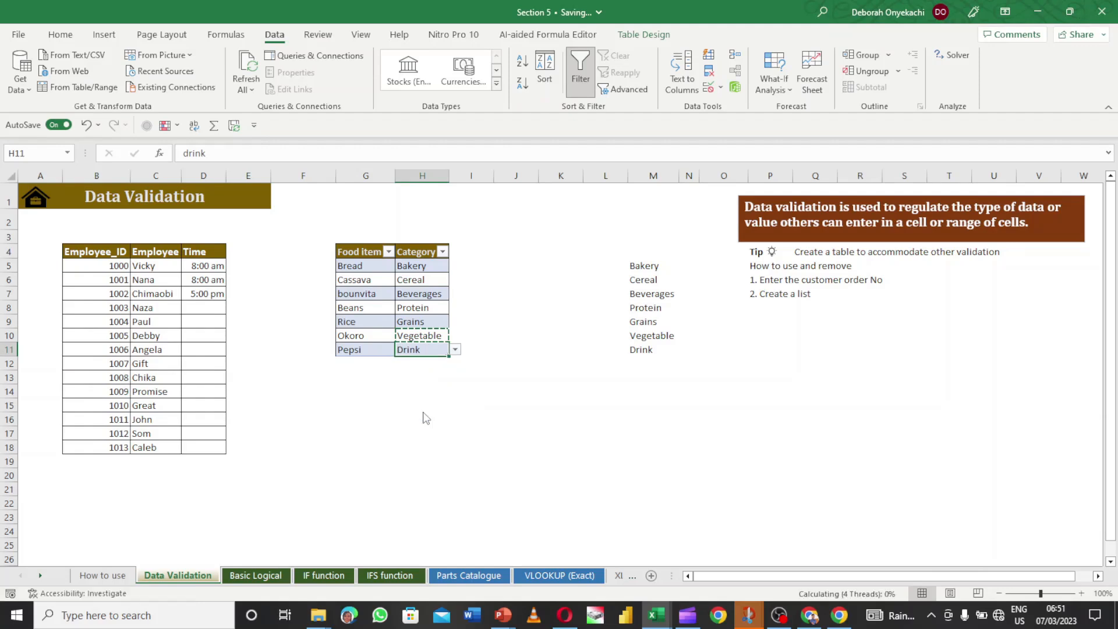
- Enter 'Chi vita' as a new food item in G12
{"action": "left_click", "coordinate": [349, 368]}
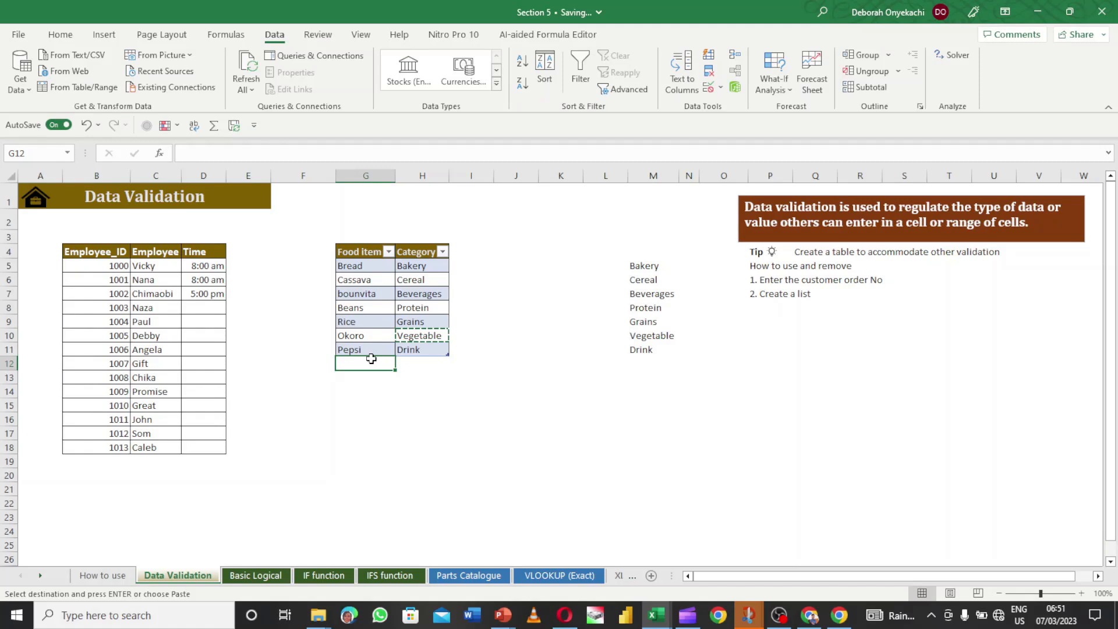
{"action": "type", "text": "Chi vit"}
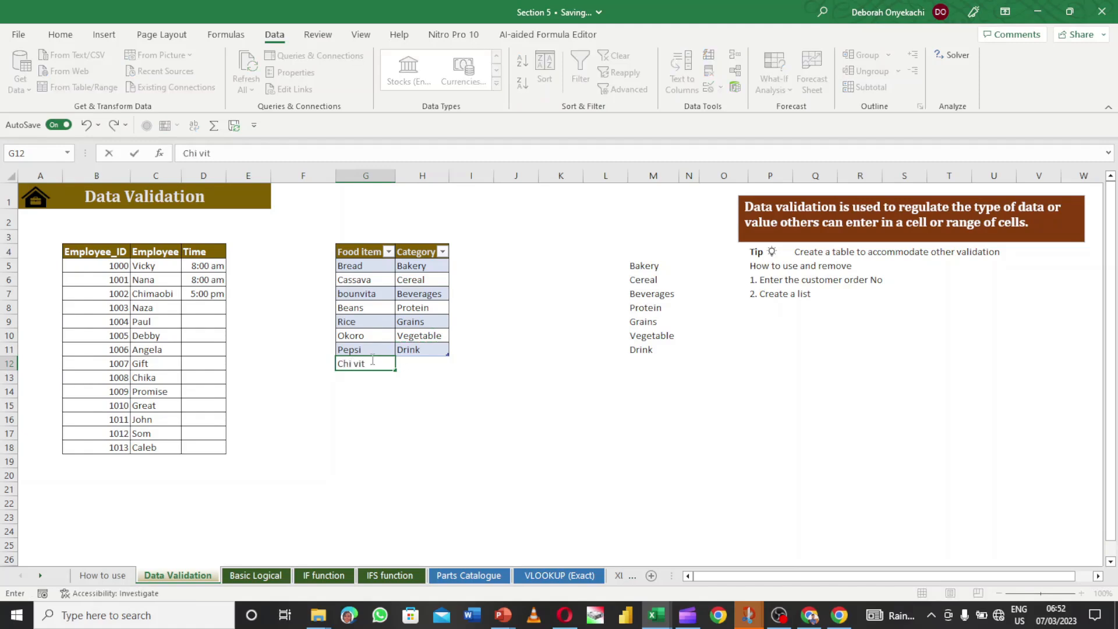
{"action": "key", "text": "Return"}
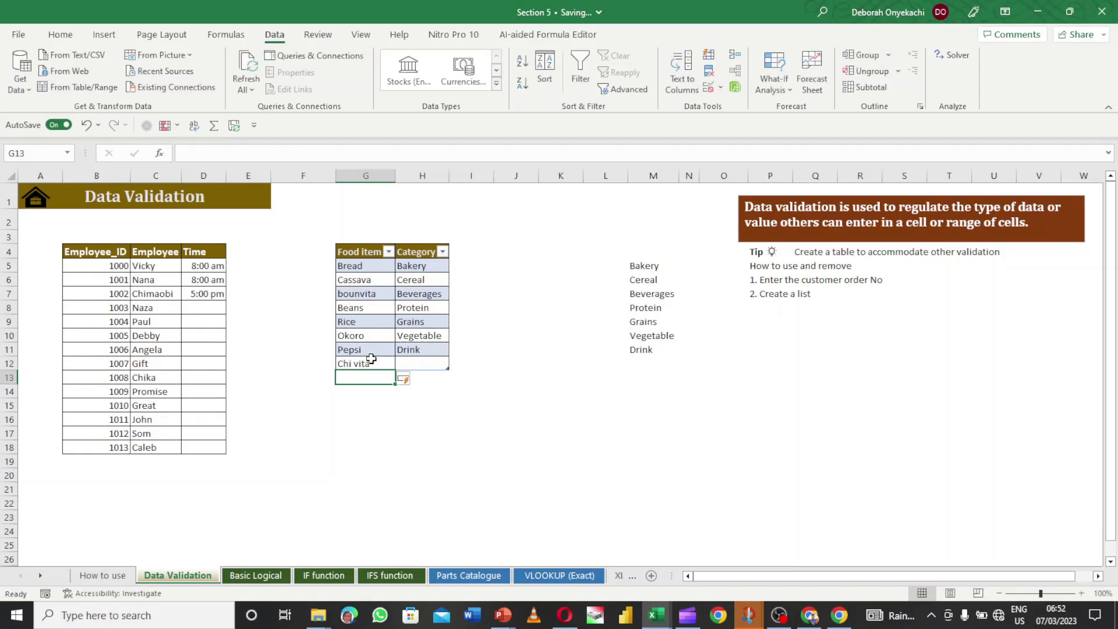
- Set Chi vita's category in H12 to Drink from its dropdown
{"action": "left_click", "coordinate": [423, 364]}
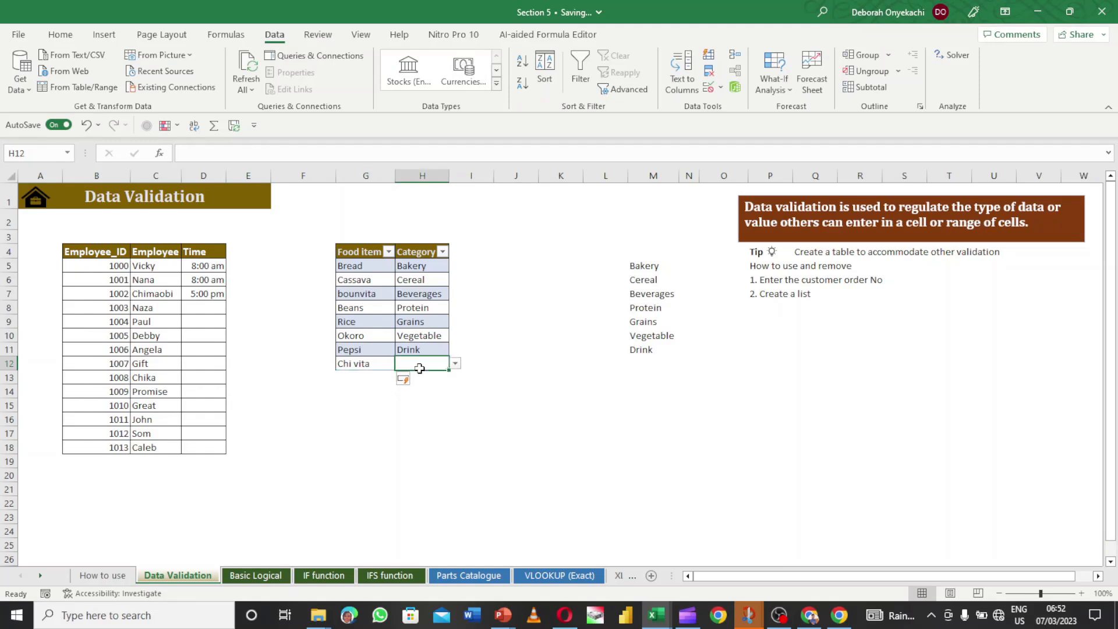
{"action": "left_click", "coordinate": [455, 364]}
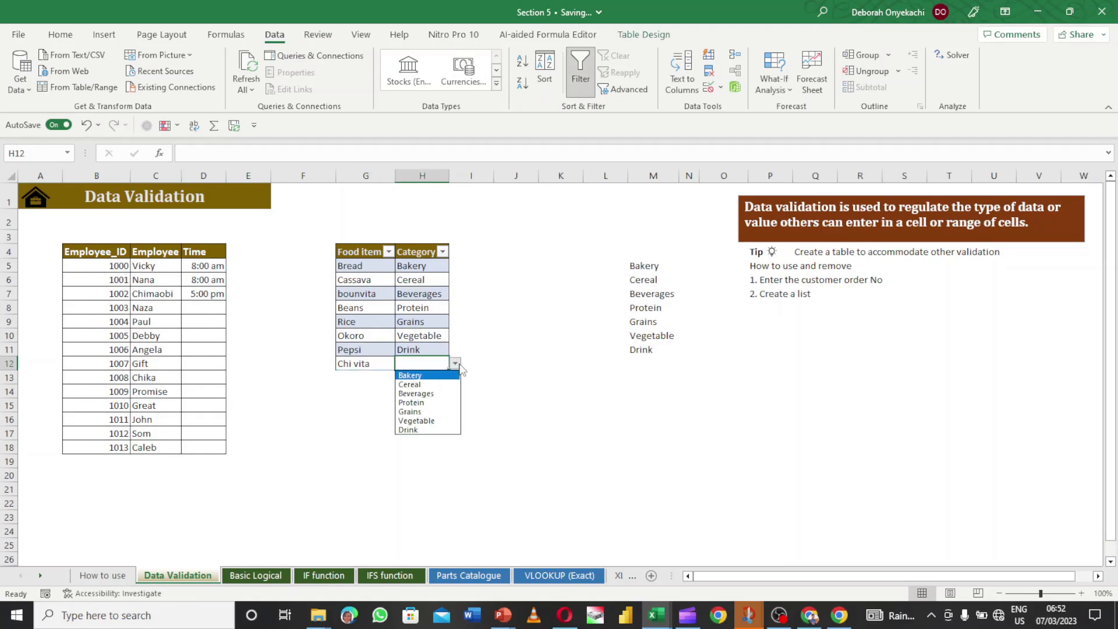
{"action": "left_click", "coordinate": [430, 431]}
{"action": "left_click", "coordinate": [481, 376]}
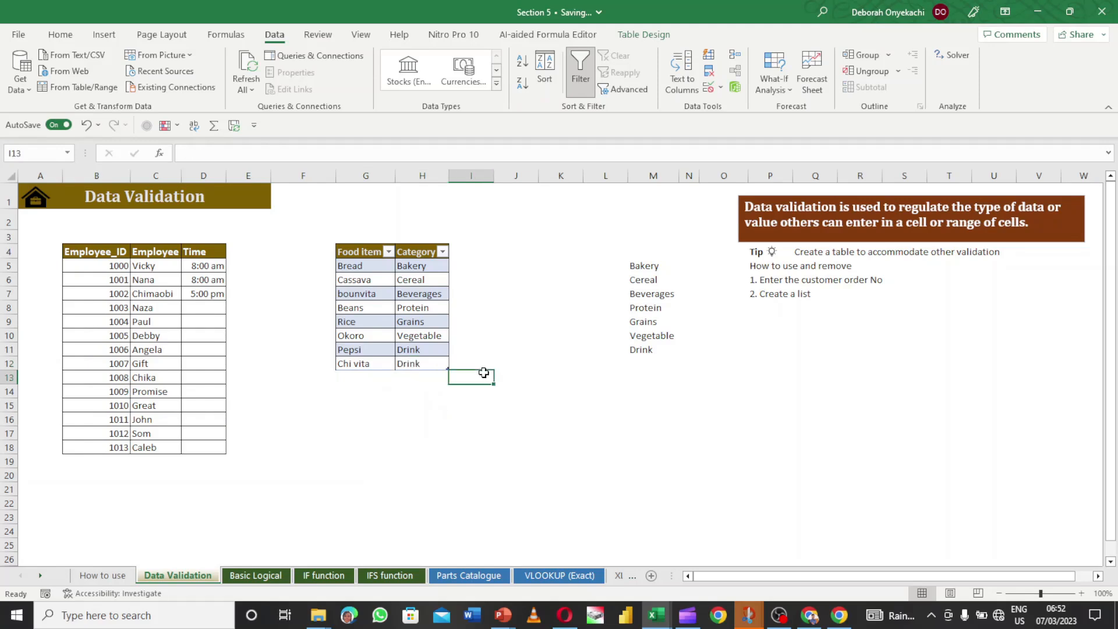
{"action": "left_click", "coordinate": [499, 291]}
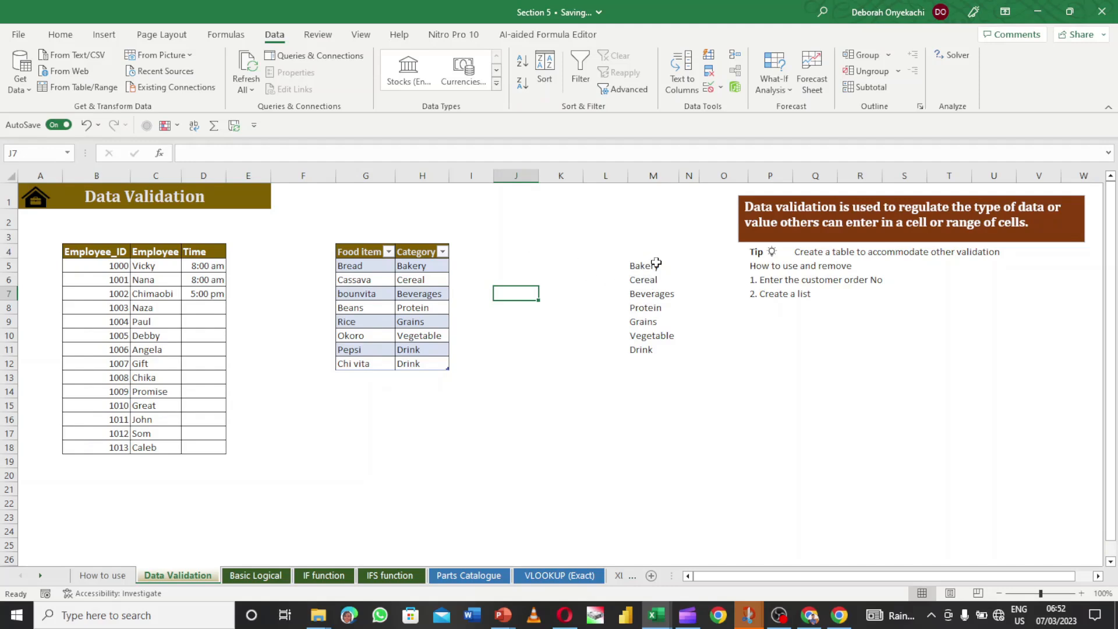
{"action": "left_click", "coordinate": [646, 359]}
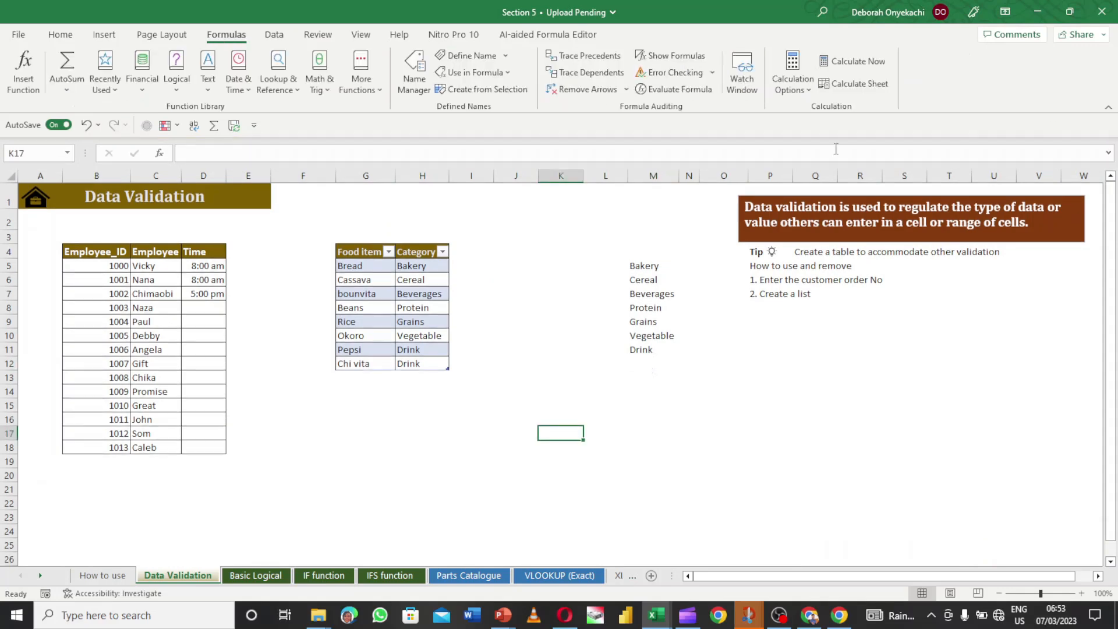
{"action": "left_click", "coordinate": [243, 262]}
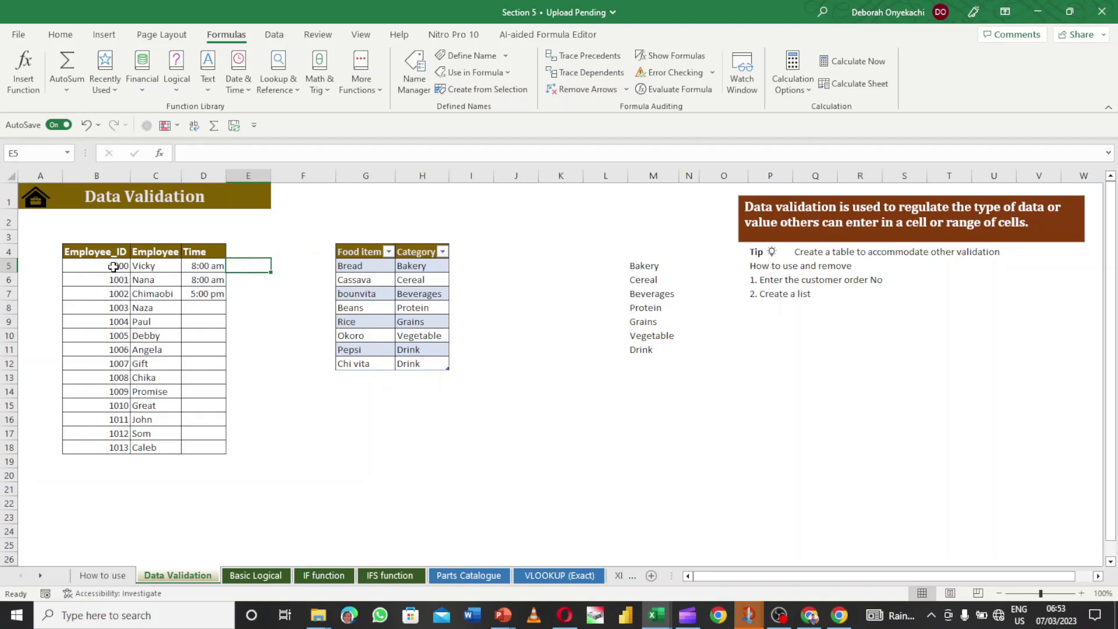
{"action": "left_click_drag", "start_coordinate": [113, 267], "coordinate": [98, 443]}
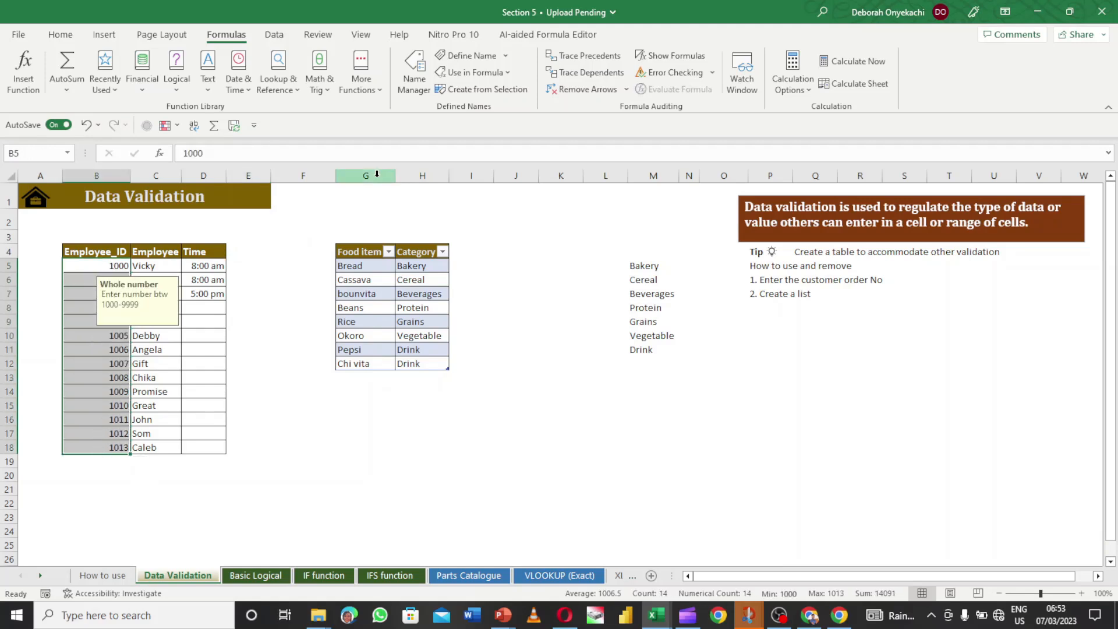
{"action": "left_click", "coordinate": [275, 41]}
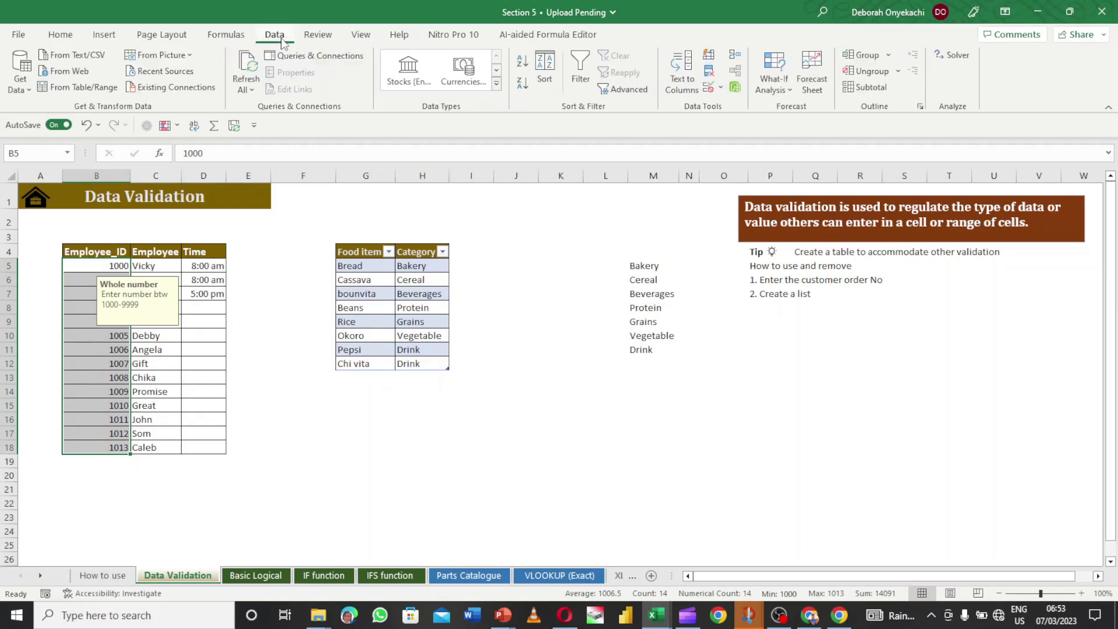
{"action": "left_click", "coordinate": [720, 88]}
{"action": "left_click", "coordinate": [737, 111]}
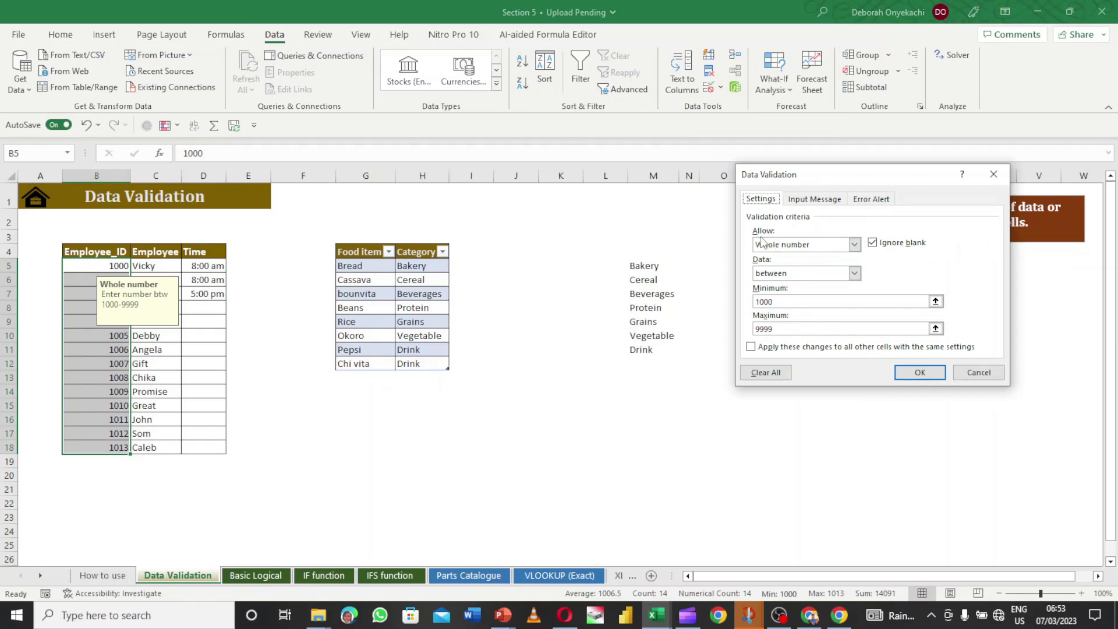
{"action": "left_click", "coordinate": [854, 246]}
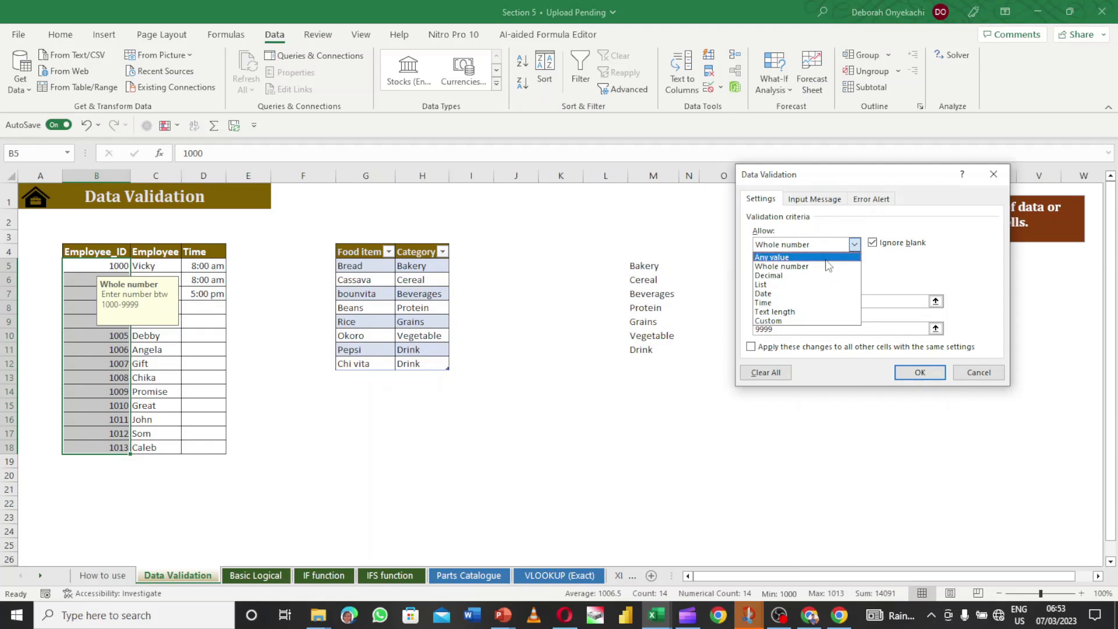
{"action": "left_click", "coordinate": [828, 258]}
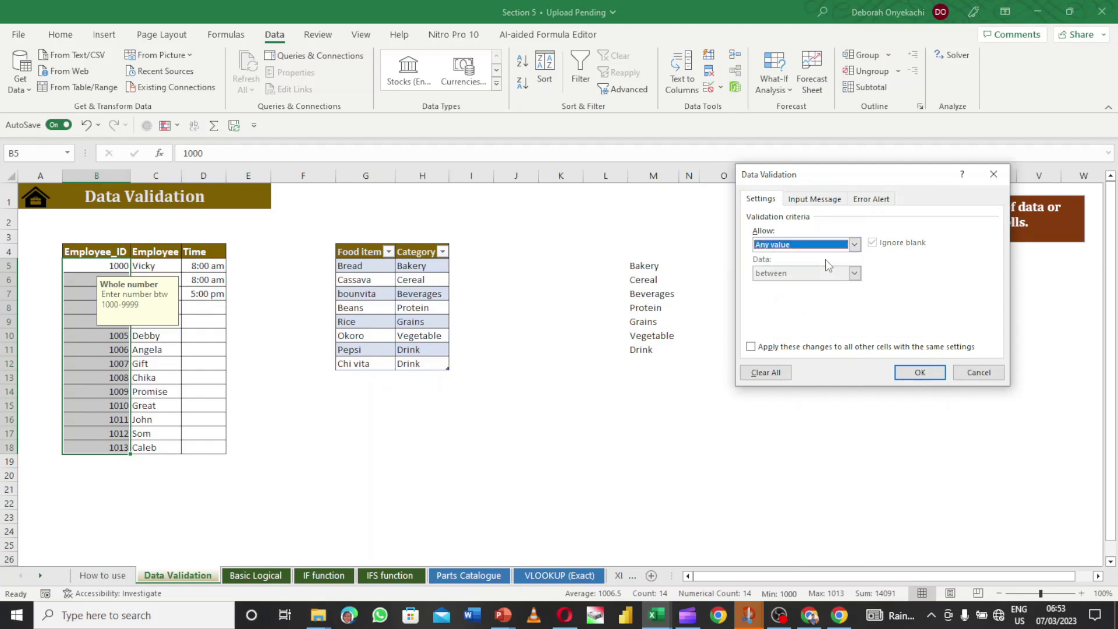
{"action": "left_click", "coordinate": [751, 348]}
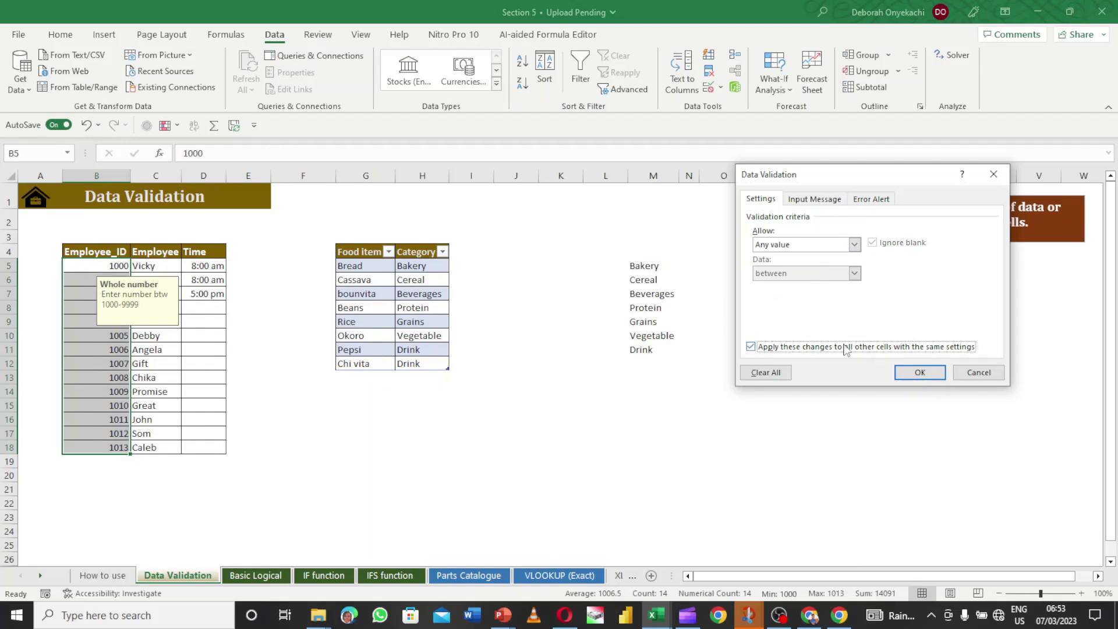
{"action": "left_click", "coordinate": [918, 373]}
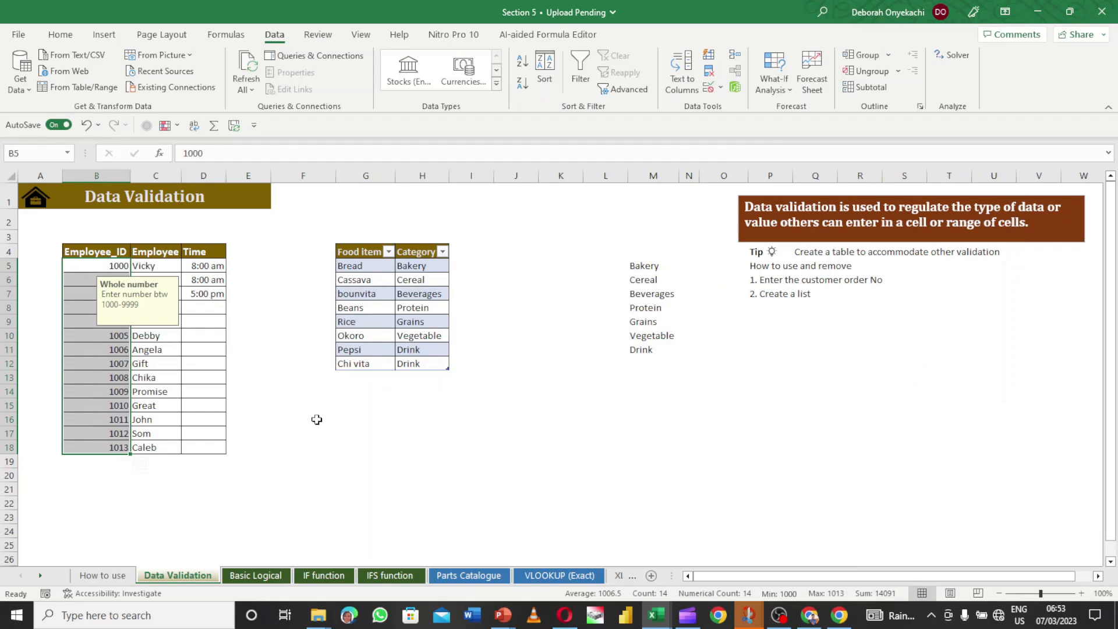
{"action": "left_click", "coordinate": [247, 381]}
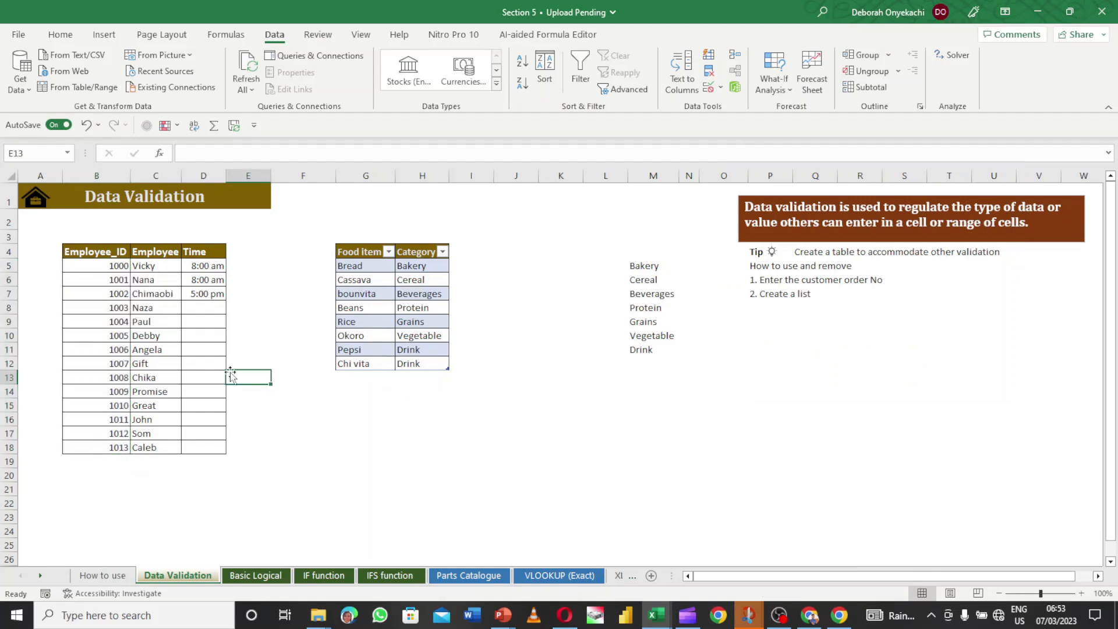
{"action": "left_click", "coordinate": [116, 321]}
- Change the first employee ID from 1000 to 500
{"action": "left_click", "coordinate": [111, 285]}
{"action": "left_click", "coordinate": [108, 267]}
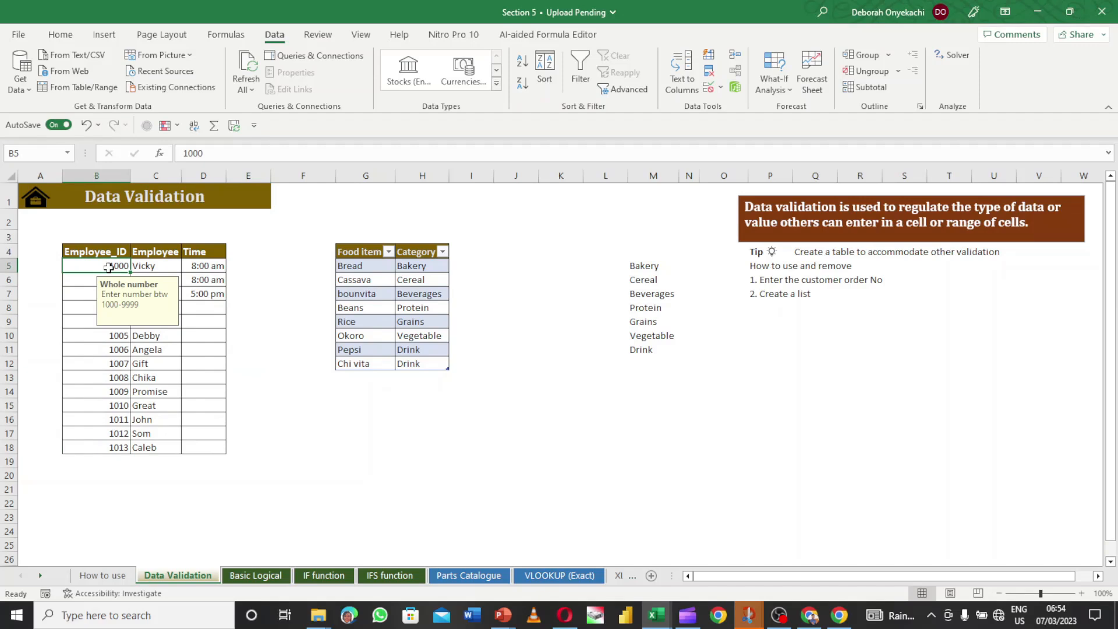
{"action": "type", "text": "500"}
{"action": "key", "text": "Return"}
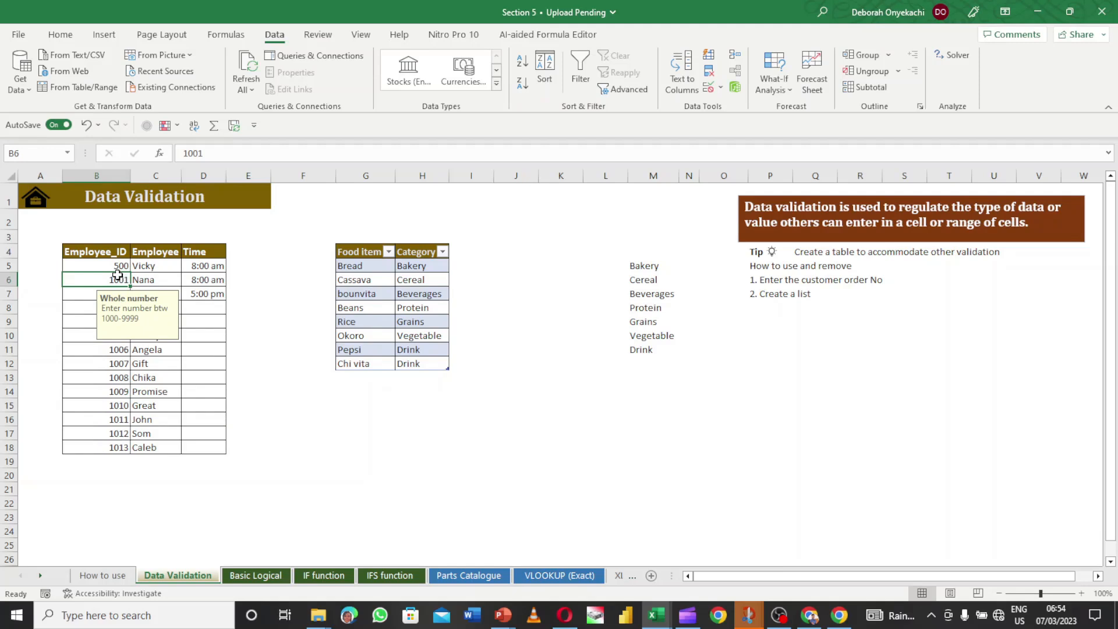
- Turn off the input message and error alert for the Employee_ID cells in column B
{"action": "left_click_drag", "start_coordinate": [116, 266], "coordinate": [105, 444]}
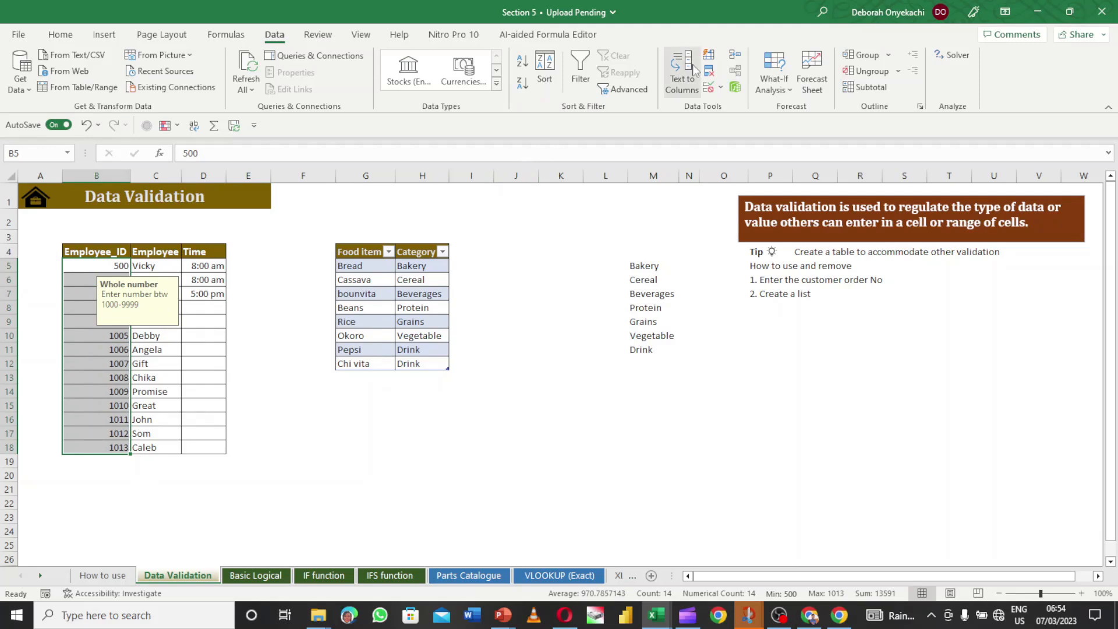
{"action": "left_click", "coordinate": [709, 87]}
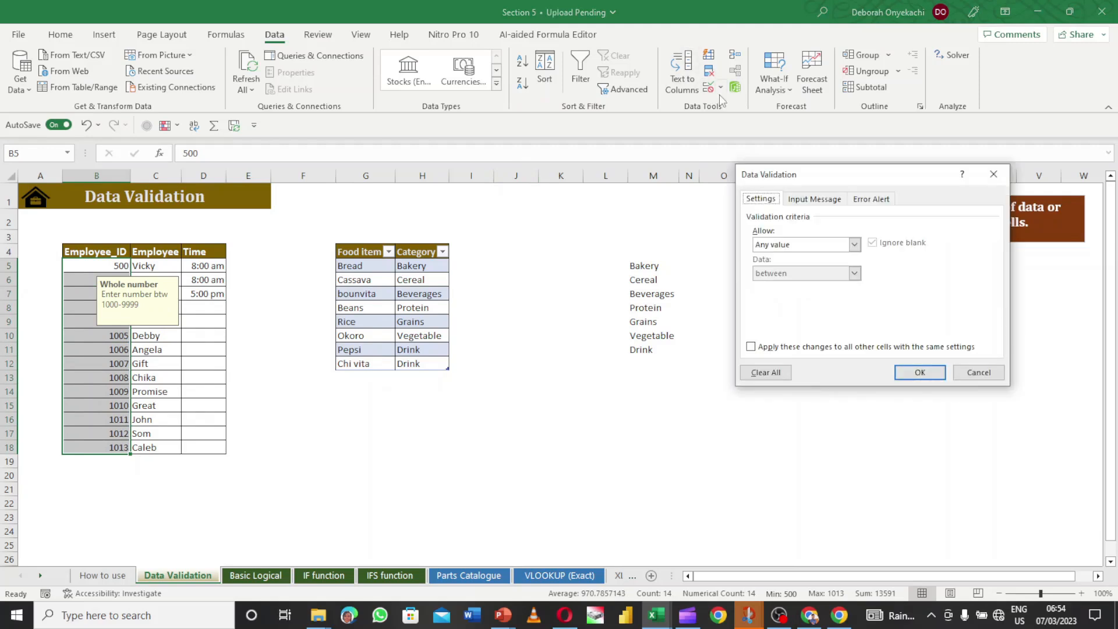
{"action": "left_click", "coordinate": [802, 204]}
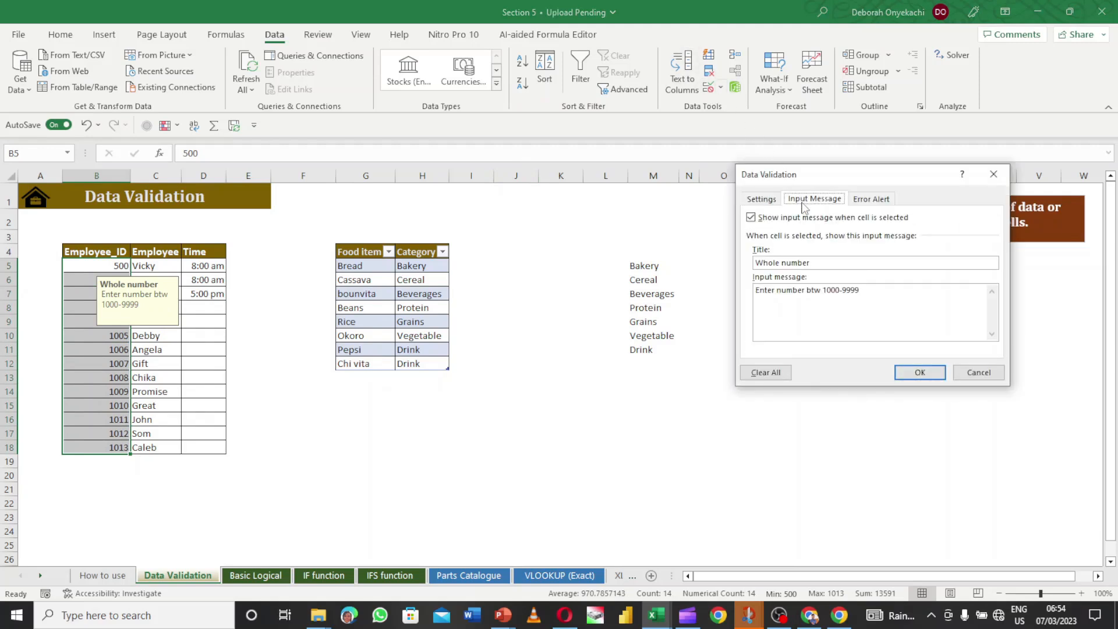
{"action": "left_click", "coordinate": [751, 218]}
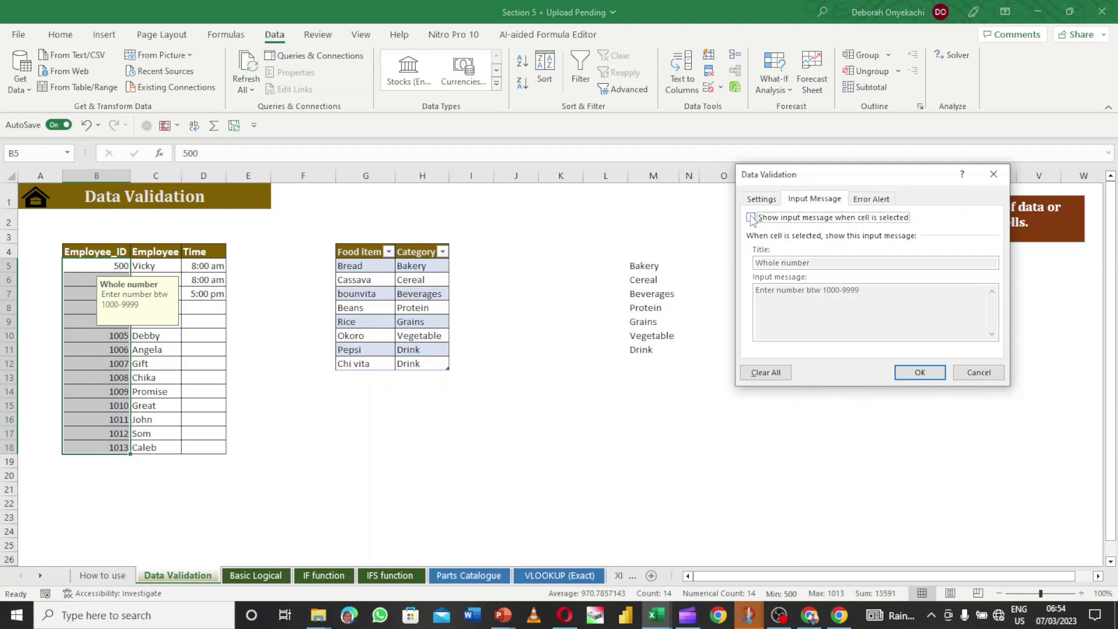
{"action": "left_click", "coordinate": [888, 201]}
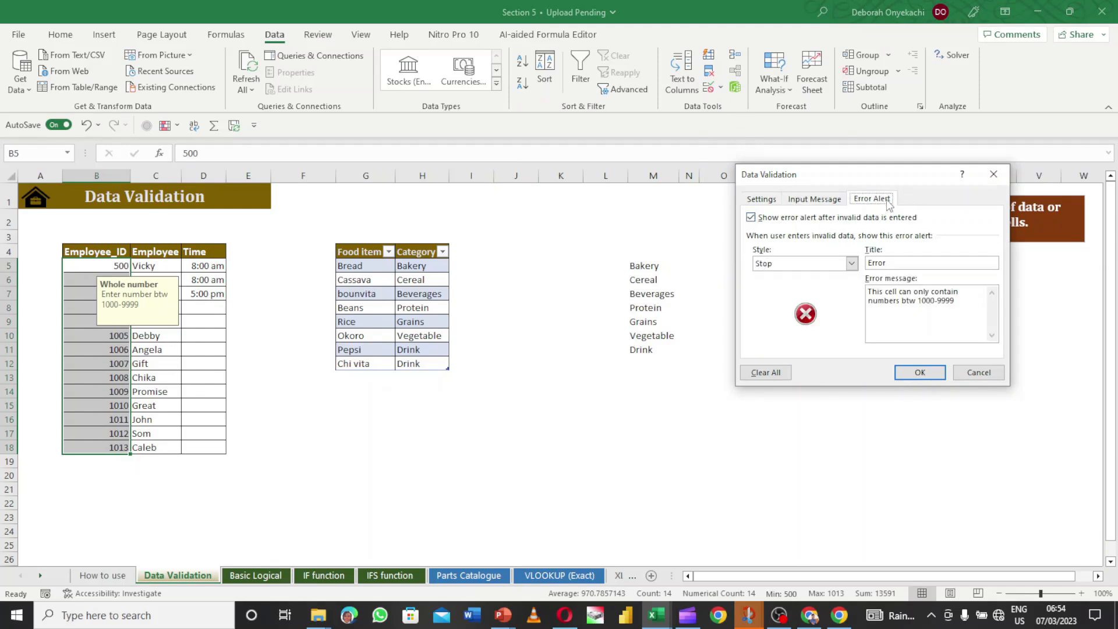
{"action": "left_click", "coordinate": [750, 217]}
{"action": "left_click", "coordinate": [920, 373]}
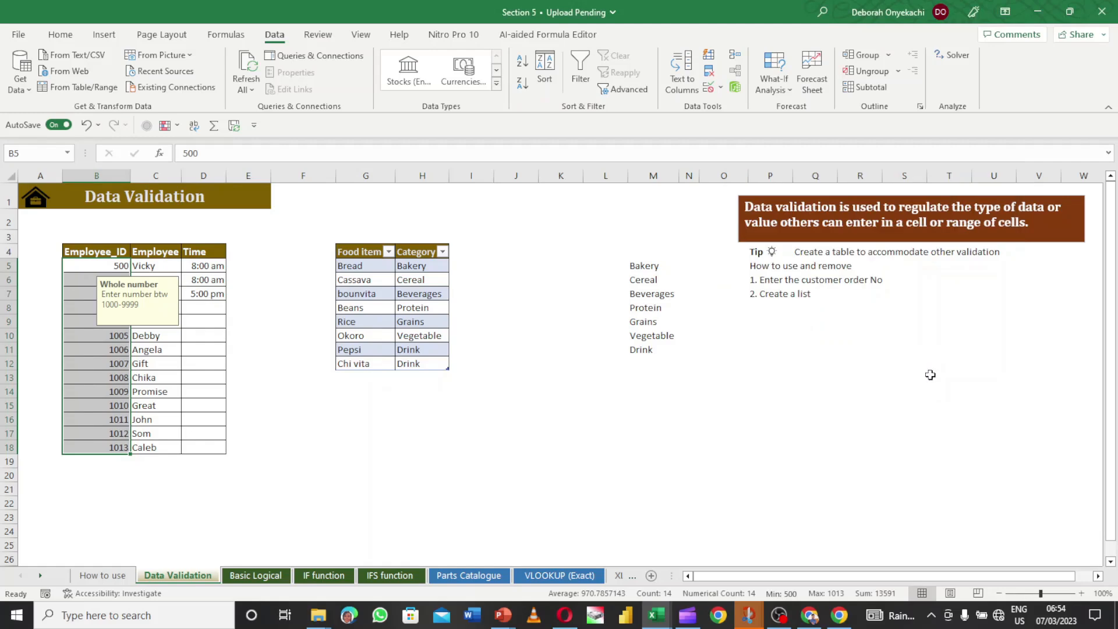
{"action": "left_click", "coordinate": [119, 279]}
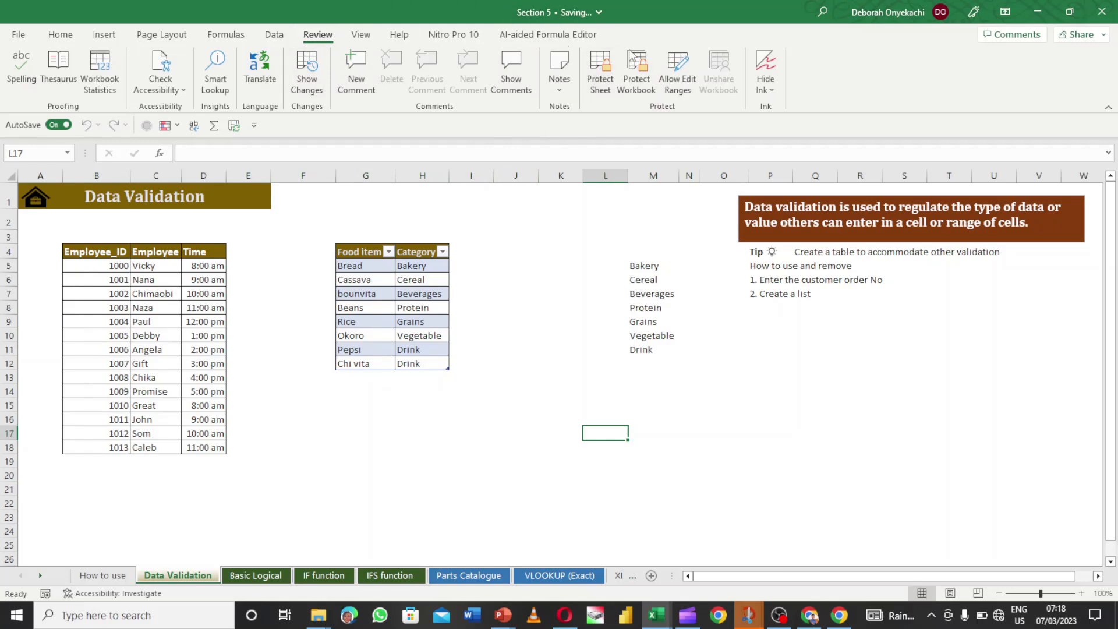
- Apply Protect Sheet with a password, re-entering it to confirm
{"action": "left_click", "coordinate": [601, 79]}
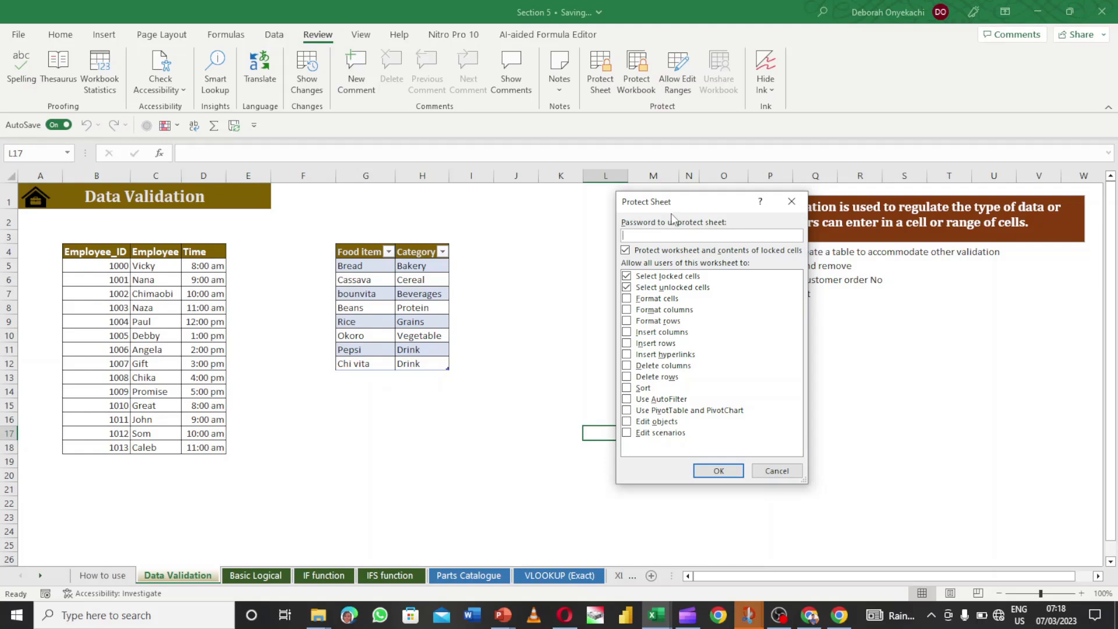
{"action": "type", "text": "1234"}
{"action": "left_click", "coordinate": [717, 472]}
{"action": "type", "text": "1"}
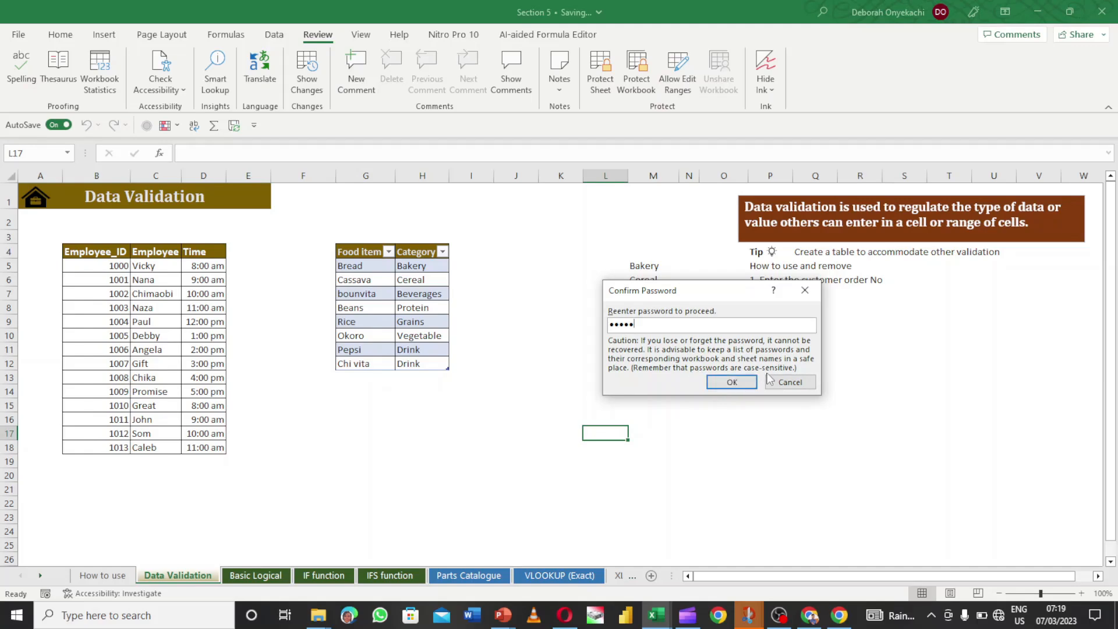
{"action": "left_click", "coordinate": [732, 383]}
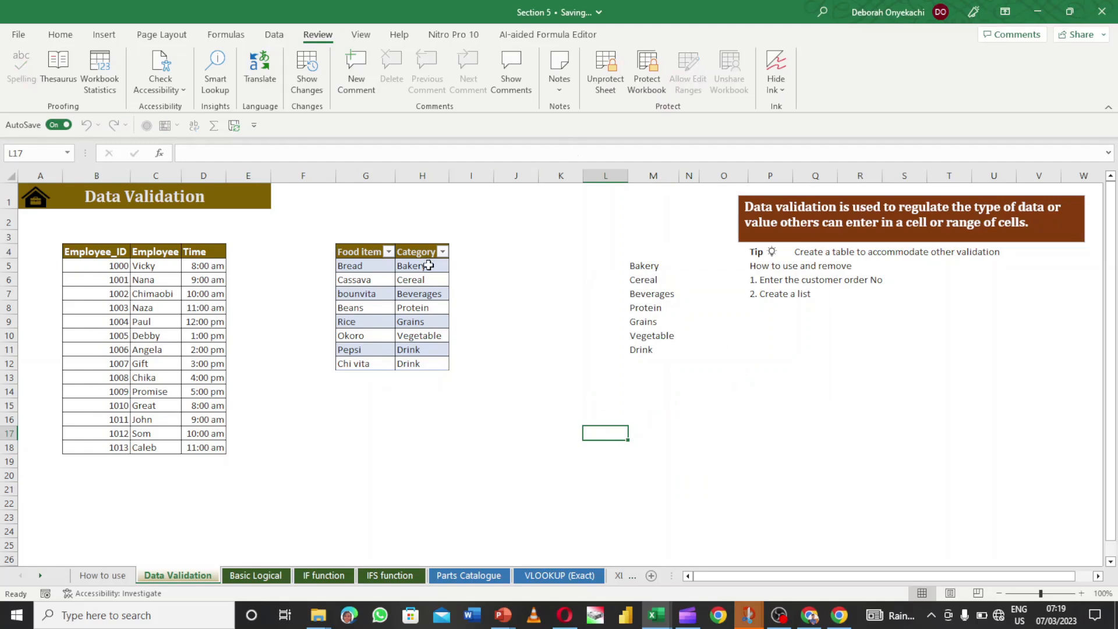
{"action": "left_click", "coordinate": [101, 268]}
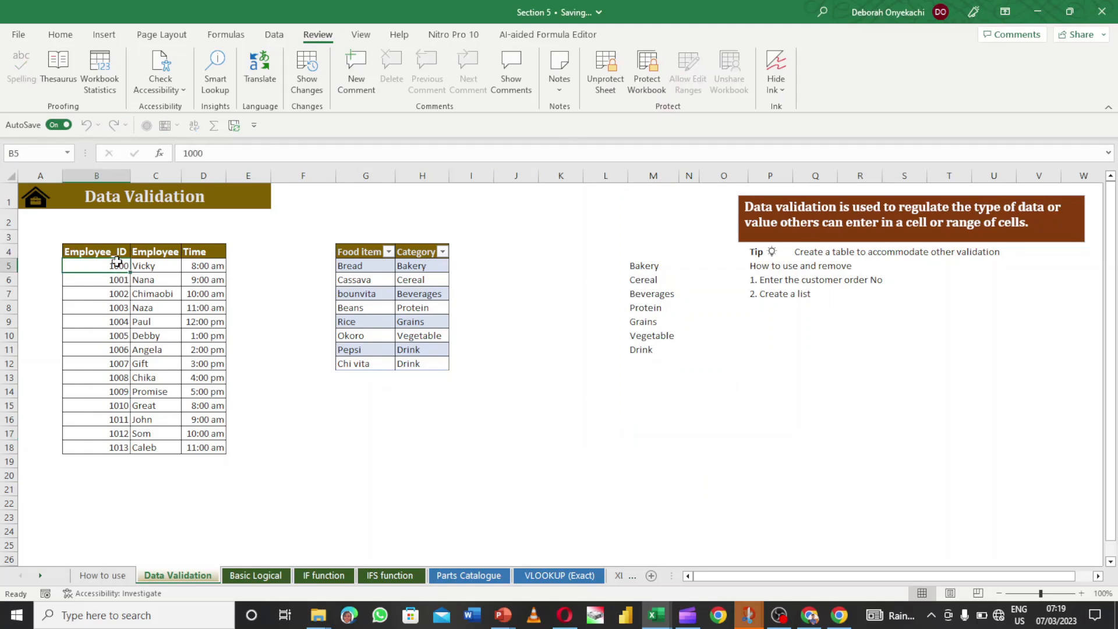
{"action": "left_click", "coordinate": [292, 325]}
{"action": "left_click", "coordinate": [105, 280]}
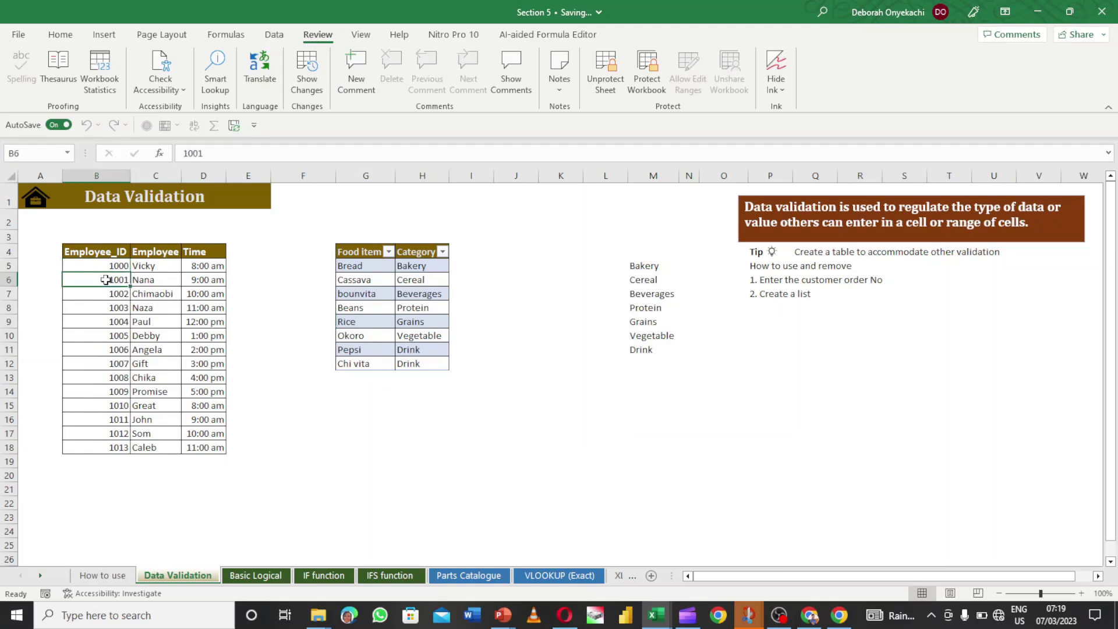
{"action": "double_click", "coordinate": [106, 281]}
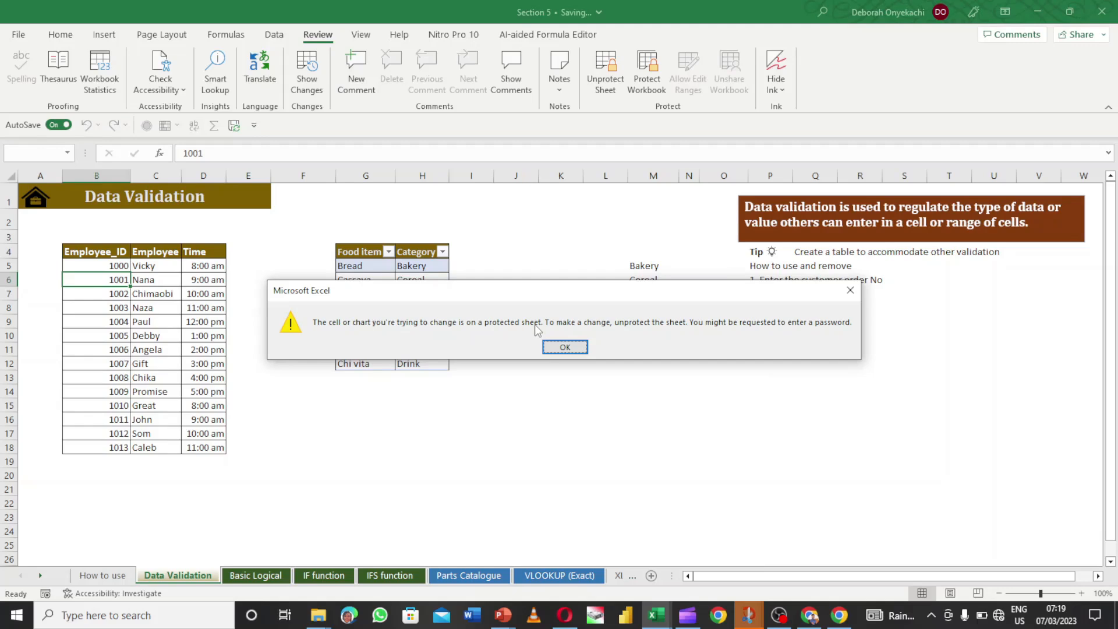
{"action": "left_click", "coordinate": [566, 346]}
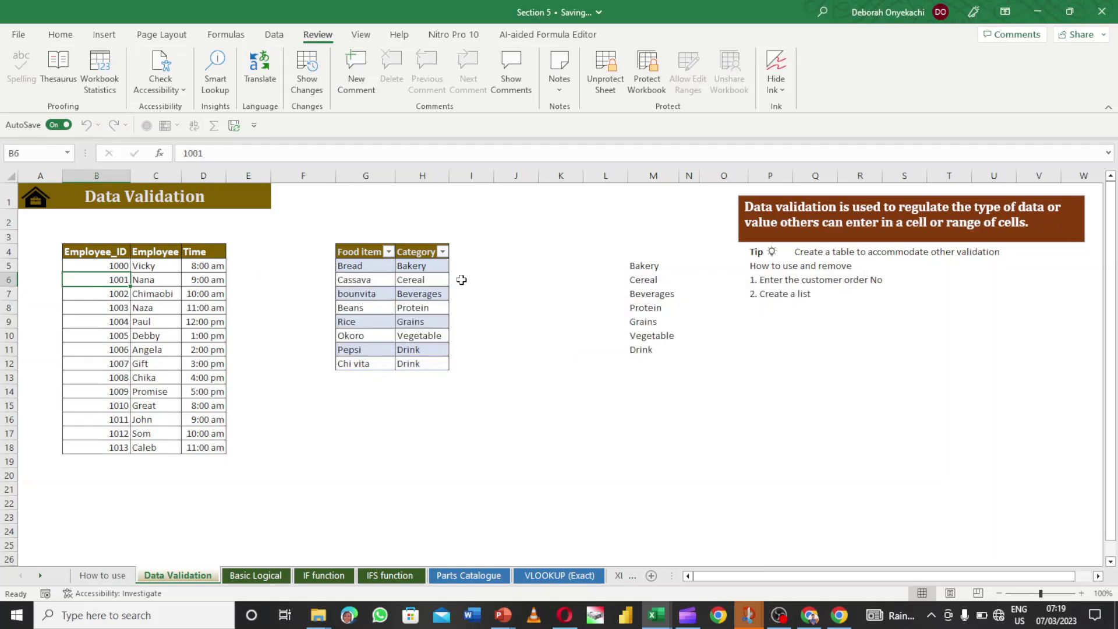
{"action": "left_click", "coordinate": [416, 291]}
{"action": "double_click", "coordinate": [415, 291]}
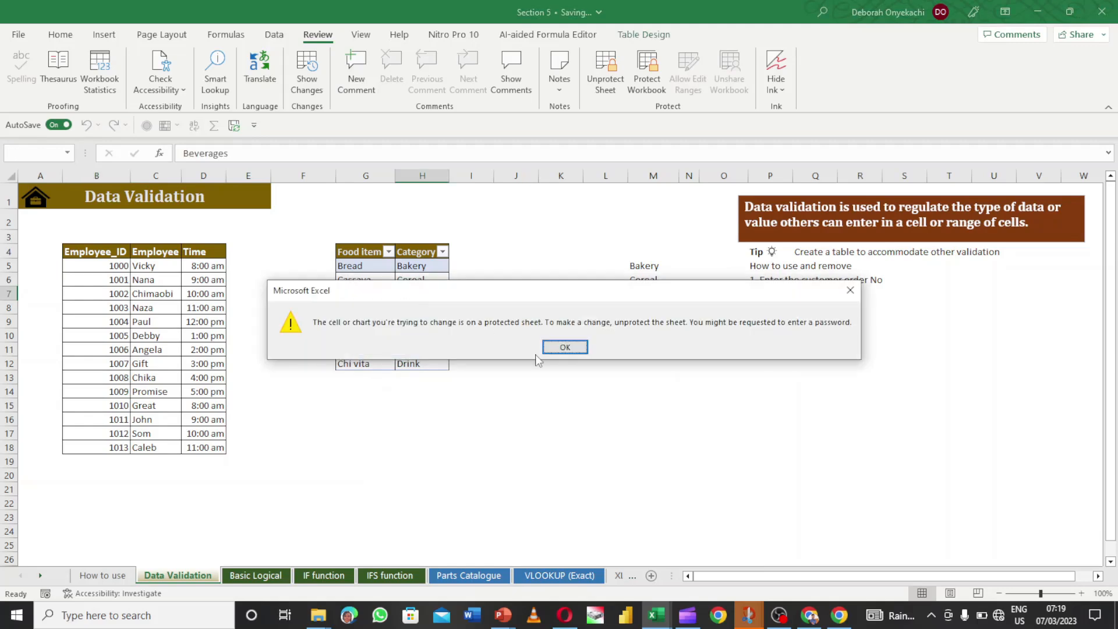
{"action": "left_click", "coordinate": [566, 347]}
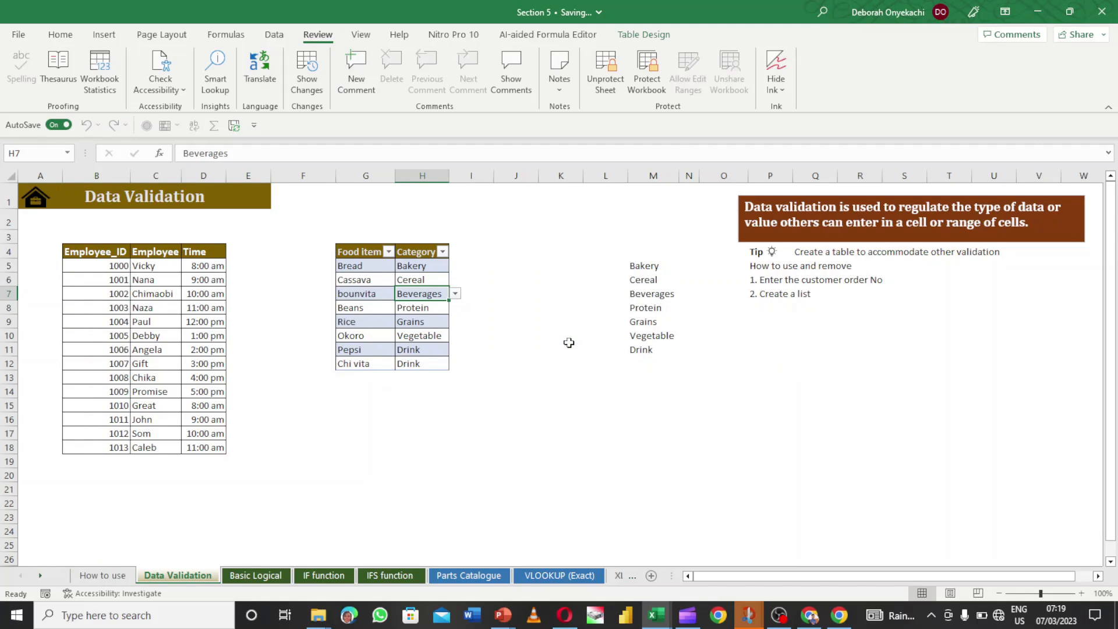
{"action": "left_click", "coordinate": [524, 303]}
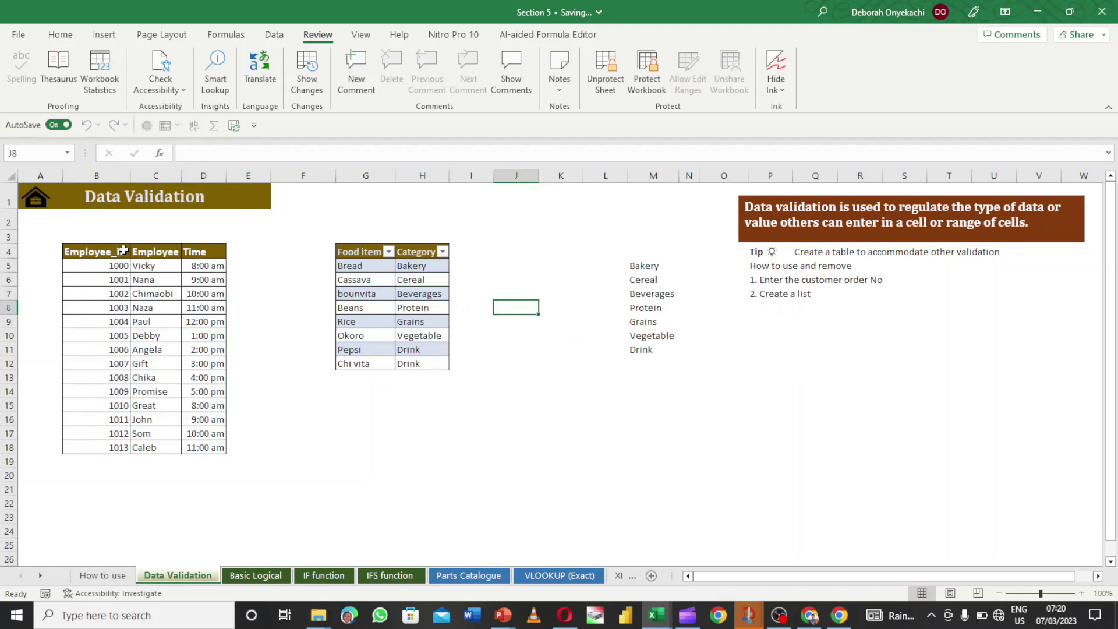
{"action": "left_click", "coordinate": [110, 251]}
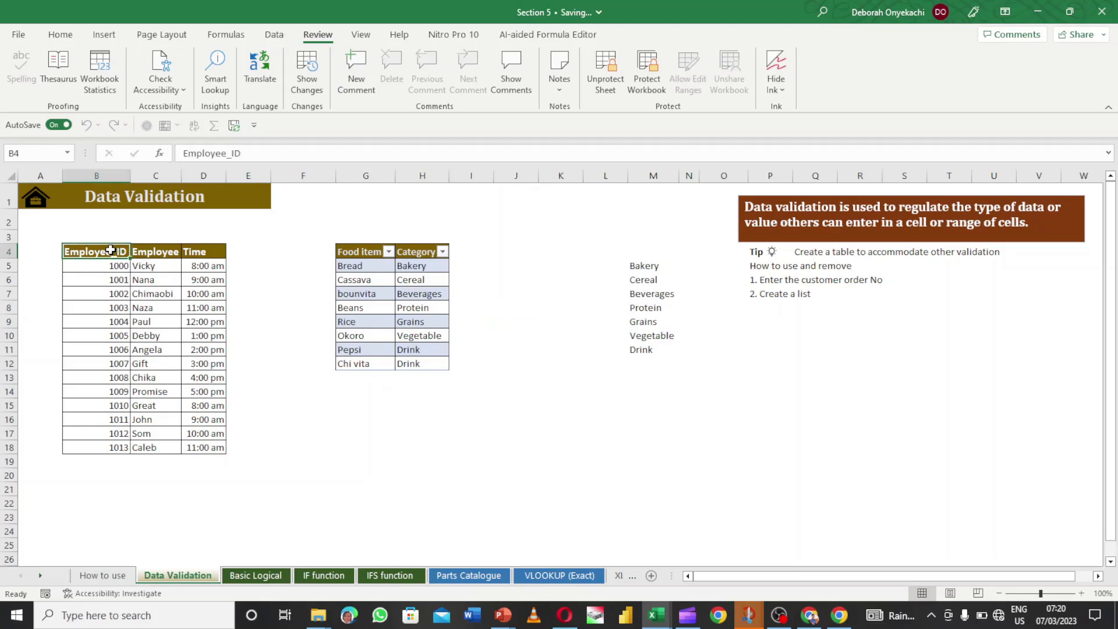
{"action": "mouse_move", "coordinate": [111, 250]}
{"action": "left_mouse_down"}
{"action": "mouse_move", "coordinate": [157, 284]}
{"action": "mouse_move", "coordinate": [201, 392]}
{"action": "mouse_move", "coordinate": [193, 418]}
{"action": "left_mouse_up"}
{"action": "left_click", "coordinate": [166, 371]}
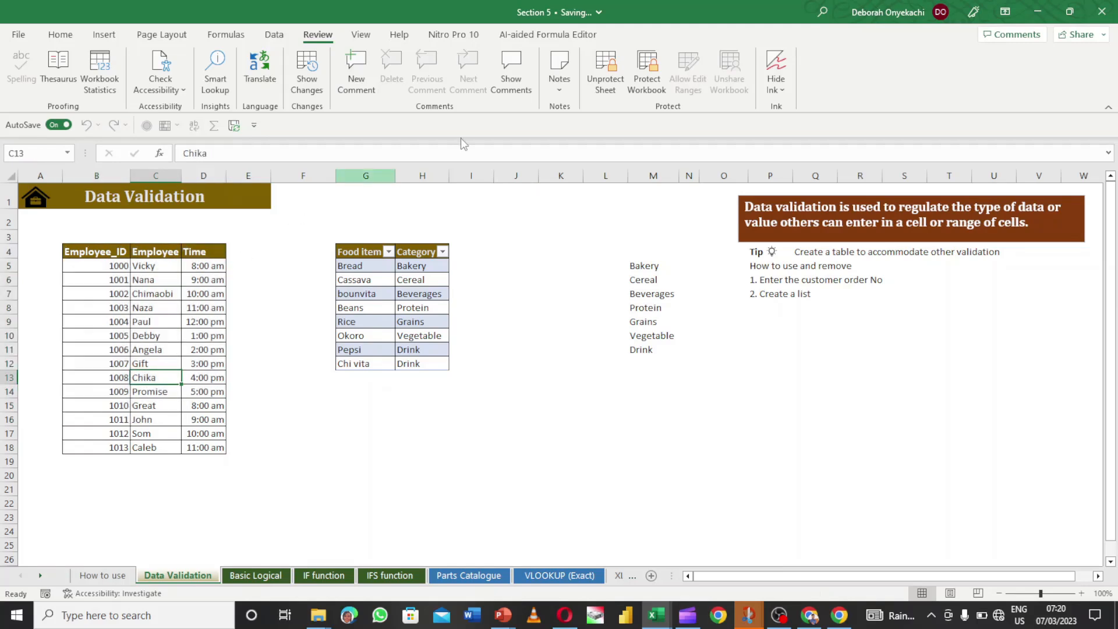
{"action": "left_click", "coordinate": [605, 57]}
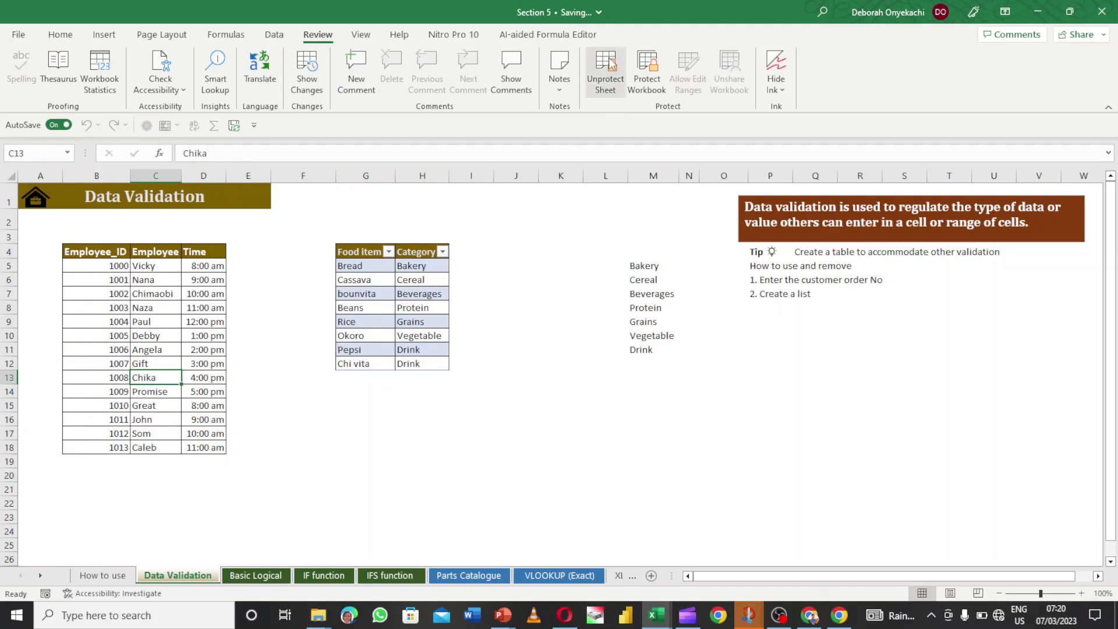
{"action": "type", "text": "12345"}
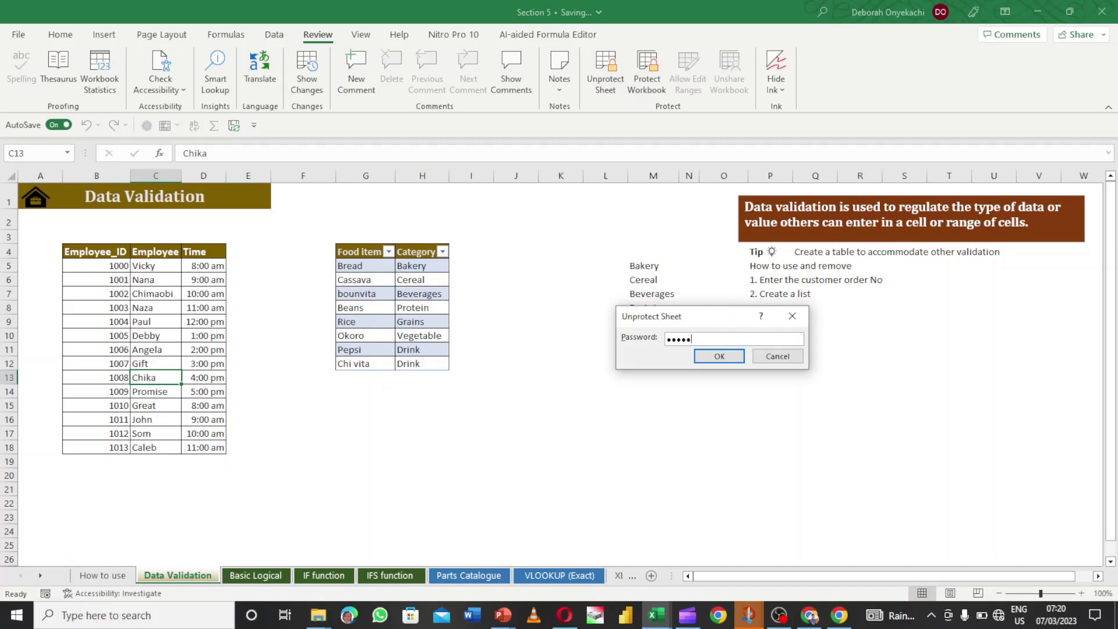
{"action": "left_click", "coordinate": [717, 356]}
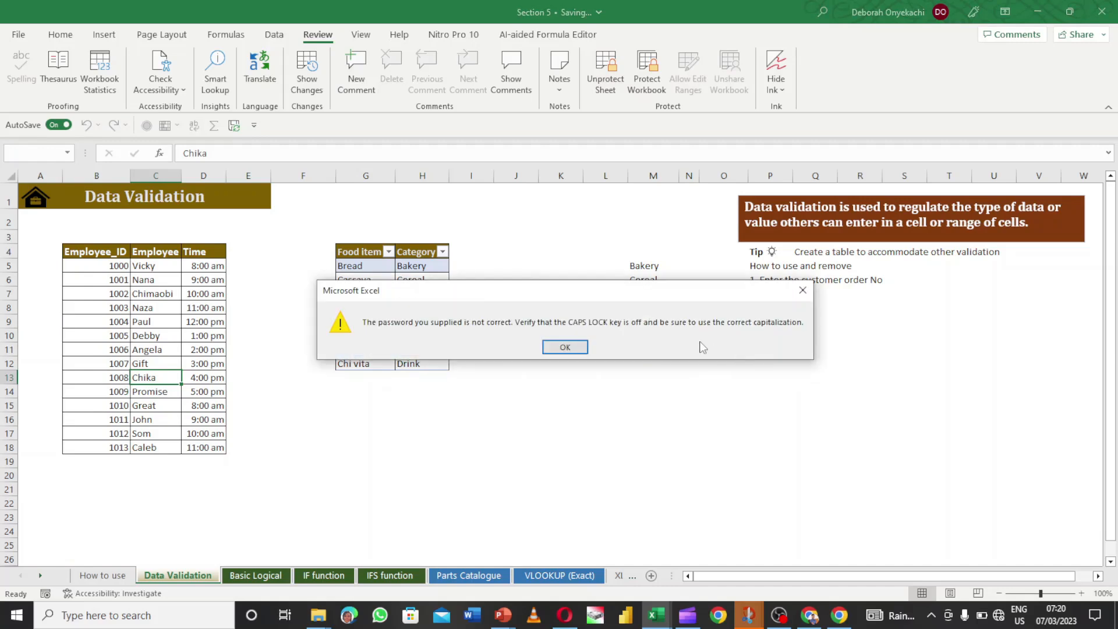
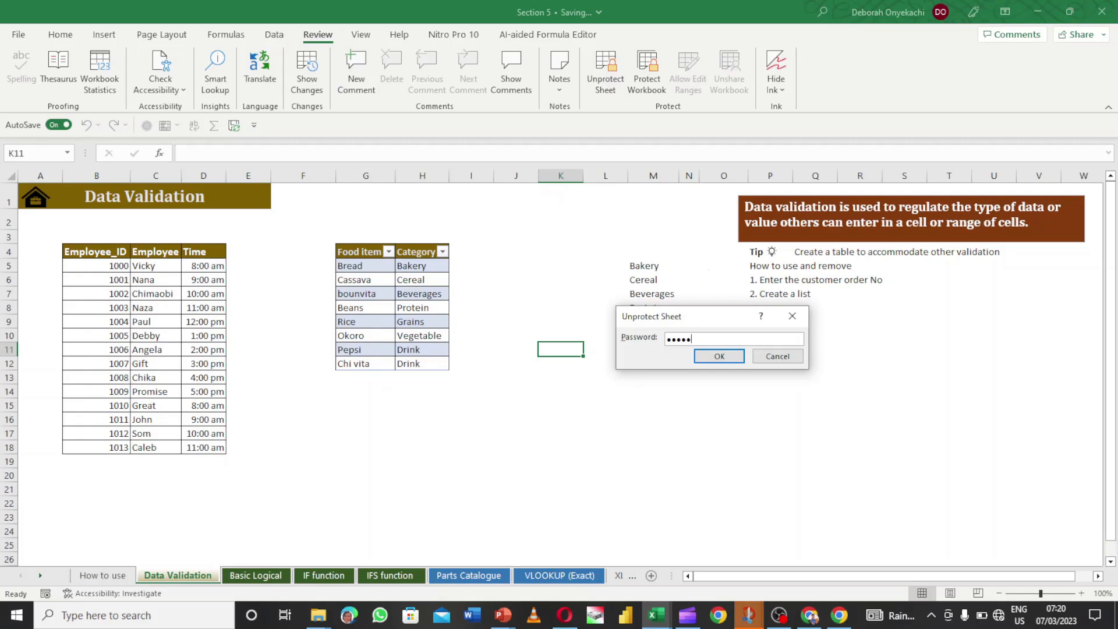
- Confirm the password to unprotect the Data Validation sheet, then select cell K7
{"action": "left_click", "coordinate": [729, 363]}
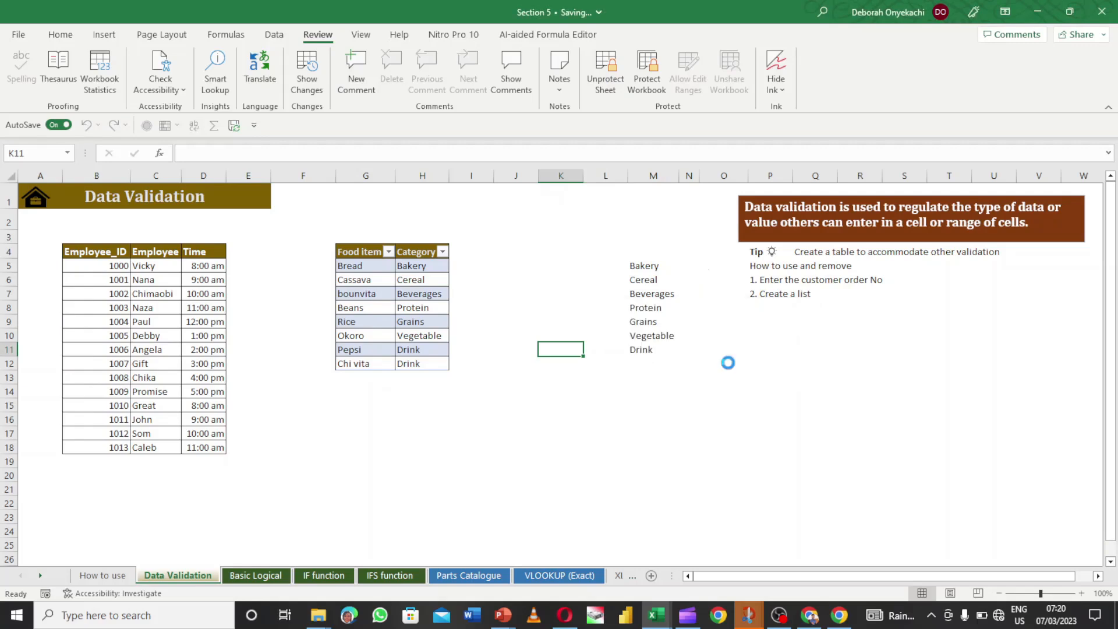
{"action": "left_click", "coordinate": [574, 287]}
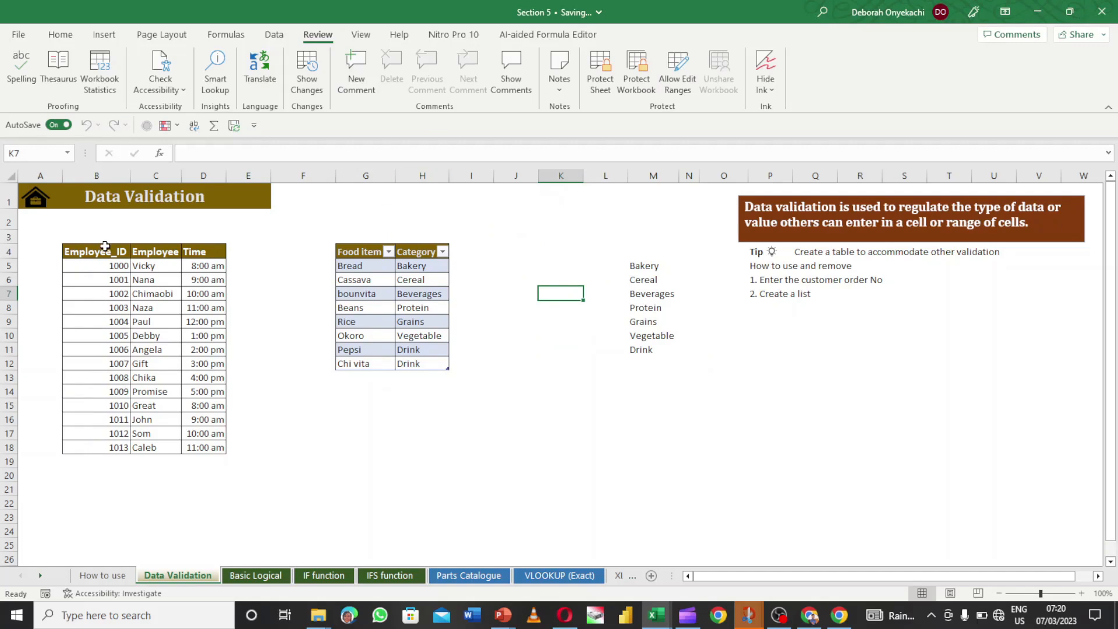
- Select the Employee table B4:D18 together with the Food item/Category table G4:H12
{"action": "left_click_drag", "start_coordinate": [99, 251], "coordinate": [201, 461]}
{"action": "left_click", "coordinate": [106, 281]}
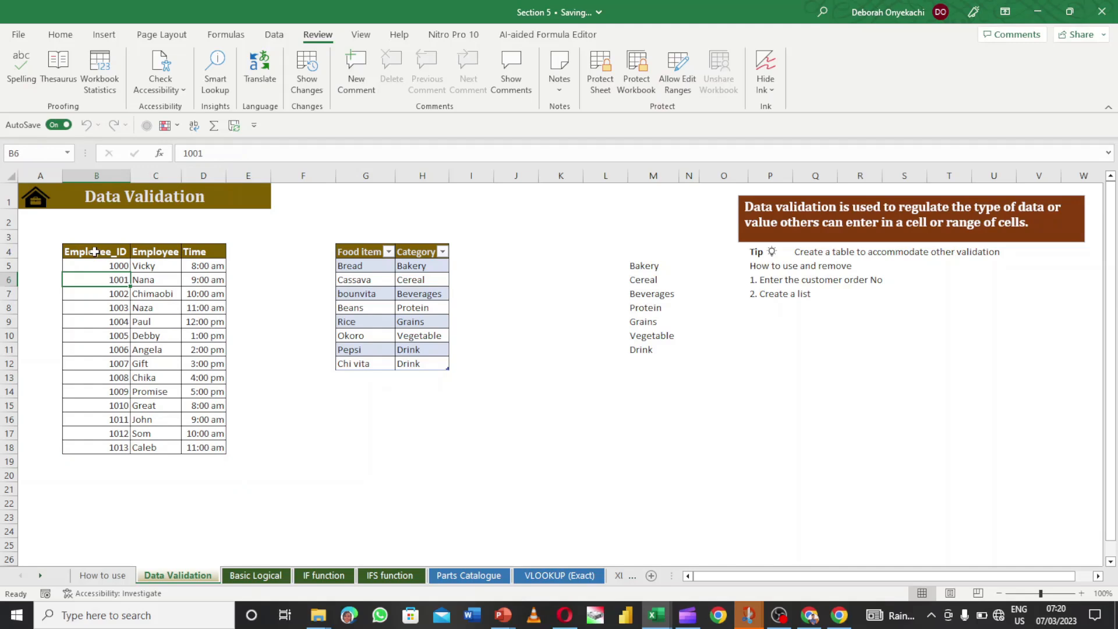
{"action": "left_click_drag", "start_coordinate": [95, 253], "coordinate": [215, 446]}
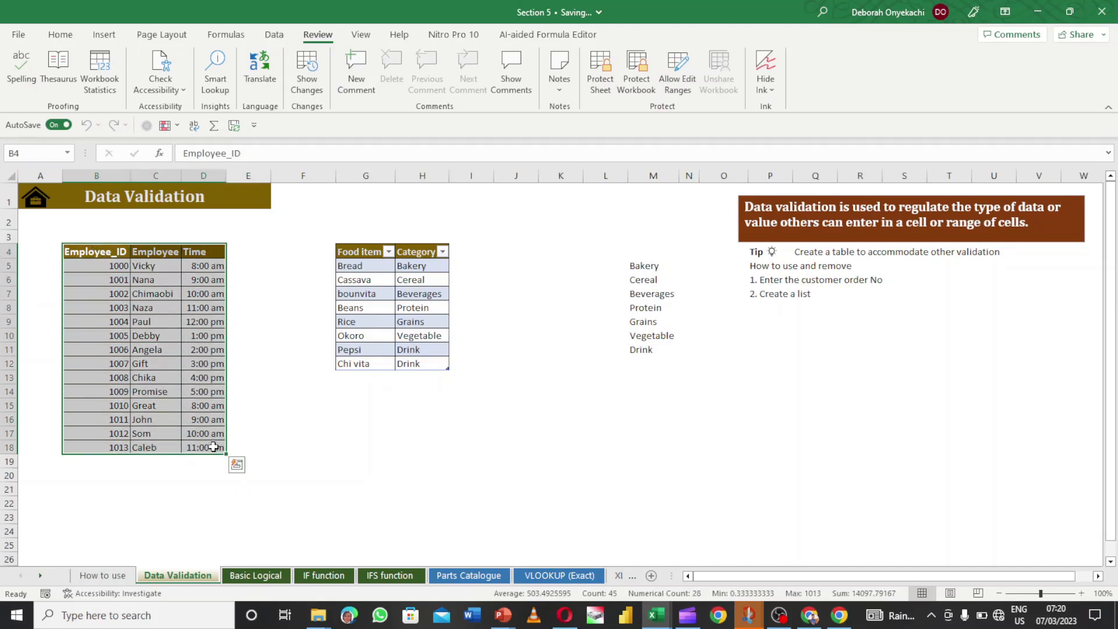
{"action": "left_click_drag", "start_coordinate": [358, 251], "coordinate": [441, 361]}
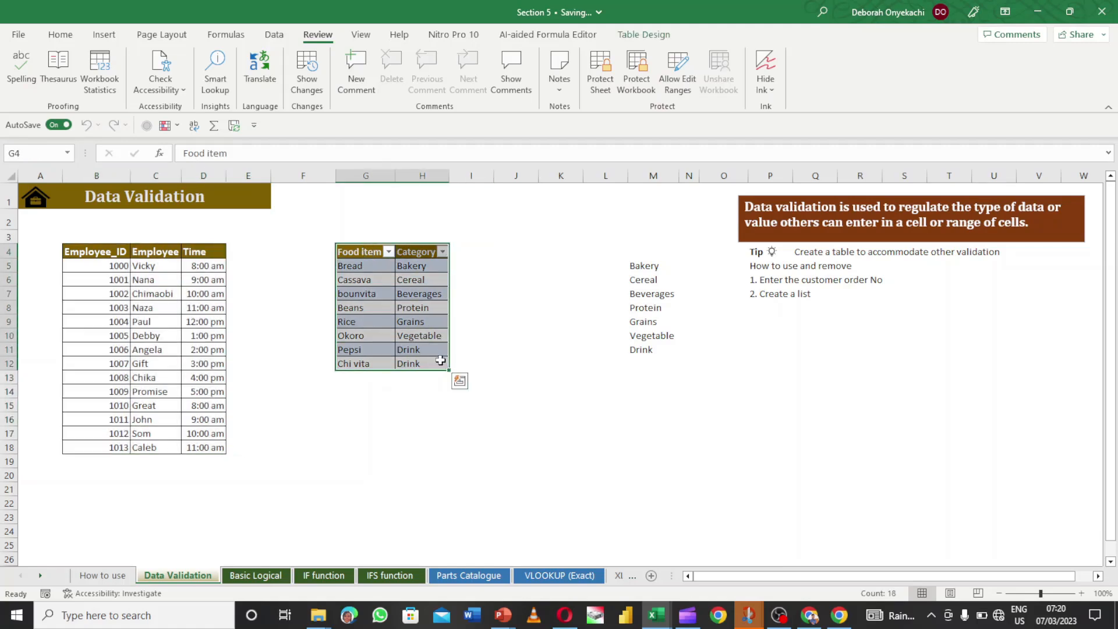
{"action": "left_click_drag", "start_coordinate": [108, 255], "coordinate": [209, 453]}
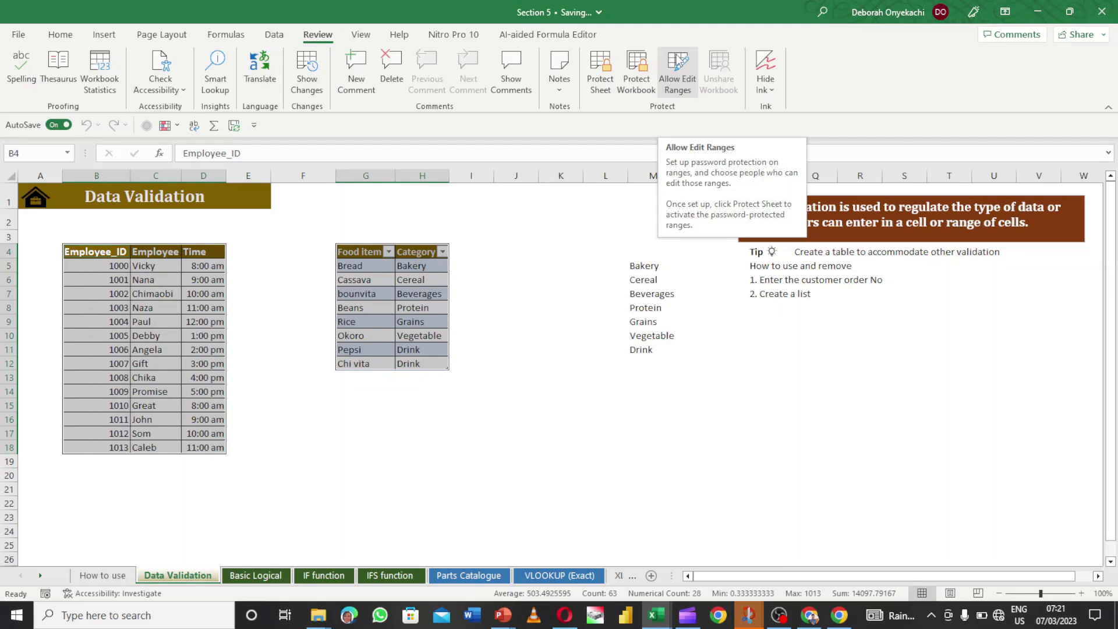
- Start a new editable range in Allow Edit Ranges titled Employeeid_Category
{"action": "left_click", "coordinate": [678, 63]}
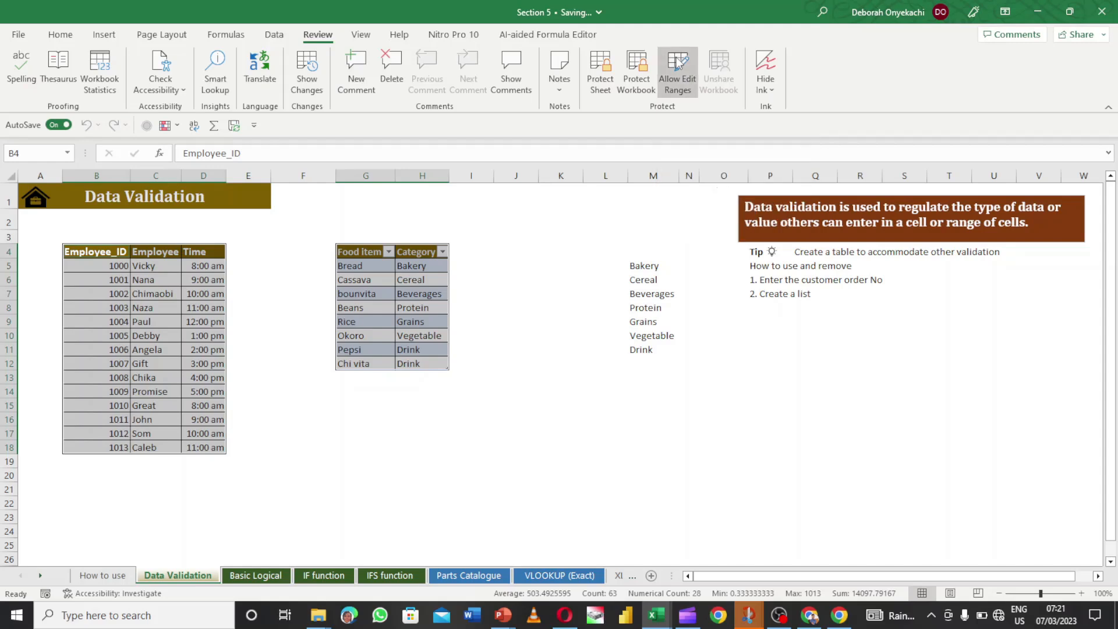
{"action": "left_click_drag", "start_coordinate": [715, 239], "coordinate": [708, 199]}
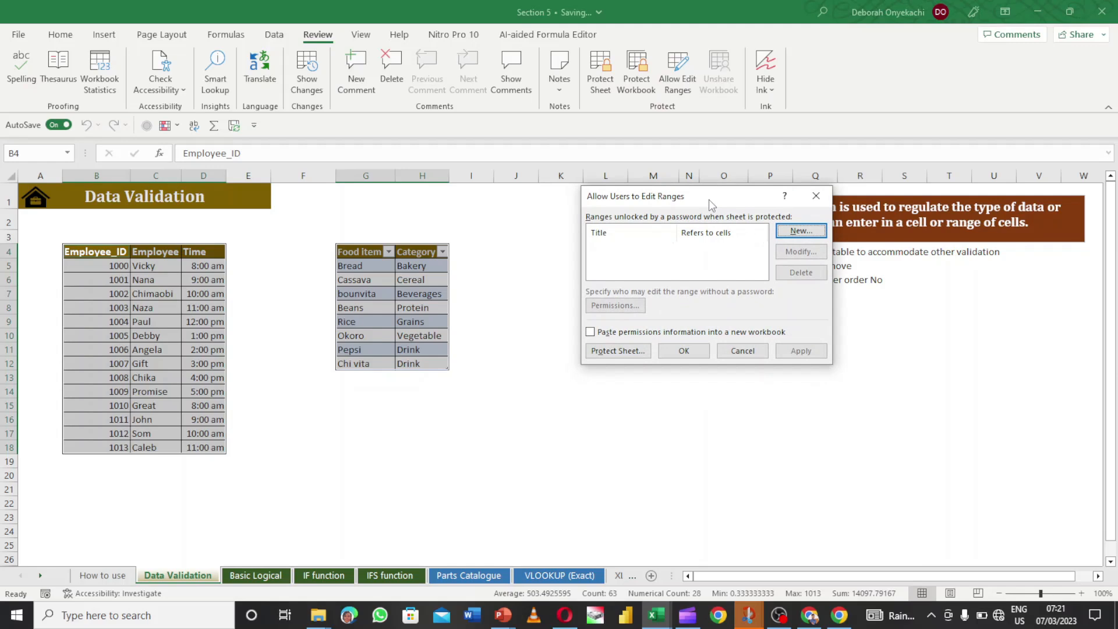
{"action": "left_click_drag", "start_coordinate": [738, 194], "coordinate": [741, 196]}
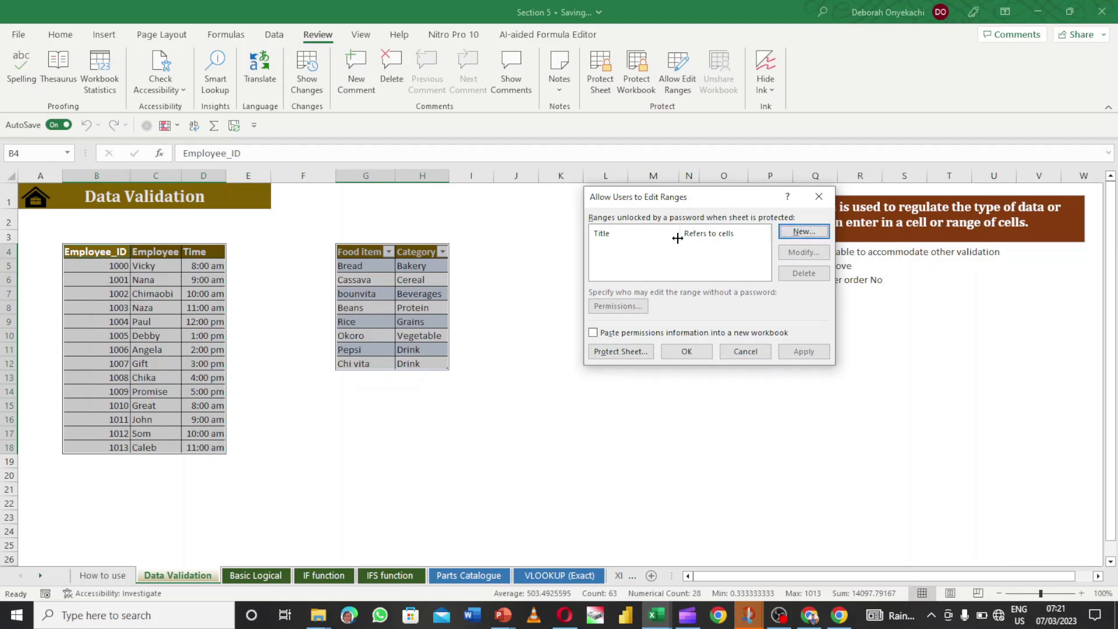
{"action": "left_click", "coordinate": [802, 232]}
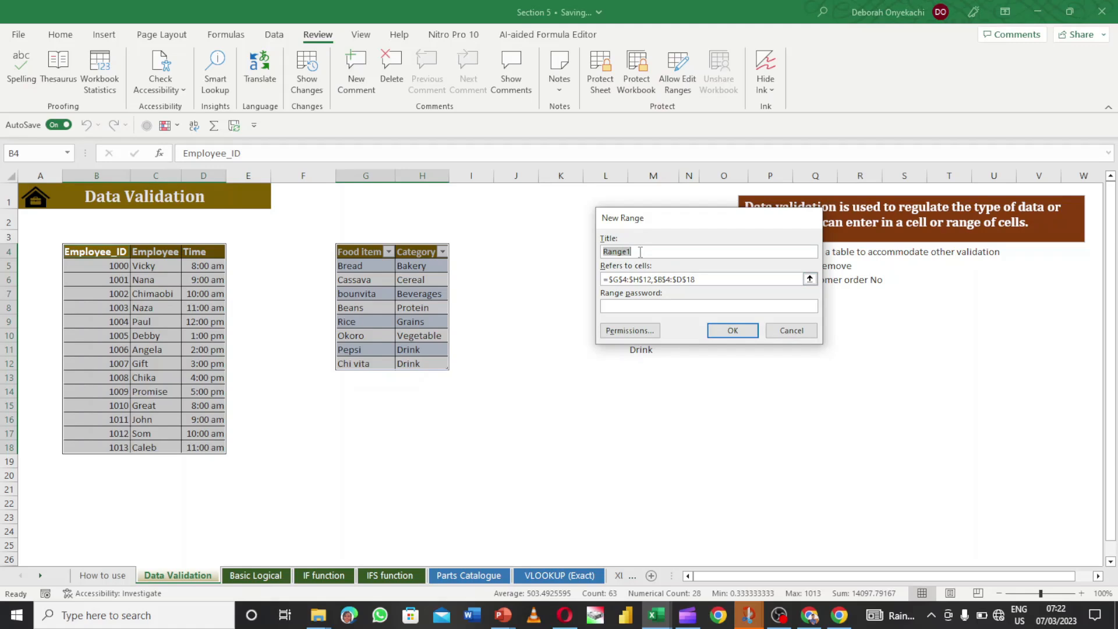
{"action": "key", "text": "BackSpace"}
{"action": "type", "text": "Employee"}
{"action": "type", "text": "y"}
{"action": "left_click", "coordinate": [661, 251]}
{"action": "key", "text": "BackSpace"}
{"action": "left_click", "coordinate": [637, 251]}
{"action": "type", "text": "id_Category"}
- Give the Employeeid_Category range a password, confirm it, and apply the range
{"action": "left_click", "coordinate": [681, 311]}
{"action": "type", "text": "•••"}
{"action": "left_click", "coordinate": [724, 333]}
{"action": "type", "text": "•••••"}
{"action": "left_click", "coordinate": [722, 329]}
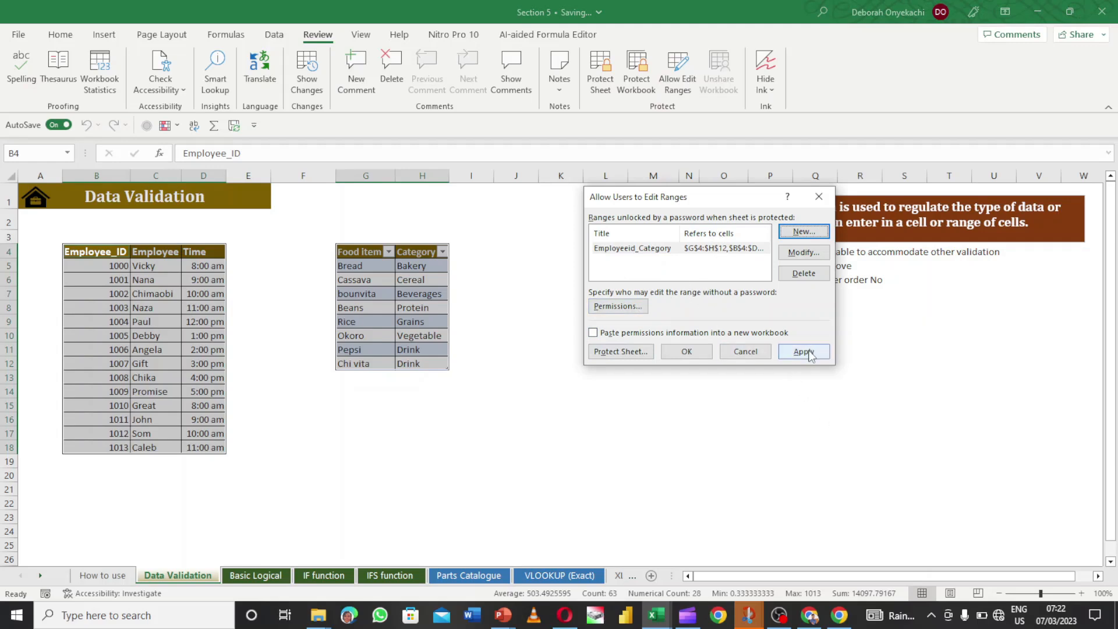
{"action": "left_click", "coordinate": [718, 250]}
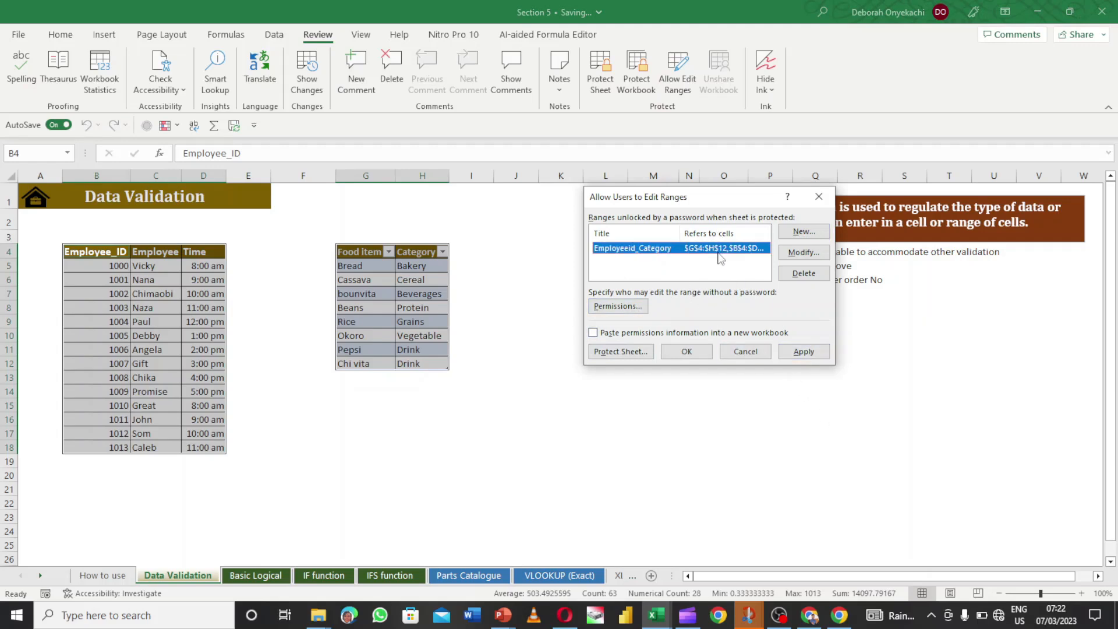
{"action": "left_click", "coordinate": [692, 352]}
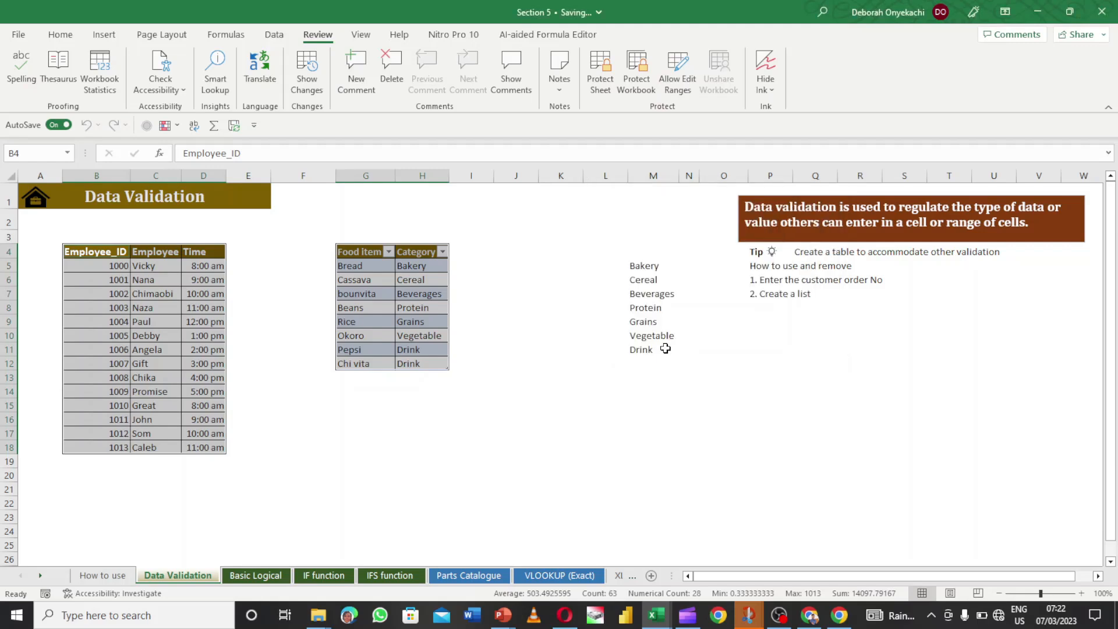
- Test editing by clearing 1001 from B6, then undo to restore it
{"action": "left_click", "coordinate": [287, 319]}
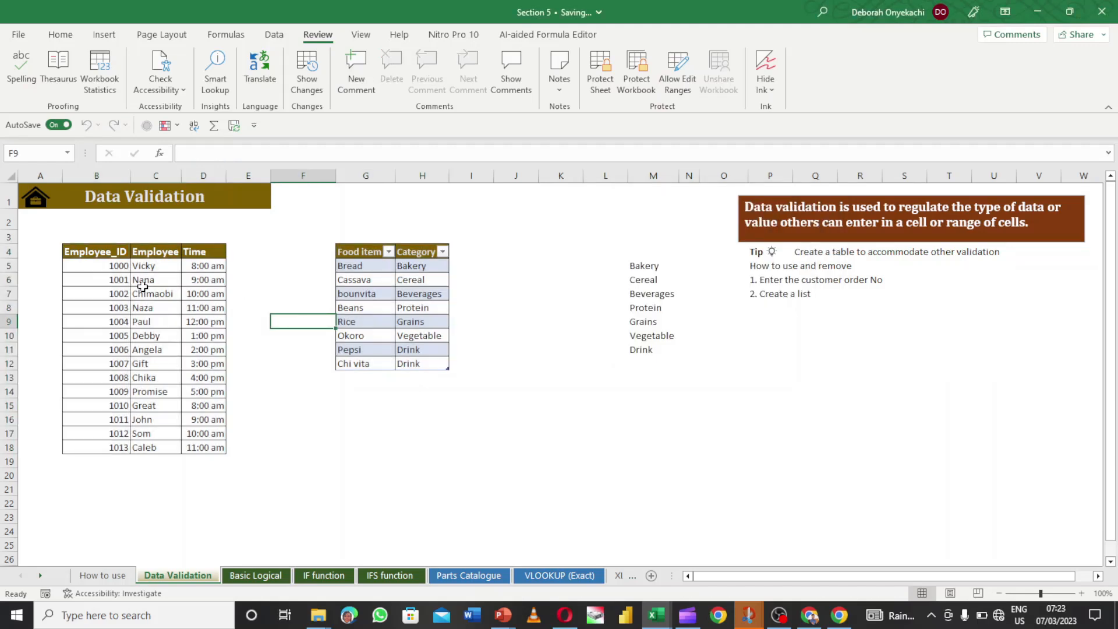
{"action": "left_click", "coordinate": [123, 280]}
{"action": "key", "text": "BackSpace"}
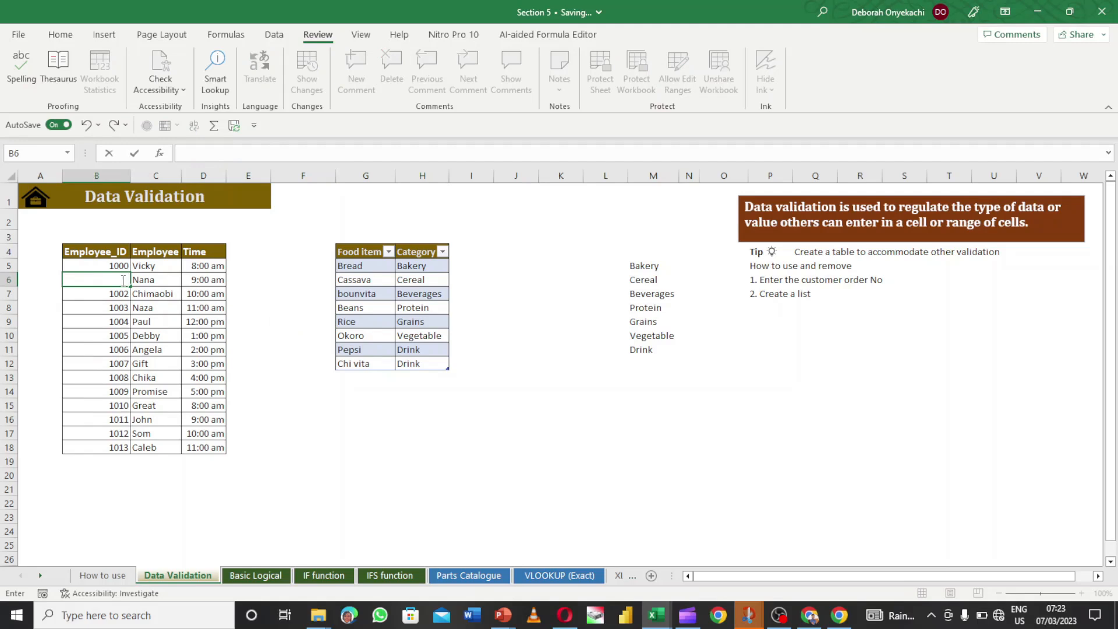
{"action": "key", "text": "Return"}
{"action": "left_click", "coordinate": [121, 280]}
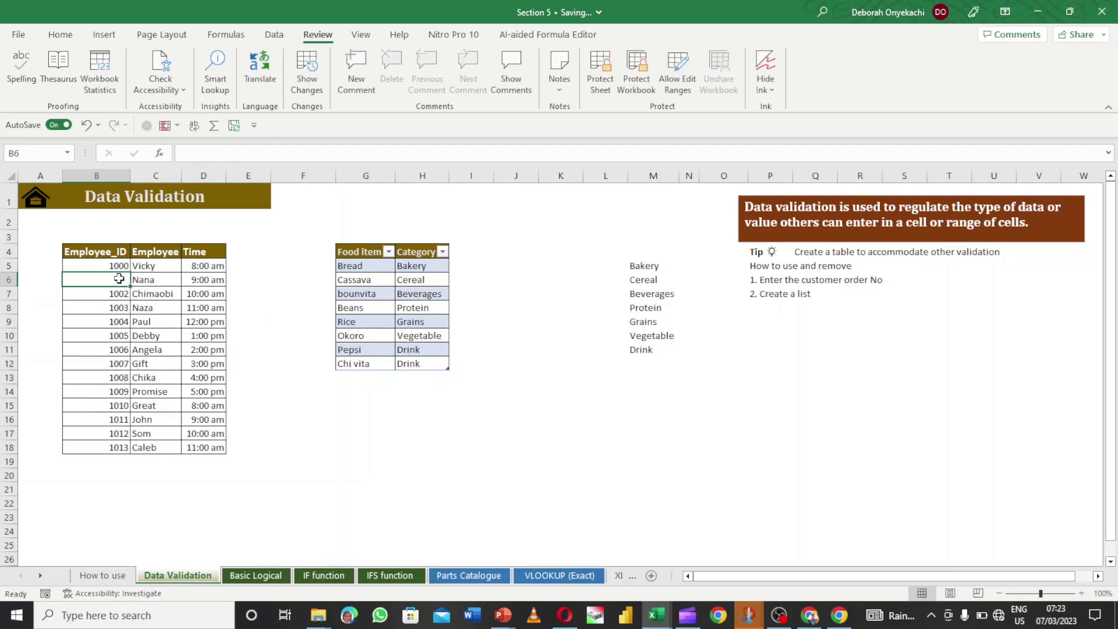
{"action": "left_click", "coordinate": [85, 128]}
{"action": "left_click", "coordinate": [305, 267]}
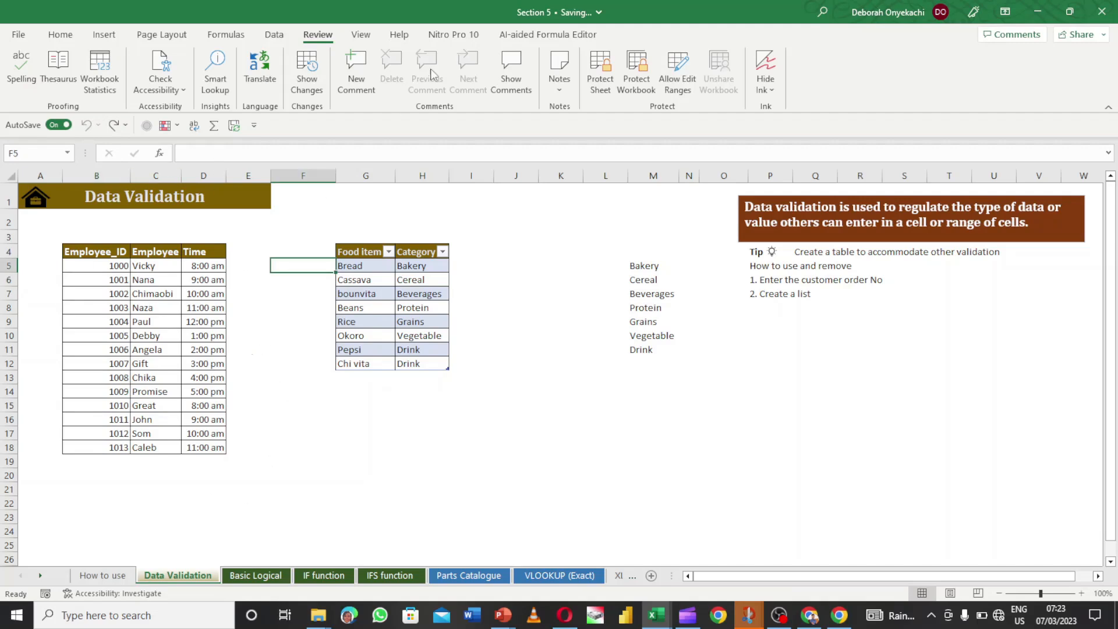
- Protect the sheet with a password, re-entering it after a mismatch warning until confirmed
{"action": "left_click", "coordinate": [600, 72]}
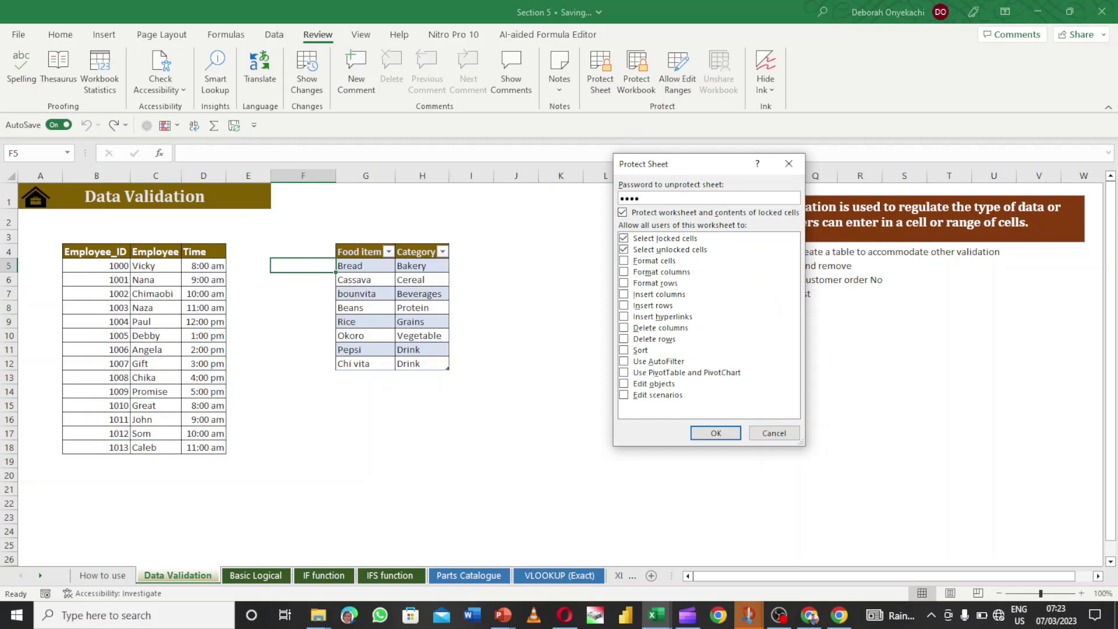
{"action": "key", "text": "Return"}
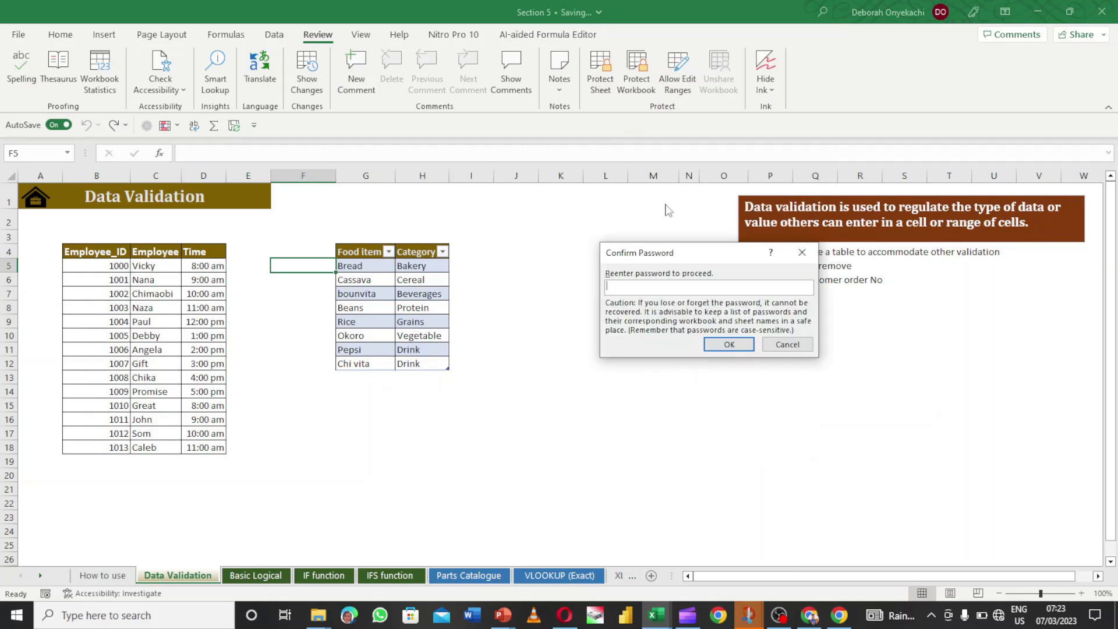
{"action": "type", "text": "1"}
{"action": "left_click", "coordinate": [730, 344]}
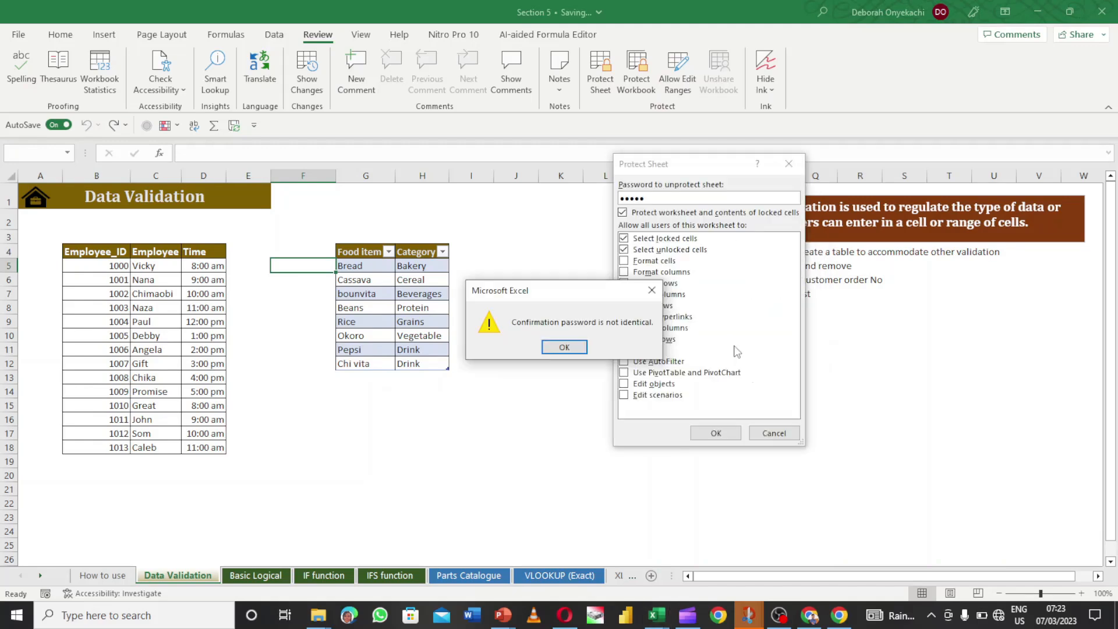
{"action": "left_click", "coordinate": [575, 351]}
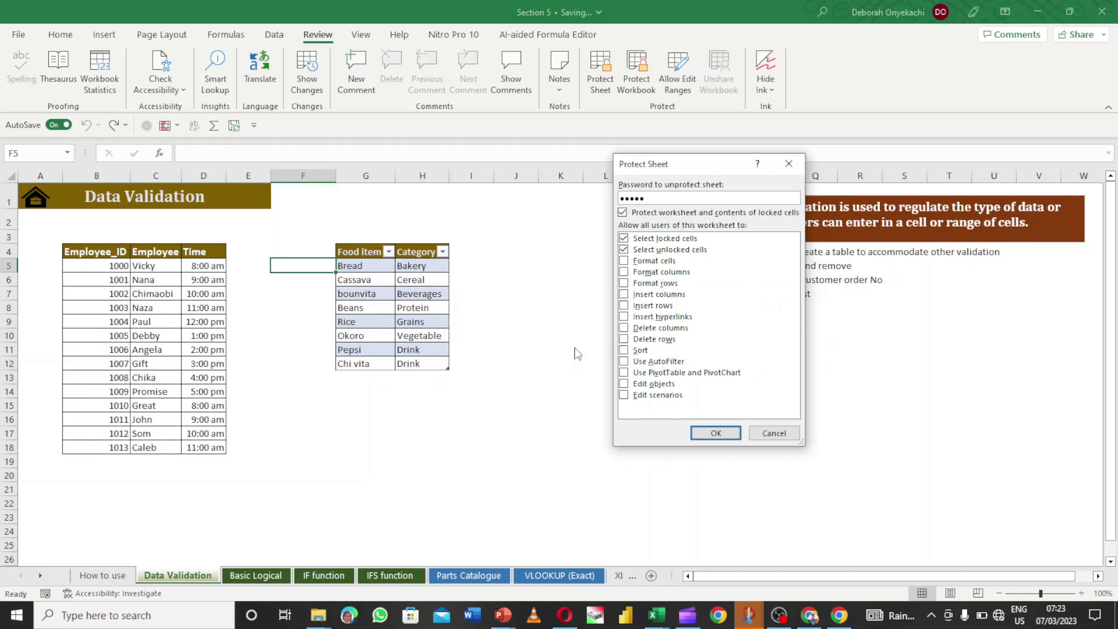
{"action": "double_click", "coordinate": [678, 196]}
{"action": "key", "text": "BackSpace"}
{"action": "type", "text": "•••••"}
{"action": "left_click", "coordinate": [716, 433]}
{"action": "type", "text": "••••"}
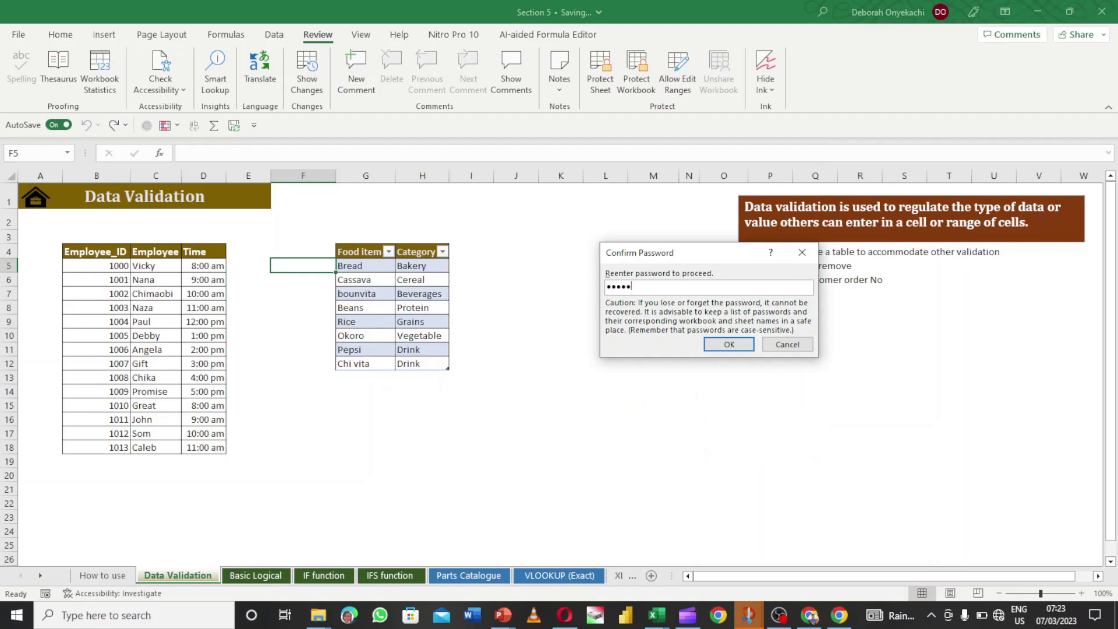
{"action": "left_click", "coordinate": [727, 344]}
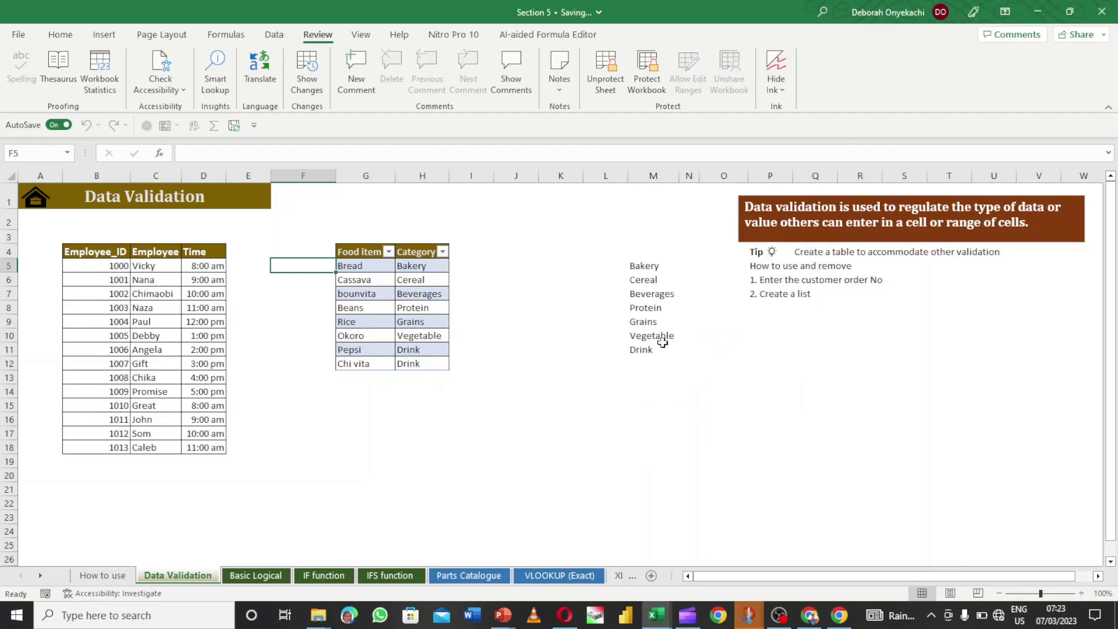
{"action": "left_click", "coordinate": [575, 346]}
{"action": "double_click", "coordinate": [369, 393]}
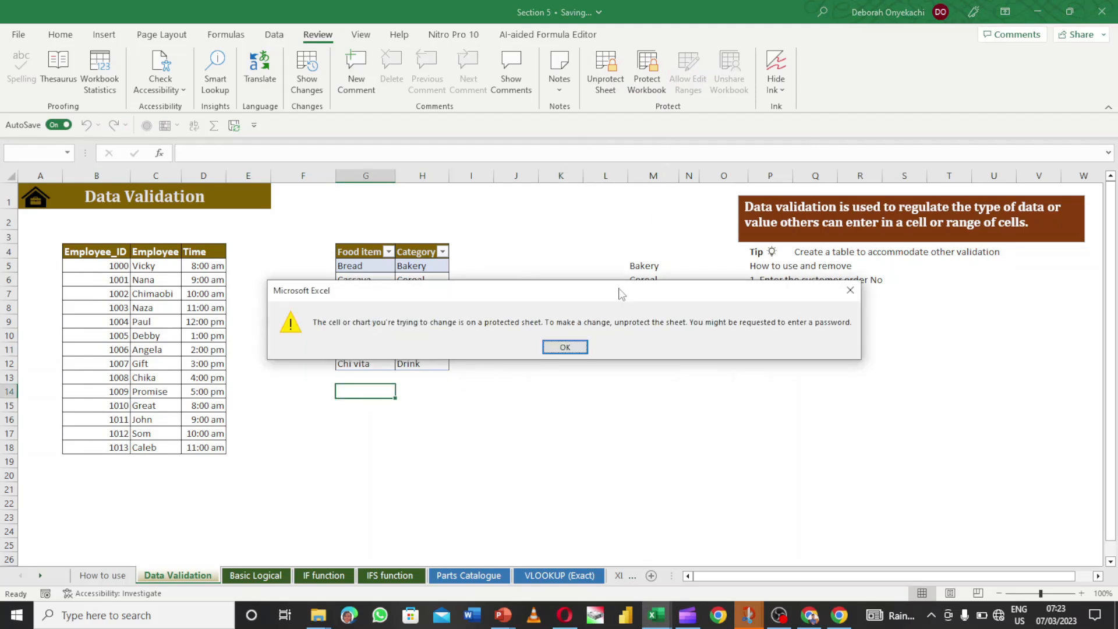
{"action": "left_click", "coordinate": [564, 347]}
{"action": "left_click_drag", "start_coordinate": [562, 349], "coordinate": [553, 243]}
{"action": "left_click", "coordinate": [556, 239]}
{"action": "double_click", "coordinate": [557, 239]}
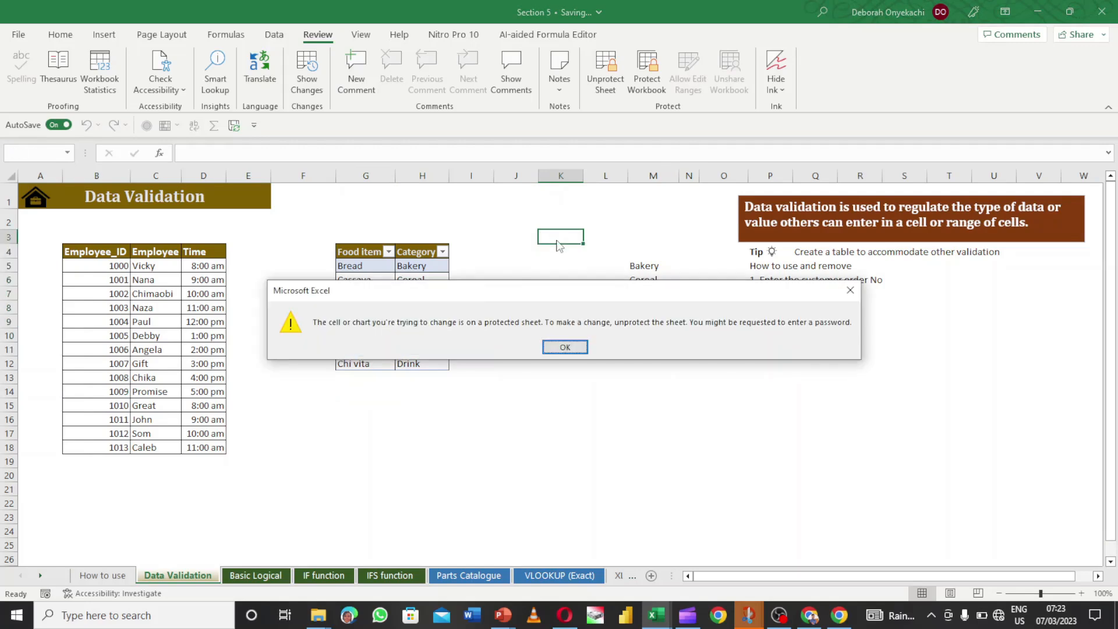
{"action": "left_click", "coordinate": [565, 347]}
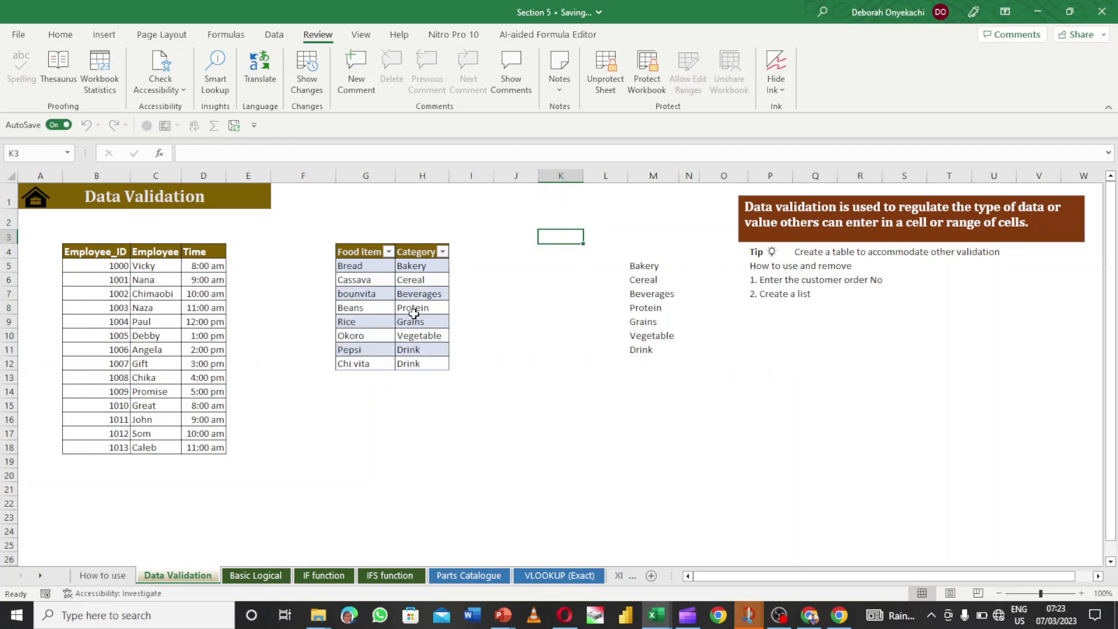
{"action": "left_click_drag", "start_coordinate": [93, 253], "coordinate": [188, 452]}
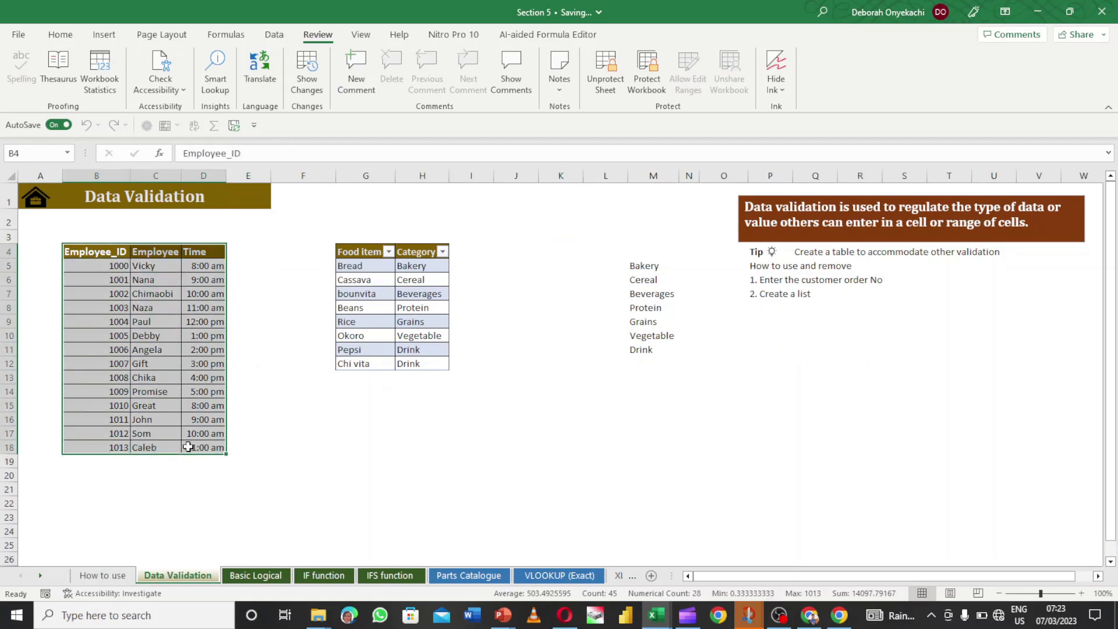
{"action": "left_click", "coordinate": [169, 361]}
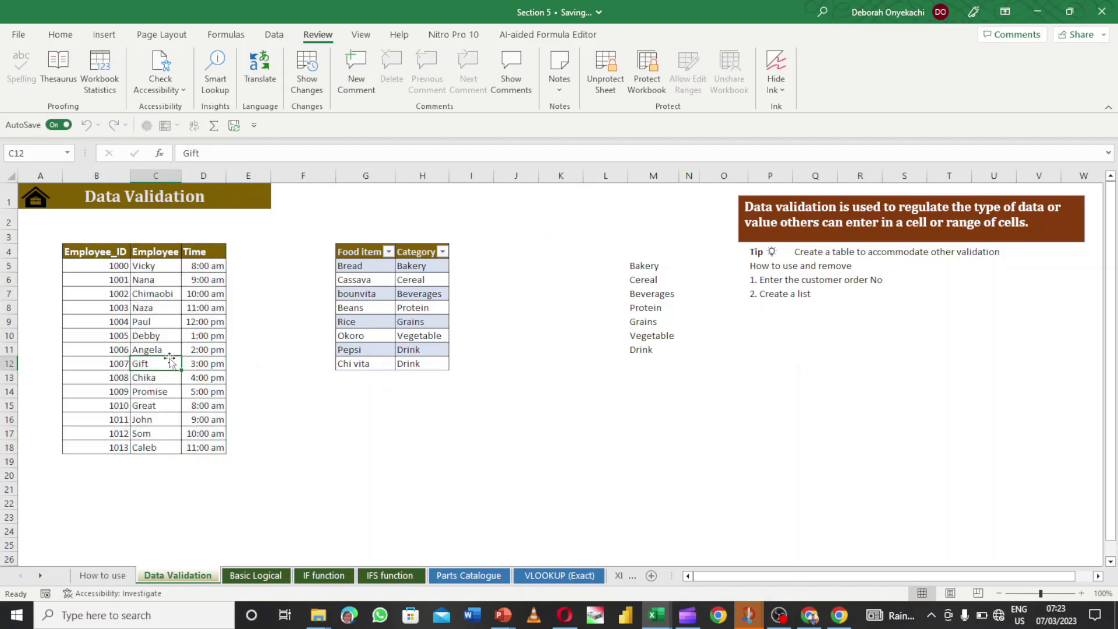
{"action": "left_click", "coordinate": [114, 265]}
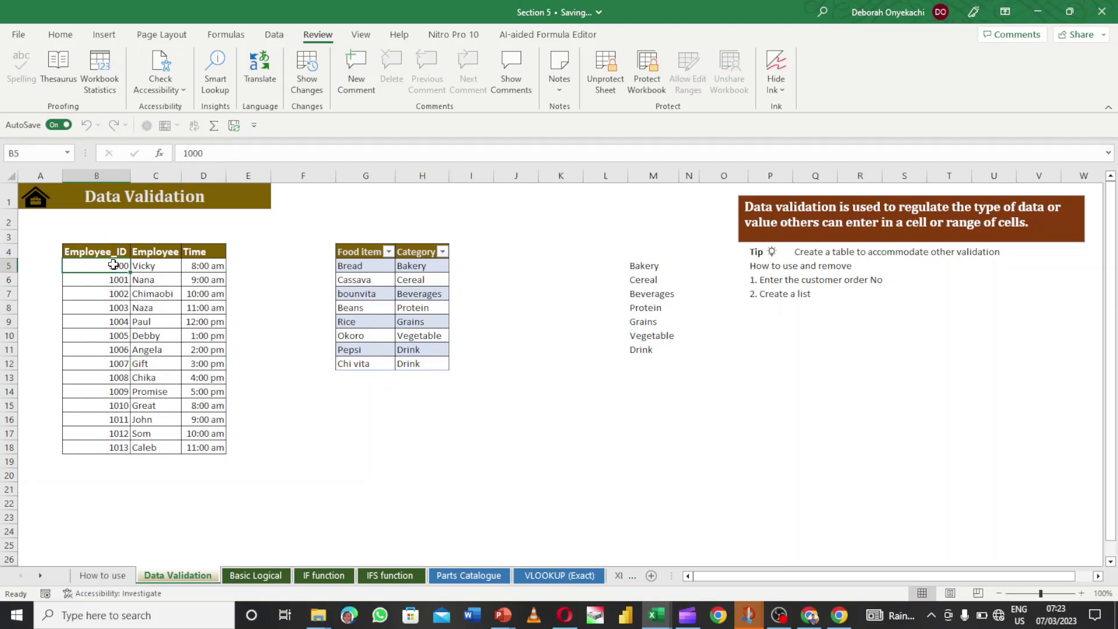
- Unlock the Employee_ID range with its password and enter 100 in cell B5
{"action": "double_click", "coordinate": [114, 264]}
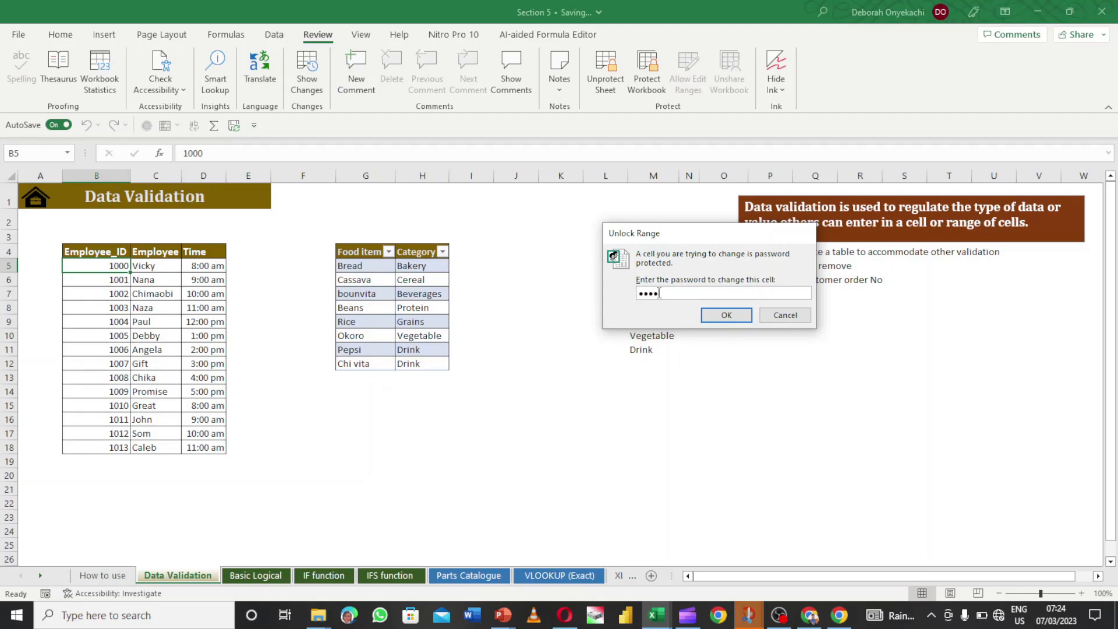
{"action": "left_click", "coordinate": [727, 315]}
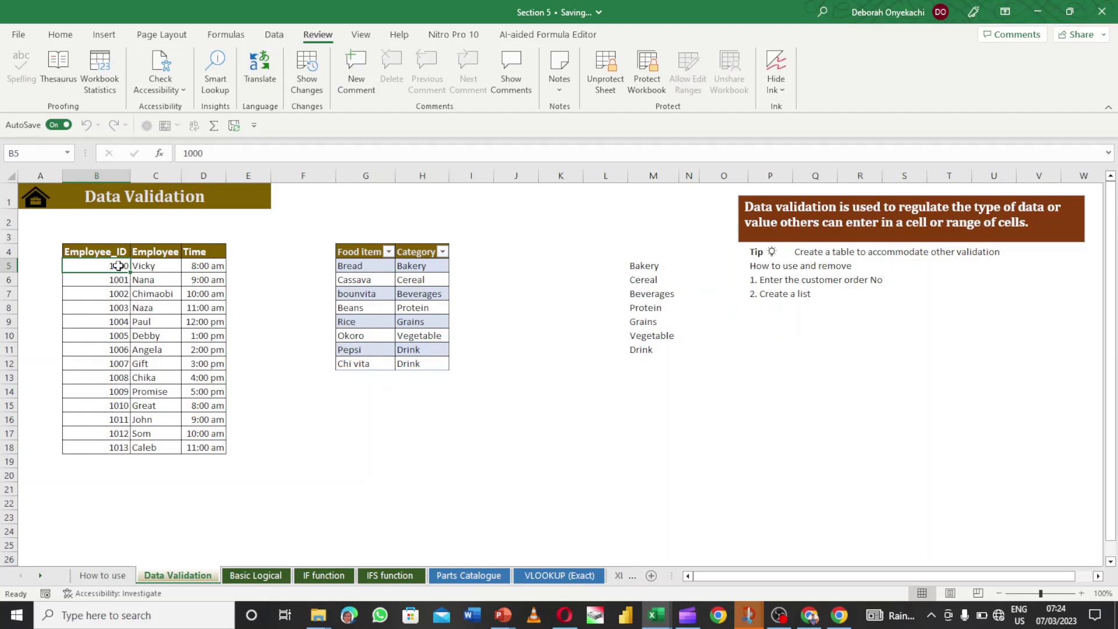
{"action": "type", "text": "1"}
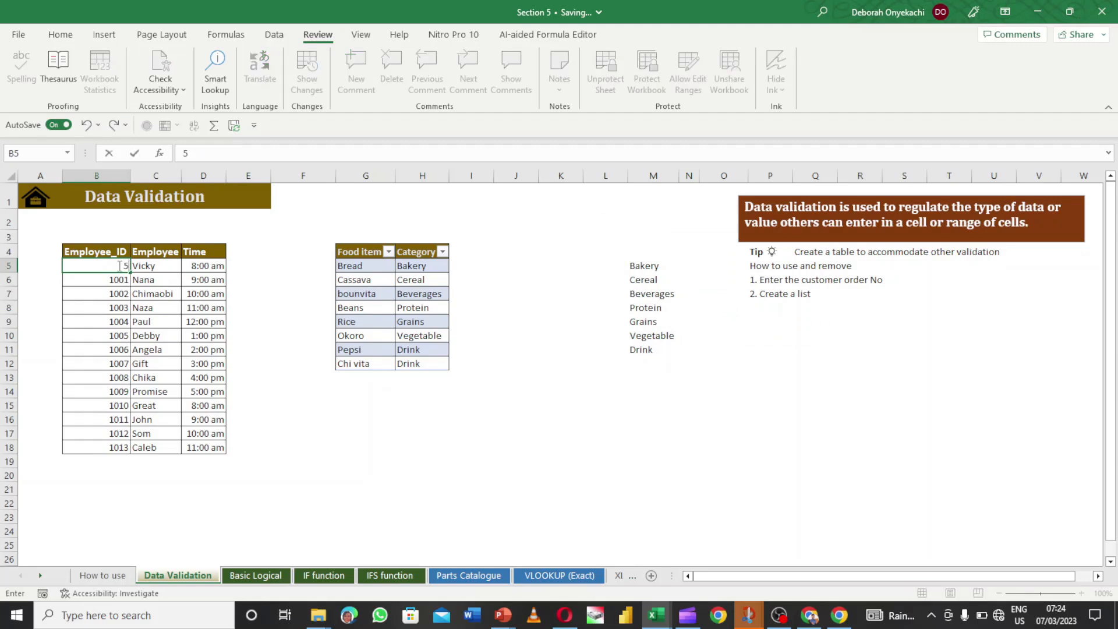
{"action": "type", "text": "00"}
{"action": "key", "text": "Return"}
{"action": "left_click", "coordinate": [91, 263]}
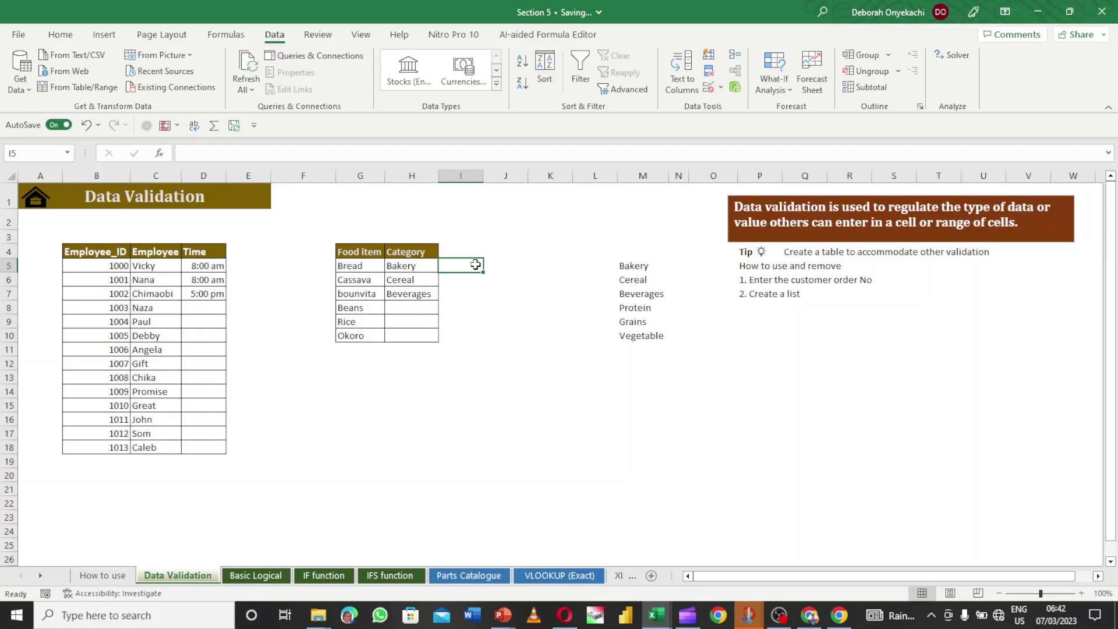
{"action": "left_click", "coordinate": [489, 372]}
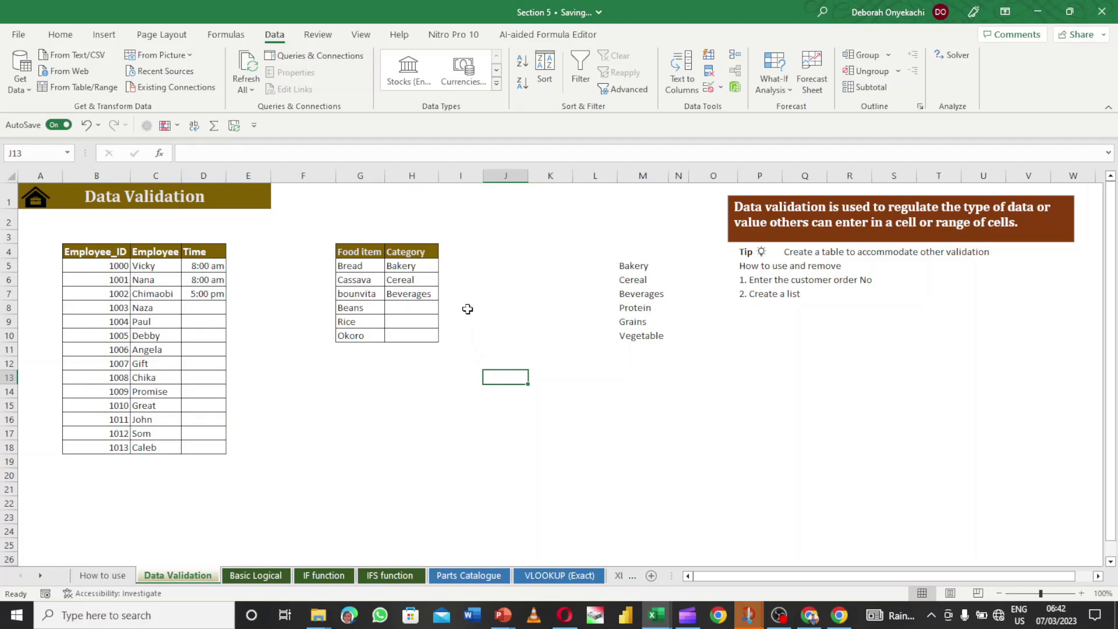
- Highlight all validated cells via Find & Select > Data Validation, then select cell I5
{"action": "left_click", "coordinate": [60, 36]}
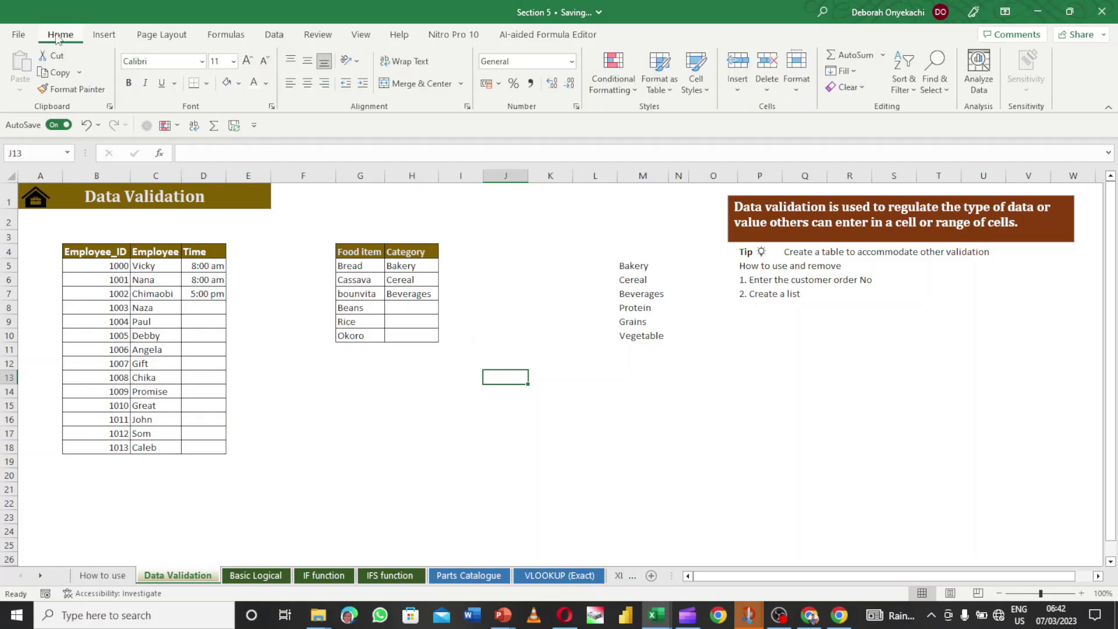
{"action": "left_click", "coordinate": [943, 89]}
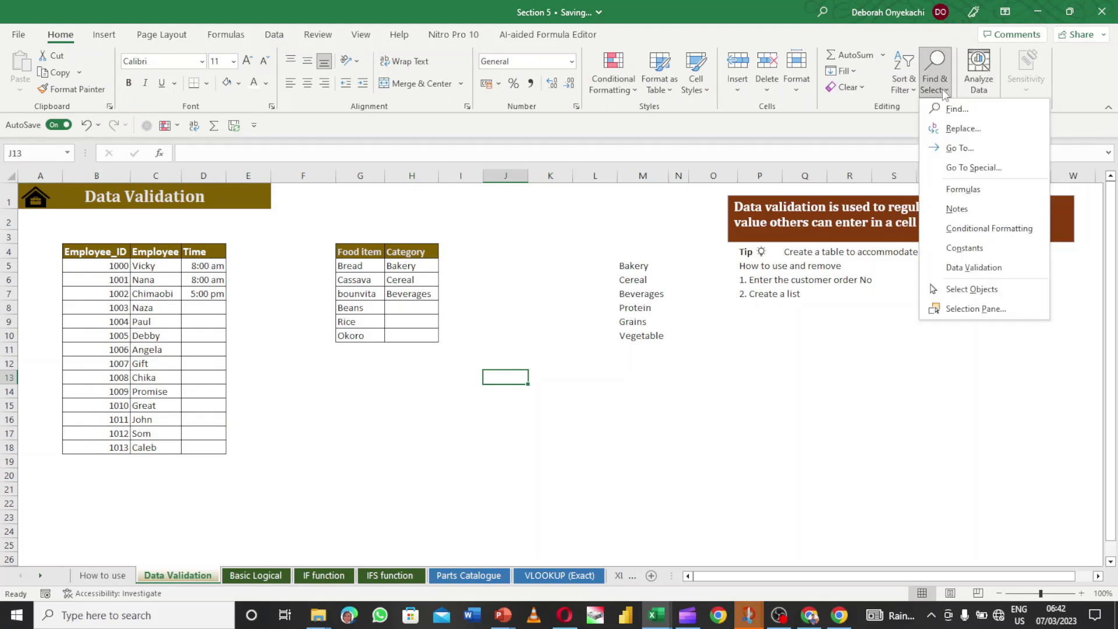
{"action": "left_click", "coordinate": [1001, 266]}
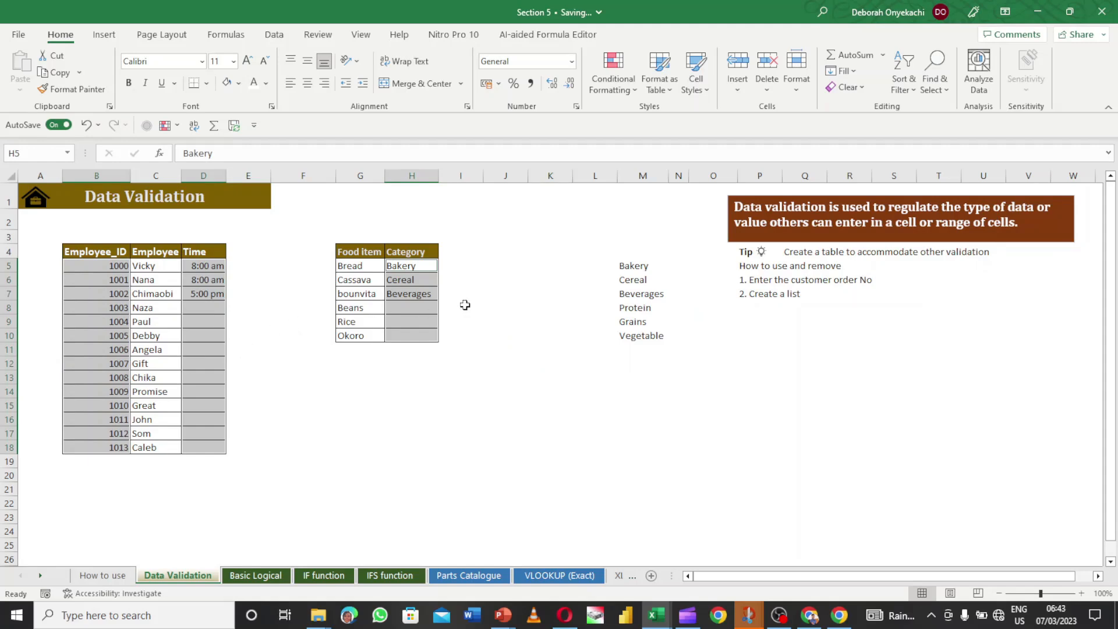
{"action": "left_click", "coordinate": [473, 269]}
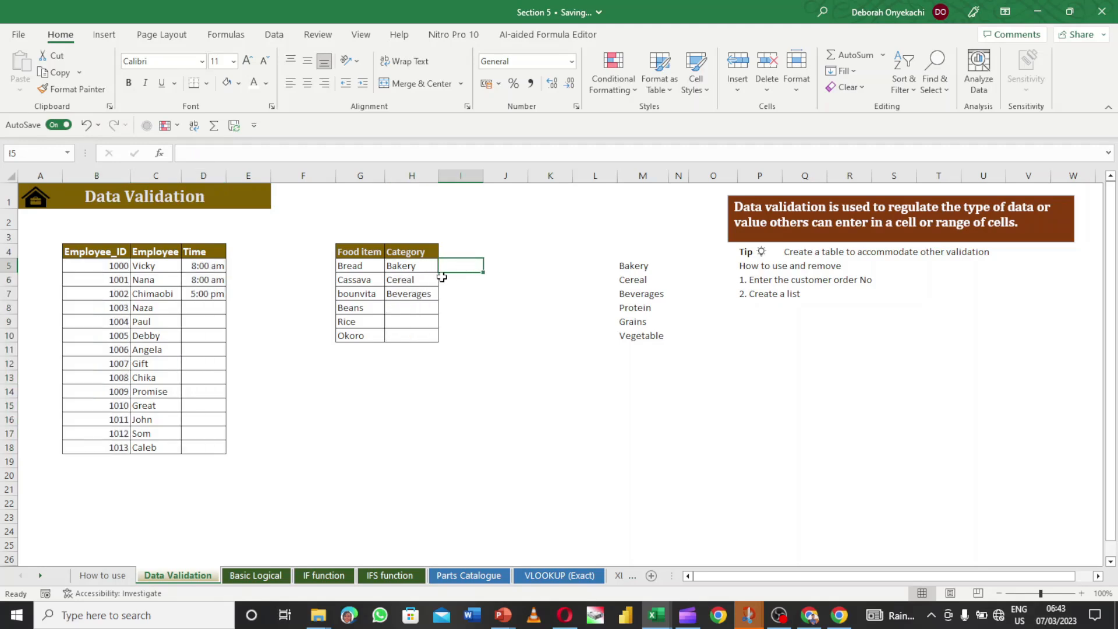
- Paste only the validation from blank cells J5:J10 onto Category cells H5:H10
{"action": "left_click_drag", "start_coordinate": [504, 265], "coordinate": [519, 338]}
{"action": "key", "text": "ctrl+c"}
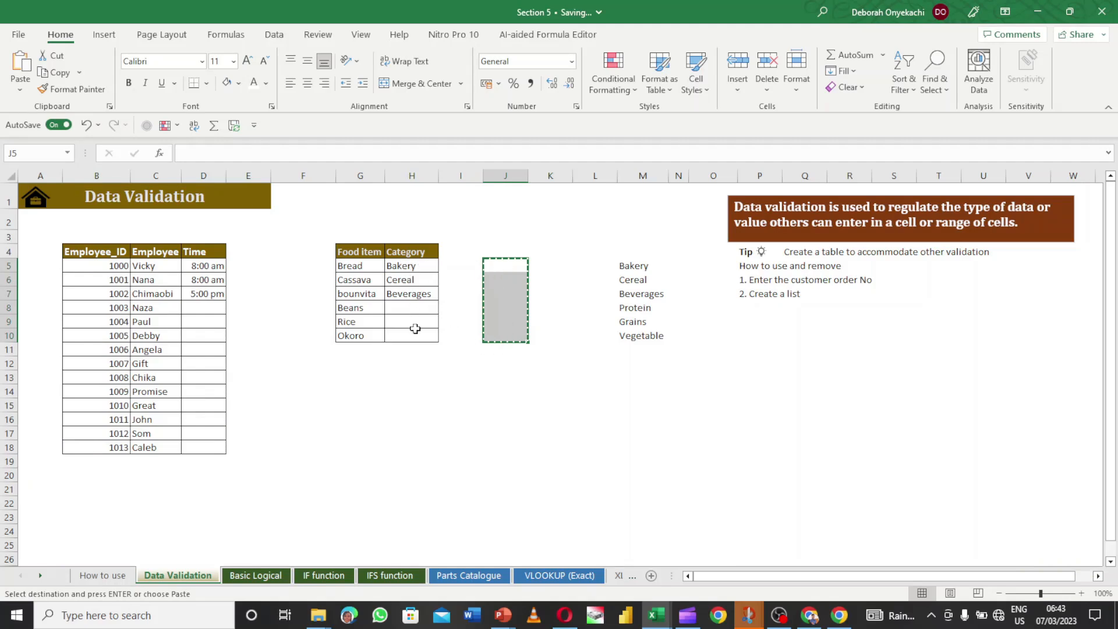
{"action": "left_click_drag", "start_coordinate": [408, 267], "coordinate": [408, 334]}
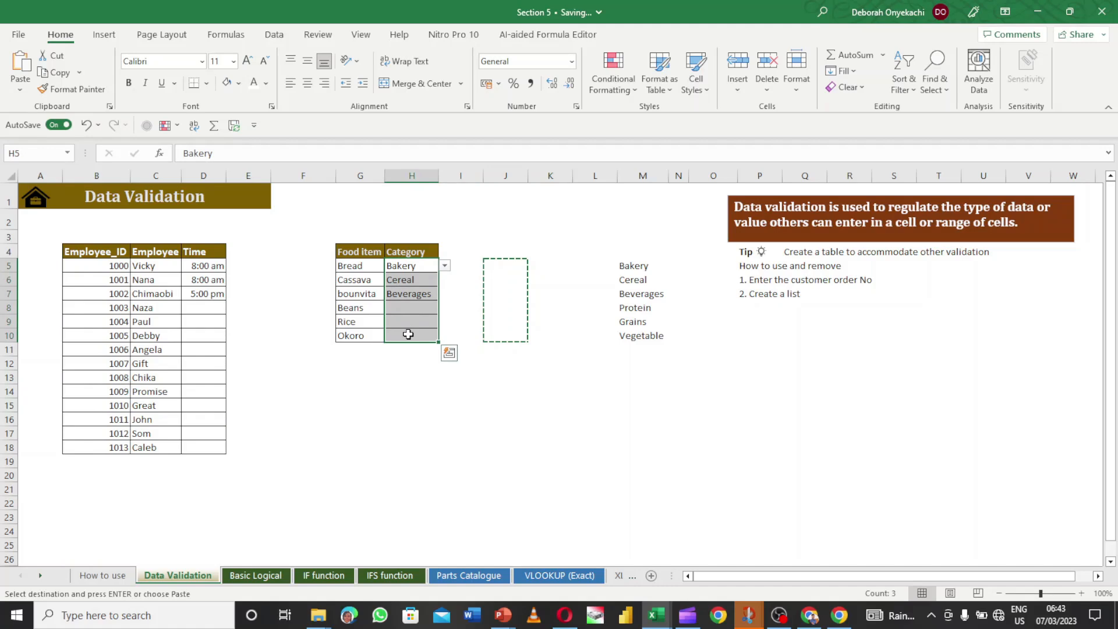
{"action": "key", "text": "ctrl+alt+v"}
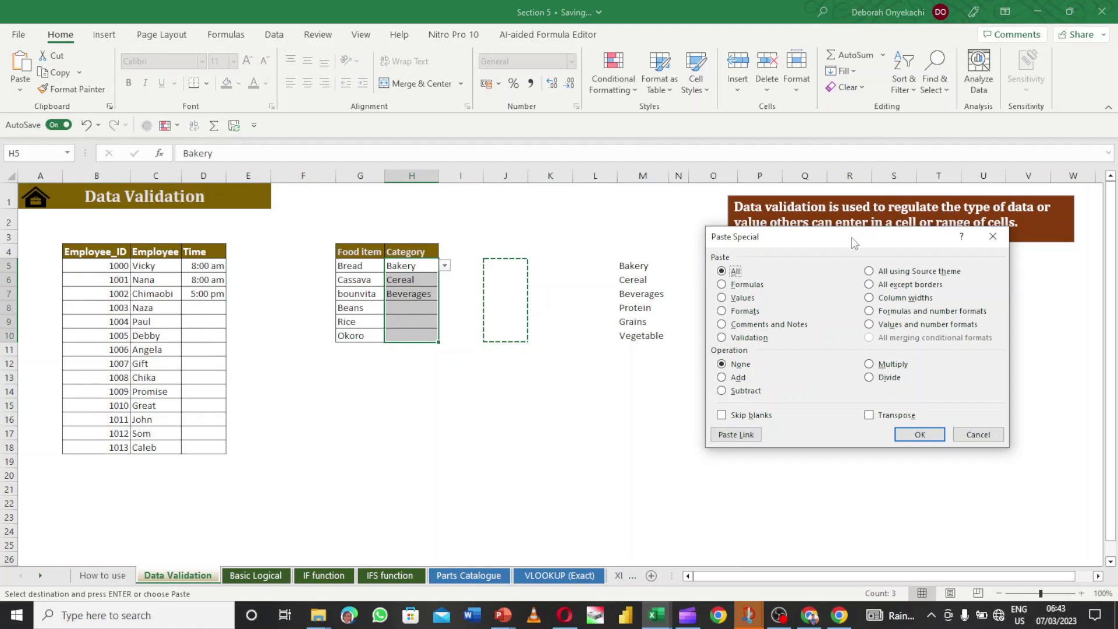
{"action": "left_click_drag", "start_coordinate": [851, 236], "coordinate": [845, 205]}
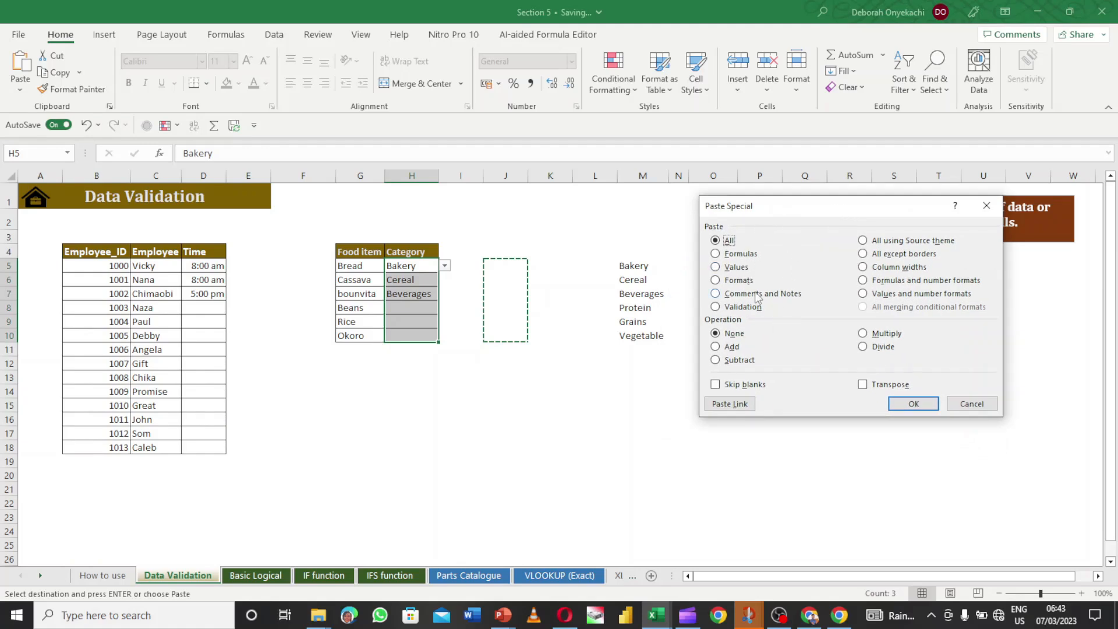
{"action": "left_click", "coordinate": [717, 307]}
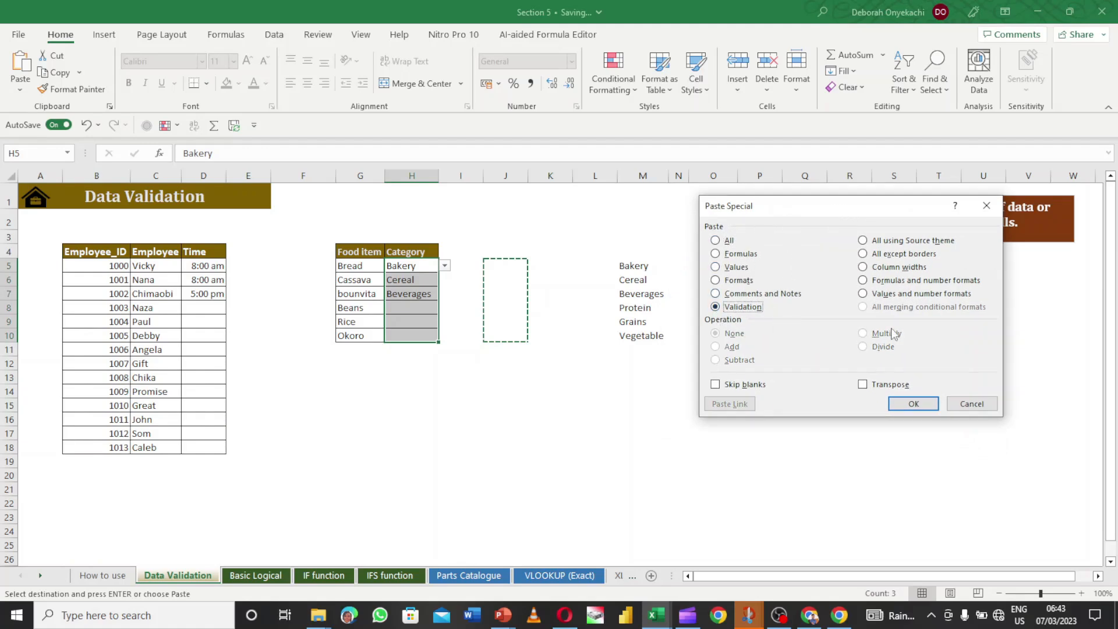
{"action": "left_click", "coordinate": [915, 403]}
{"action": "left_click", "coordinate": [451, 304]}
{"action": "left_click", "coordinate": [411, 274]}
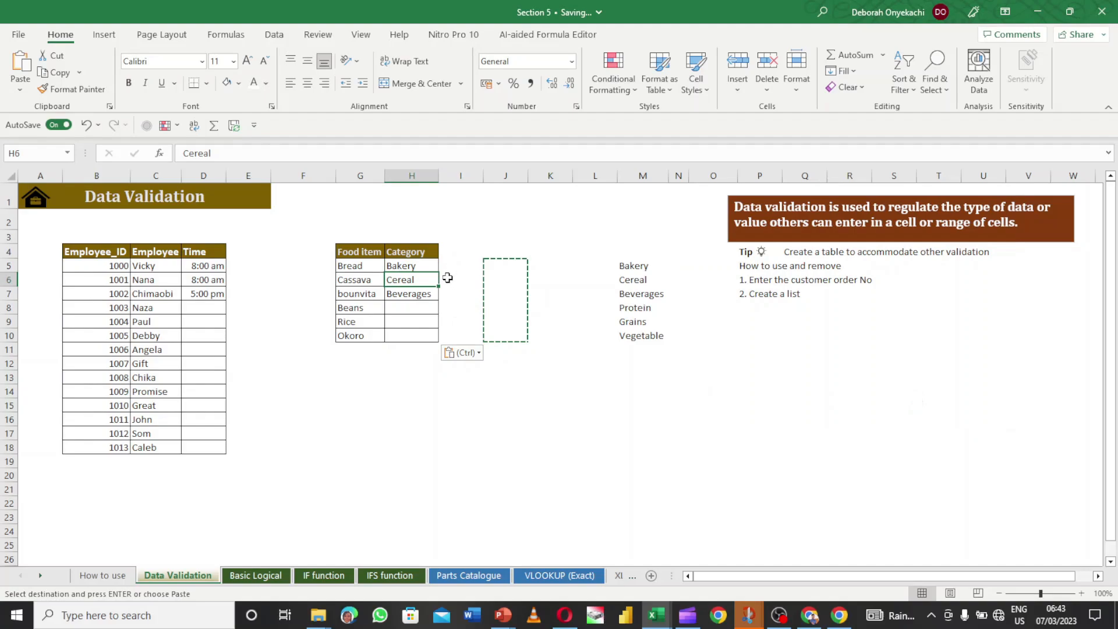